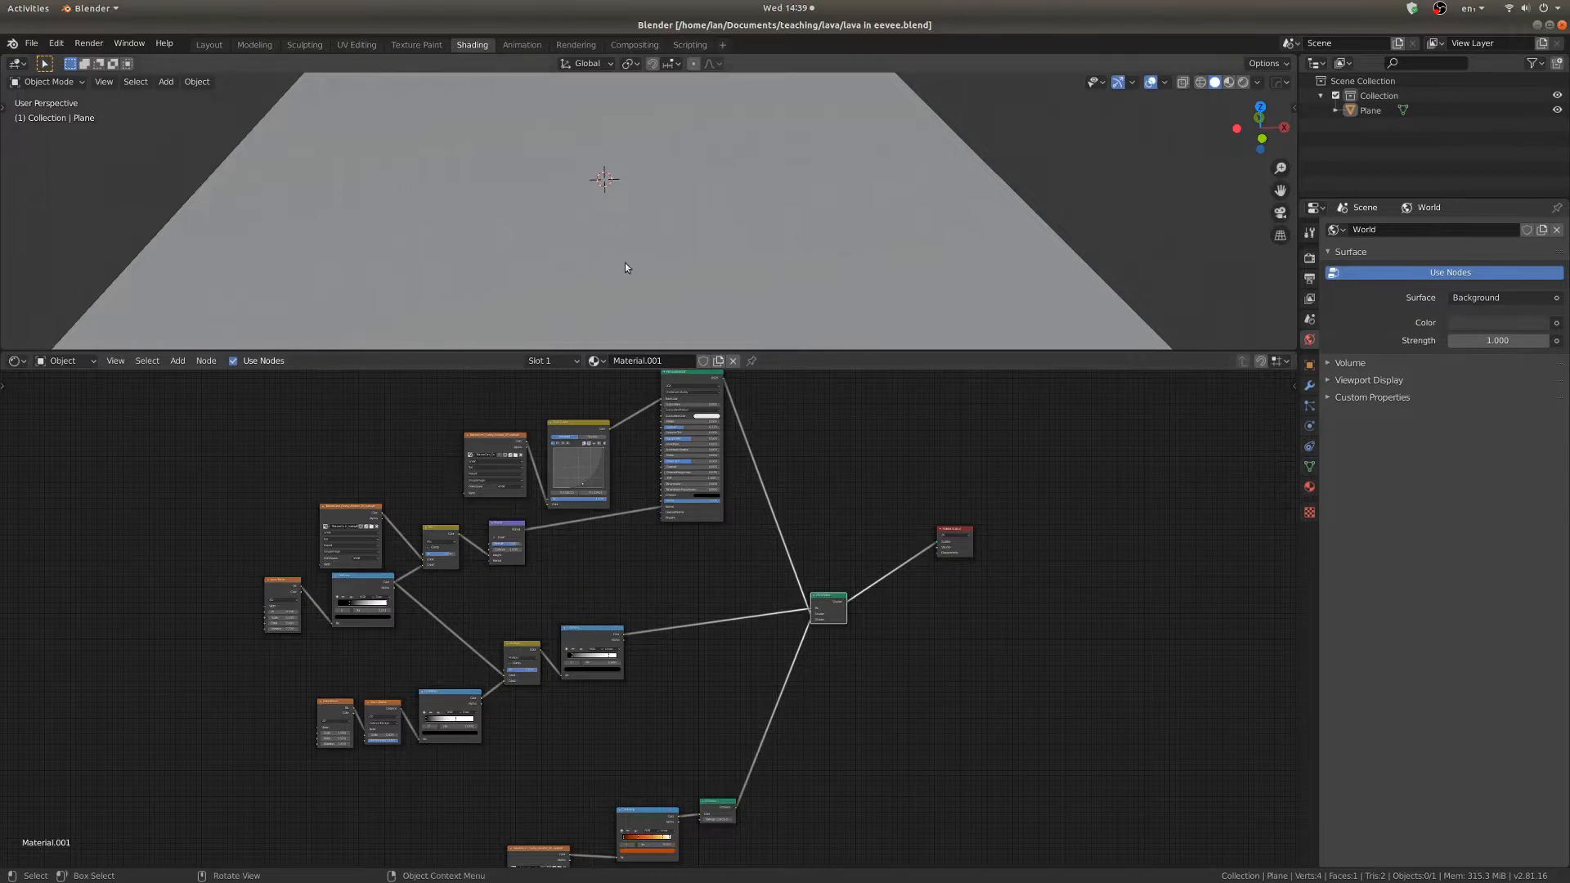
Show the lava plane in Rendered viewport shading with the whole plane in view.
key(z)
click(712, 222)
scroll(695, 232, down, 3)
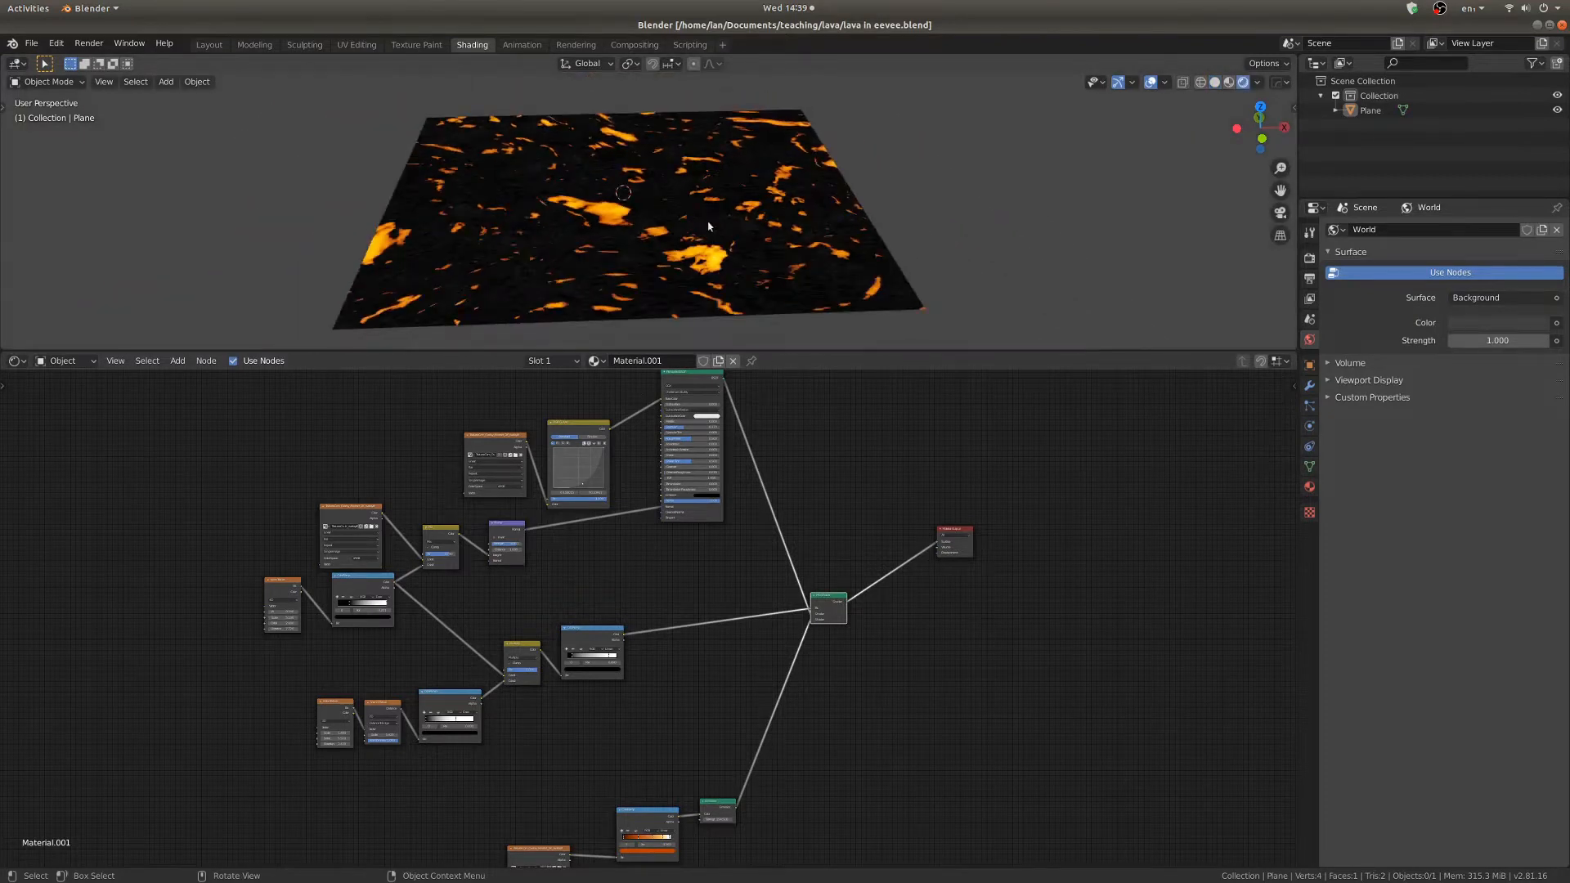
Switch the viewport to Material Preview shading and inspect the lava surface in a maximized view.
key(z)
click(554, 169)
middle_drag(554, 170, 676, 317)
key(ctrl+space)
scroll(785, 332, up, 3)
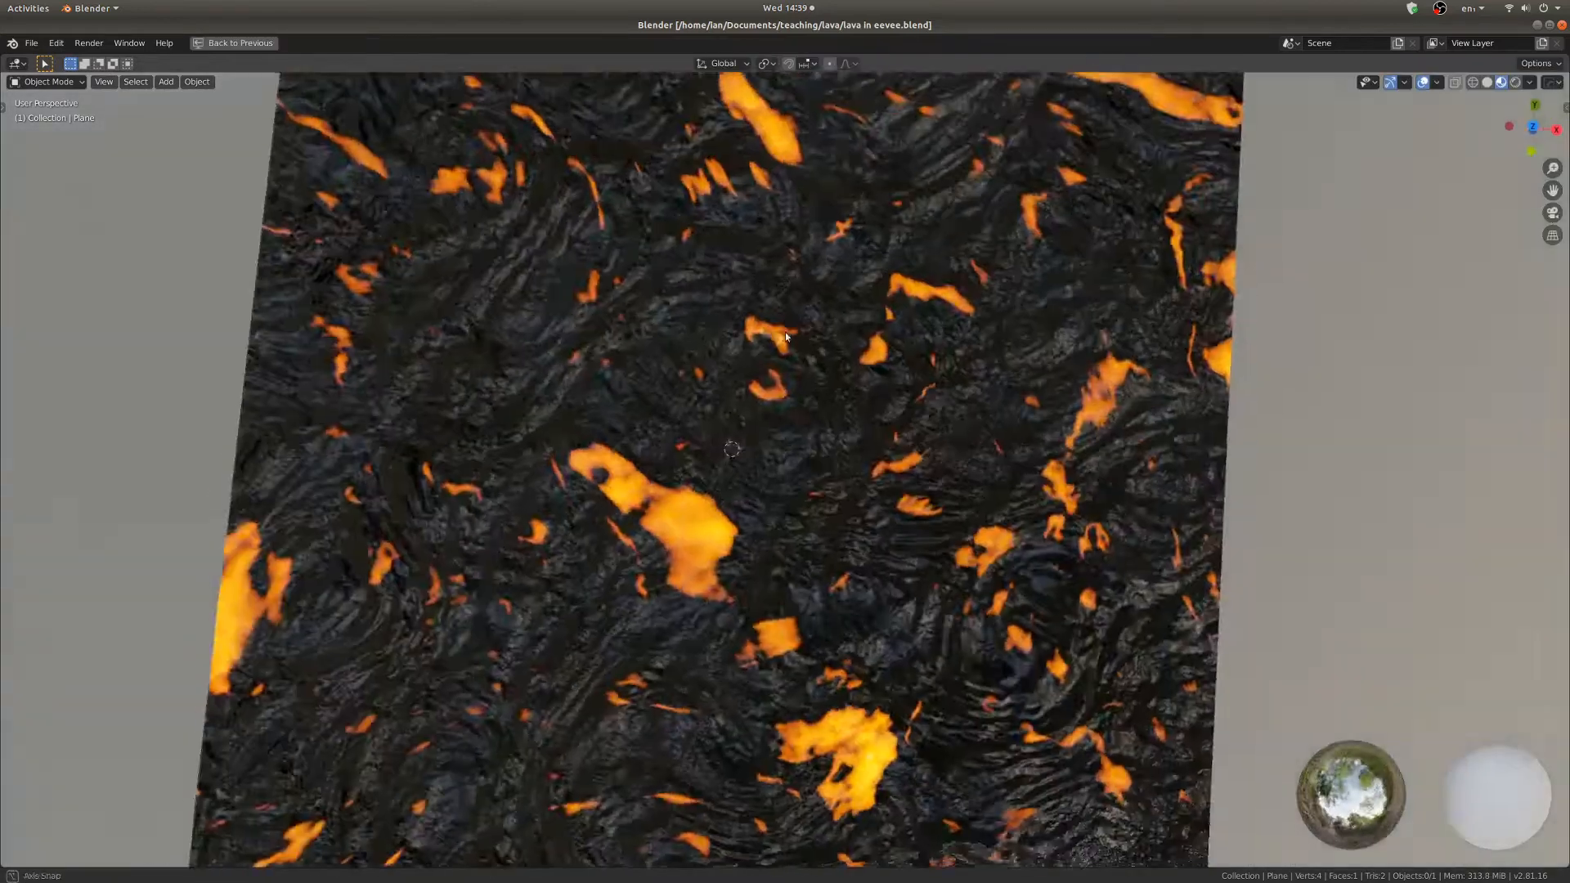
key(ctrl+space)
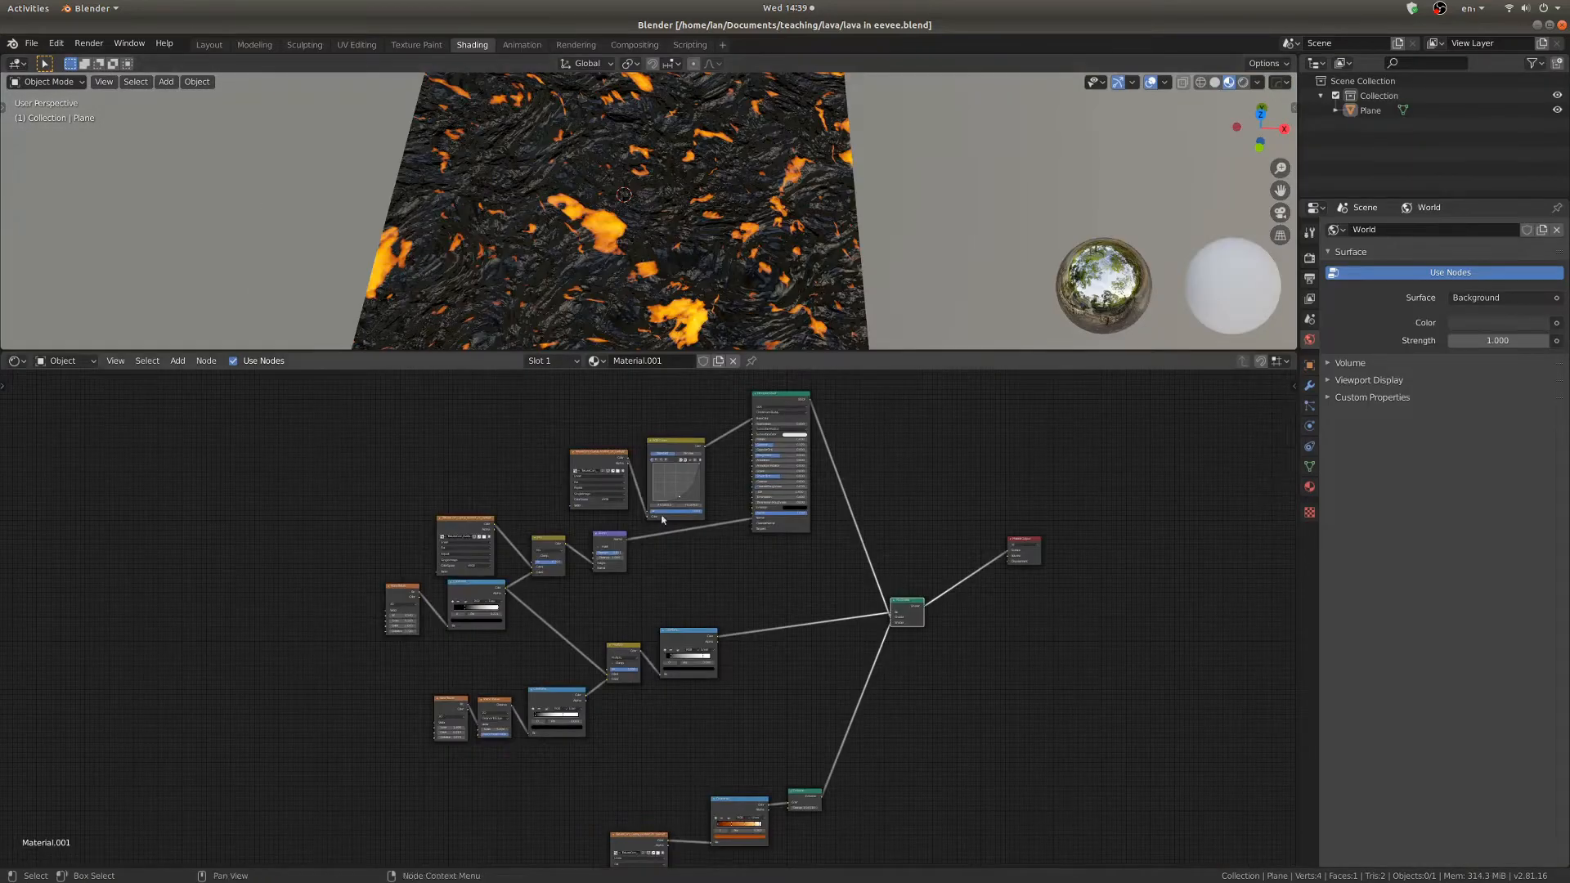
Preview the Principled BSDF rock shader on its own and examine its surface in a maximized viewport.
scroll(658, 521, up, 2)
middle_drag(654, 520, 518, 749)
ctrl+shift+click(681, 608)
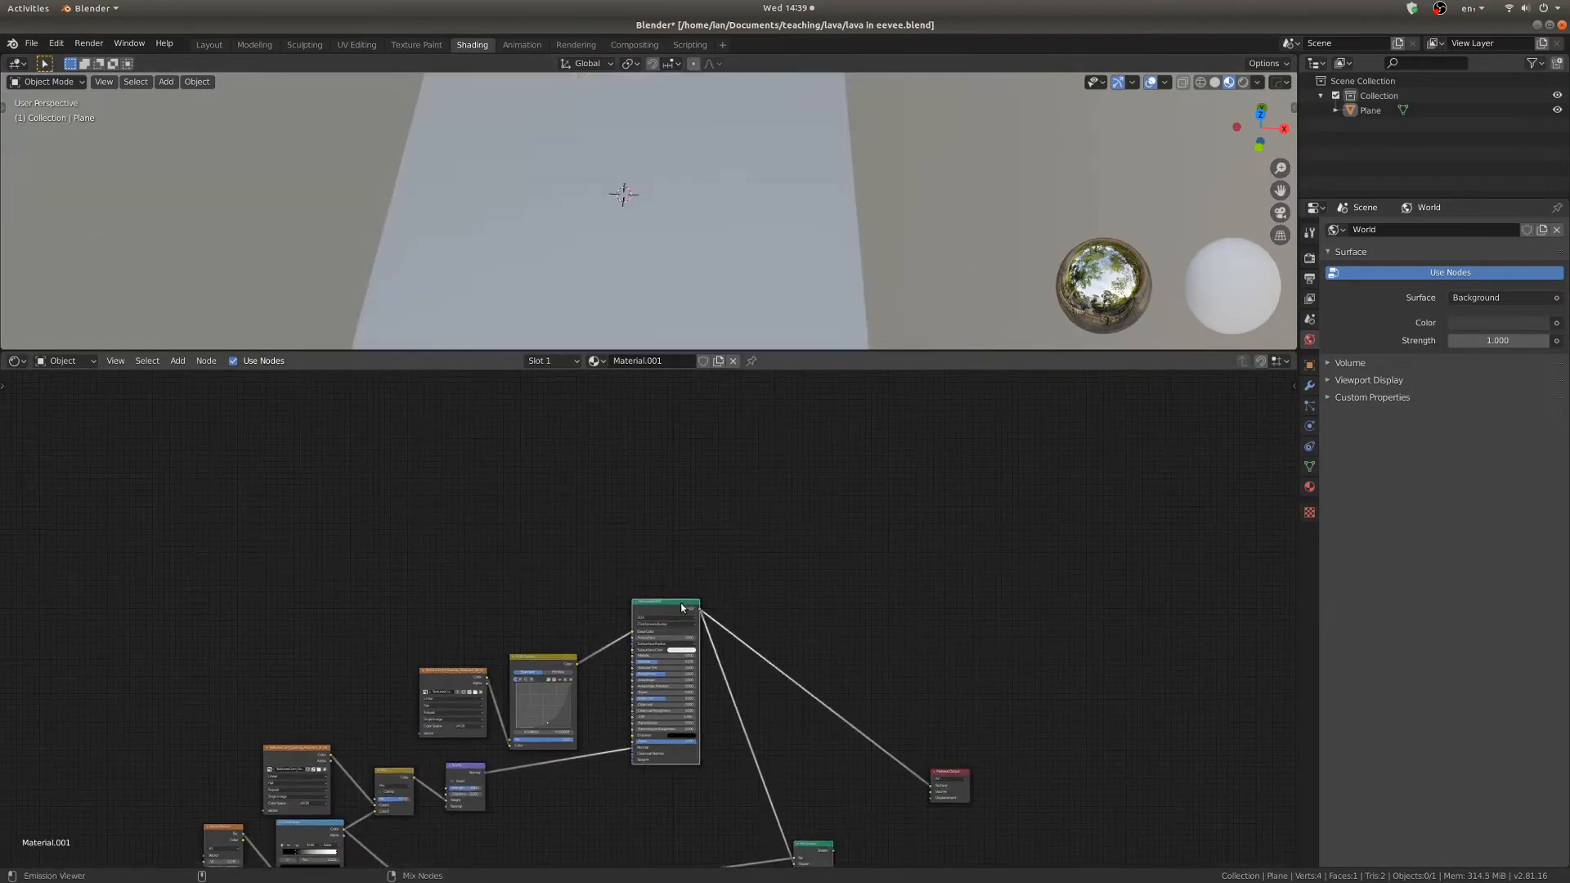
scroll(638, 235, down, 3)
mouse_move(641, 210)
middle_down()
mouse_move(638, 235)
mouse_move(623, 224)
middle_up()
key(ctrl+space)
scroll(684, 363, up, 4)
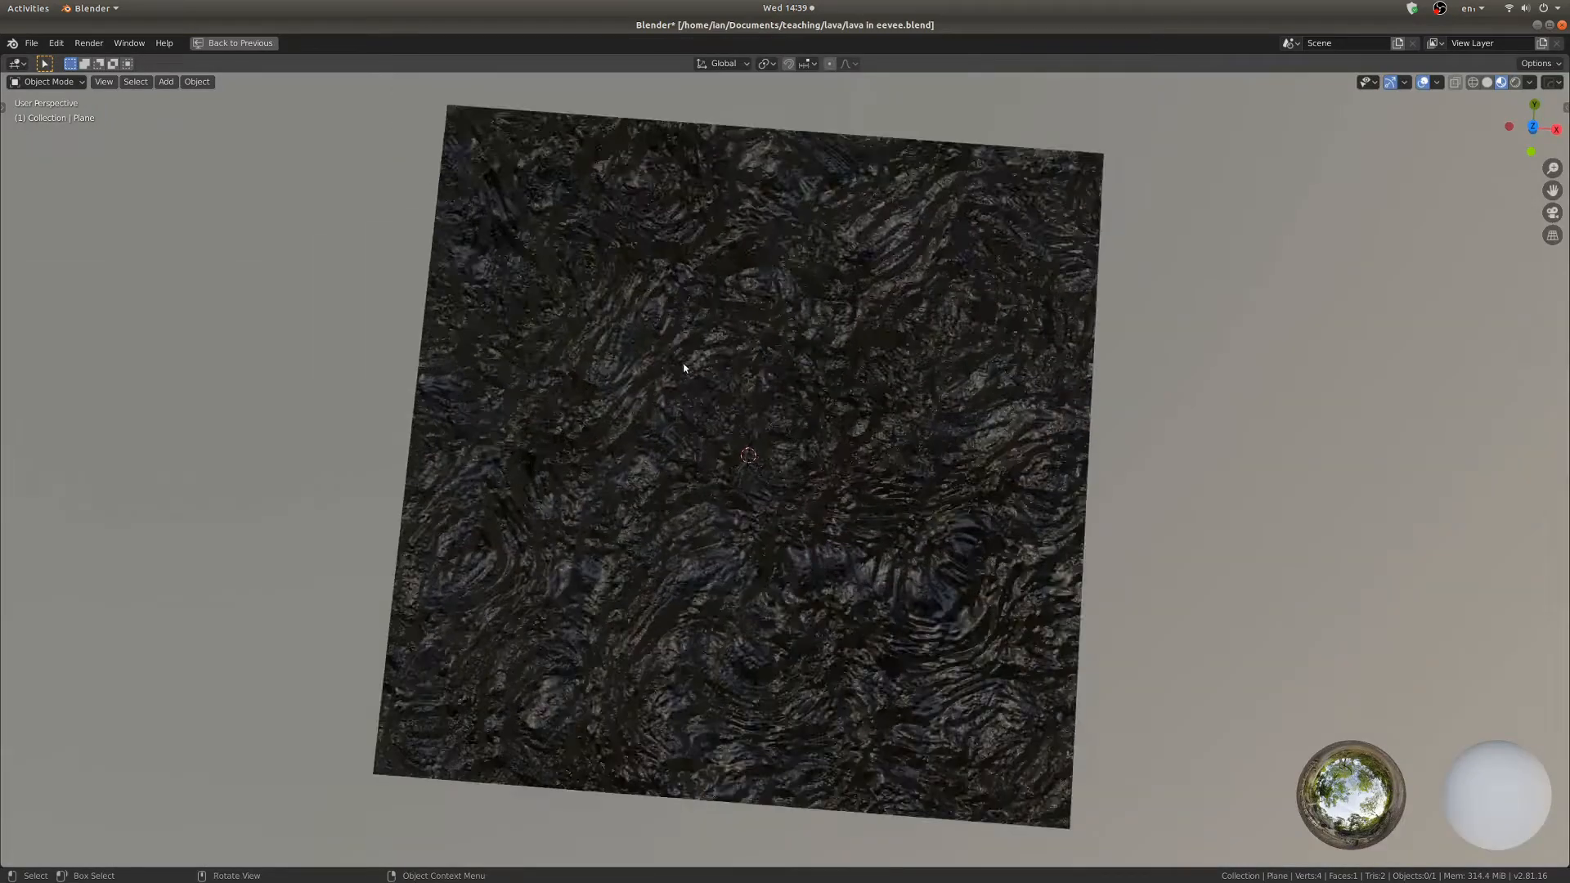
middle_drag(684, 364, 711, 337)
scroll(695, 351, up, 3)
scroll(703, 317, down, 2)
scroll(703, 320, down, 2)
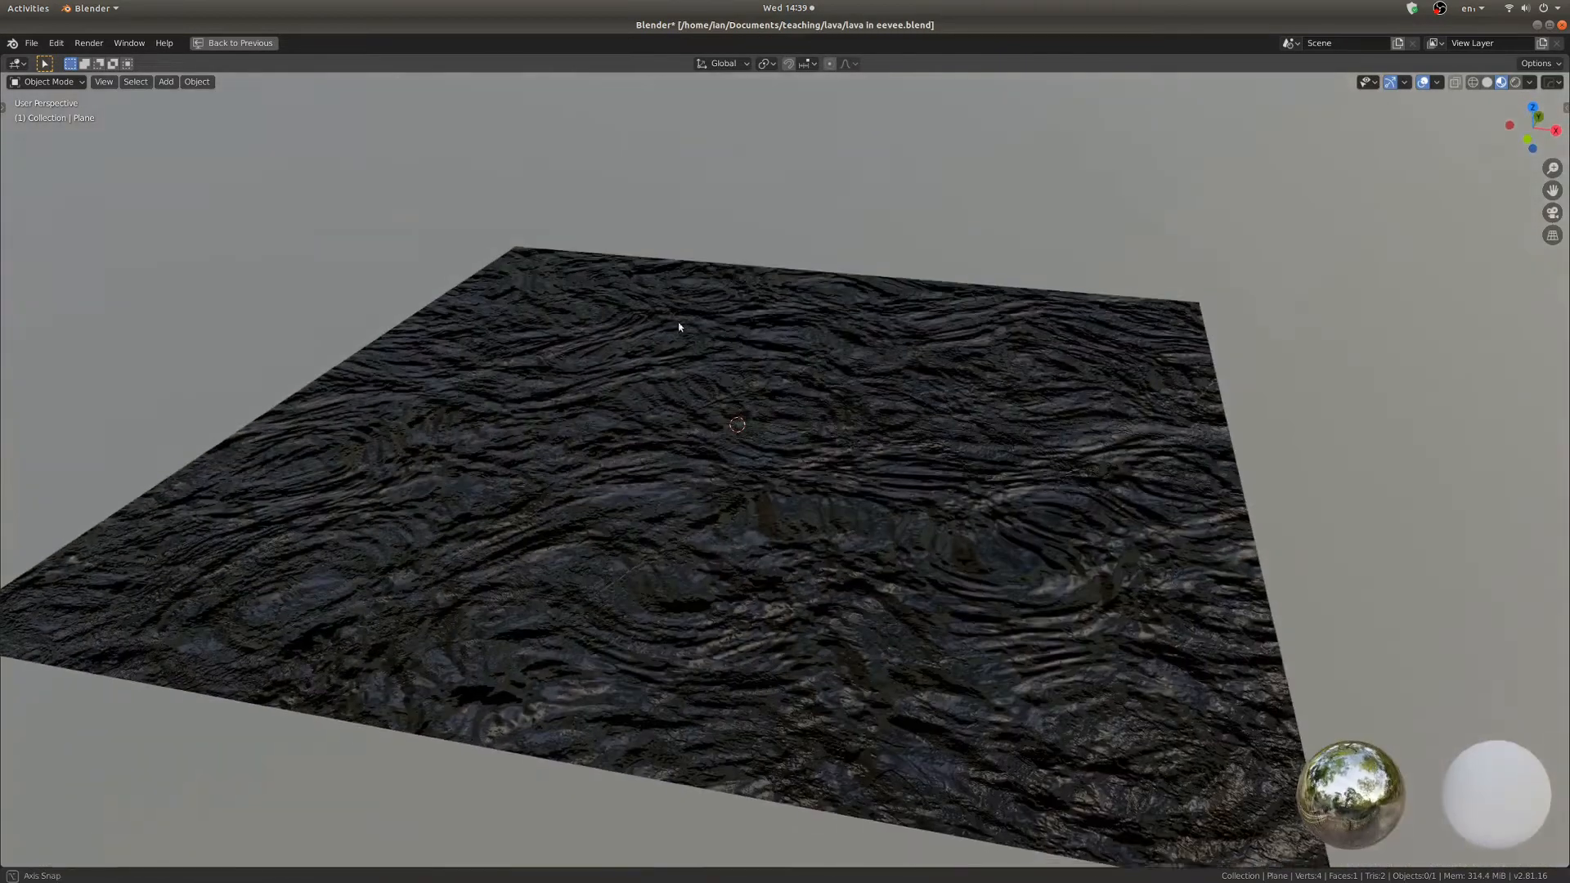
key(ctrl+space)
Preview the Emission shader on its own and examine the molten lava colours in a maximized viewport.
scroll(646, 513, down, 4)
middle_drag(645, 527, 701, 360)
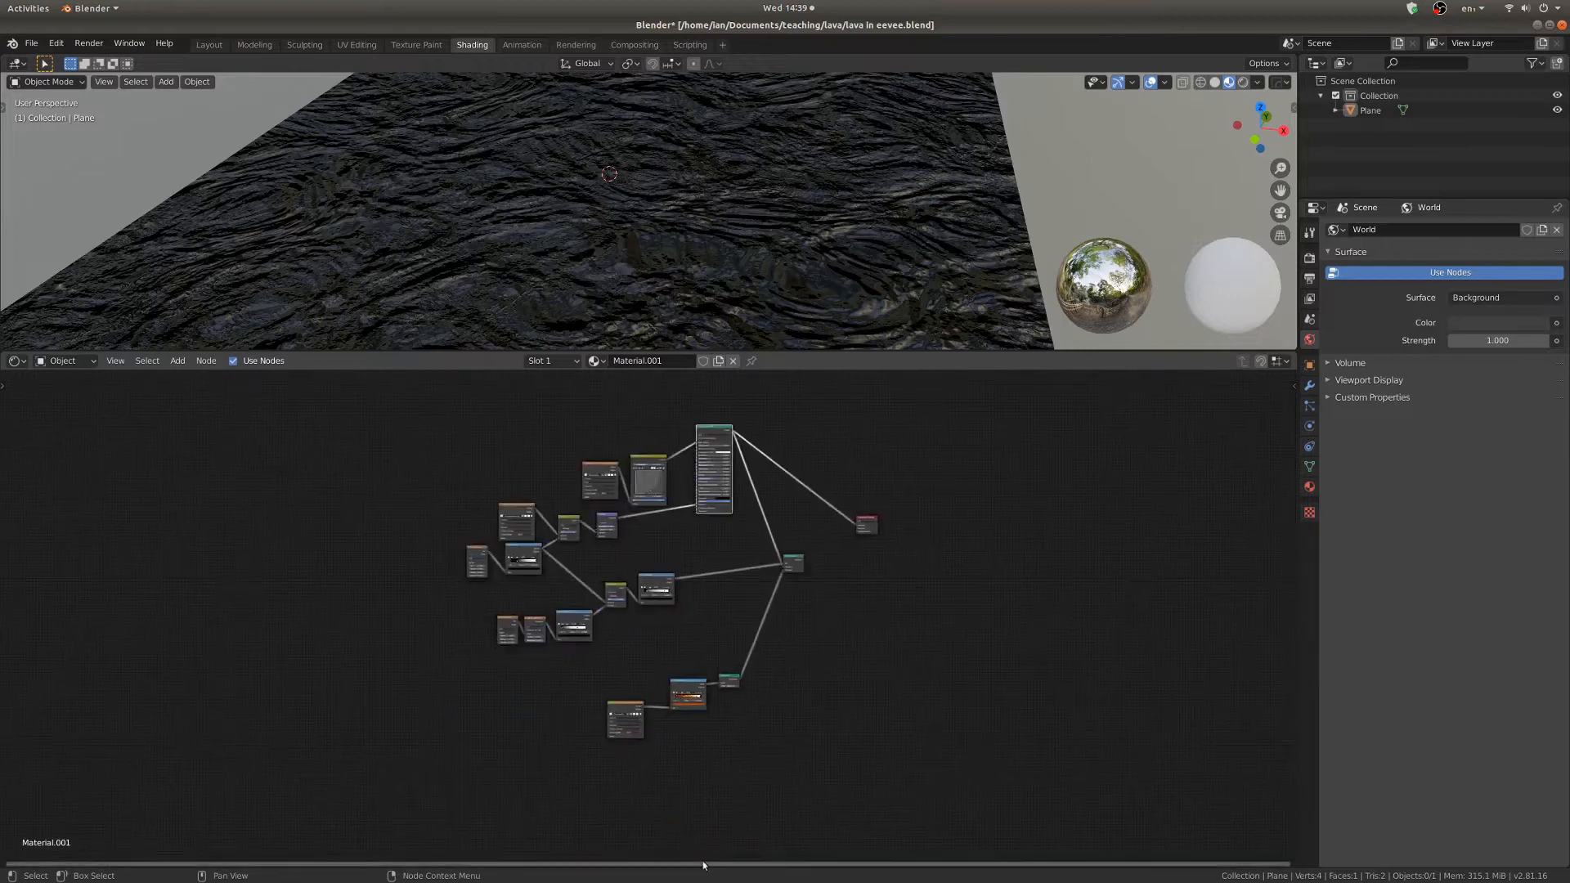
scroll(753, 757, up, 7)
ctrl+shift+click(792, 723)
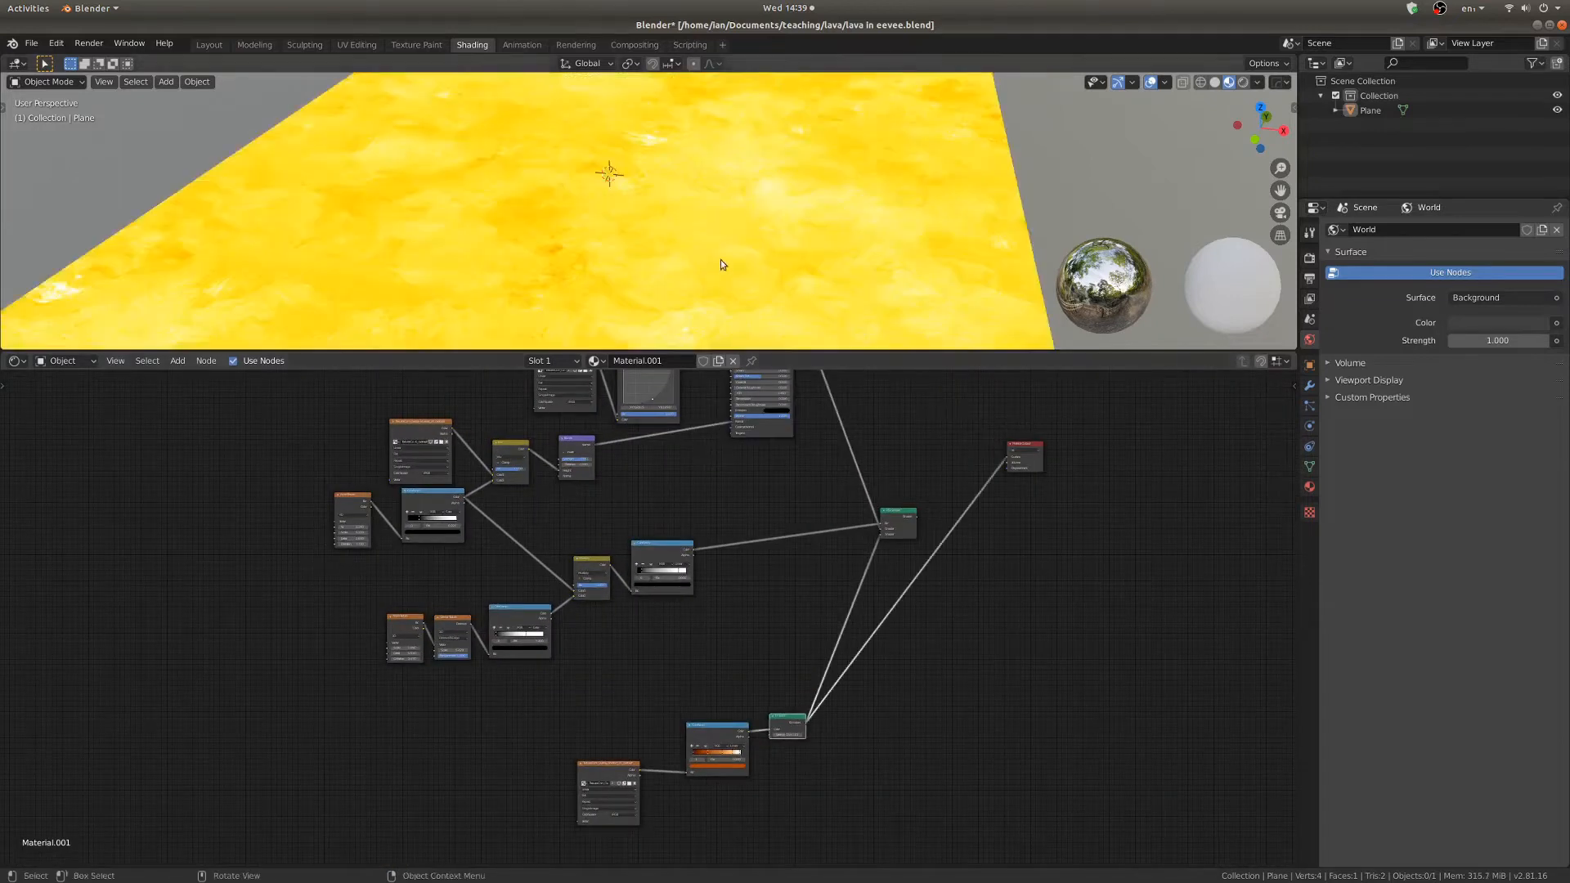
key(ctrl+space)
scroll(756, 483, up, 3)
middle_drag(767, 525, 774, 537)
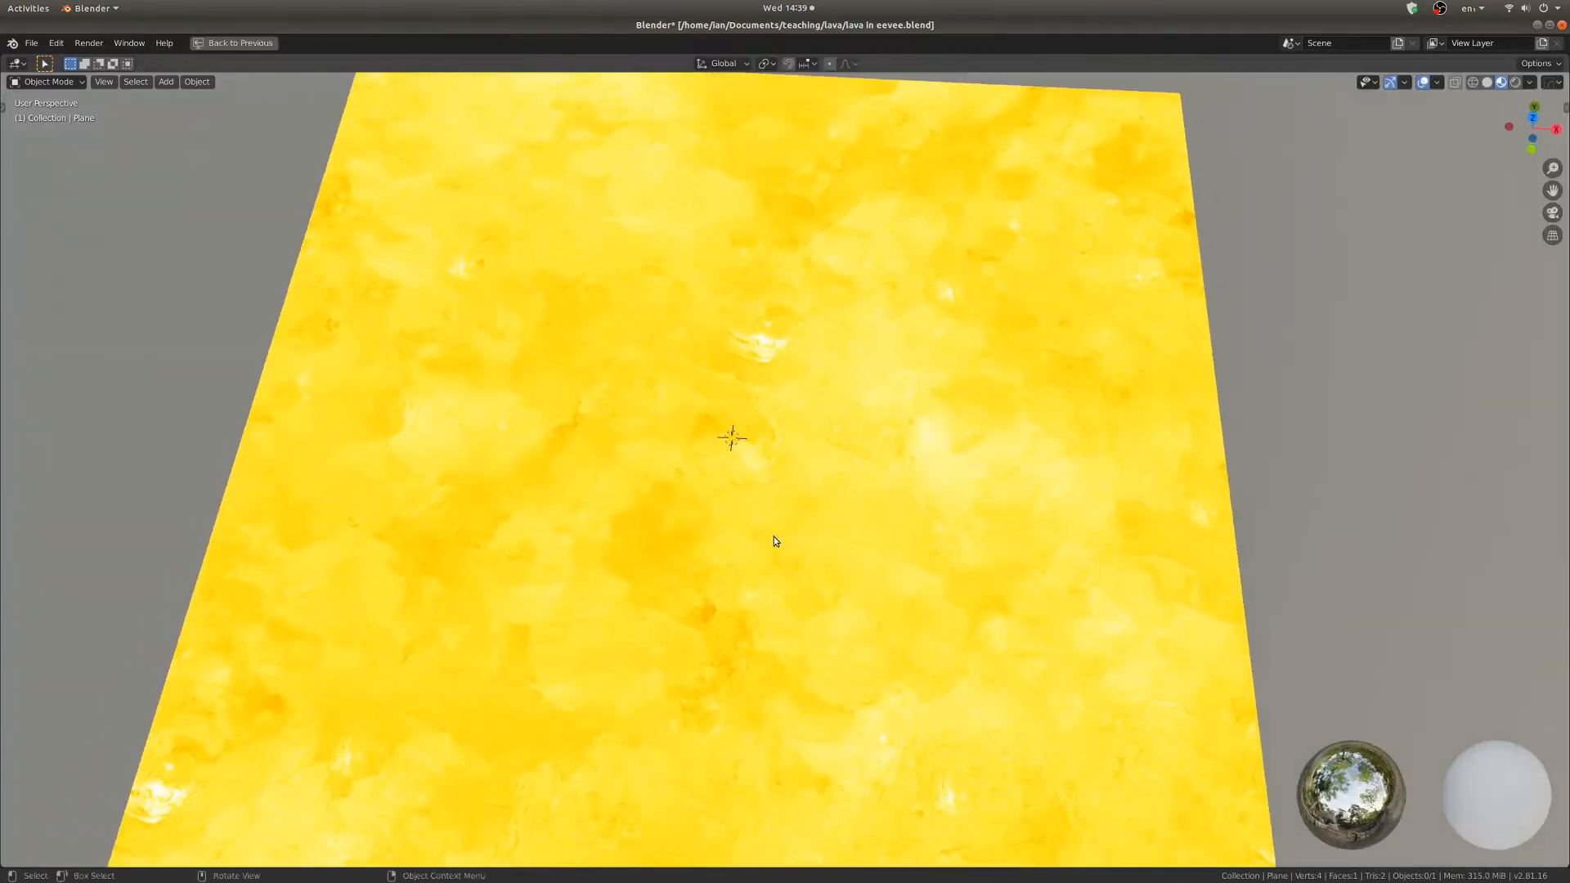
key(ctrl+space)
Preview the black-and-white ColorRamp that drives the Mix Shader factor, and reconnect the Mix Shader to the material output.
scroll(772, 628, down, 2)
scroll(651, 614, up, 5)
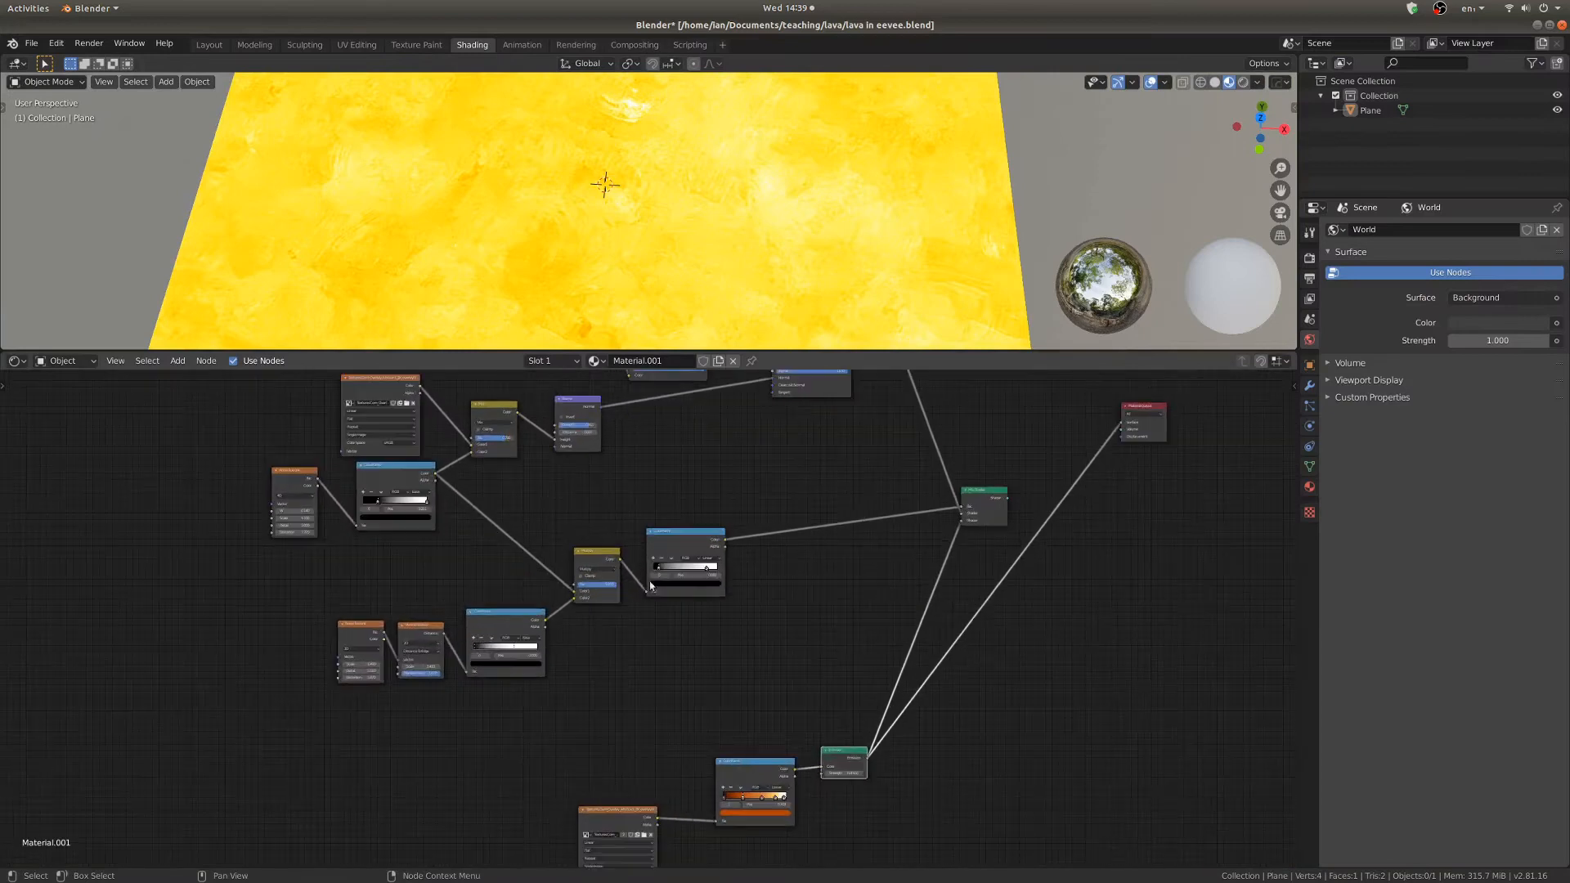
ctrl+shift+click(677, 547)
scroll(760, 282, down, 2)
key(ctrl+space)
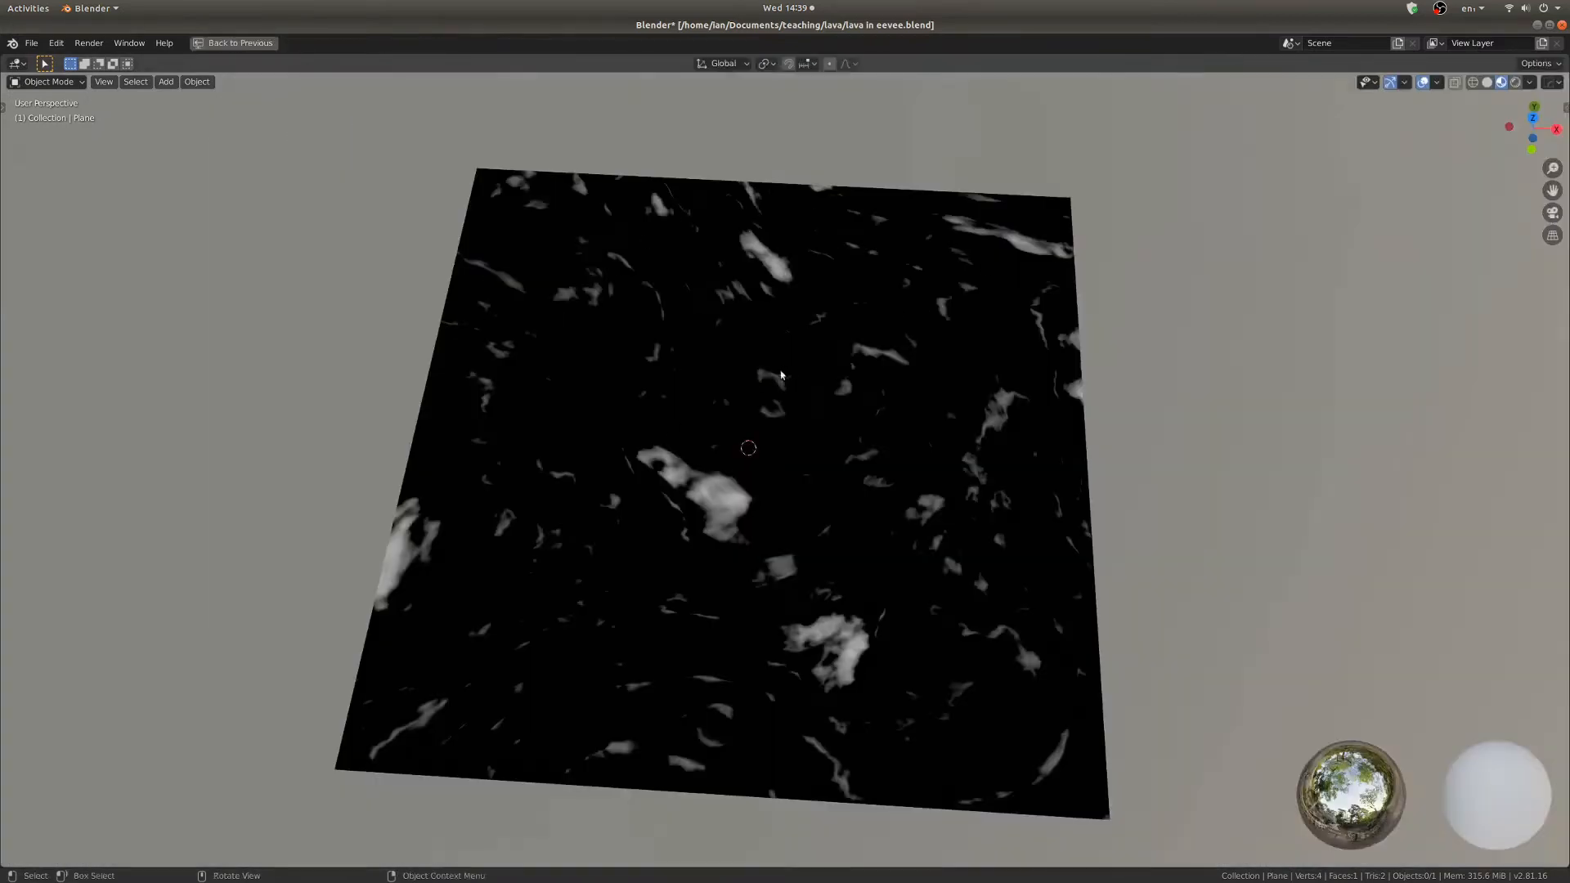
key(ctrl+space)
ctrl+shift+click(971, 506)
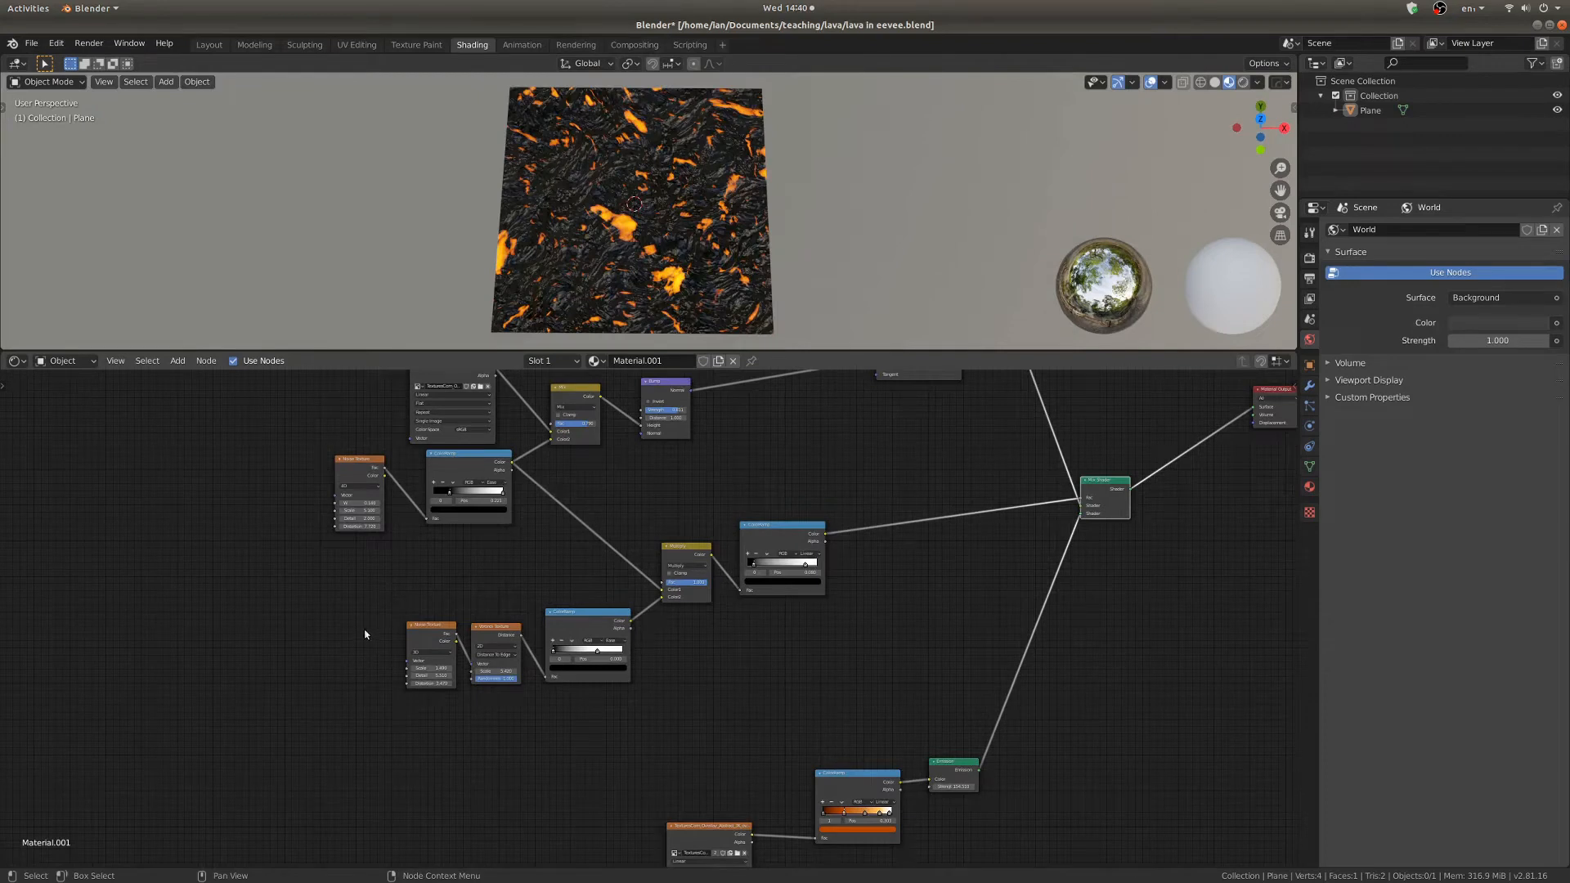
Search the add-on preferences for "node" to check the Node Wrangler add-on, and close the preferences.
click(89, 44)
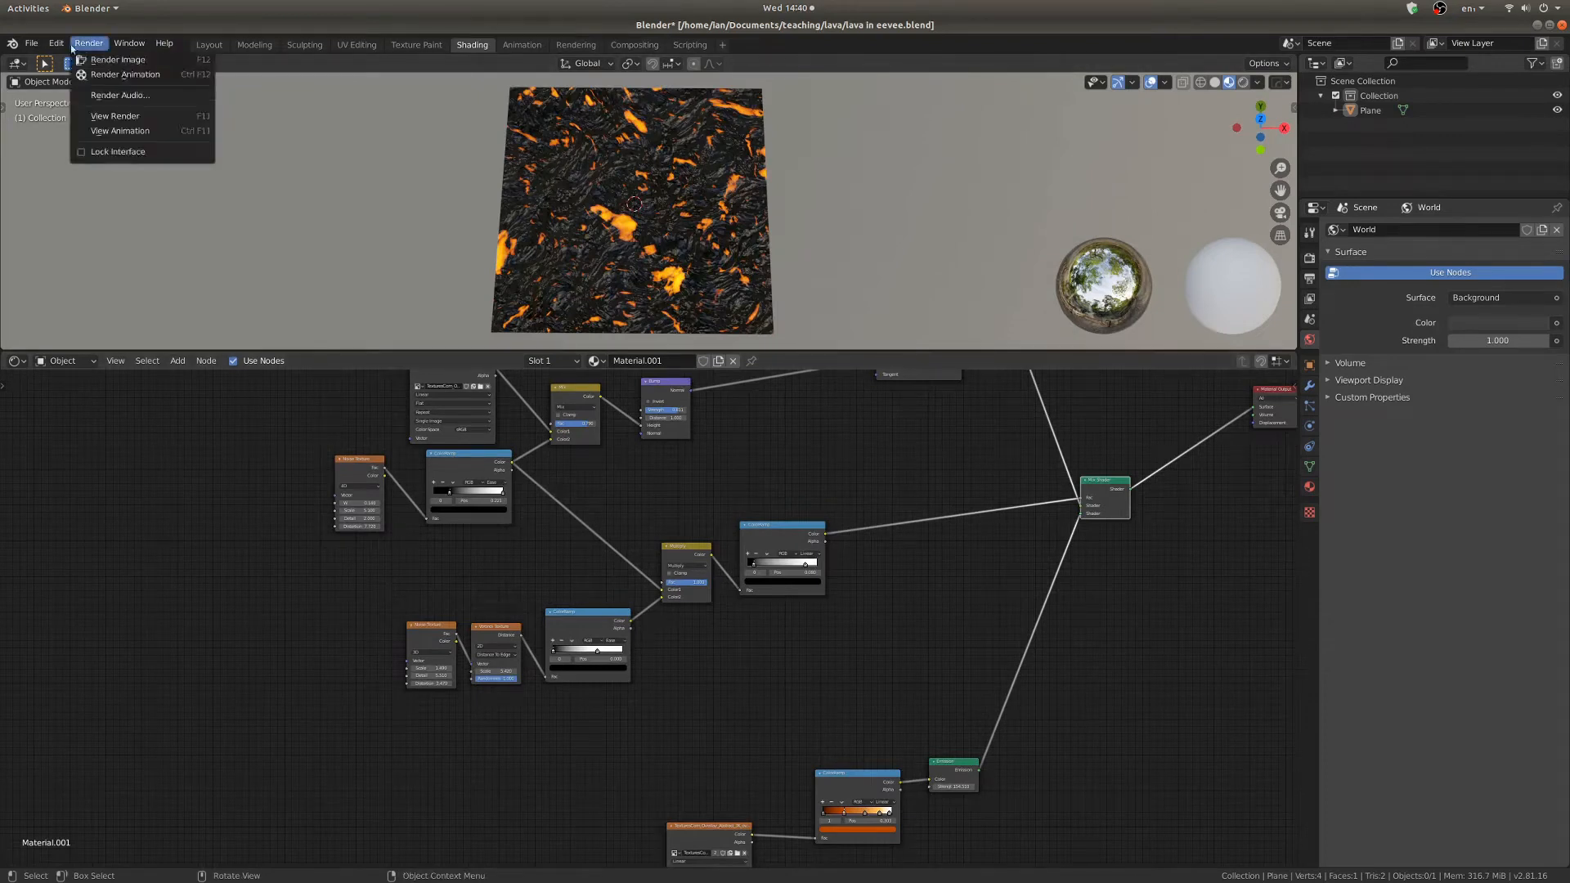
mouse_move(56, 44)
click(103, 251)
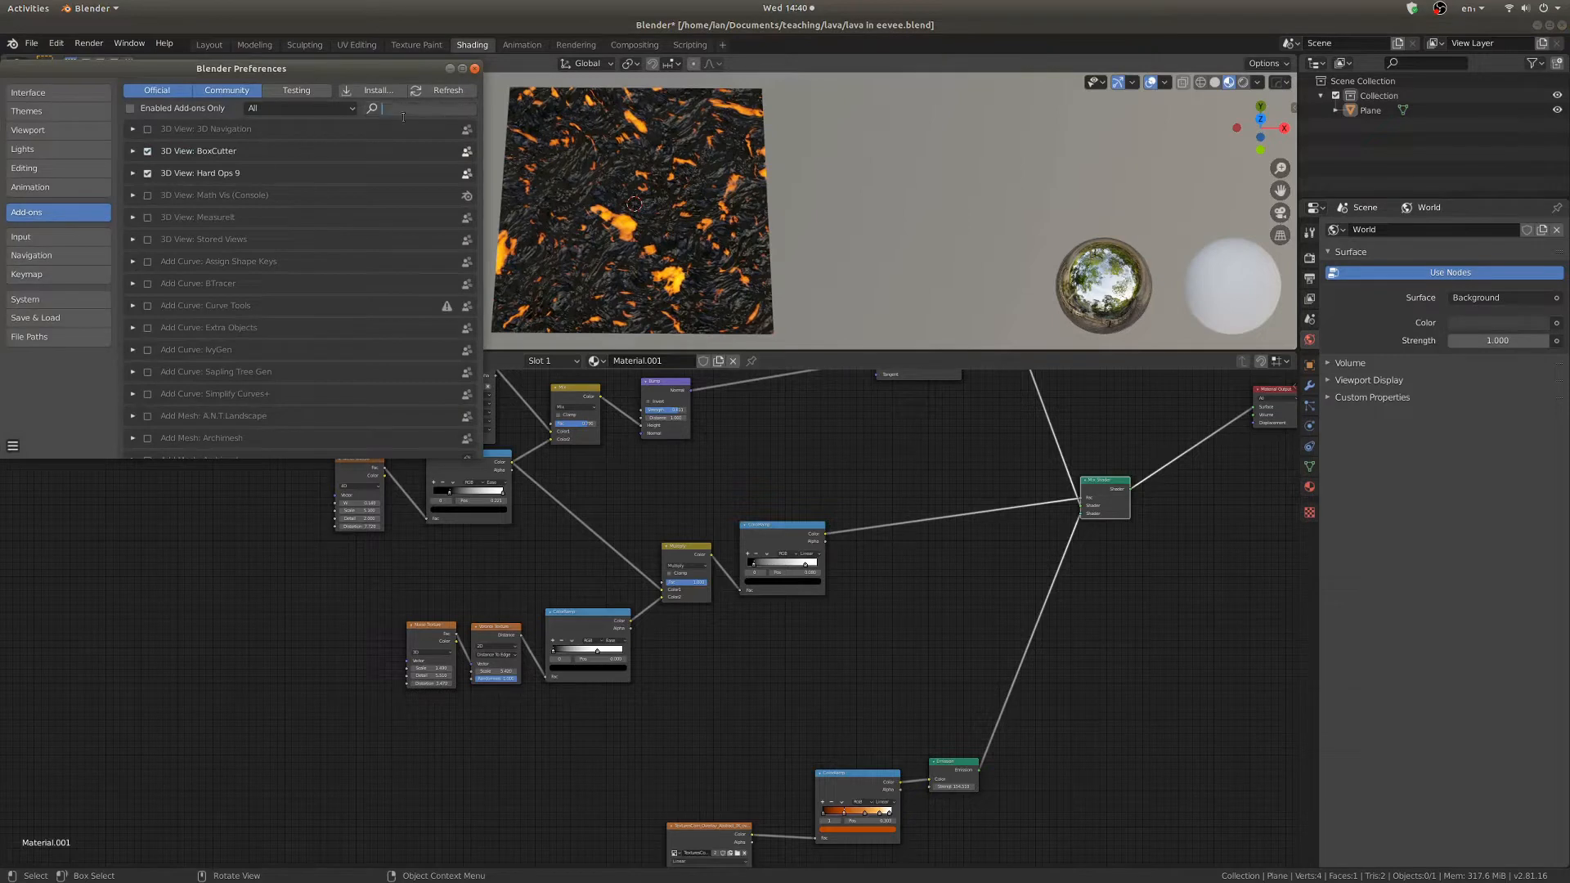
text(node)
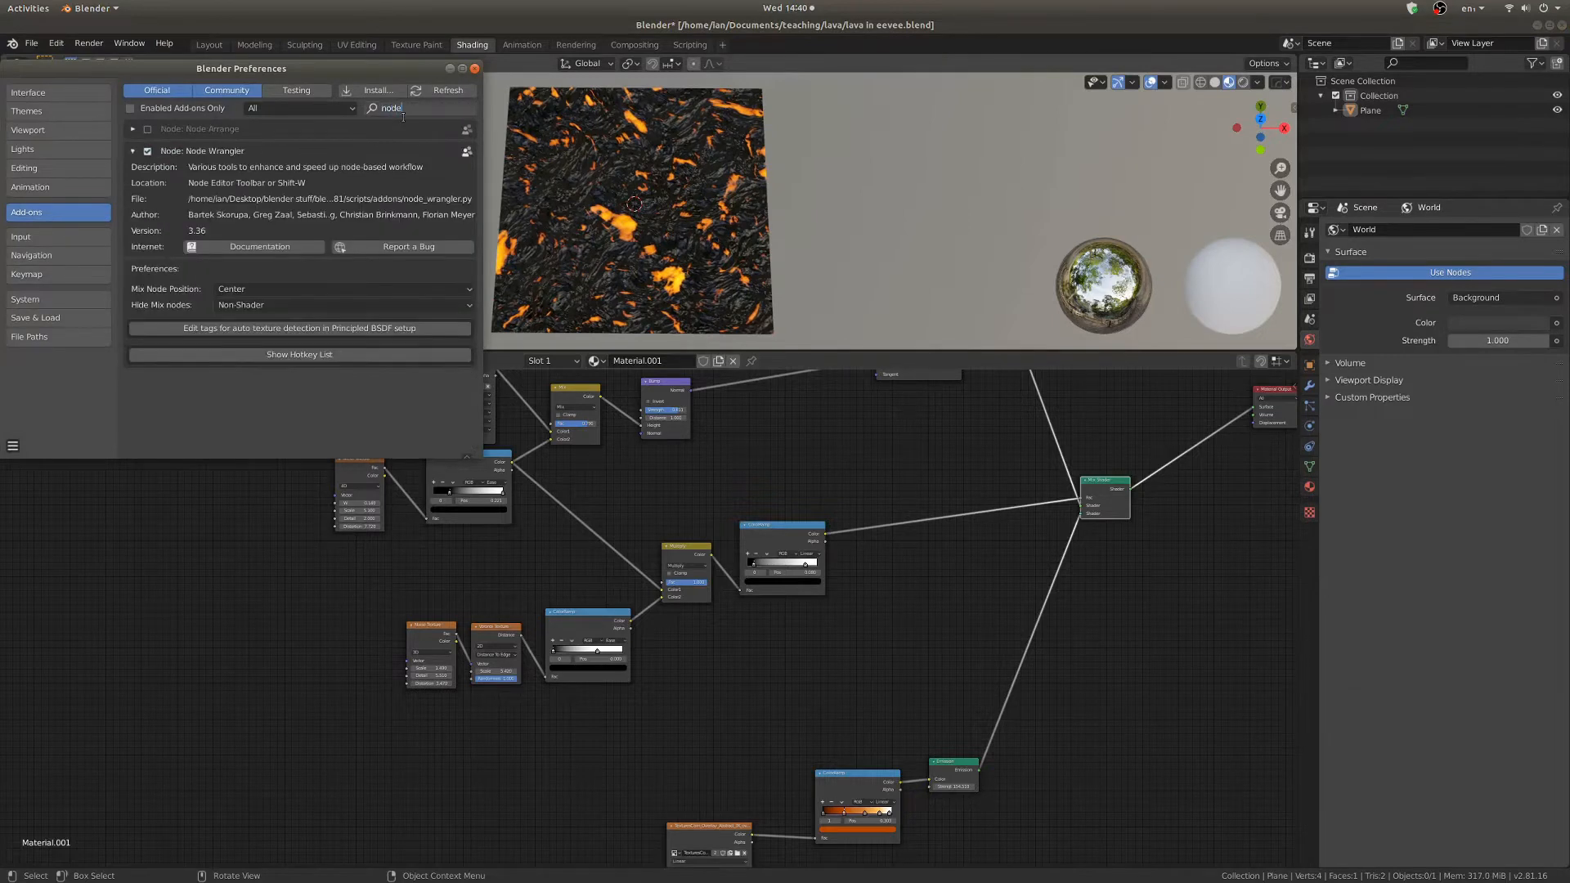
click(475, 69)
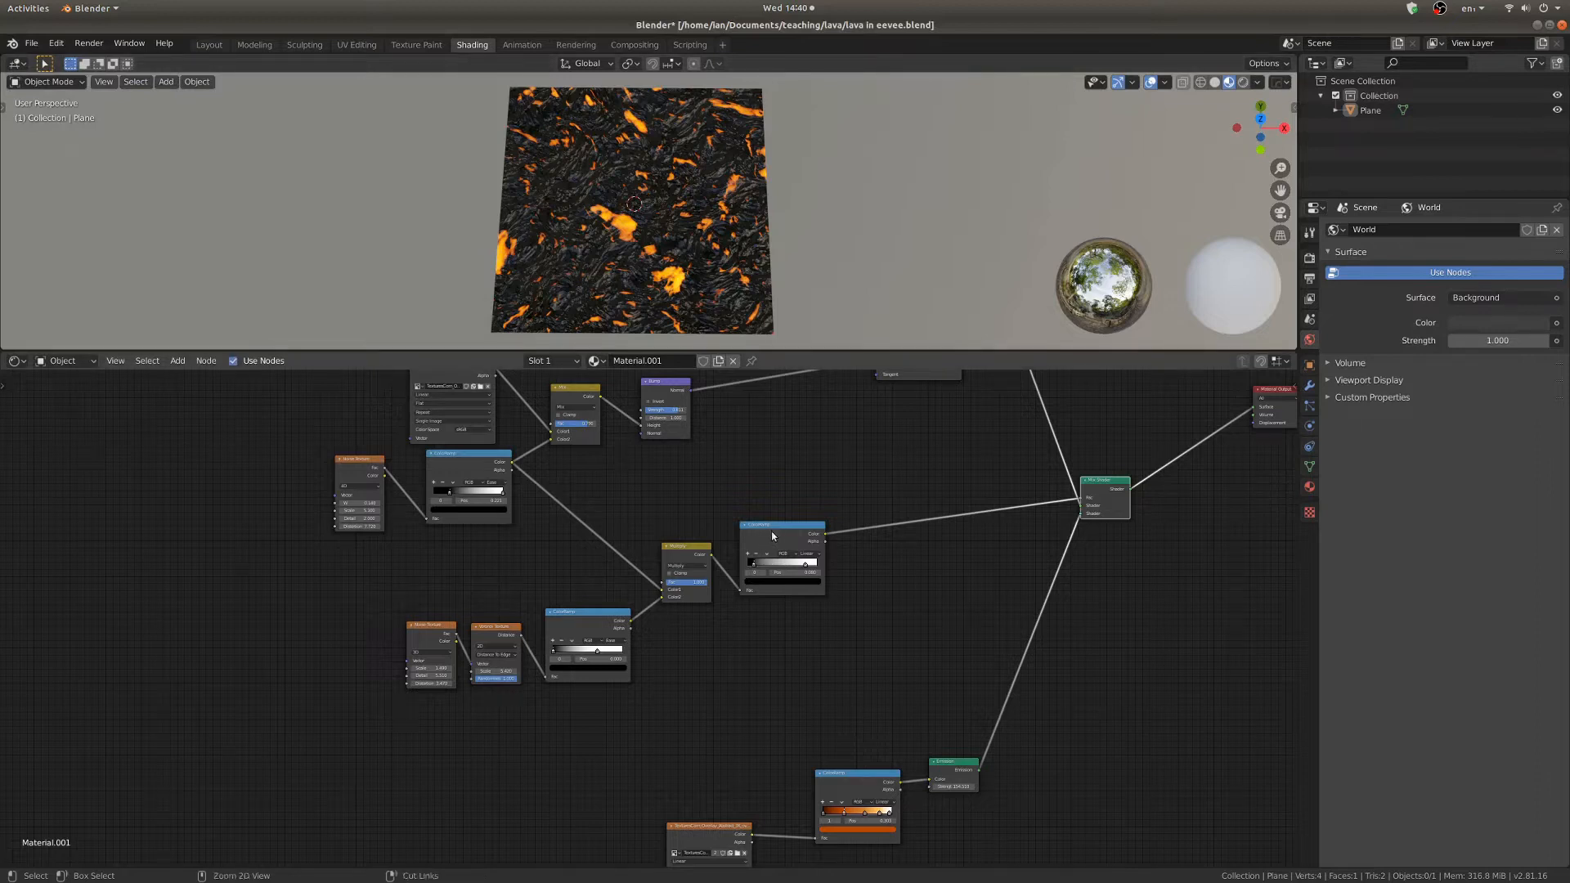
Preview the mask's ColorRamp and Multiply node one after the other, and return to the Mix Shader result.
ctrl+shift+click(791, 533)
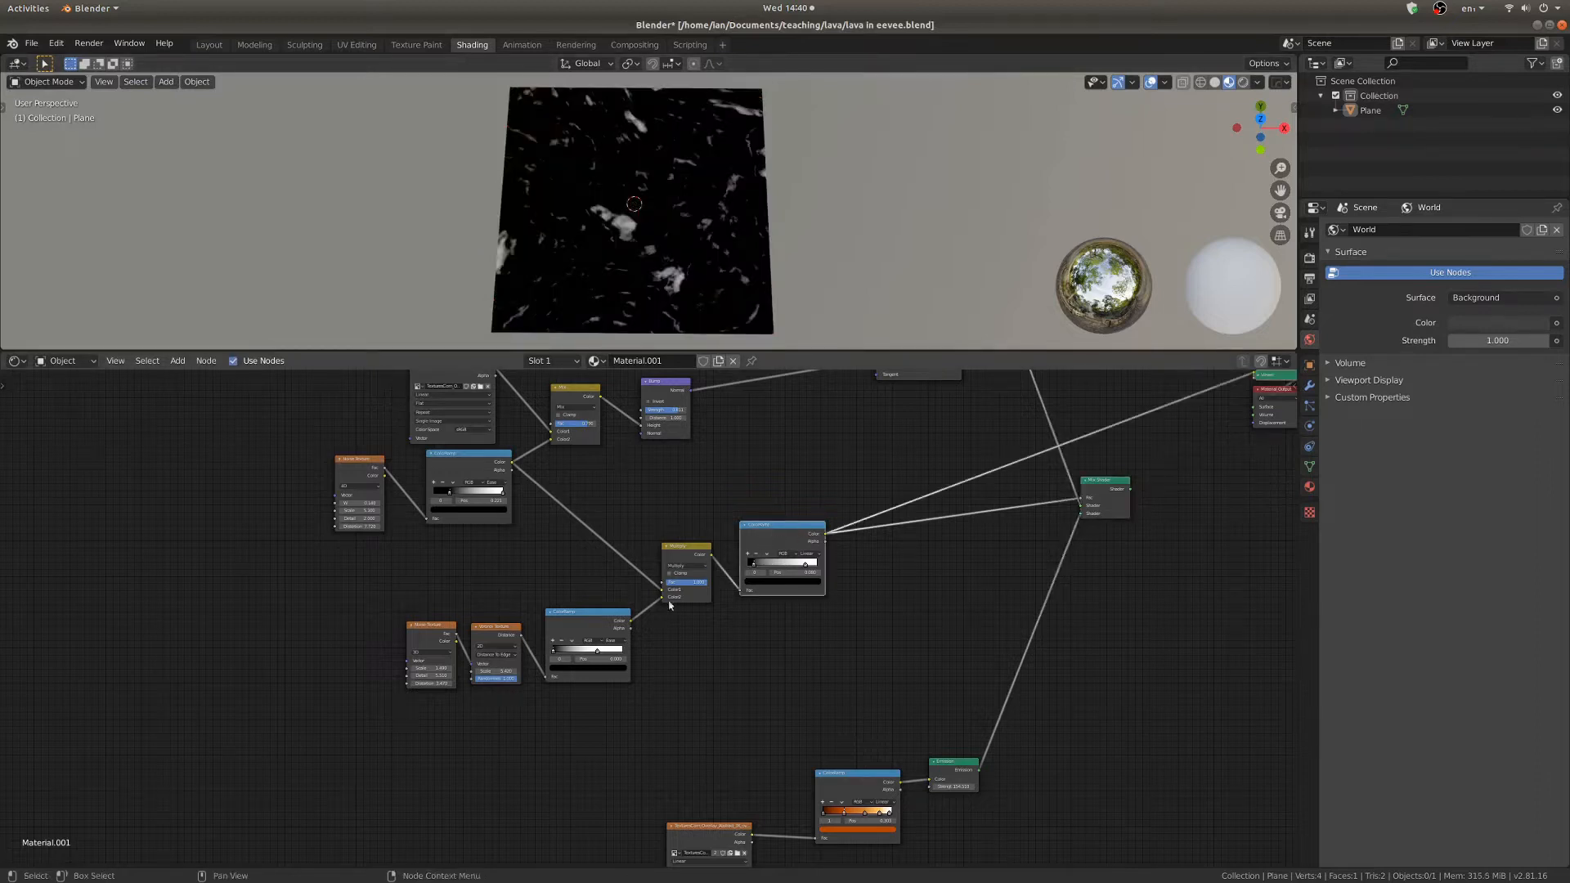
ctrl+shift+click(708, 550)
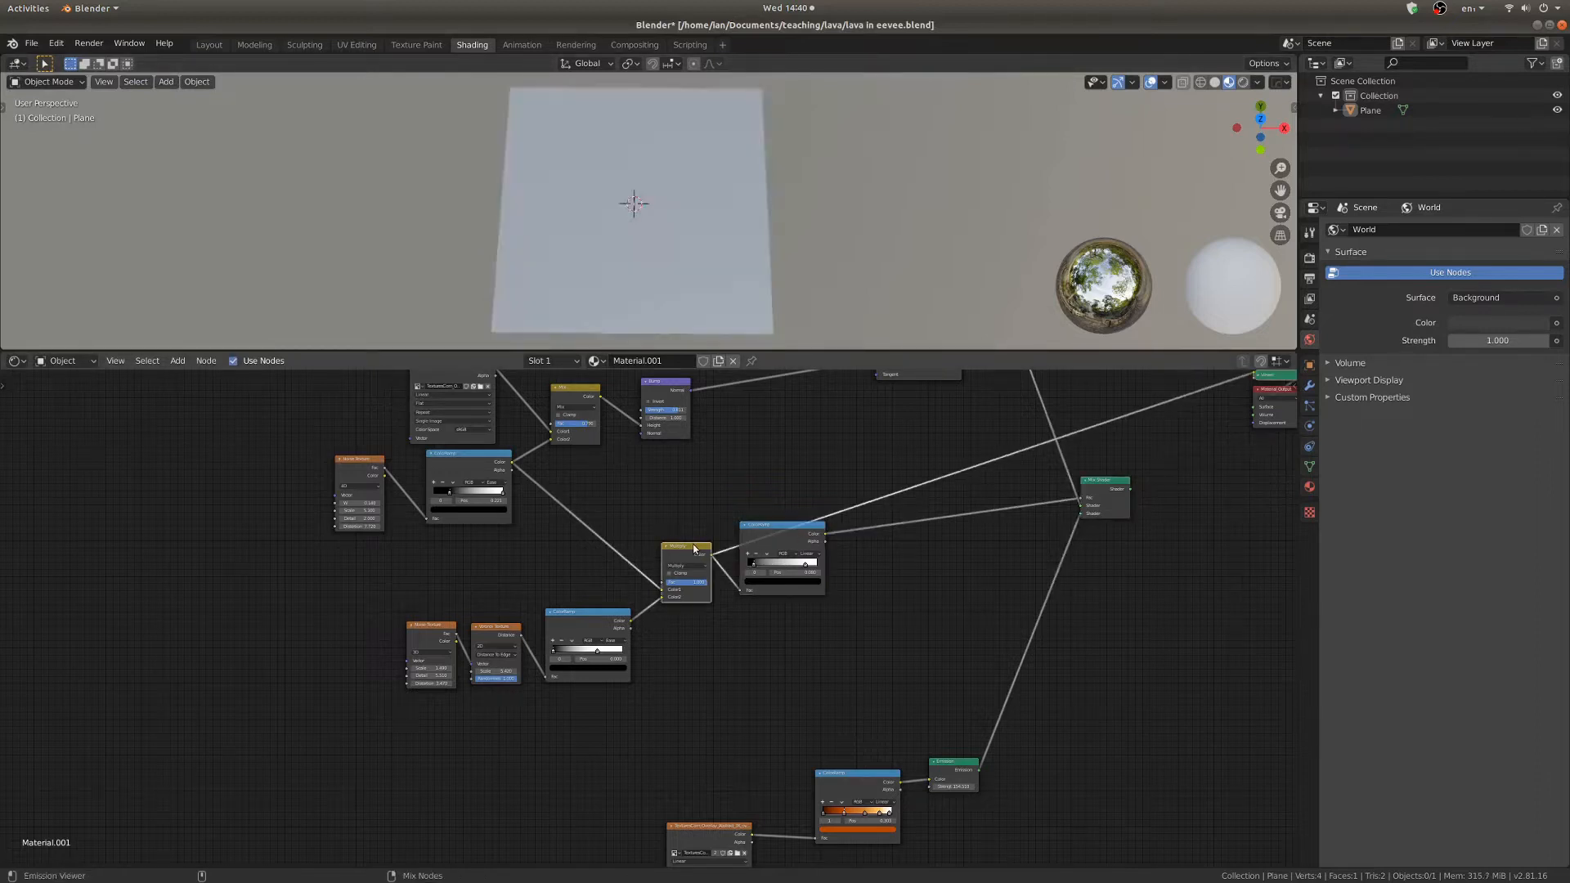
ctrl+shift+click(1096, 501)
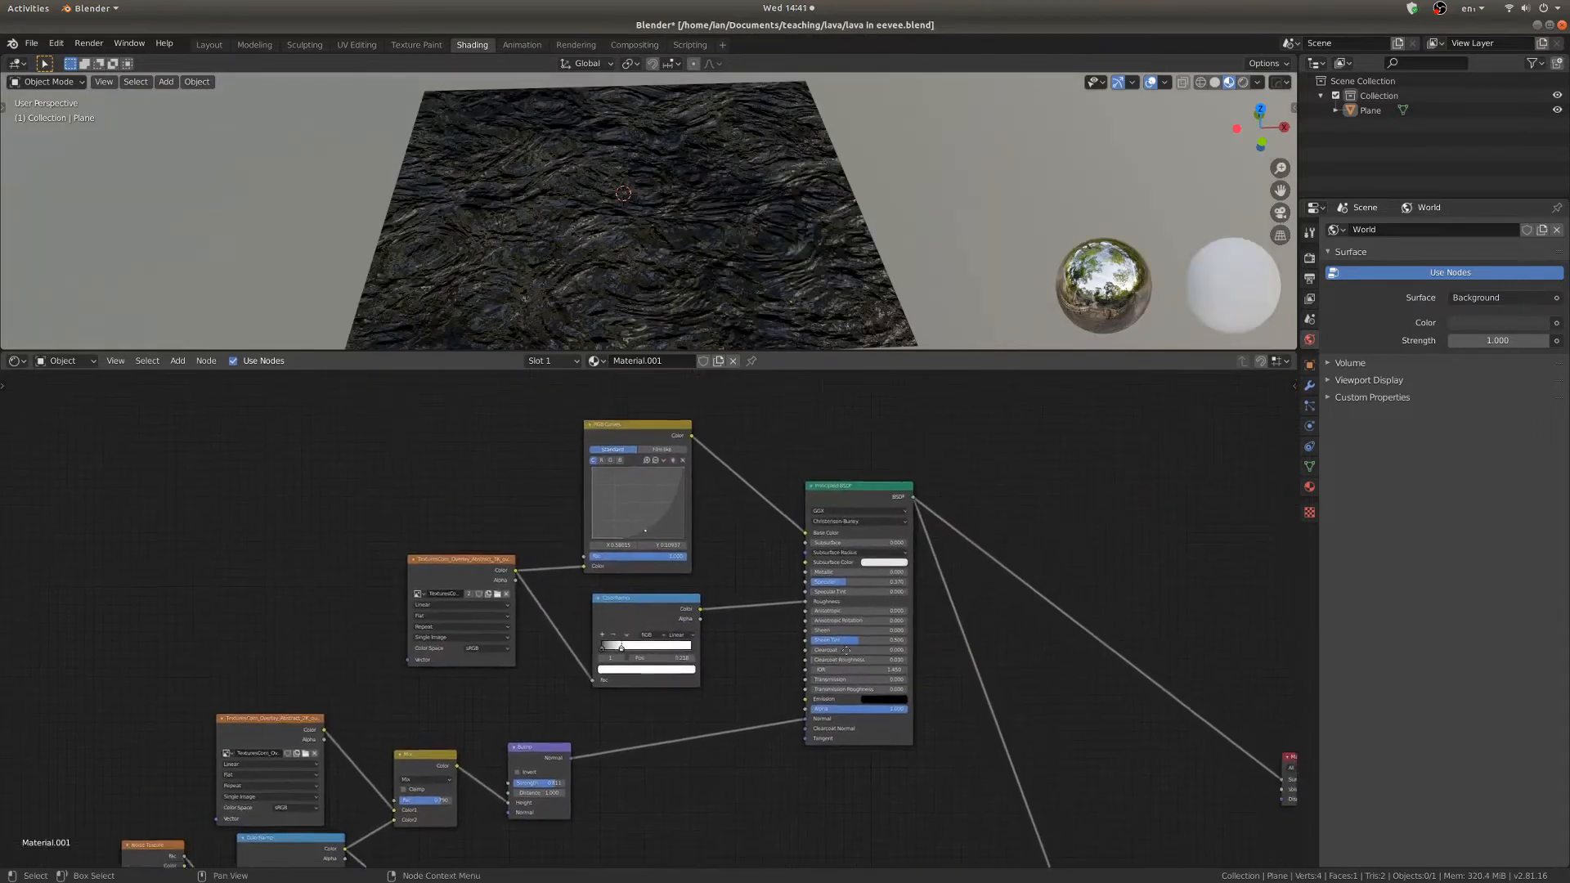
Examine how the 3K overlay texture feeds the Principled BSDF's base color through RGB Curves and its roughness through a ColorRamp.
middle_drag(845, 669, 890, 599)
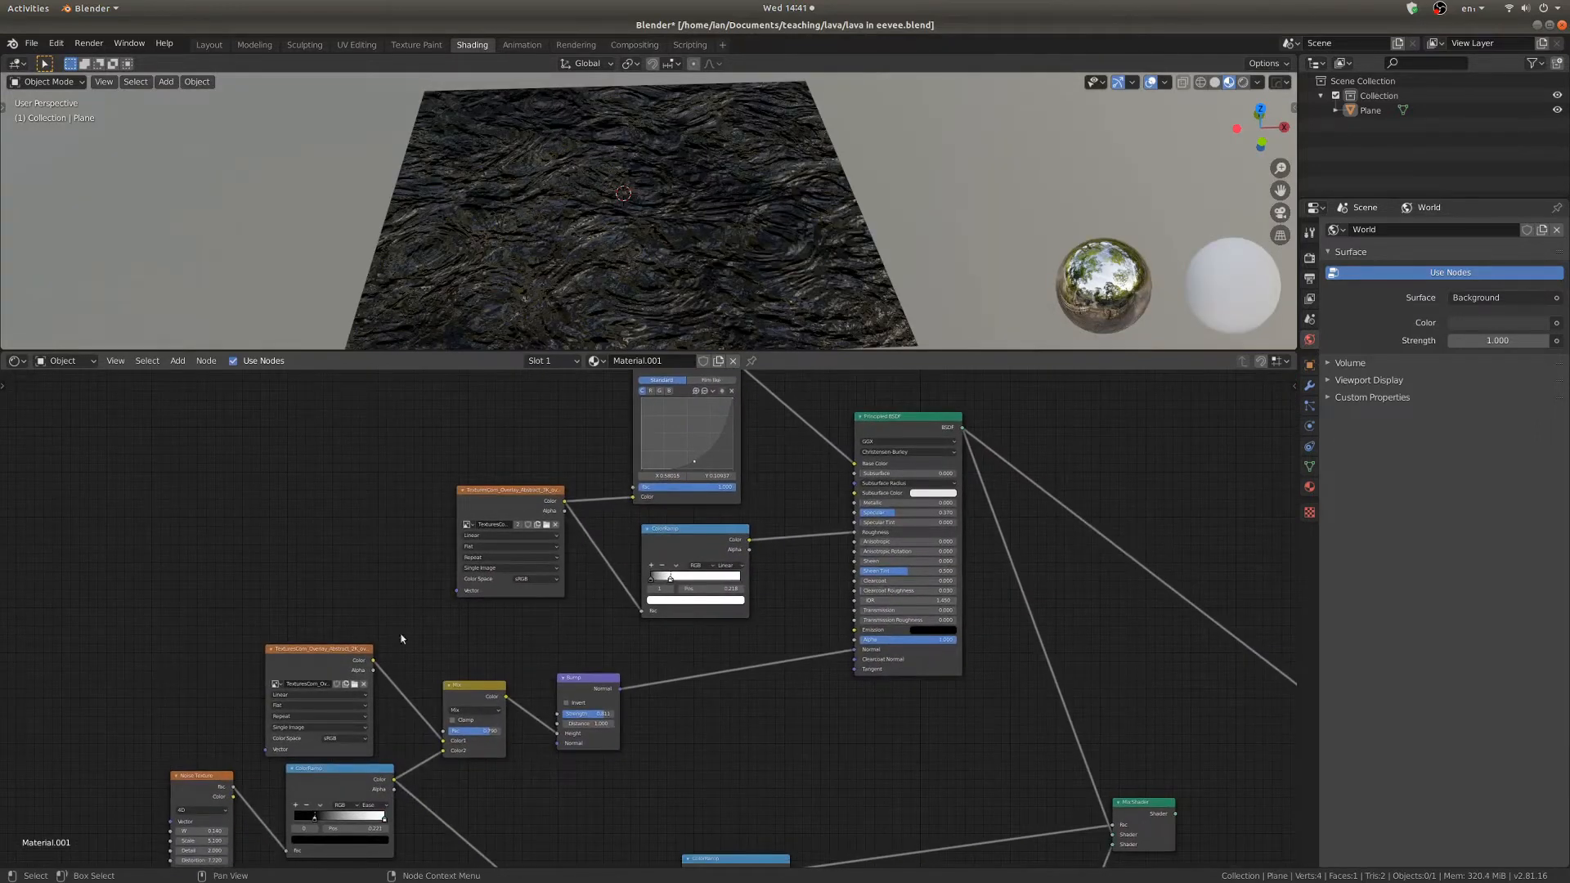
scroll(403, 636, up, 4)
middle_drag(468, 538, 450, 632)
scroll(452, 630, down, 3)
drag(481, 554, 457, 526)
mouse_move(656, 415)
mouse_down()
mouse_move(680, 415)
mouse_move(667, 418)
mouse_up()
scroll(625, 463, up, 3)
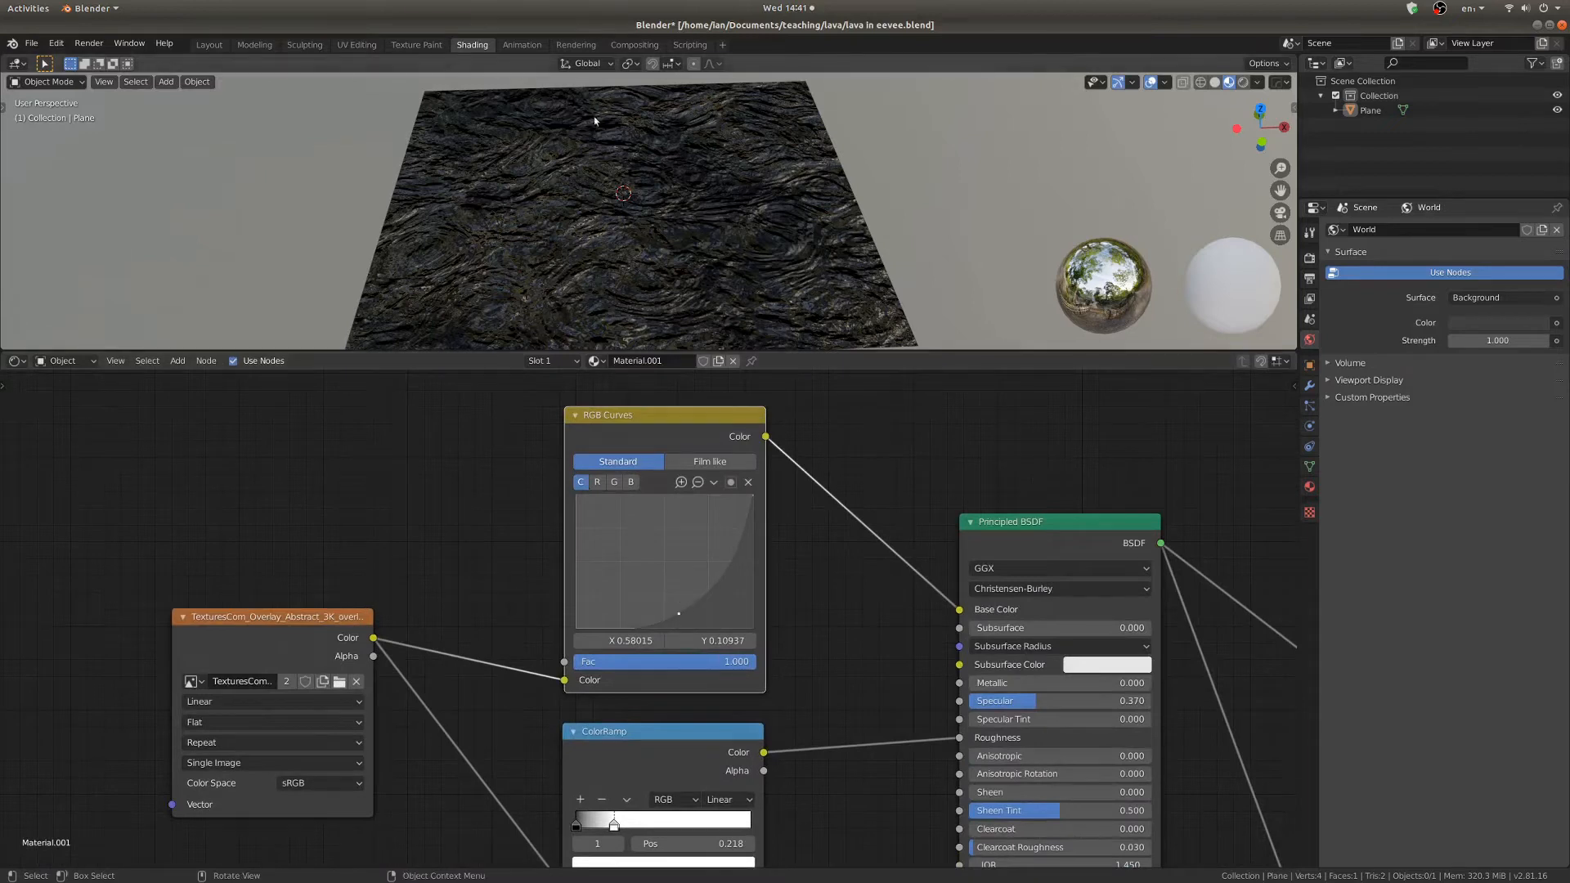
drag(1008, 601, 996, 551)
middle_drag(282, 668, 391, 558)
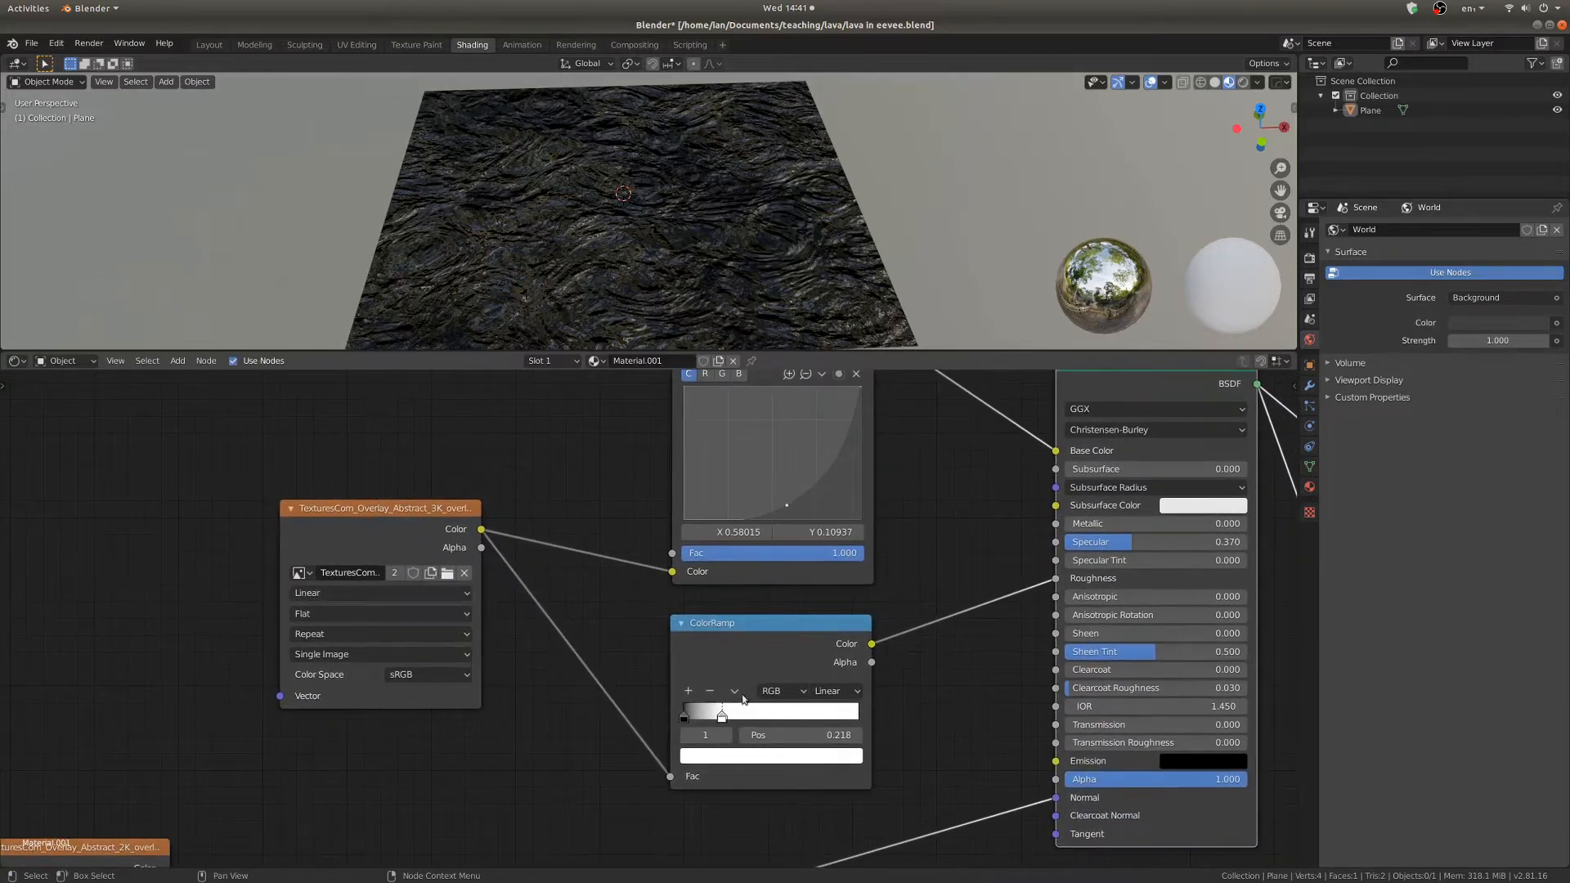
mouse_move(743, 699)
mouse_down()
mouse_move(759, 689)
mouse_move(746, 687)
mouse_up()
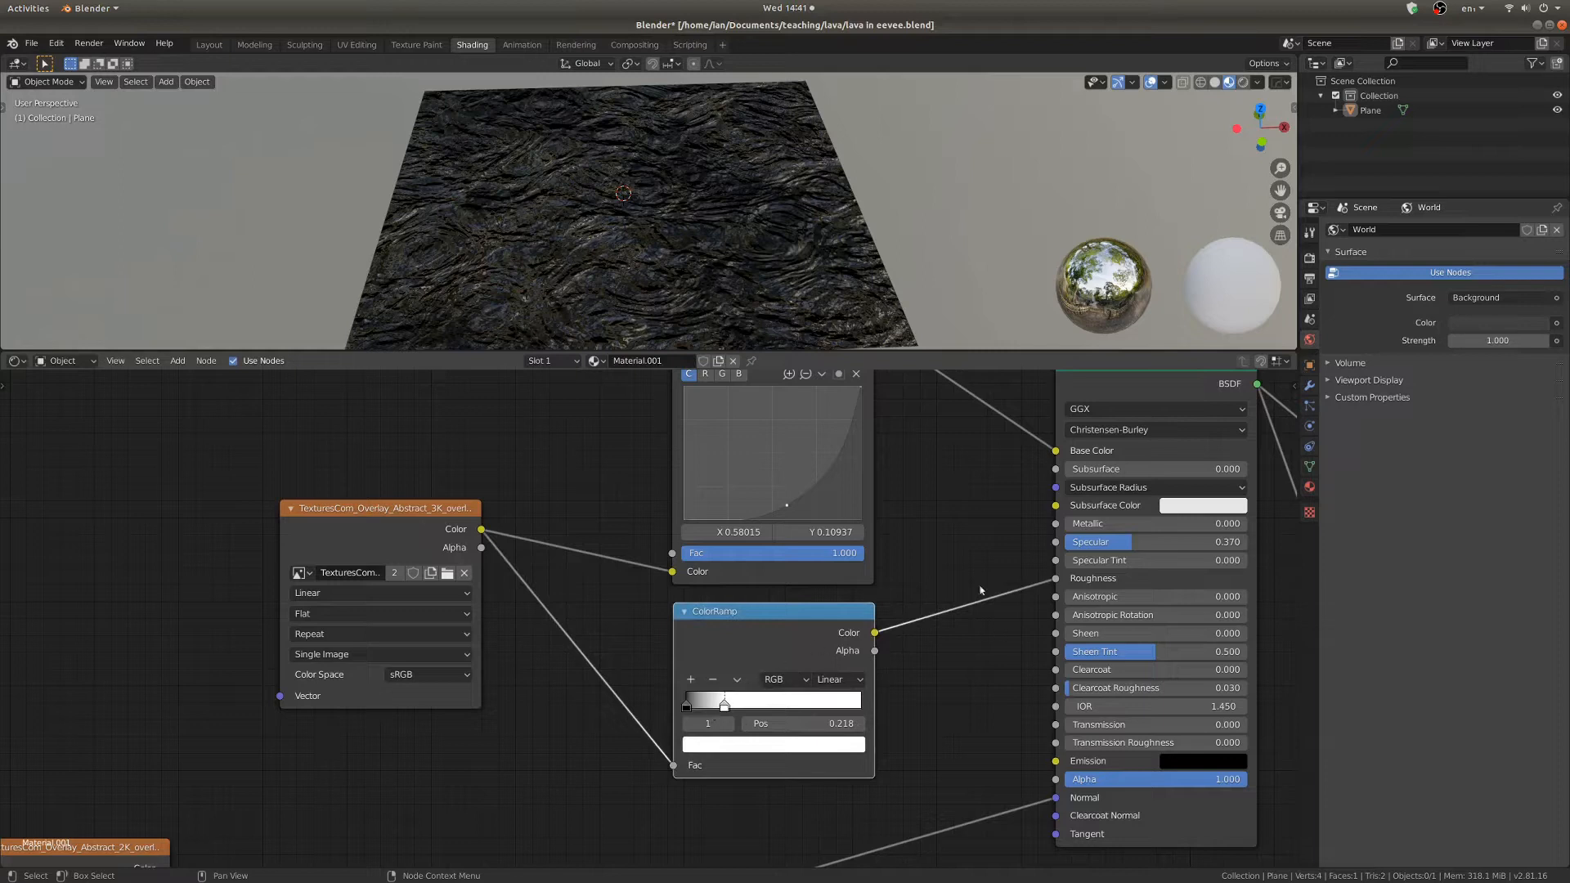
Examine the nodes feeding the Bump node's height, tracing back to the 4D Noise Texture and its ColorRamp.
scroll(1066, 595, down, 2)
middle_drag(951, 437, 971, 373)
scroll(925, 643, down, 3)
middle_drag(768, 751, 840, 682)
scroll(654, 687, up, 1)
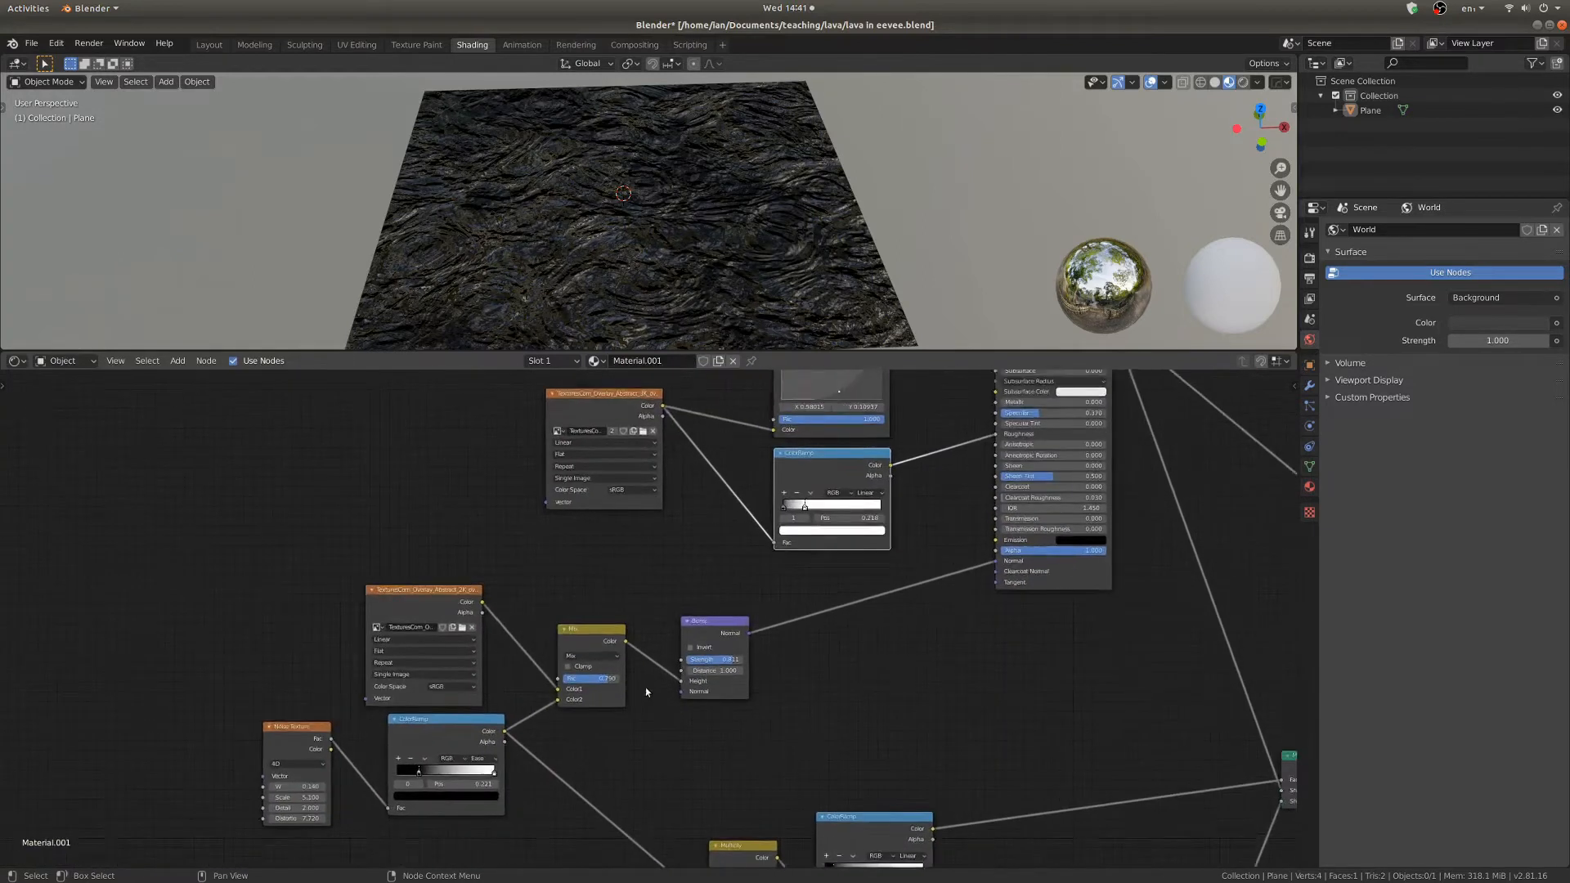
middle_drag(645, 692, 830, 633)
scroll(502, 747, up, 7)
middle_drag(428, 744, 478, 648)
drag(434, 622, 459, 620)
scroll(401, 670, up, 2)
middle_drag(401, 667, 458, 596)
scroll(454, 597, up, 1)
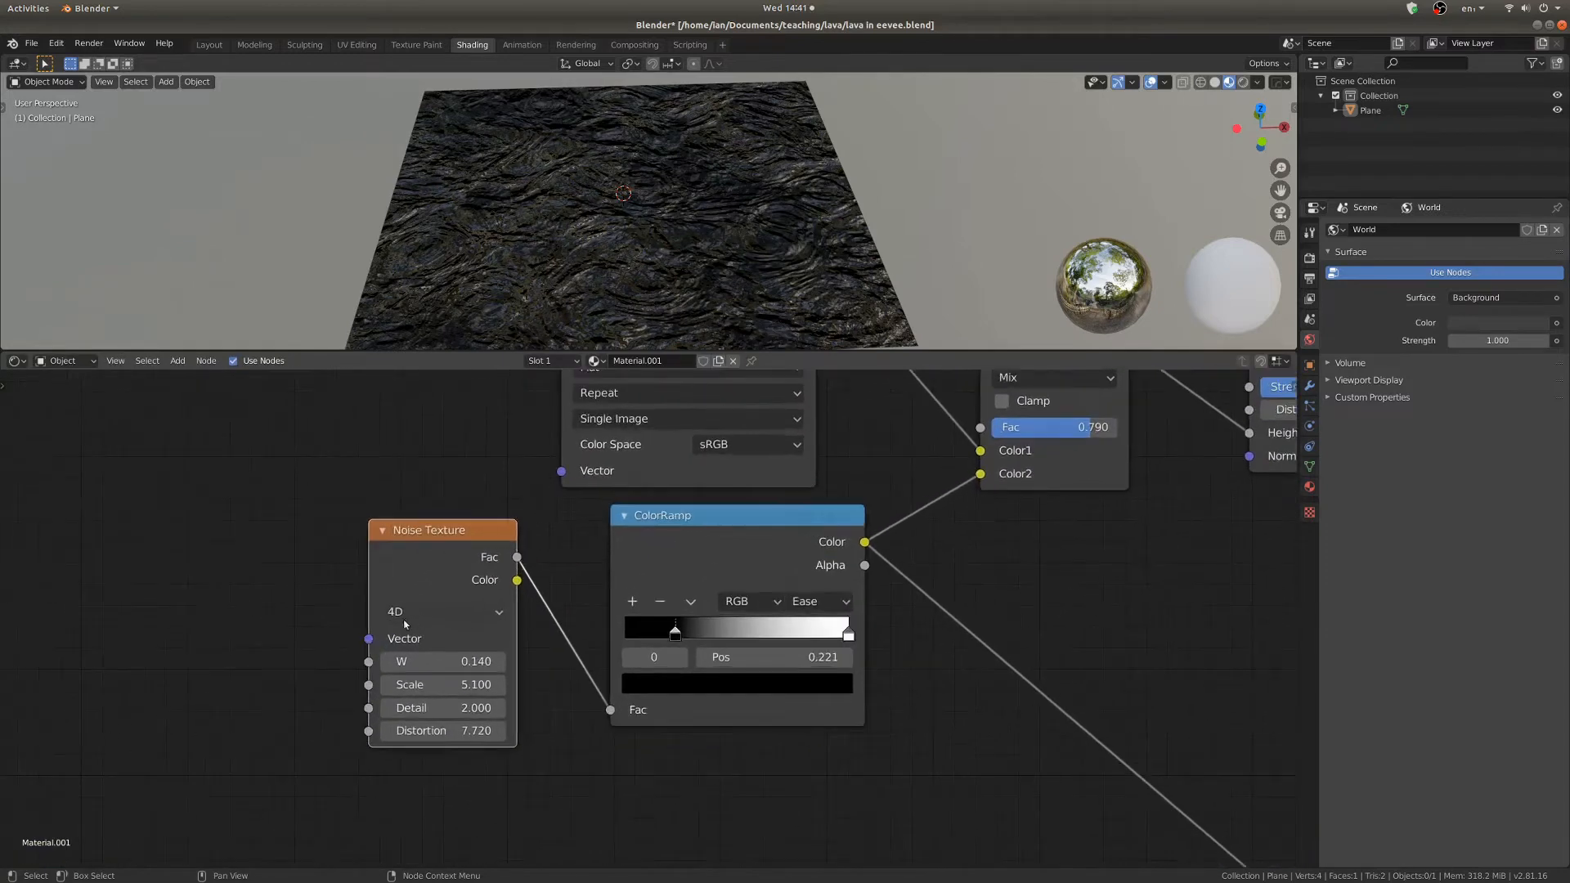
scroll(413, 614, up, 1)
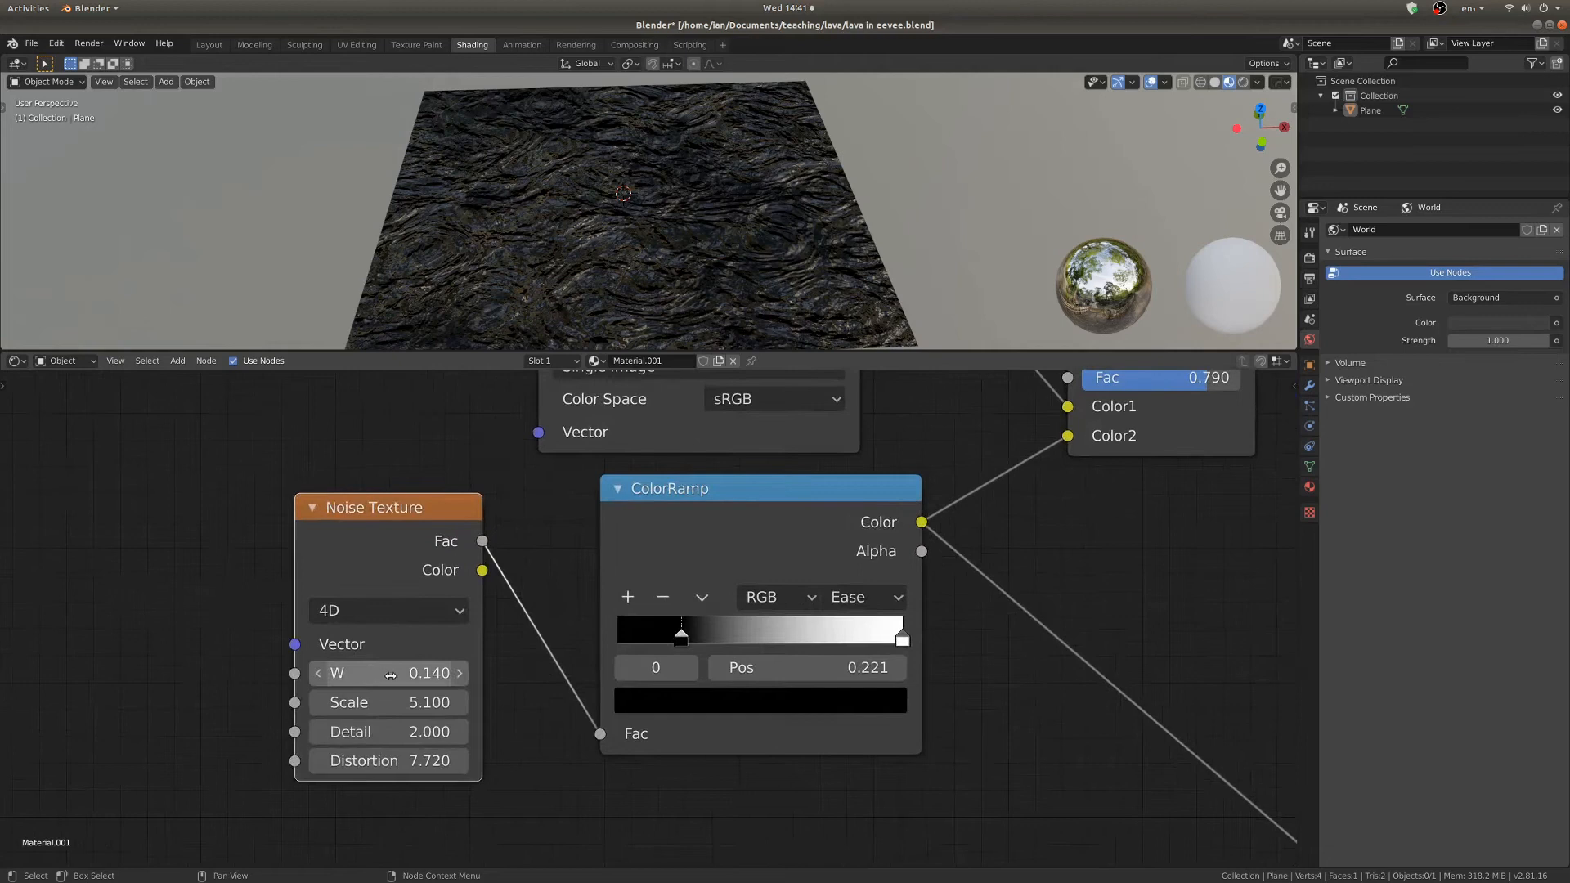
click(389, 616)
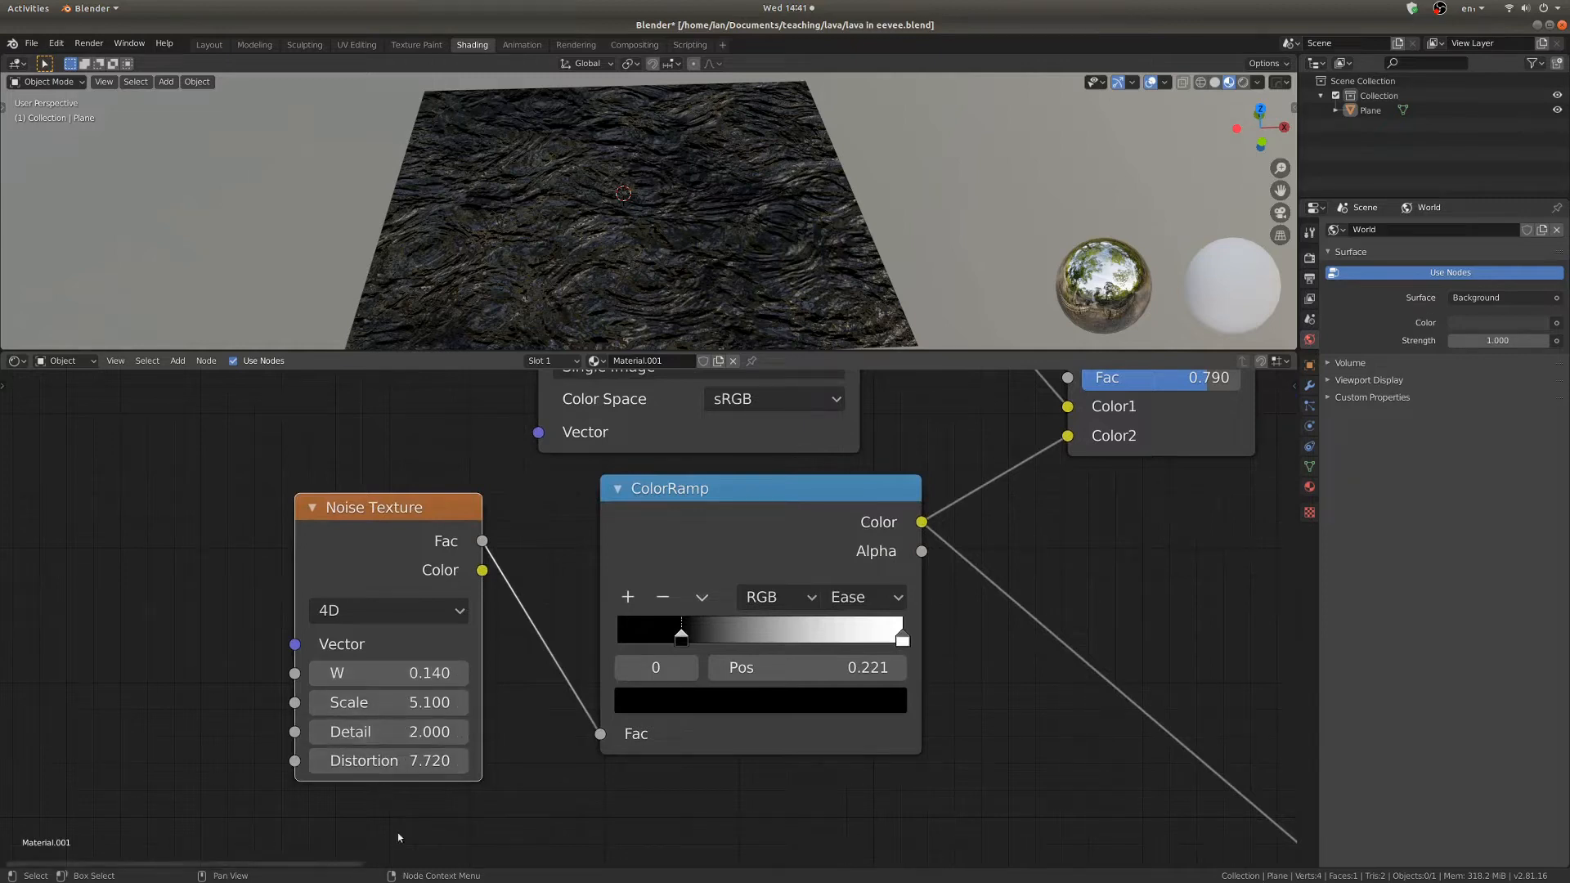
Preview the Noise Texture on the plane and set its distortion to 7.650.
ctrl+shift+click(377, 533)
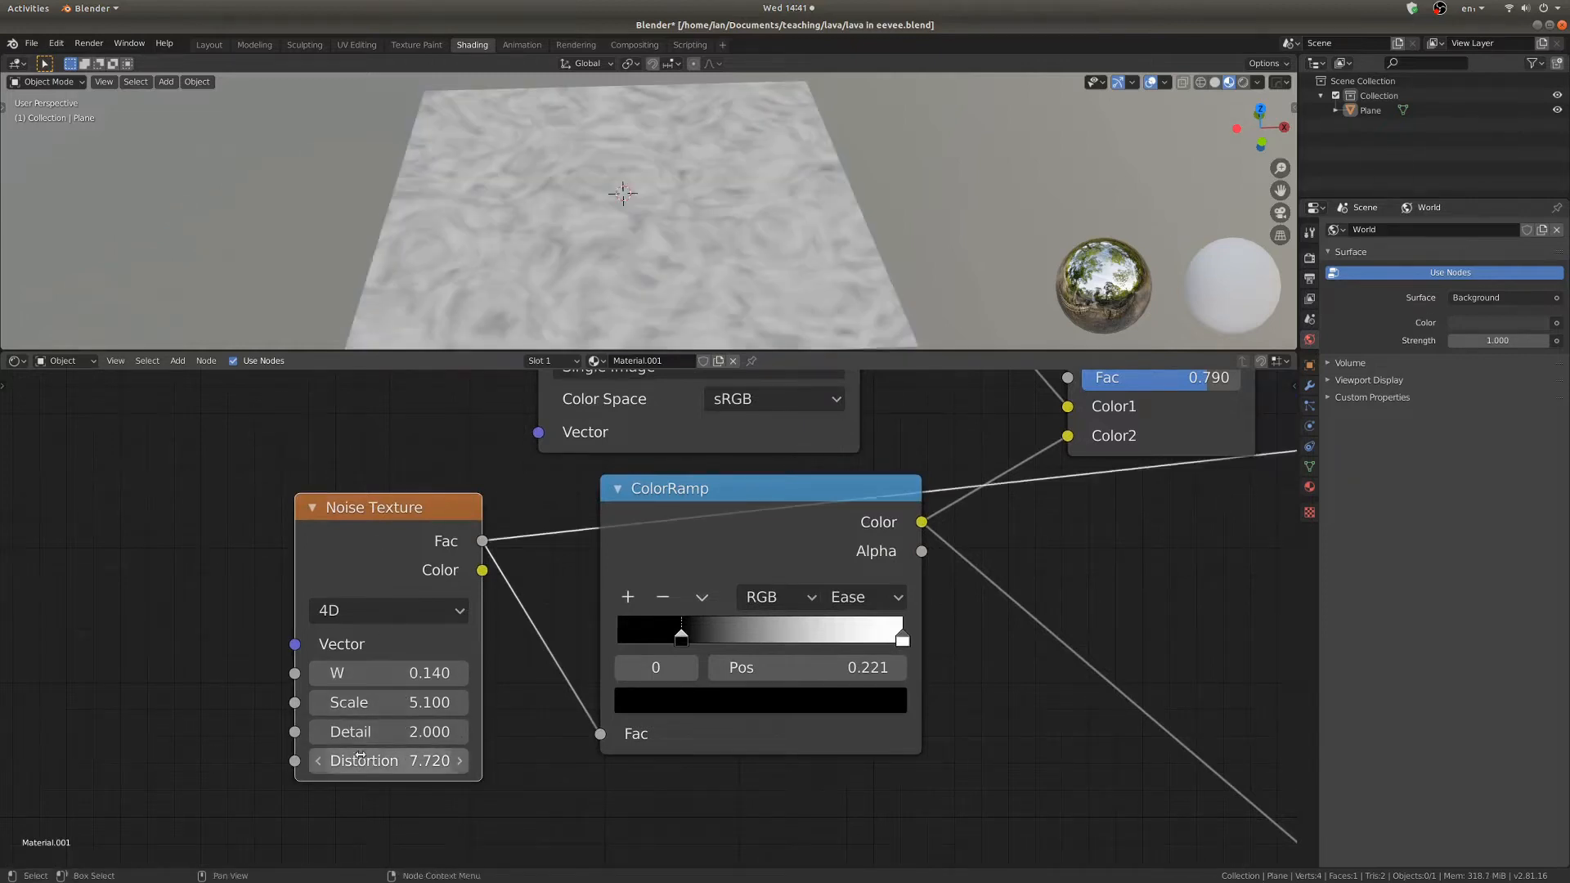
scroll(691, 193, down, 2)
scroll(656, 227, up, 2)
middle_drag(691, 193, 643, 214)
key(ctrl+space)
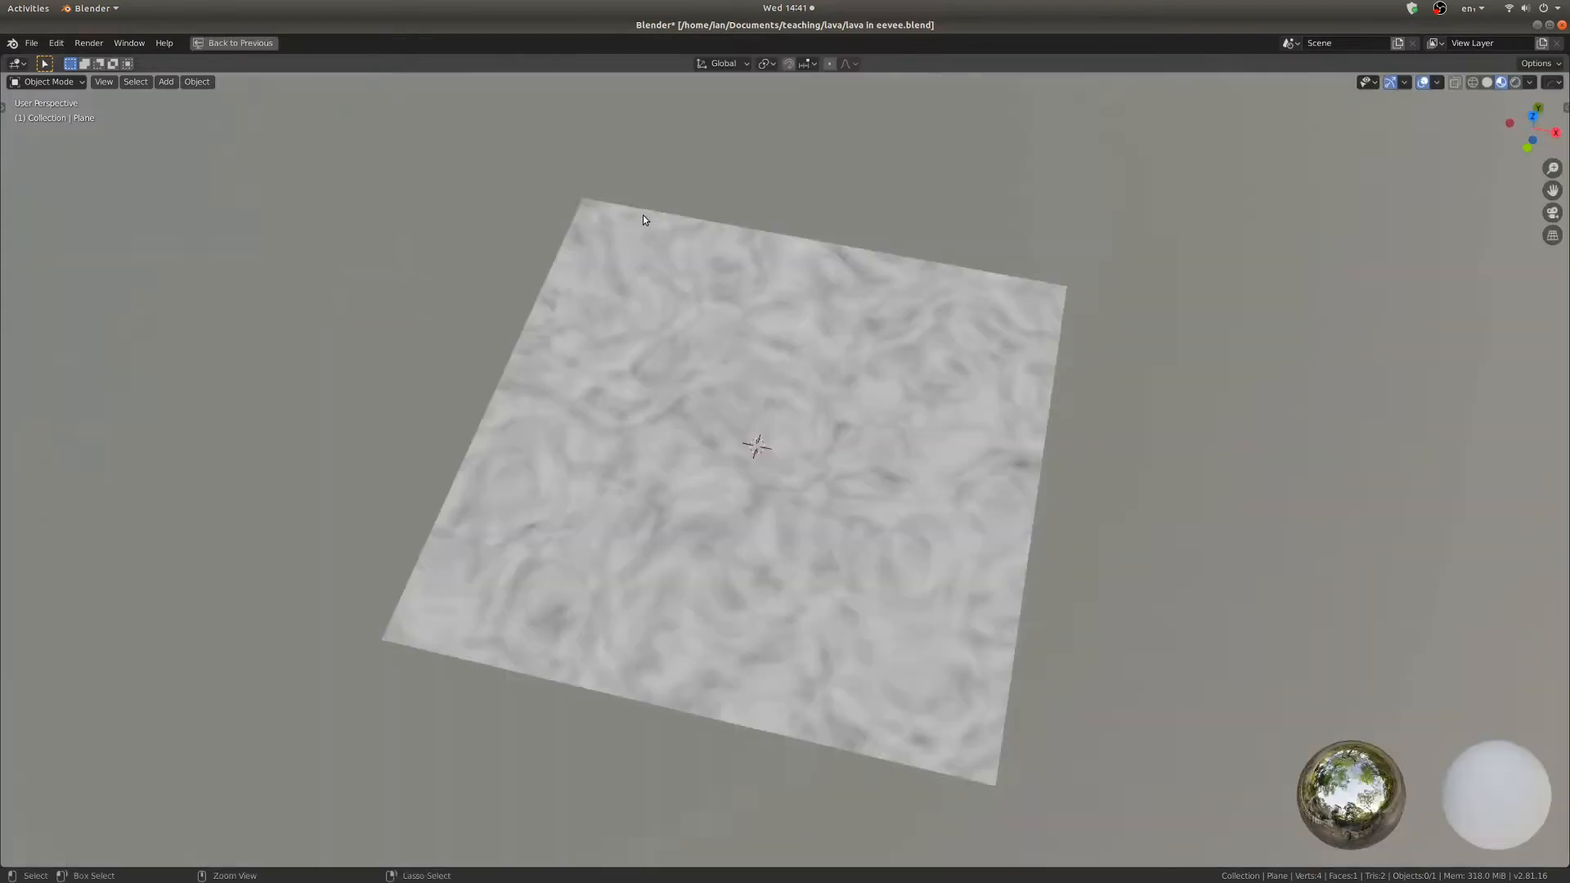
scroll(705, 356, up, 2)
middle_drag(705, 357, 708, 370)
scroll(710, 374, up, 1)
key(ctrl+space)
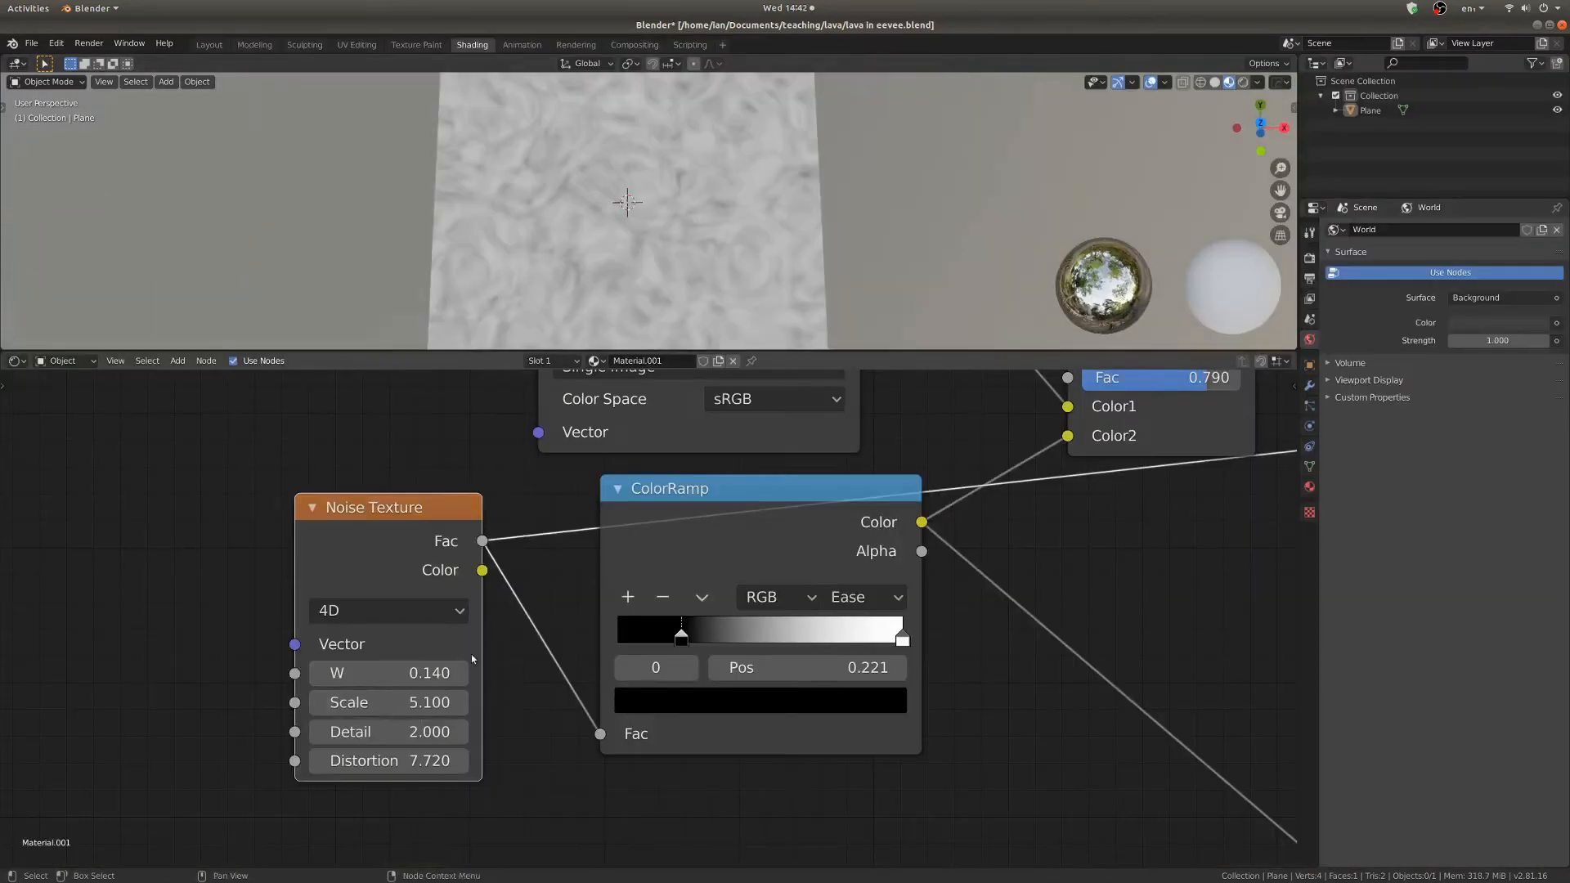
mouse_move(400, 756)
mouse_down()
mouse_move(483, 756)
mouse_move(314, 756)
mouse_move(398, 756)
mouse_up()
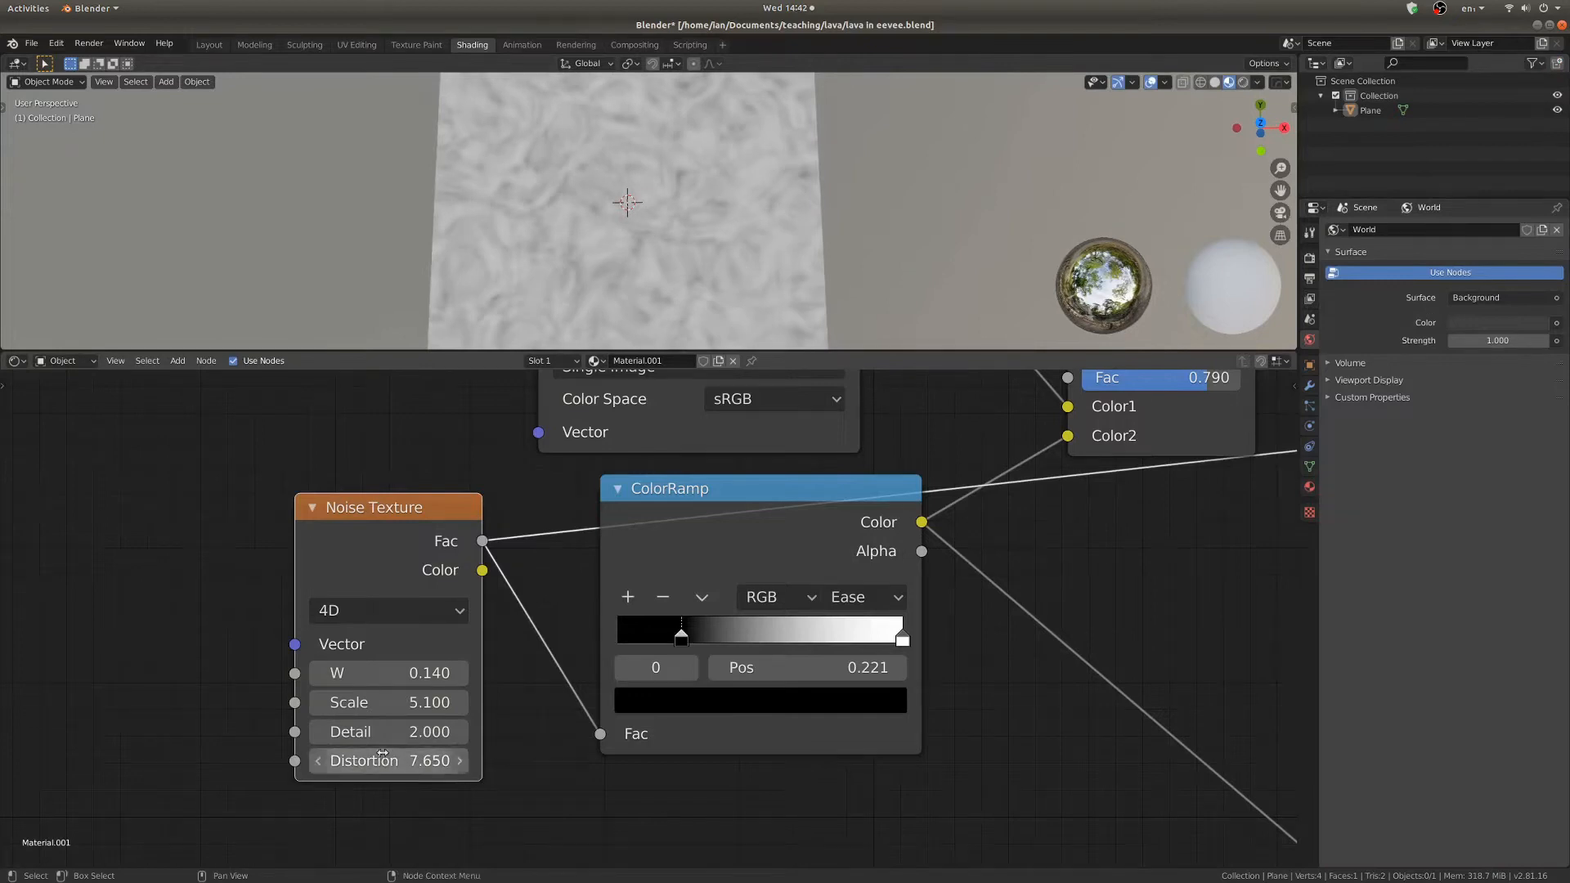
Preview the output of the ColorRamp connected to the Noise Texture.
scroll(651, 623, down, 5)
middle_drag(712, 538, 543, 627)
scroll(543, 627, up, 4)
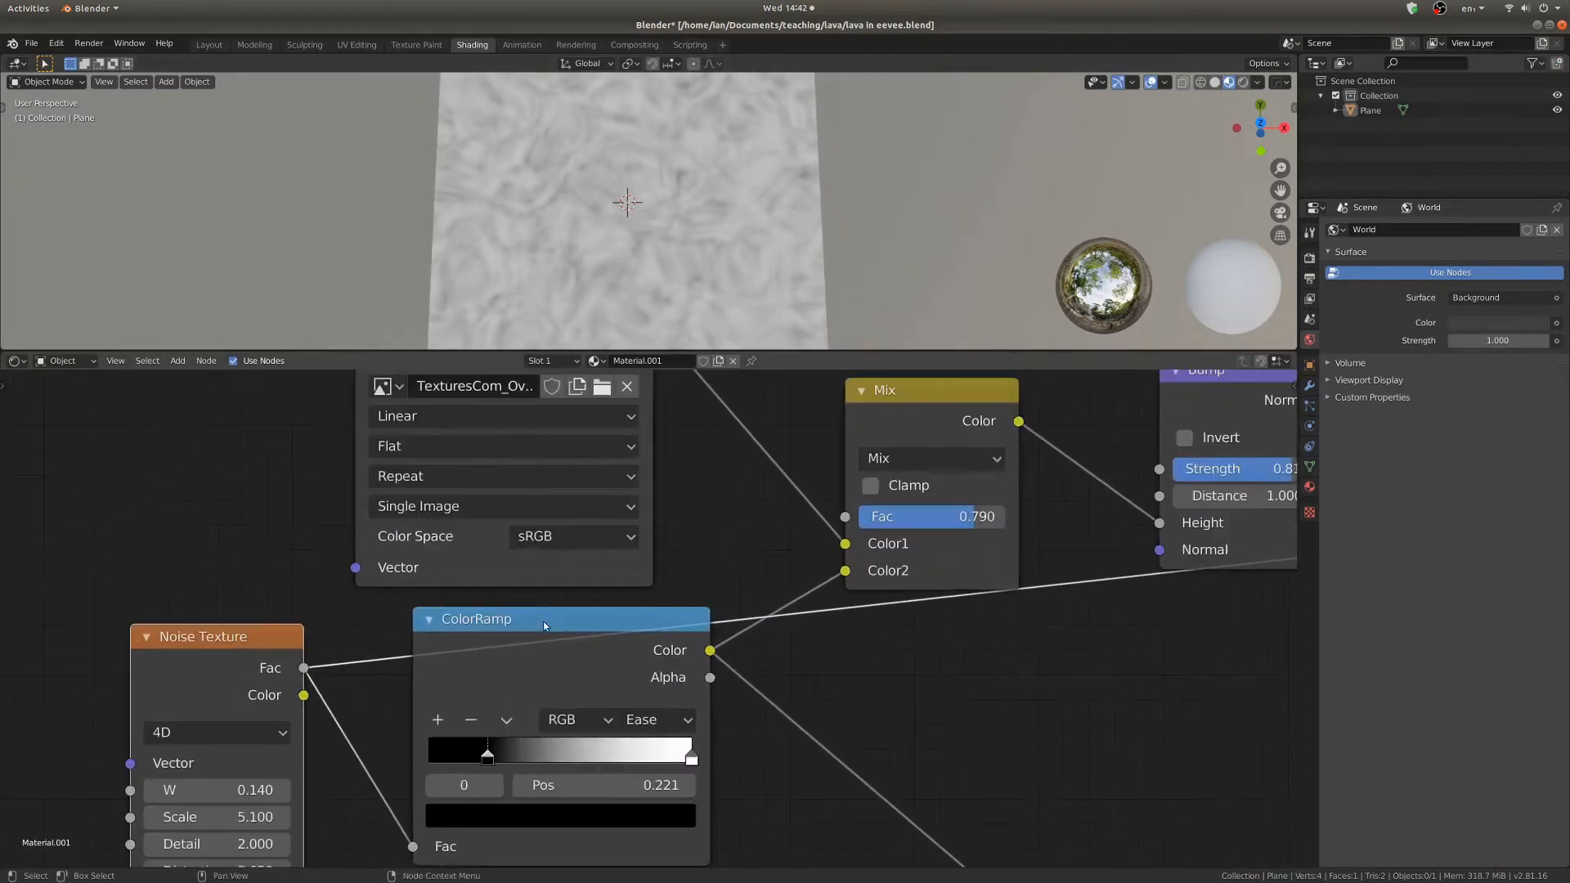
ctrl+shift+click(563, 640)
scroll(610, 669, down, 4)
scroll(714, 556, up, 4)
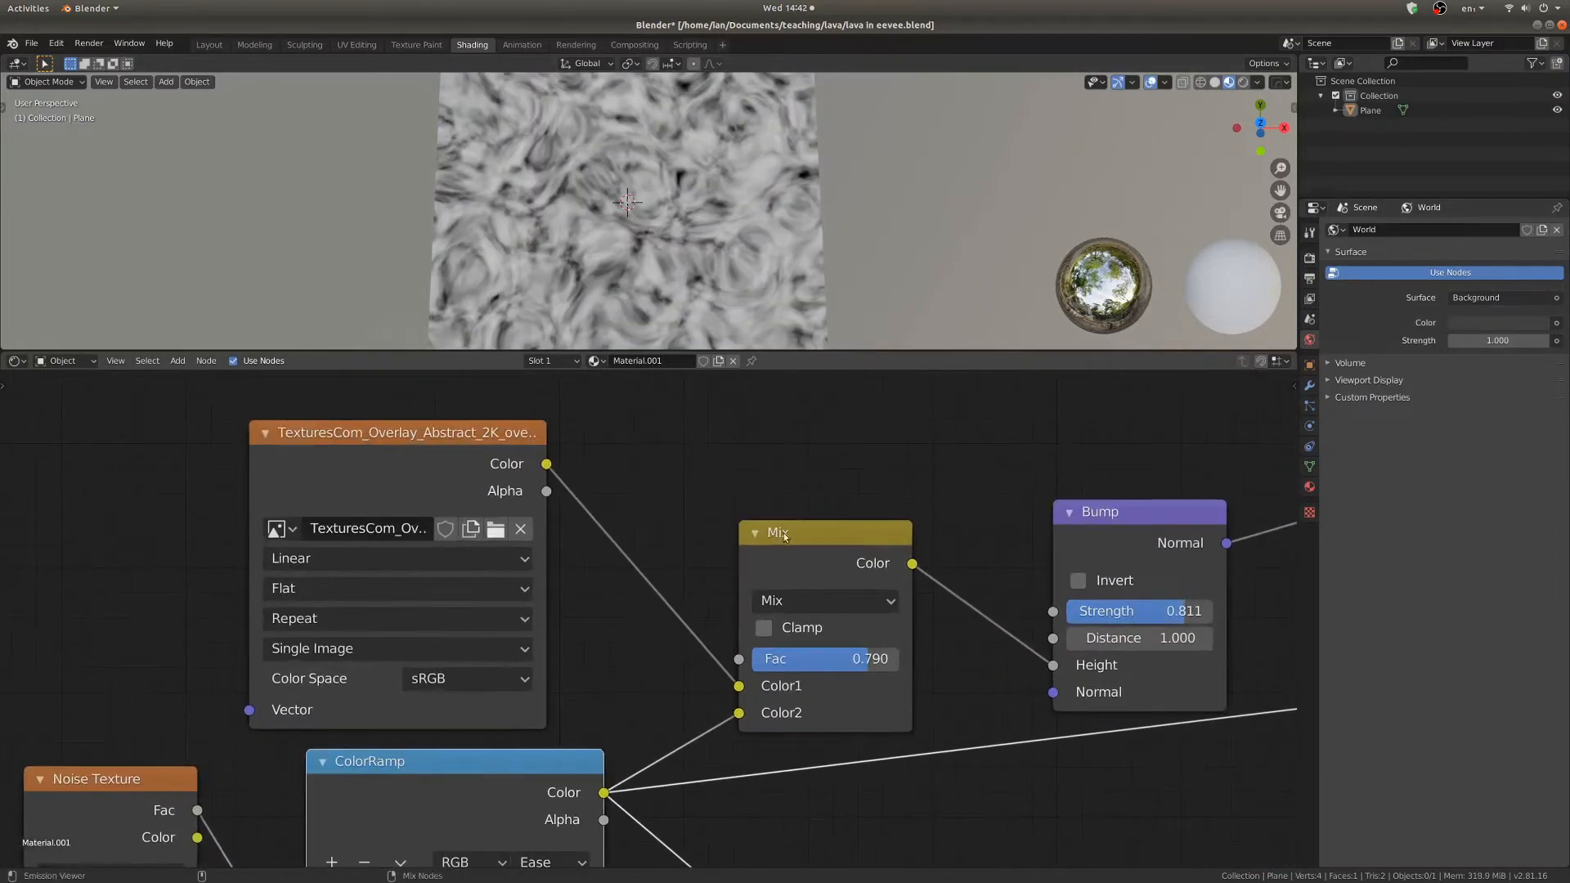
Preview the bump's Mix node and compare the 2K and 3K overlay image textures on the plane.
ctrl+shift+click(714, 556)
ctrl+shift+click(421, 435)
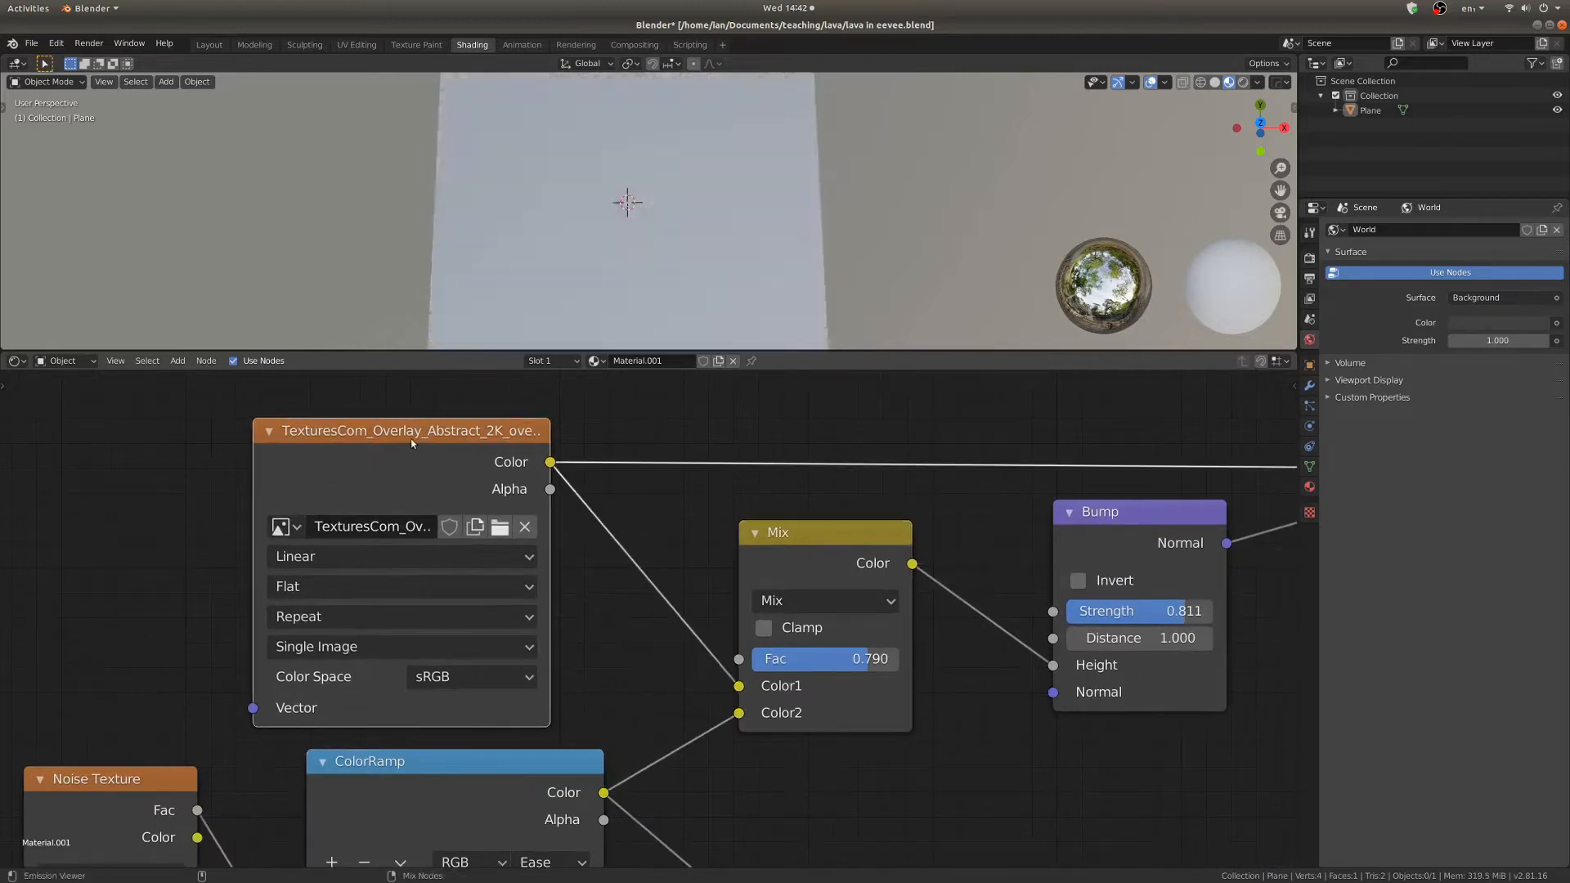
scroll(724, 124, down, 2)
scroll(582, 394, down, 7)
middle_drag(579, 394, 469, 720)
ctrl+shift+click(570, 528)
ctrl+shift+click(359, 751)
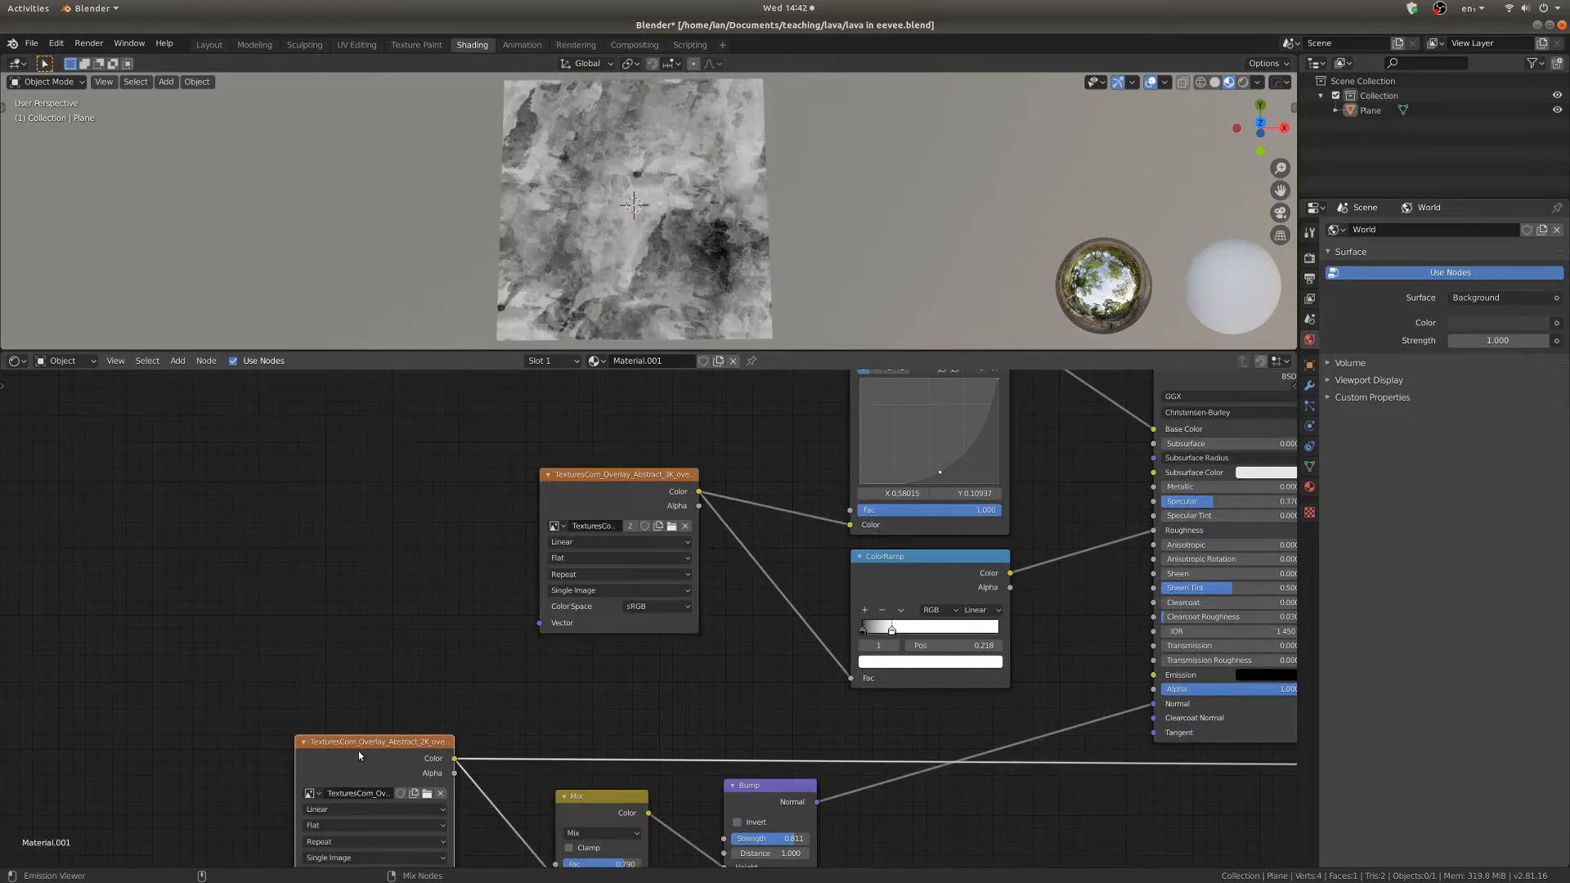
Preview the 4D Noise Texture and its ColorRamp that feed the bump's Mix node on the plane.
middle_drag(358, 751, 419, 664)
scroll(692, 124, up, 2)
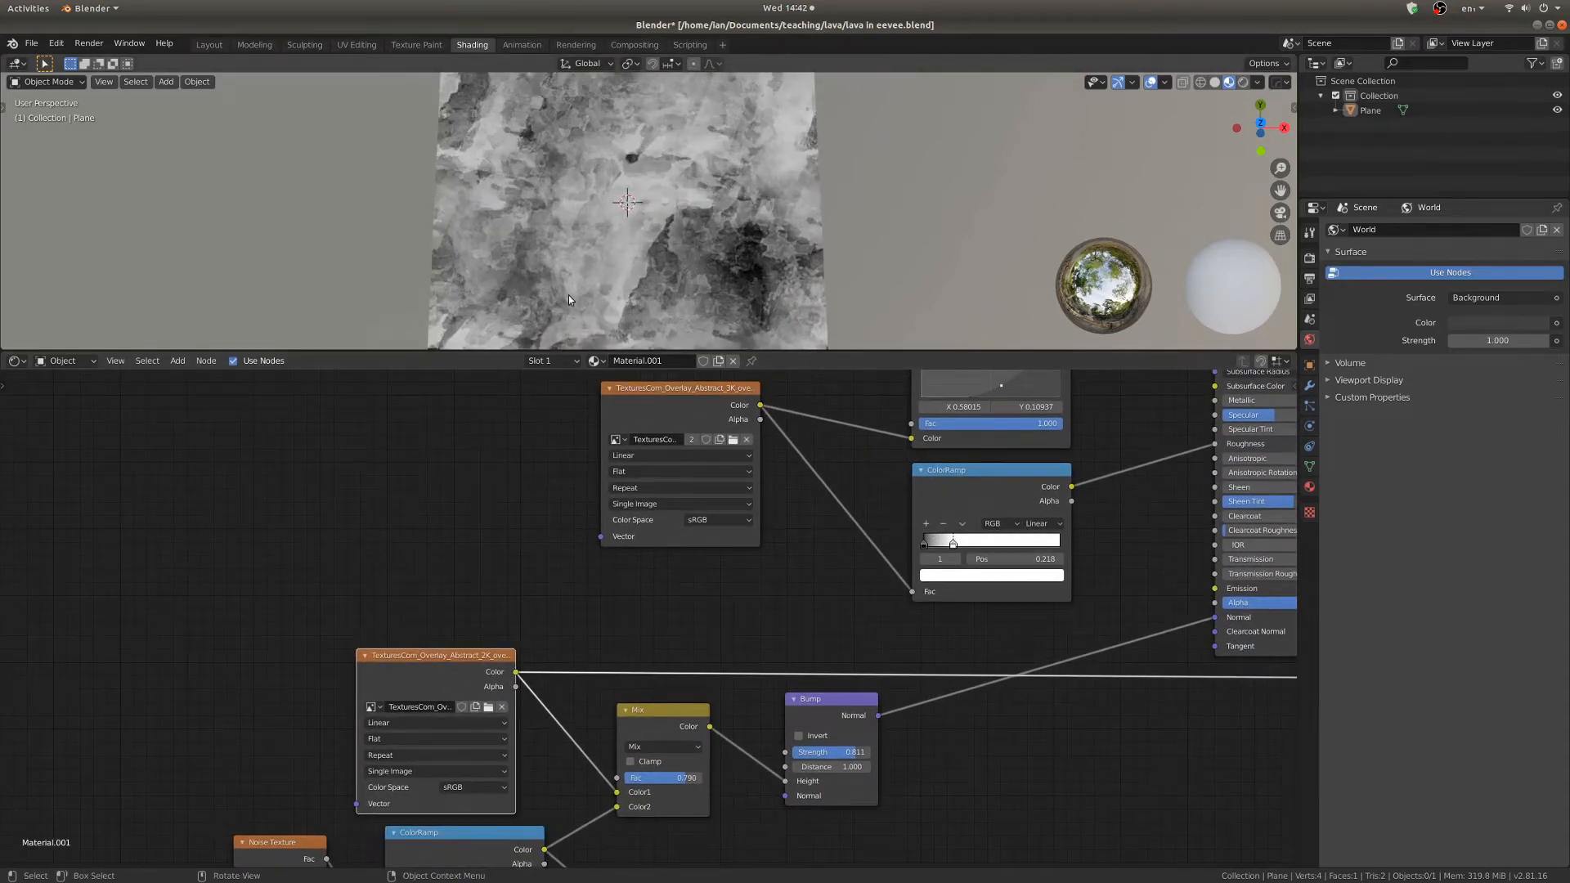
drag(425, 450, 449, 413)
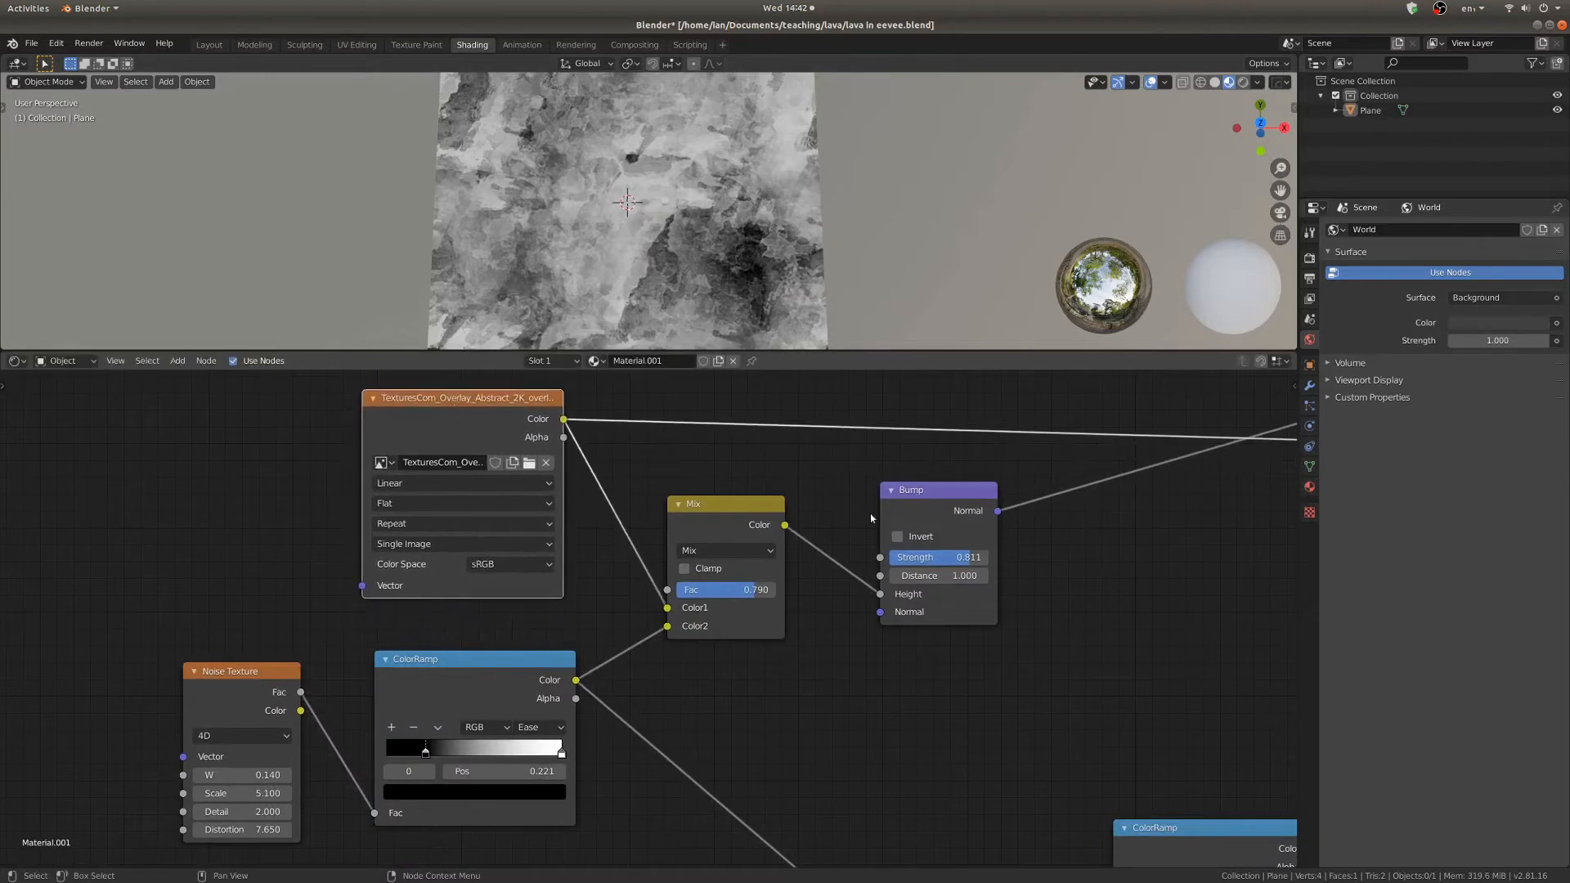
ctrl+shift+click(689, 522)
ctrl+shift+click(189, 679)
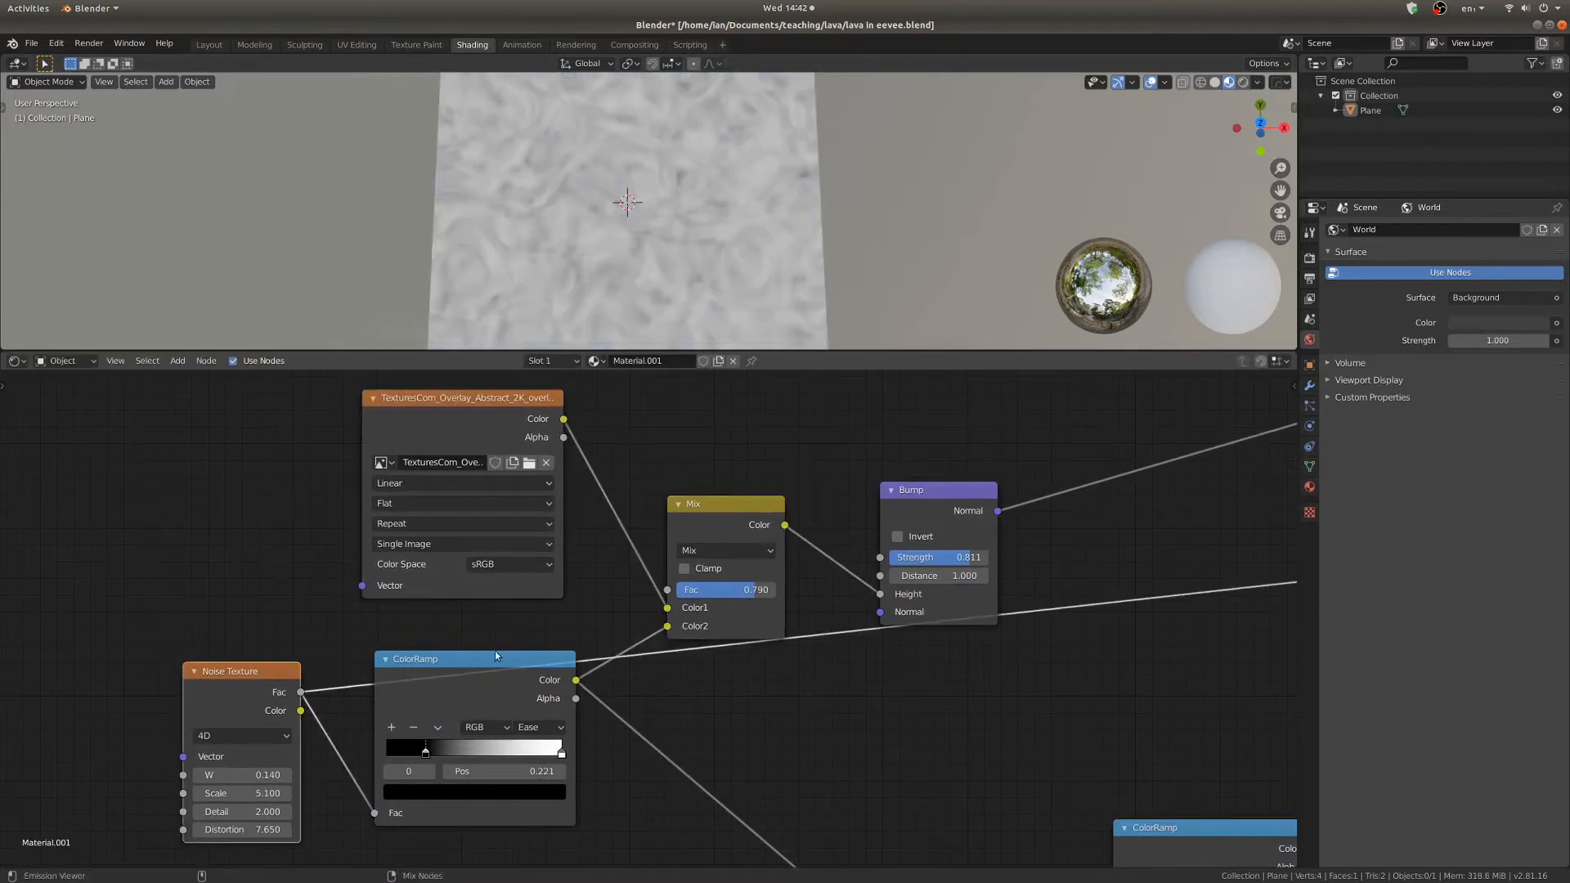
ctrl+shift+click(495, 654)
Preview the bump's Mix node and inspect the blended texture and noise detail up close on the plane.
ctrl+shift+click(718, 515)
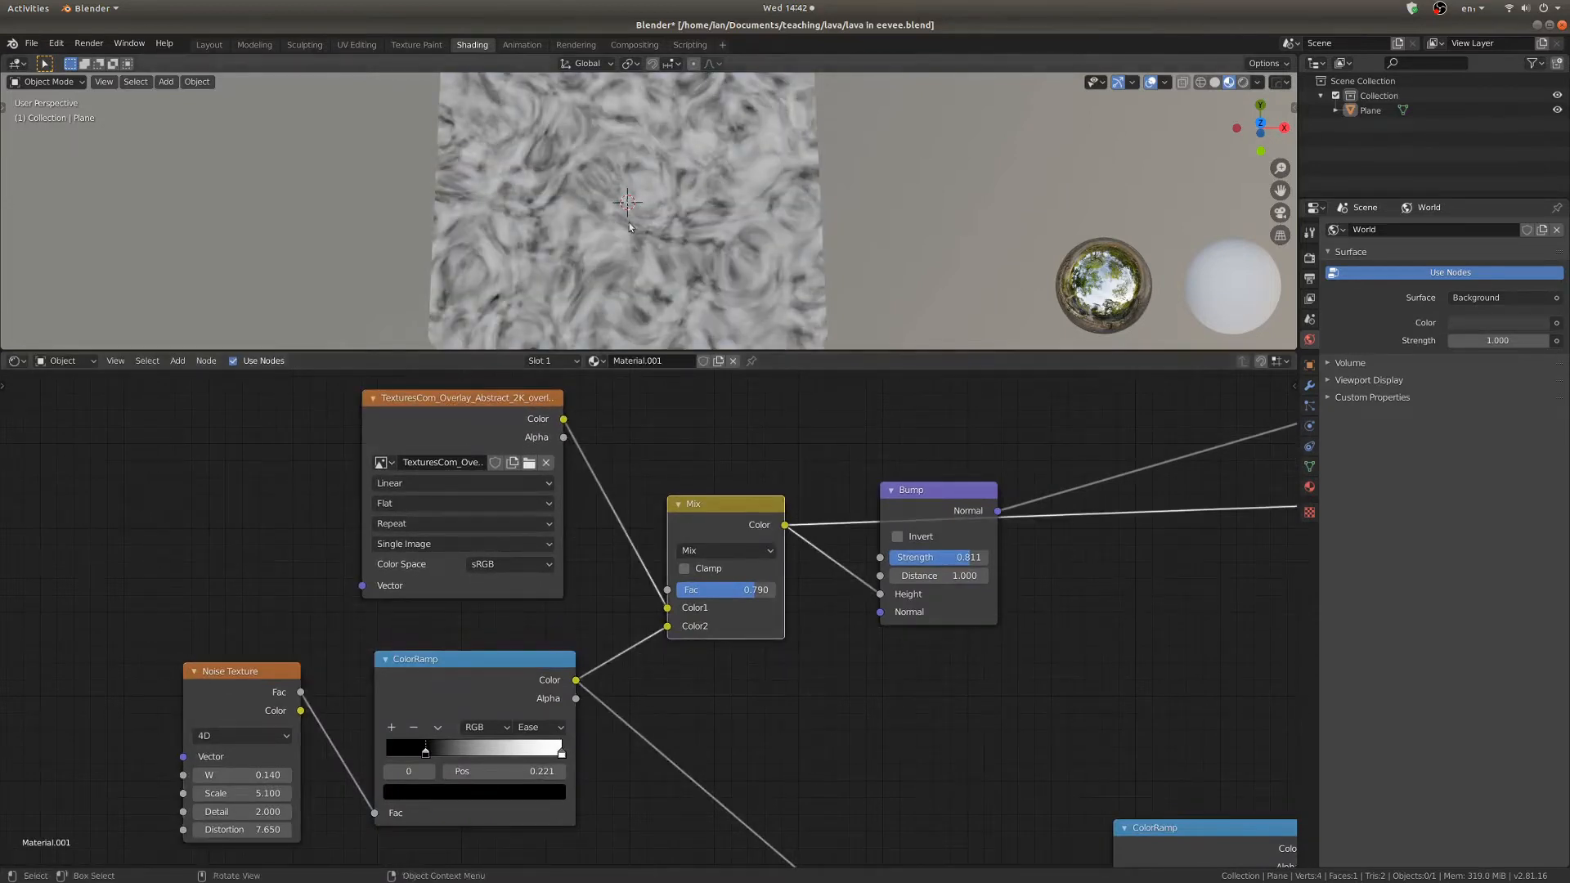
scroll(649, 208, up, 8)
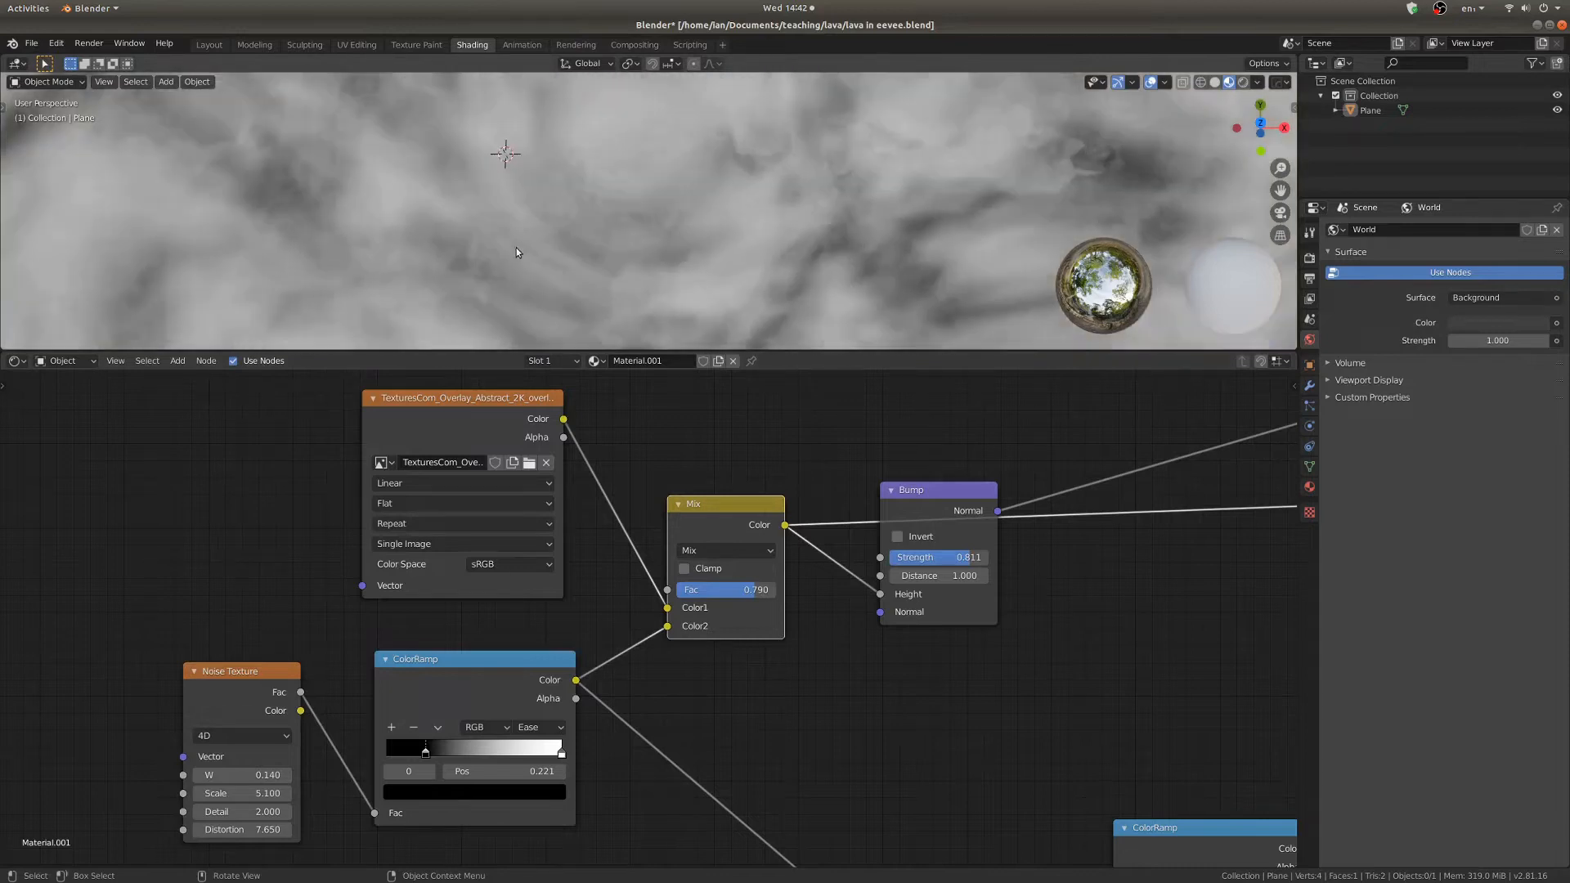
scroll(595, 221, up, 1)
scroll(691, 463, down, 2)
scroll(691, 464, up, 2)
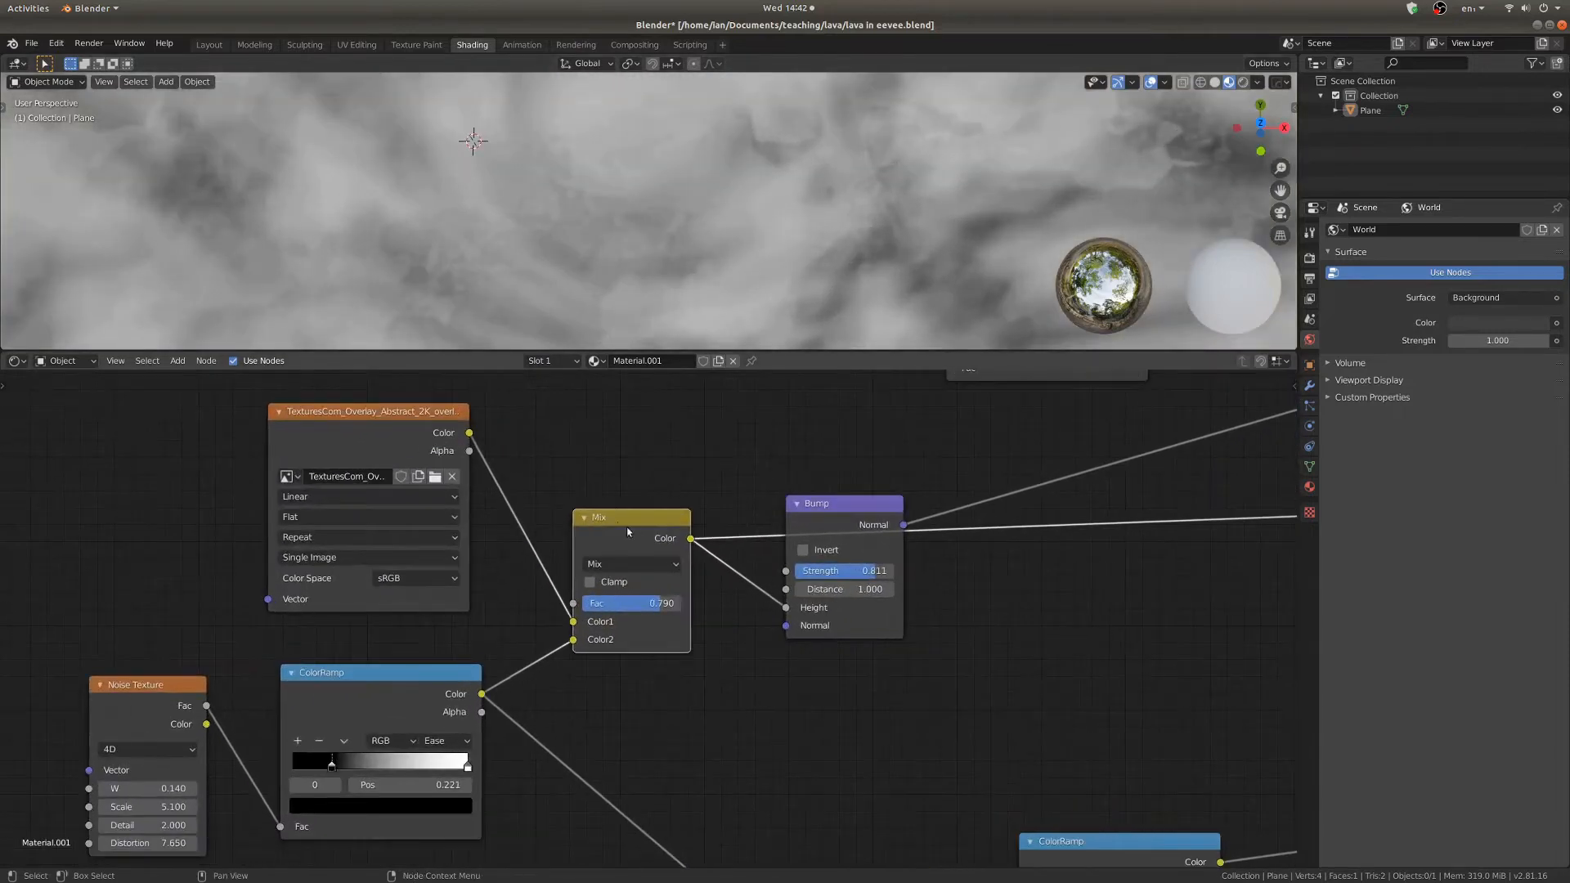
Shift the Mix and Bump nodes slightly and preview the rock's Principled shader on the plane.
mouse_move(626, 526)
mouse_down()
mouse_move(633, 543)
mouse_move(637, 515)
mouse_up()
drag(800, 622, 799, 626)
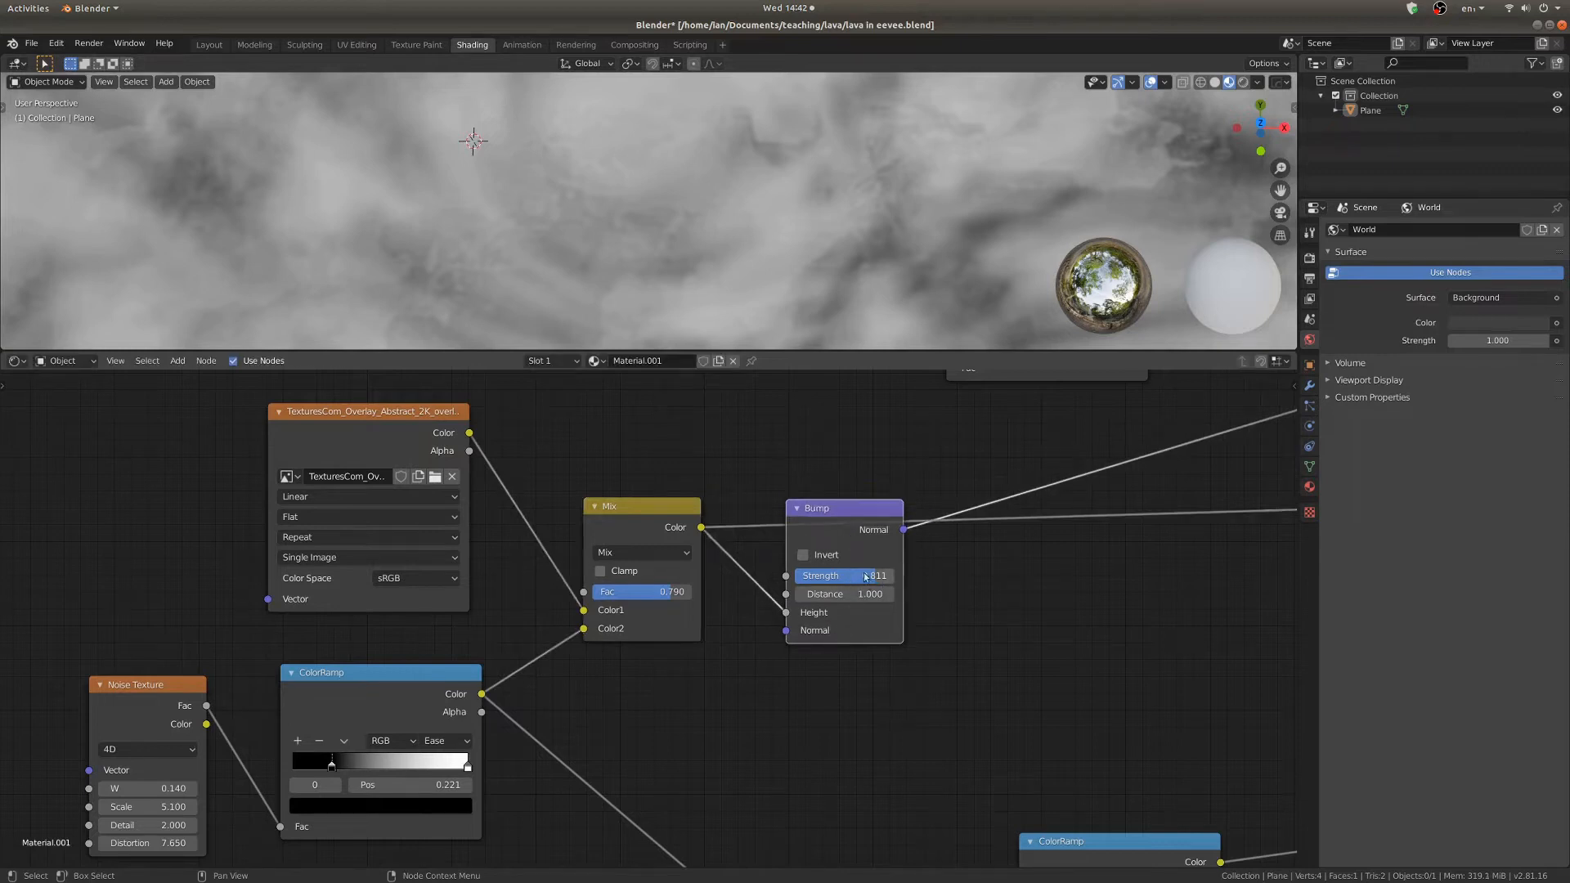
scroll(993, 561, down, 5)
middle_drag(993, 561, 553, 666)
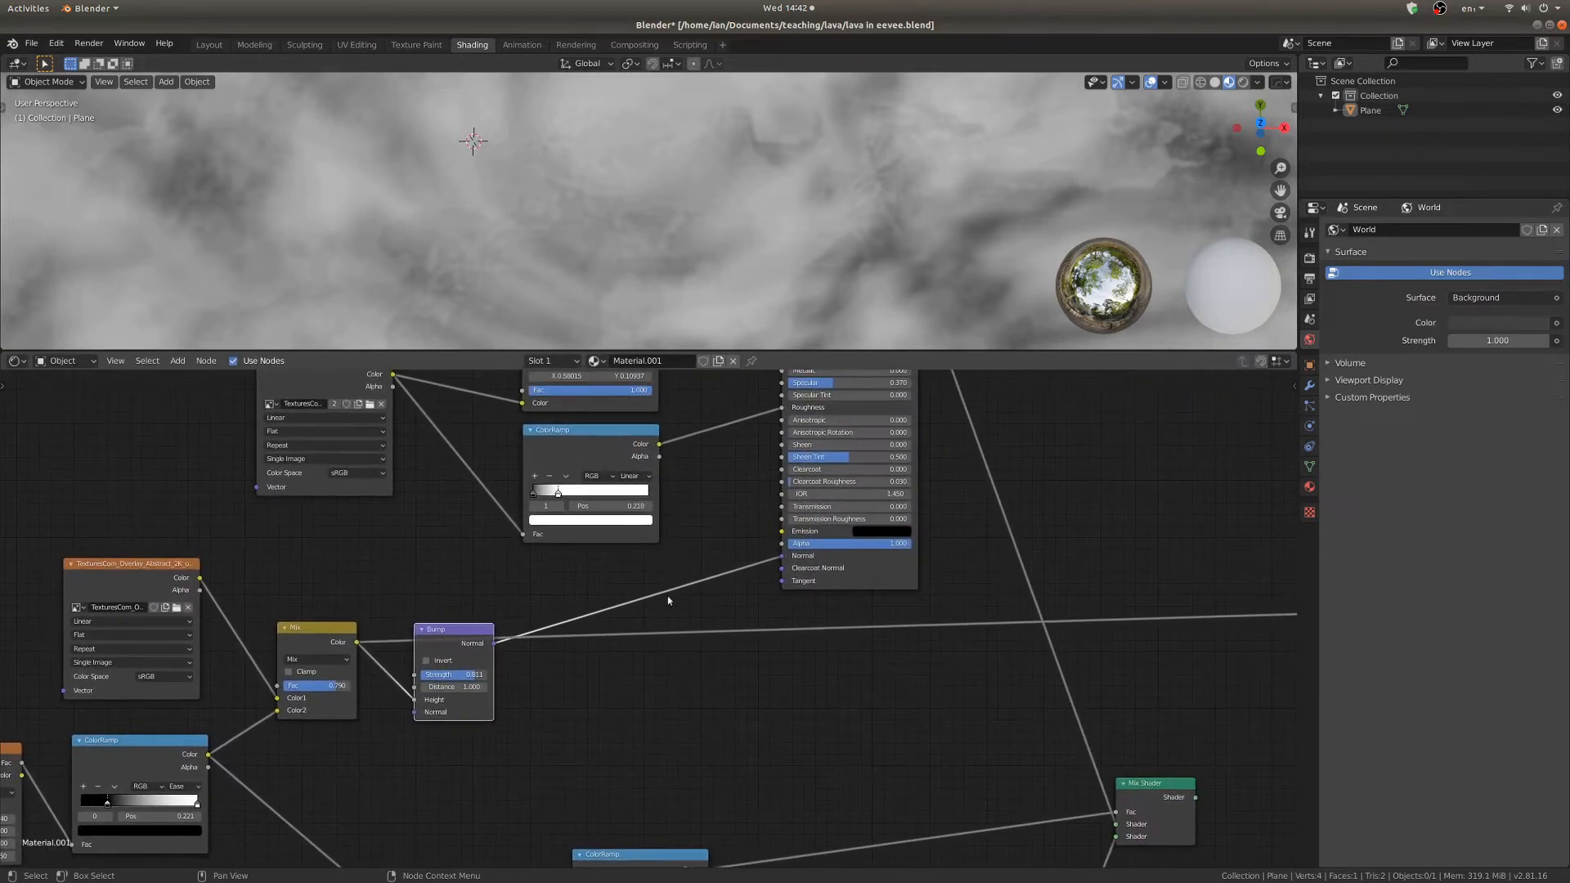
ctrl+shift+click(870, 572)
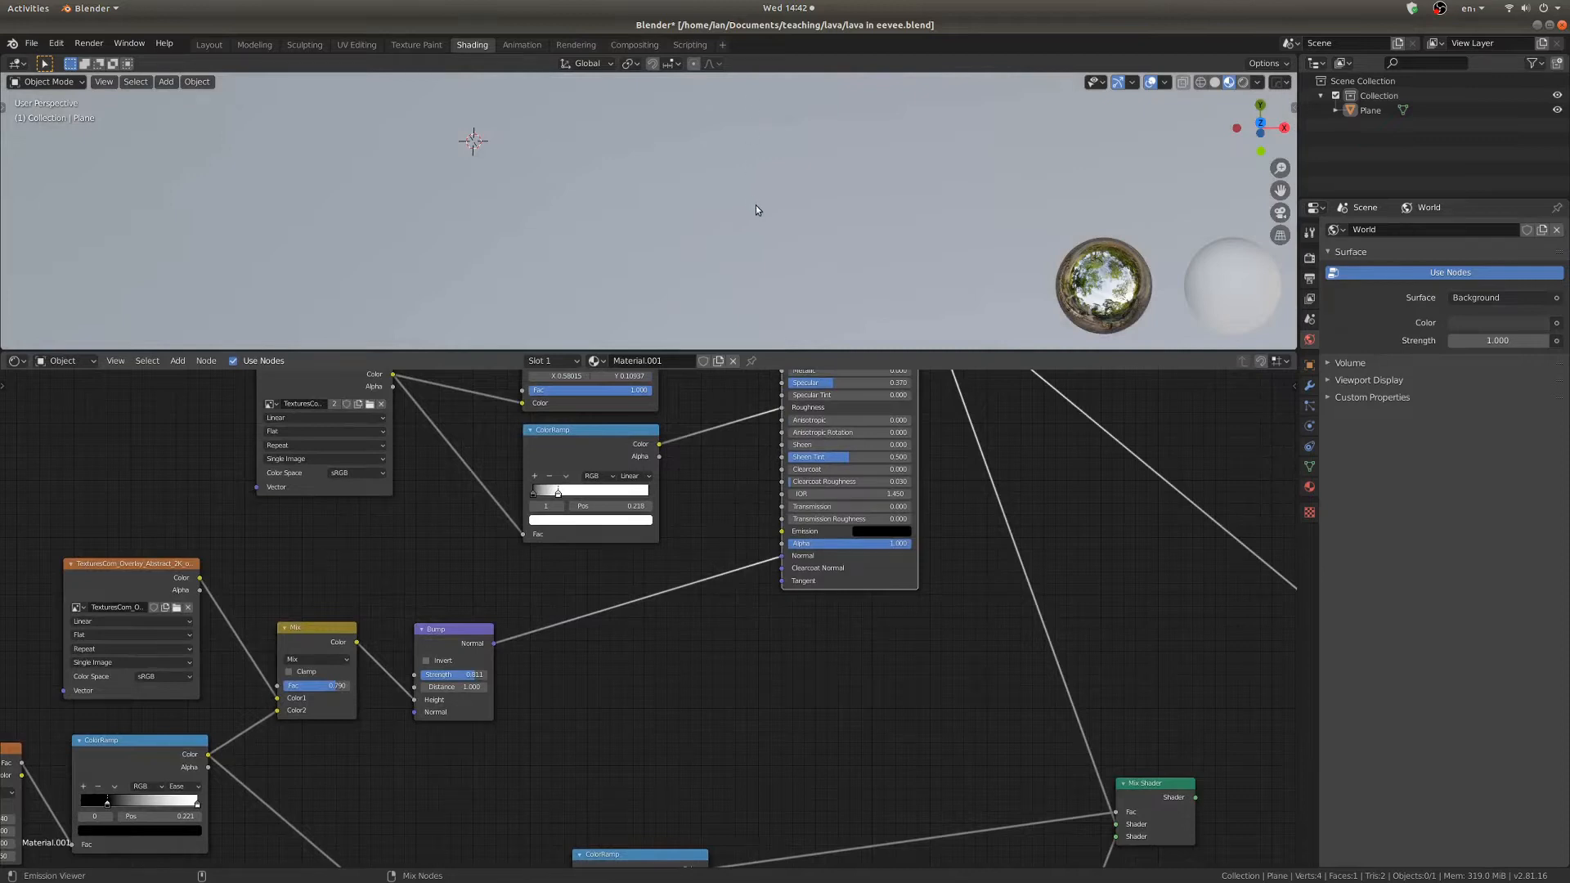
middle_drag(769, 220, 665, 196)
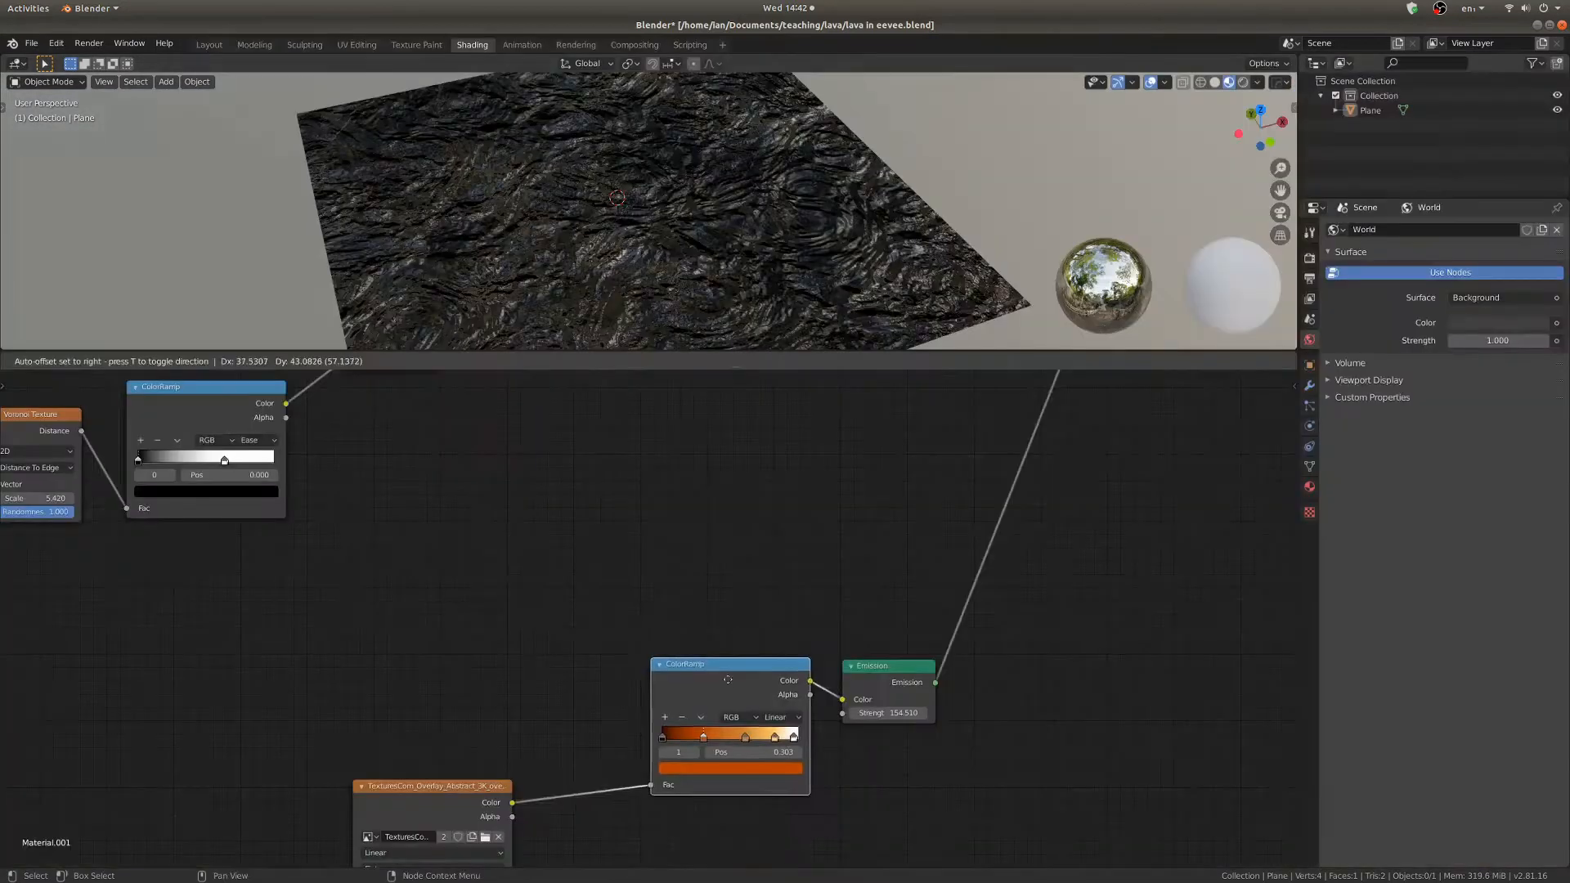
Reposition the emission's ColorRamp and 3K overlay image texture nodes beside the Emission node and preview the image texture.
drag(728, 679, 719, 651)
drag(413, 794, 495, 626)
scroll(543, 681, up, 4)
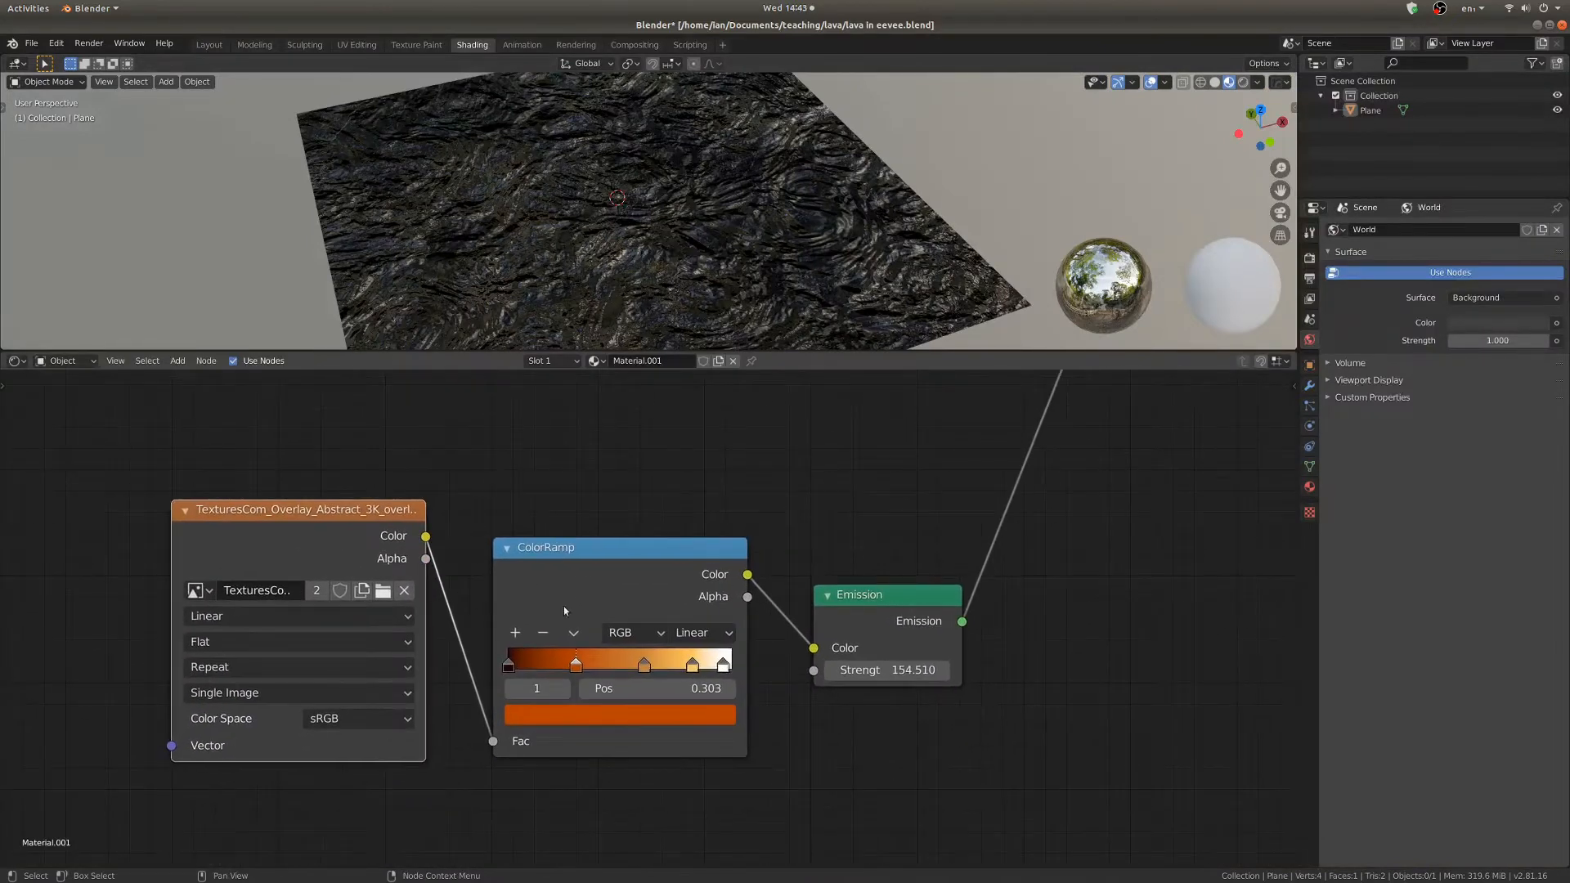
ctrl+shift+click(272, 578)
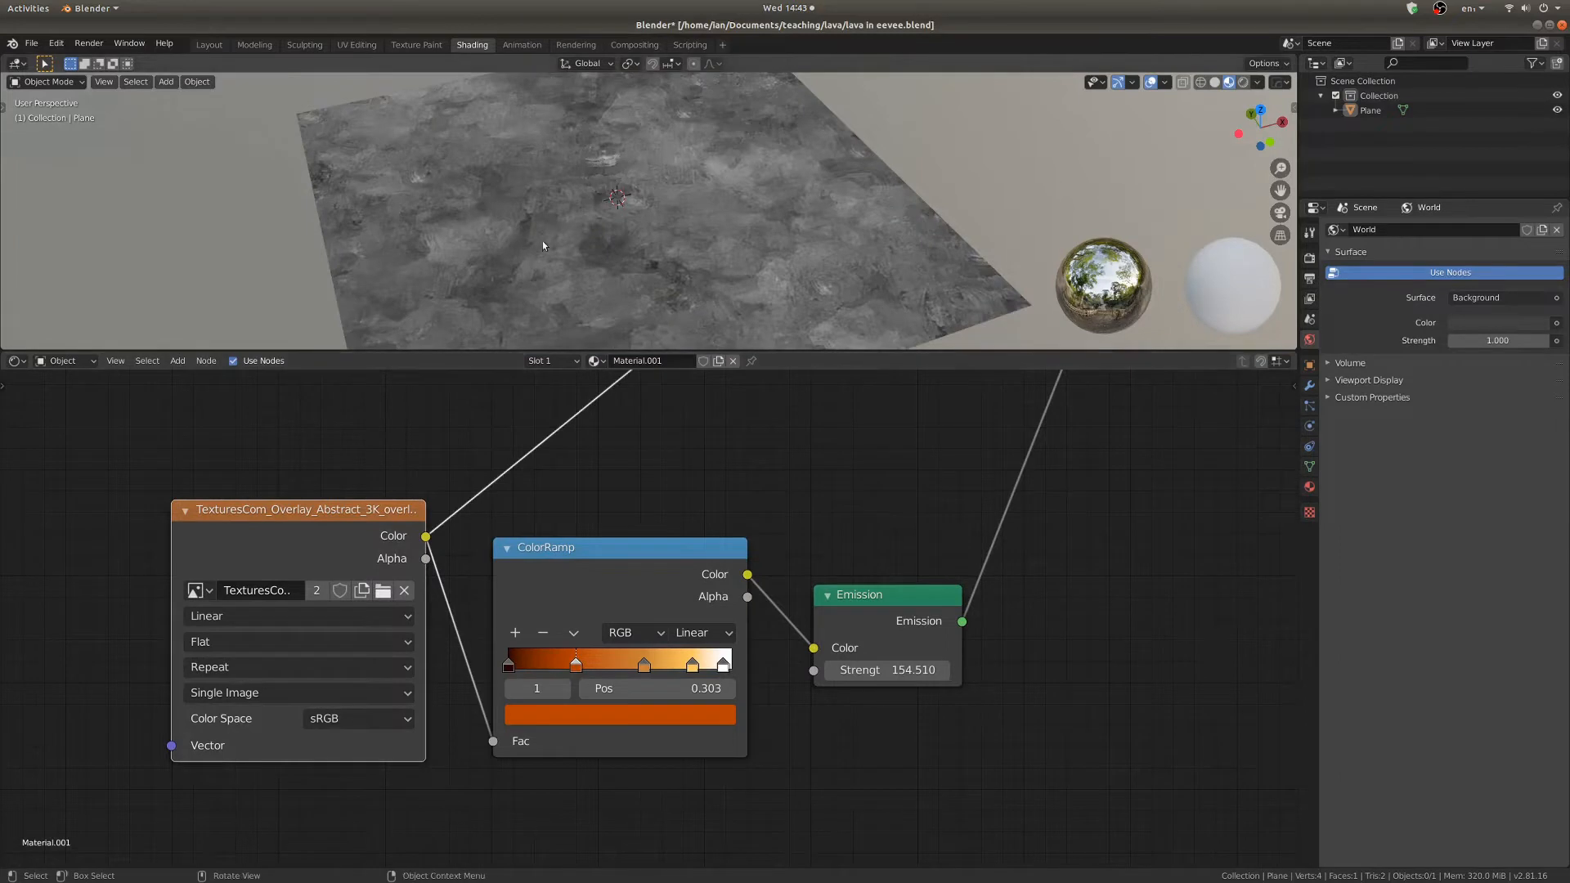
scroll(280, 572, down, 8)
middle_drag(360, 601, 495, 864)
scroll(491, 270, down, 6)
scroll(434, 502, down, 2)
middle_drag(434, 501, 293, 219)
scroll(403, 747, up, 8)
scroll(658, 336, up, 5)
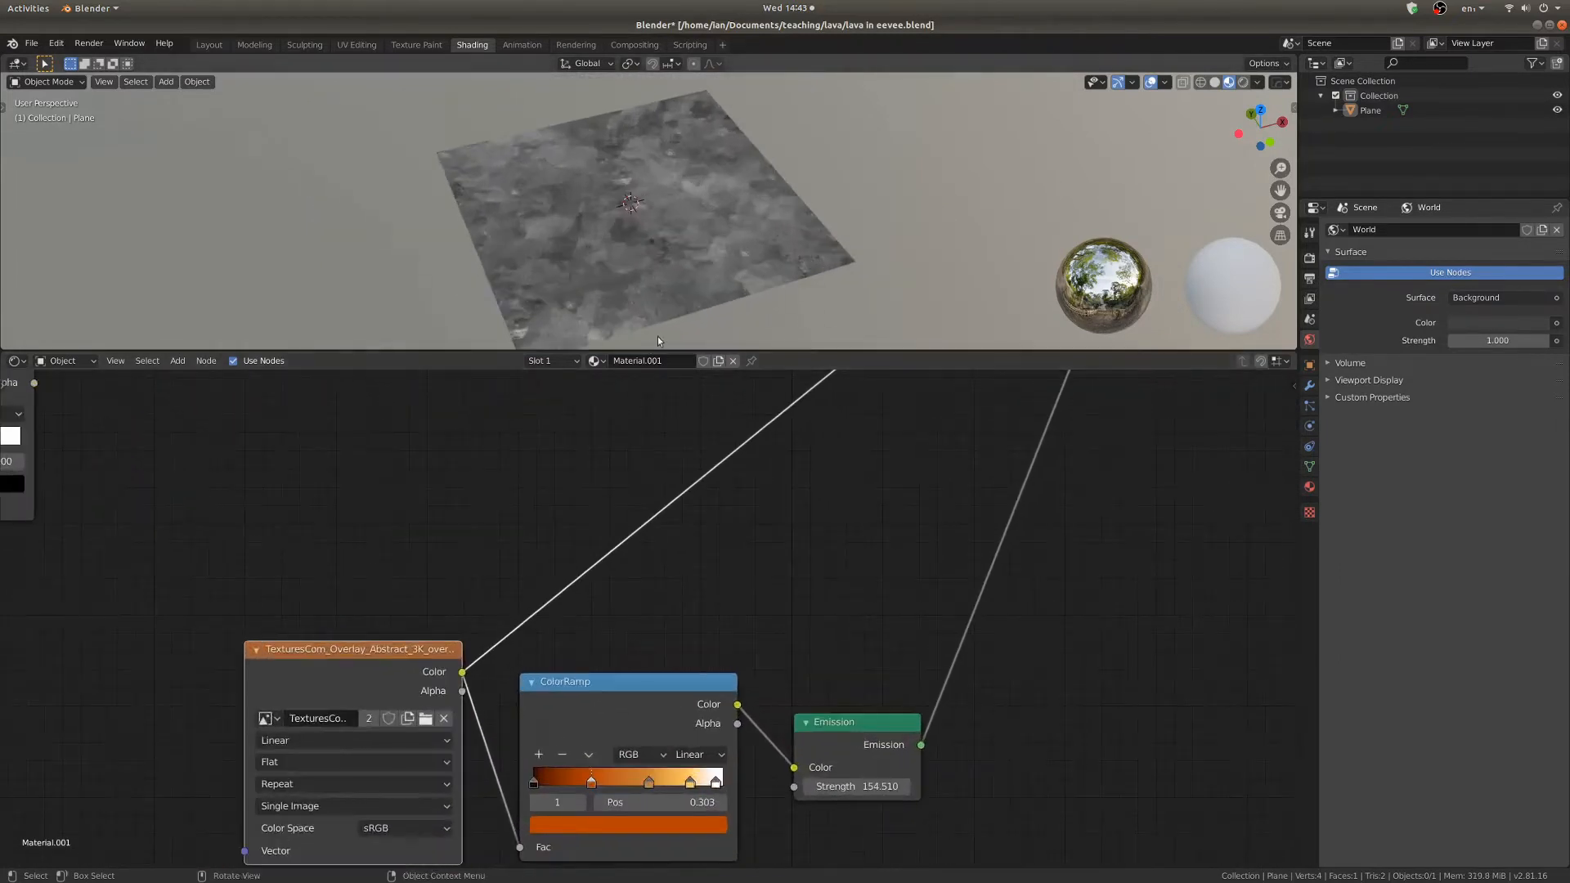
Preview the orange ColorRamp that colours the 3K overlay texture for the emission.
middle_drag(656, 726, 659, 564)
scroll(659, 564, up, 6)
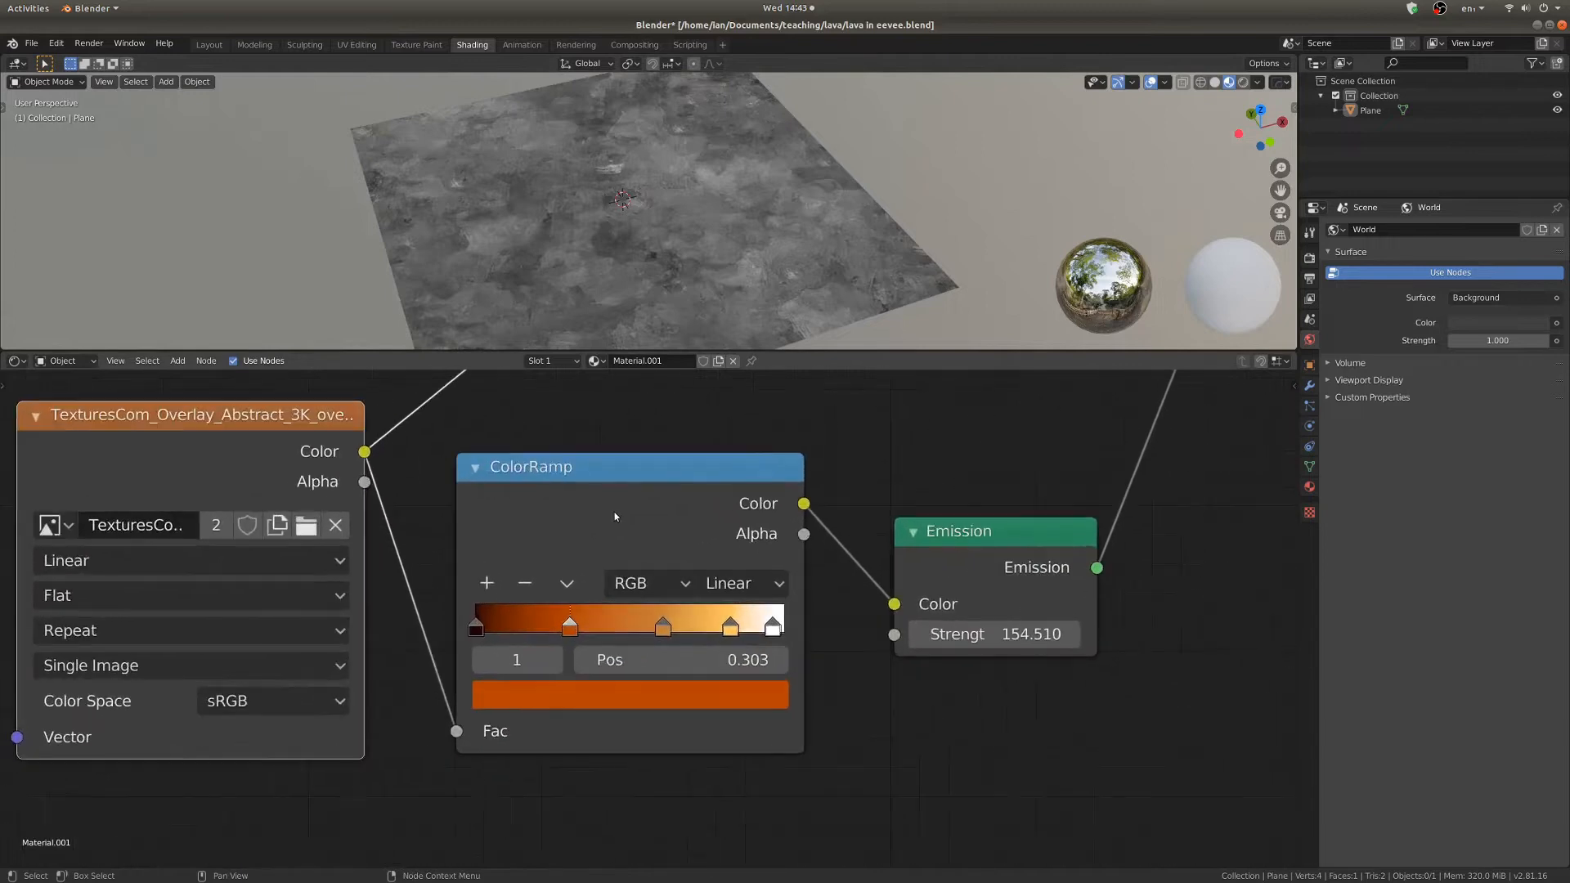
ctrl+shift+click(628, 504)
scroll(648, 615, up, 1)
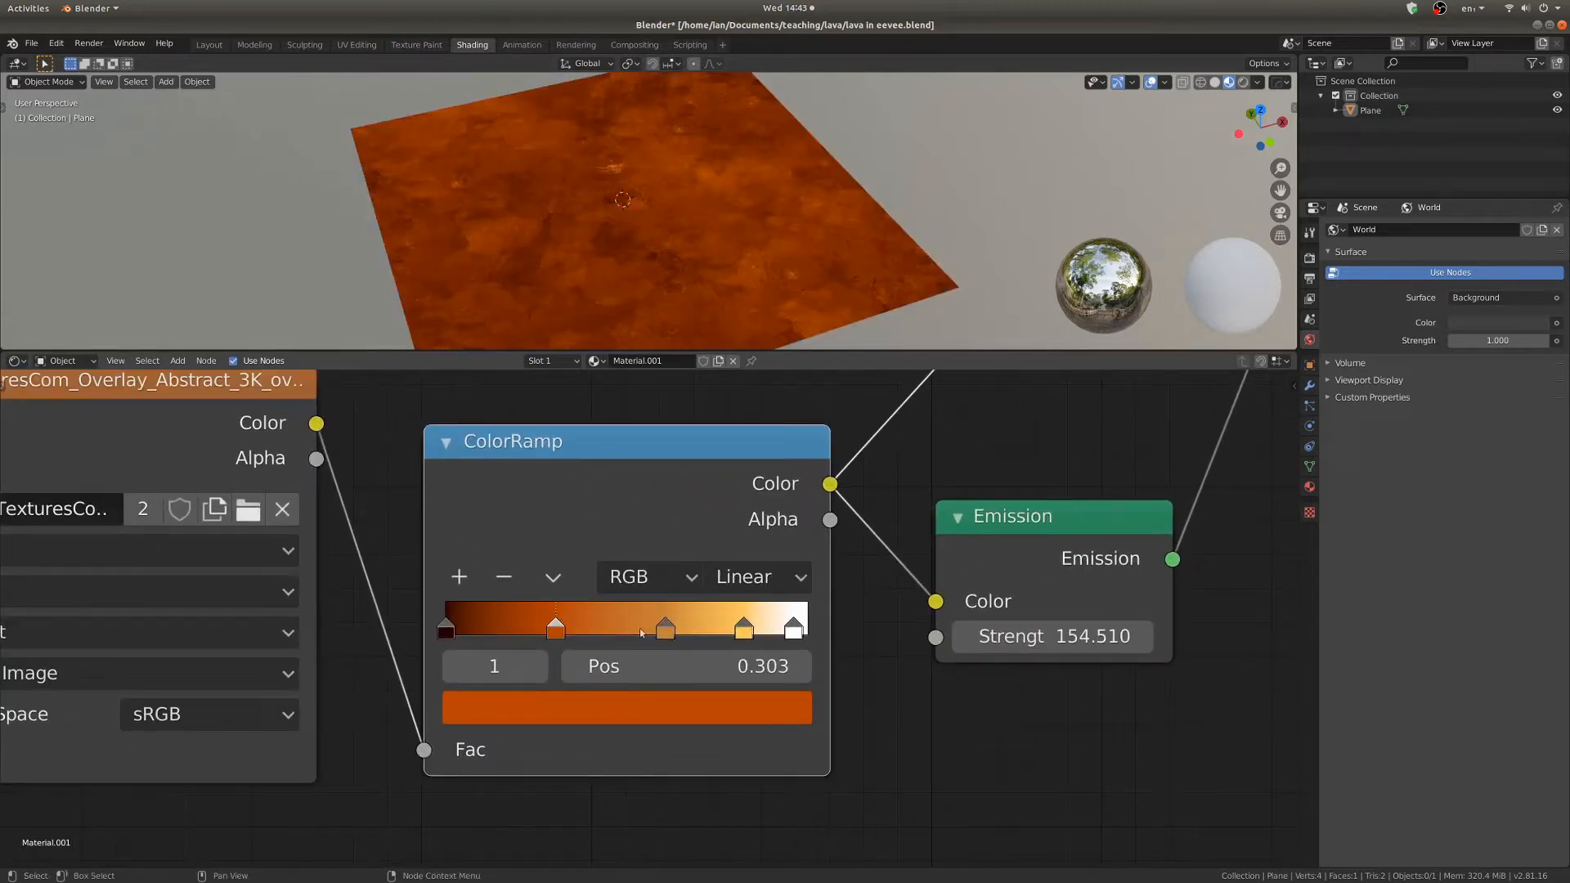
scroll(632, 522, down, 6)
middle_drag(732, 509, 560, 587)
scroll(560, 587, up, 4)
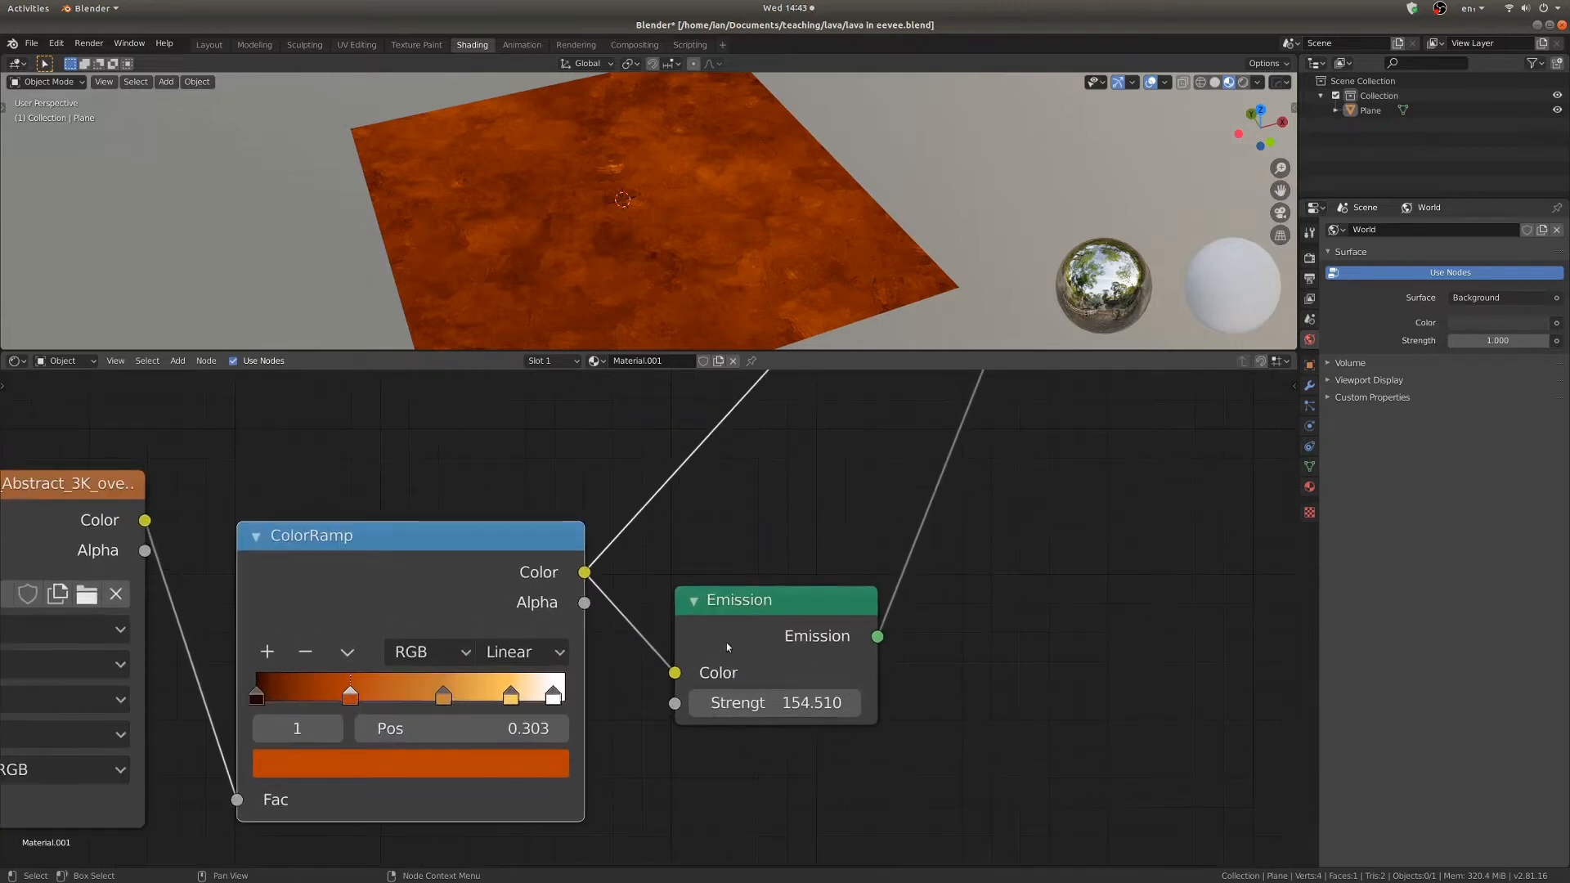
Preview the Emission shader on the plane and view the glowing surface from another angle.
ctrl+shift+click(748, 613)
scroll(768, 683, down, 1)
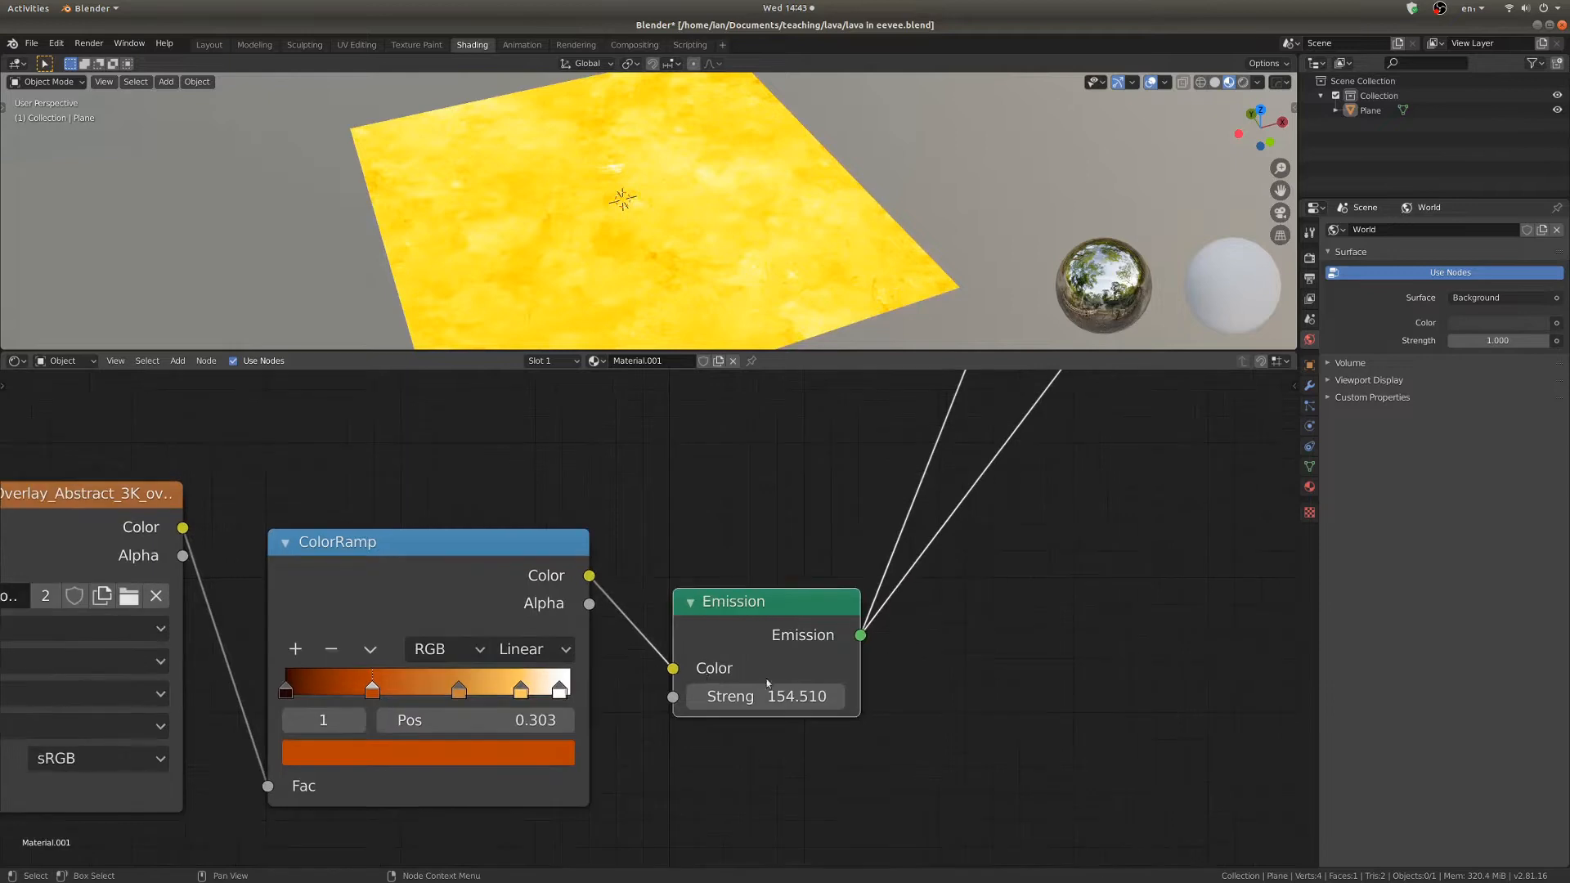
scroll(755, 526, down, 3)
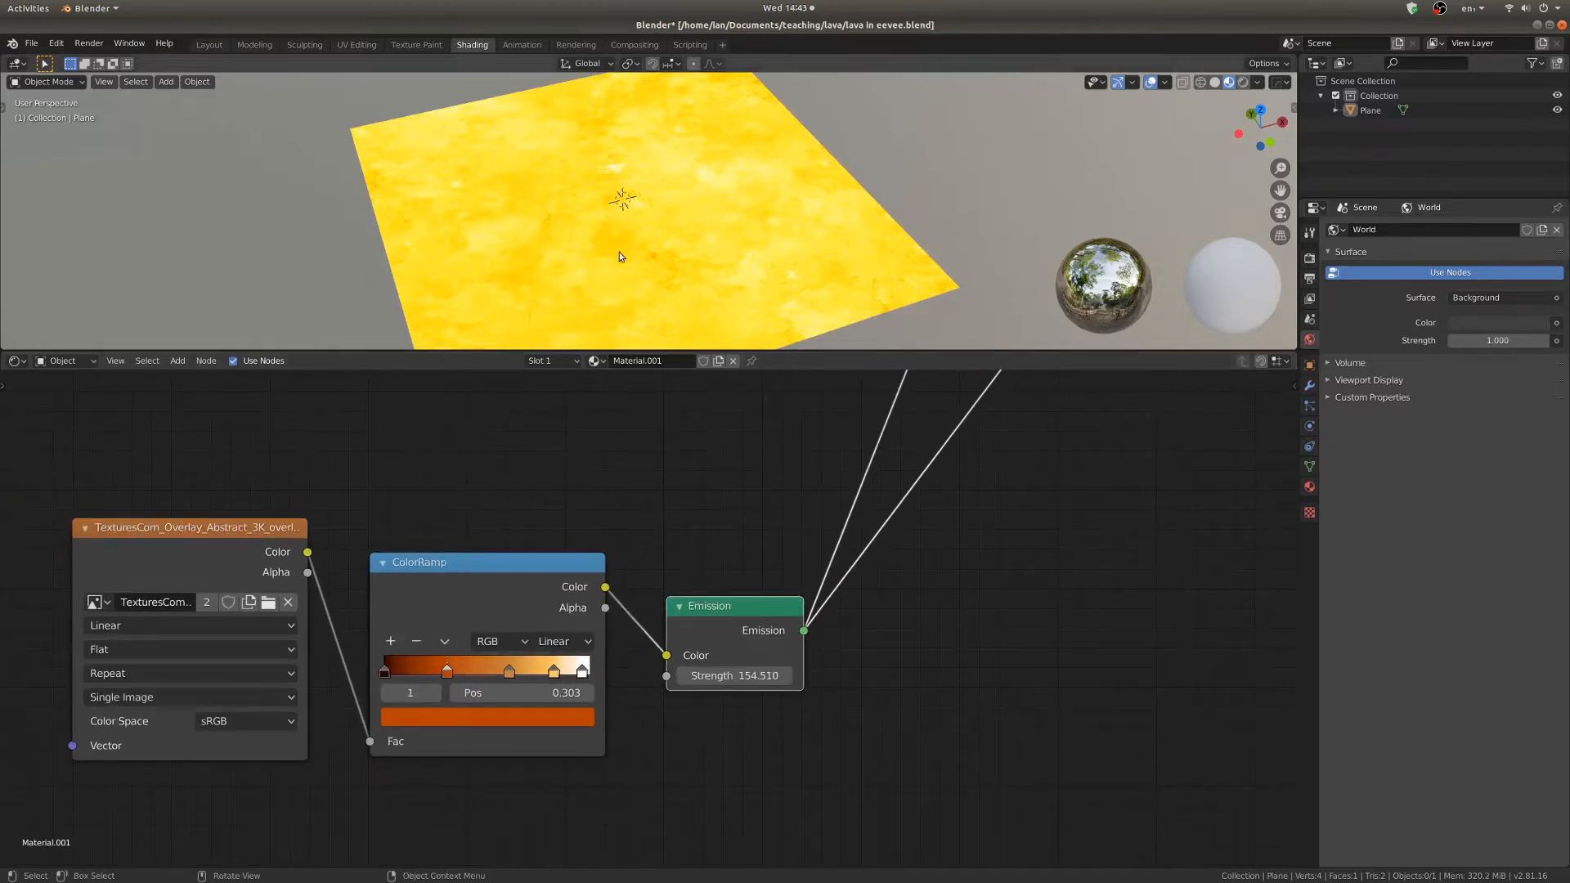
middle_drag(620, 252, 668, 247)
scroll(464, 601, down, 4)
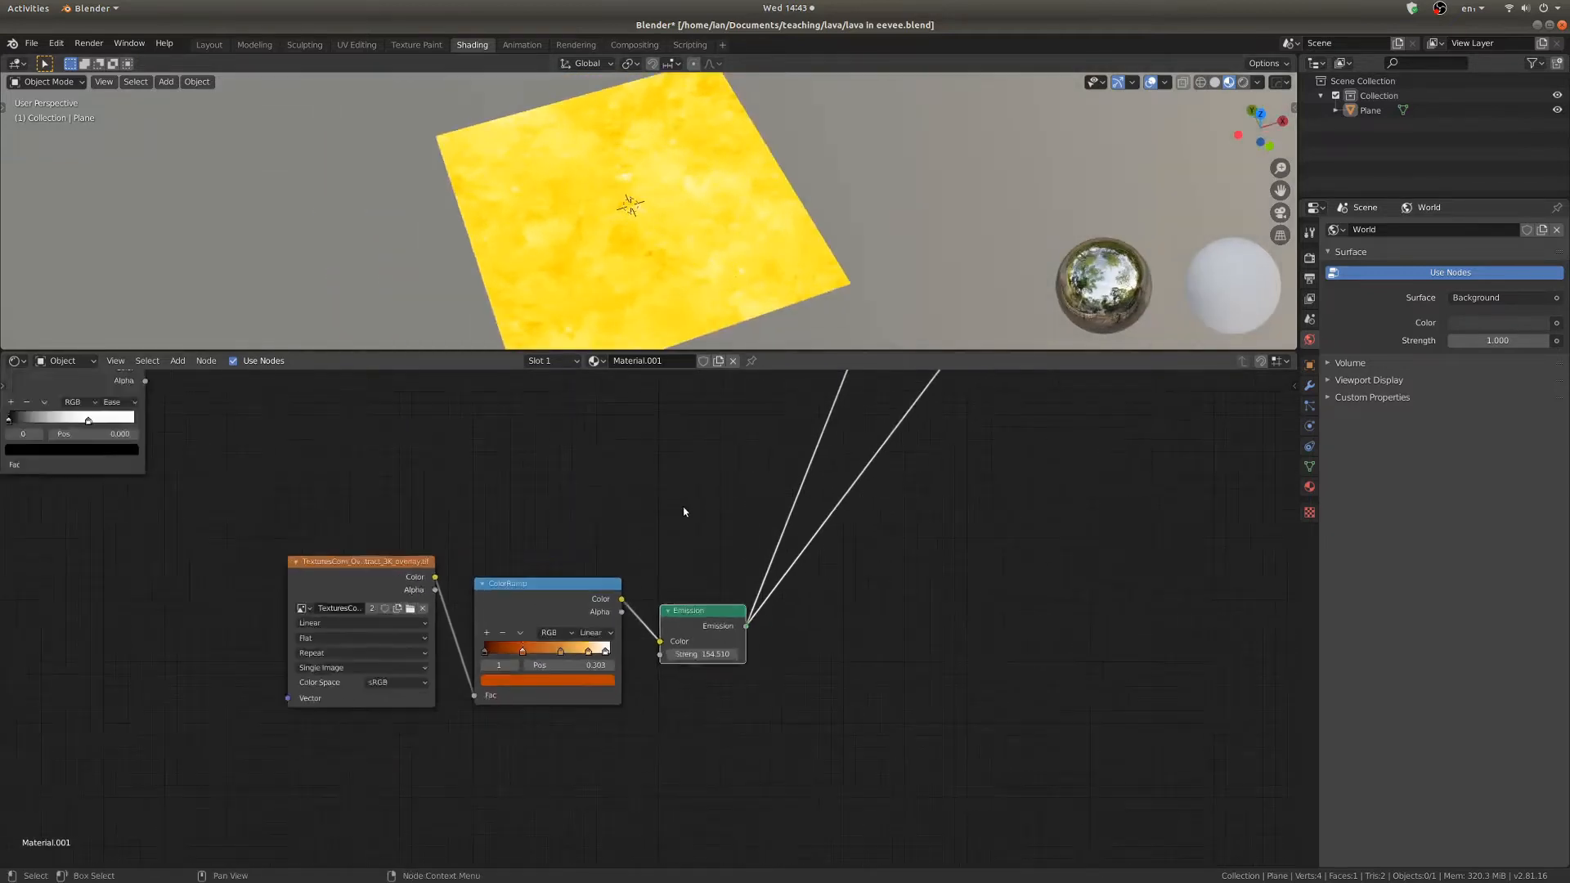
Preview the mask ColorRamp that drives the Mix Shader's factor and inspect it on the plane.
ctrl+shift+click(503, 586)
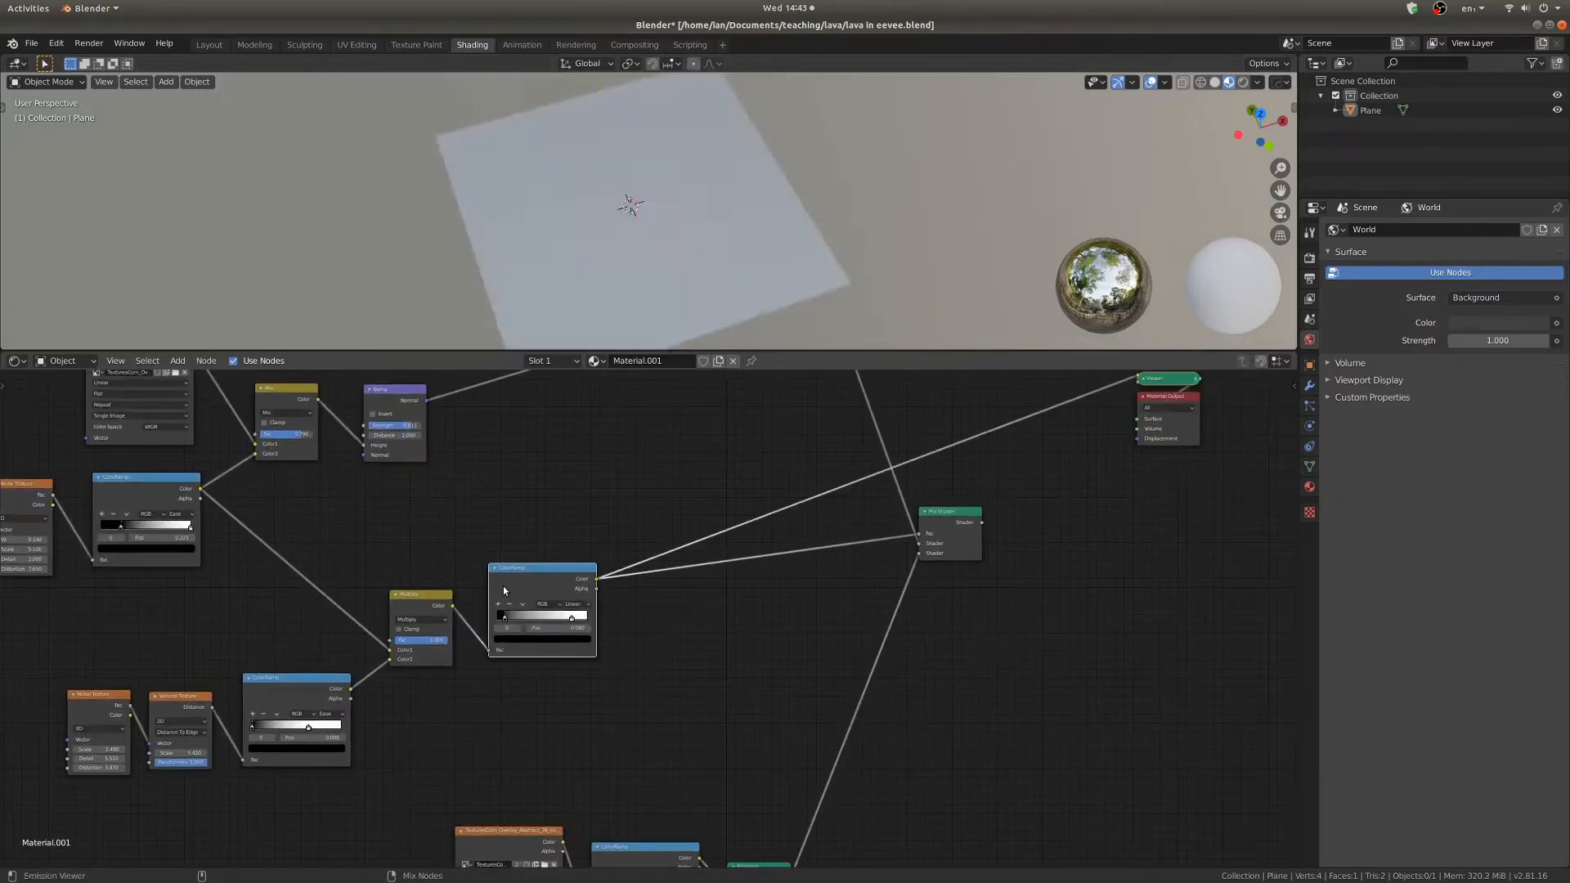
scroll(680, 194, up, 3)
middle_drag(679, 194, 651, 219)
scroll(651, 219, down, 2)
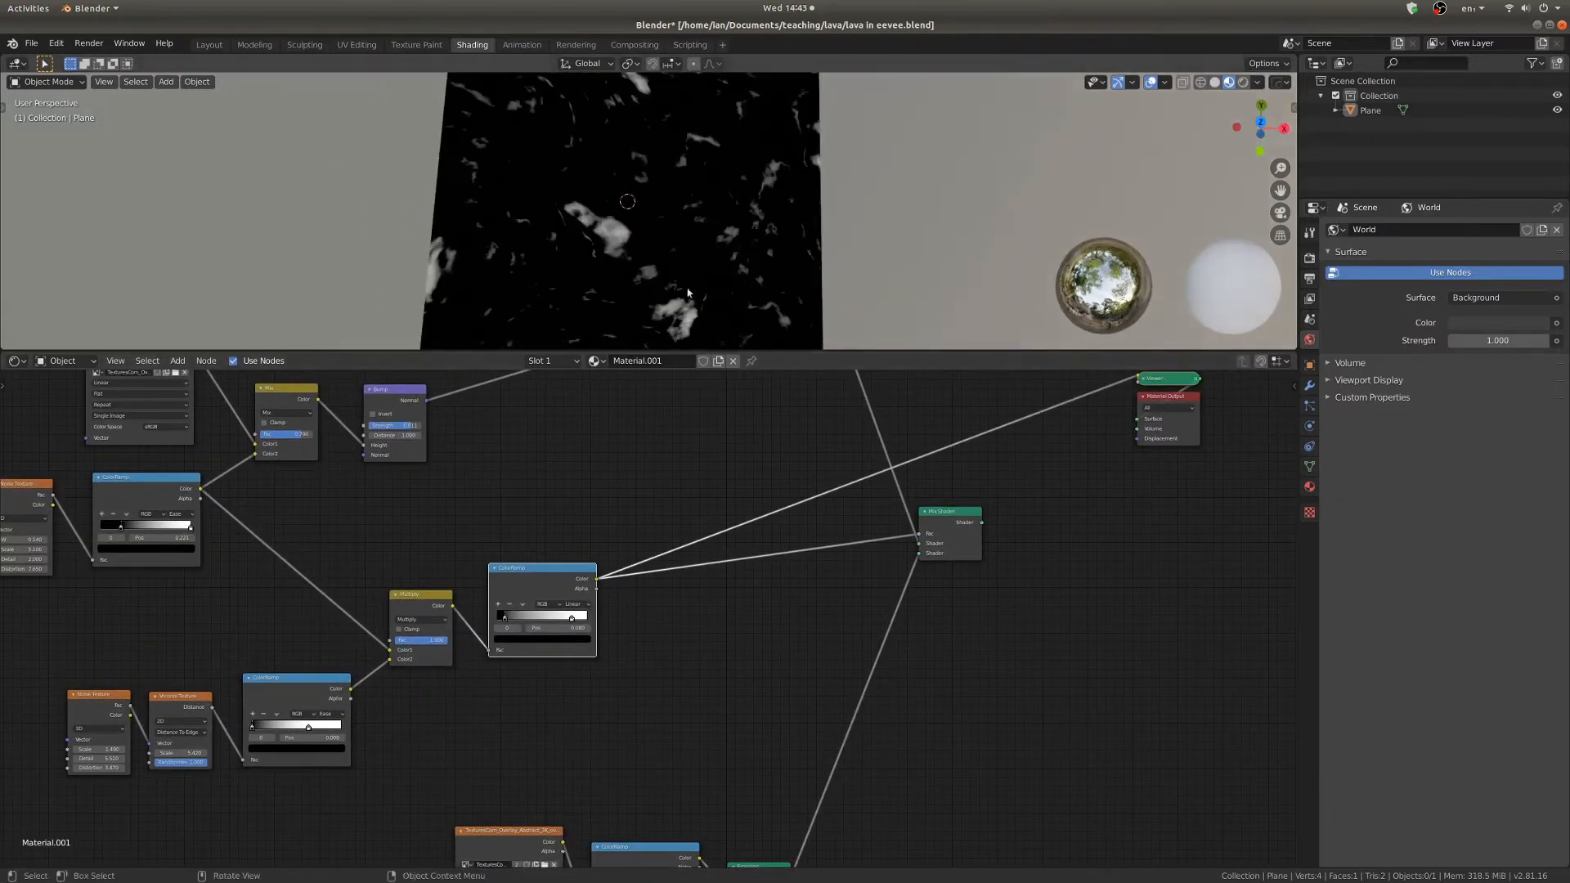
scroll(579, 254, up, 2)
middle_drag(658, 718, 630, 849)
scroll(639, 482, down, 1)
scroll(640, 484, down, 2)
middle_drag(640, 484, 651, 586)
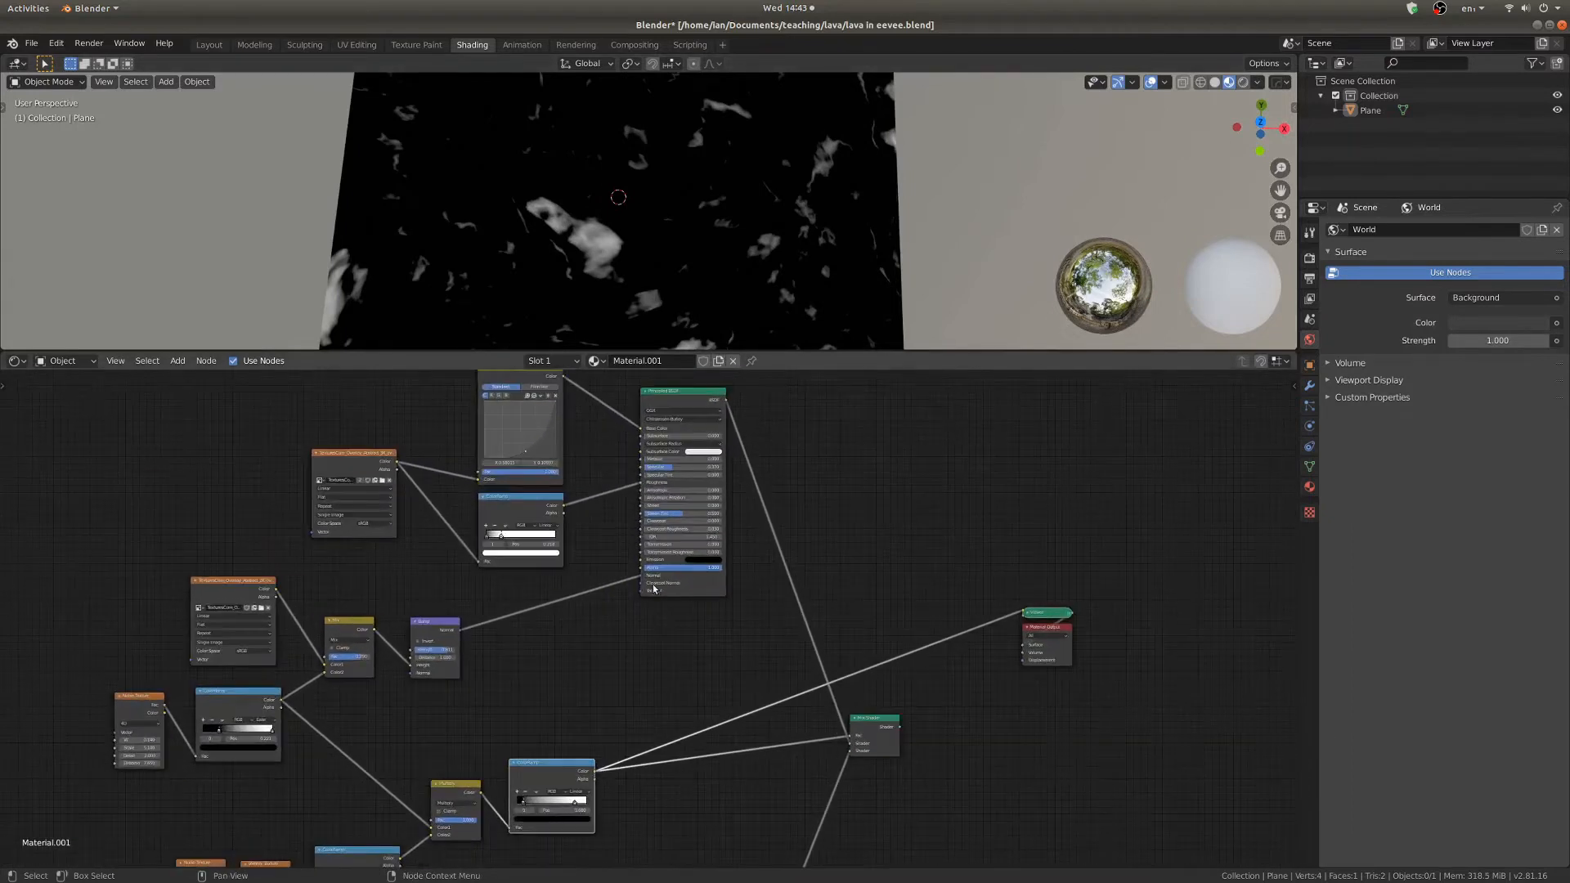
Preview the 4D Noise Texture and its ColorRamp as the first input of the mask's Multiply node.
scroll(131, 719, up, 5)
middle_drag(131, 720, 200, 532)
ctrl+shift+click(210, 520)
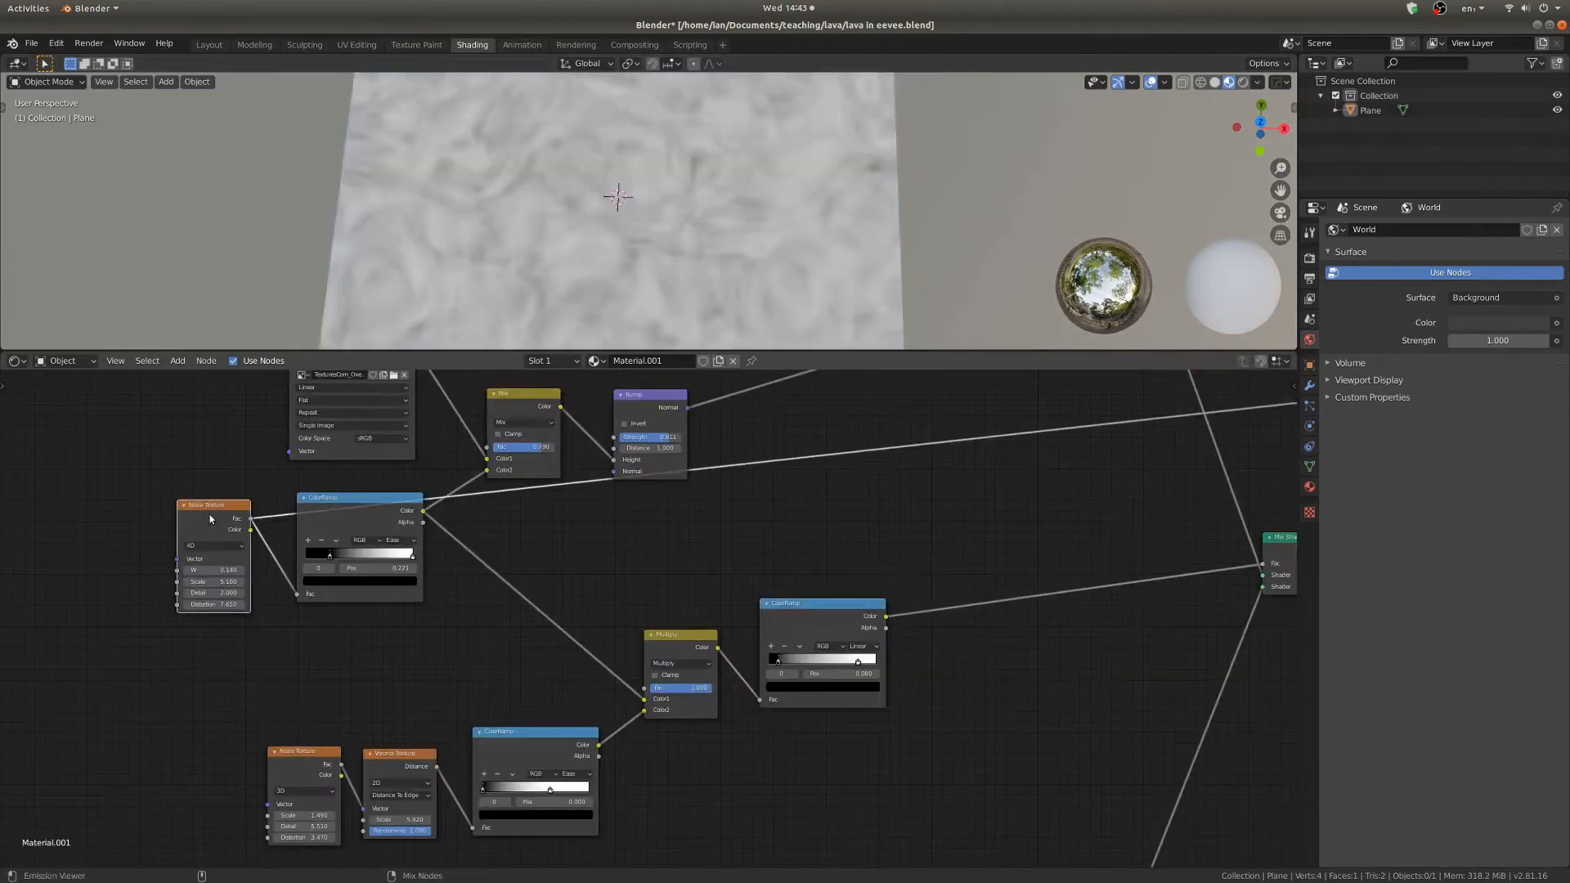
ctrl+shift+click(319, 510)
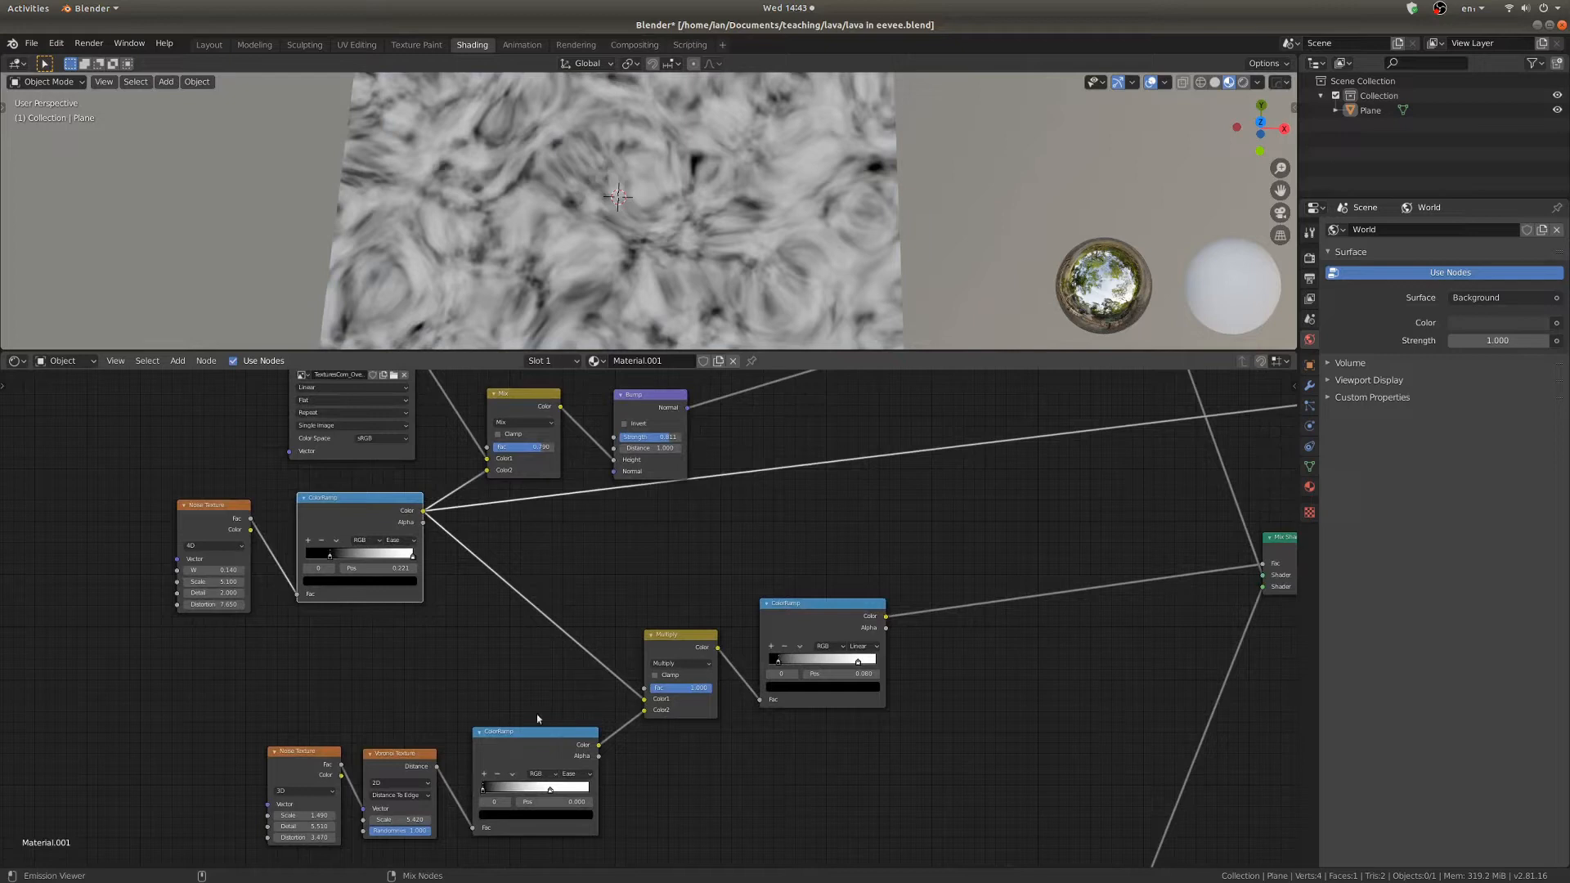
Preview the 2D Distance To Edge Voronoi Texture used in the mask and inspect the whole plane.
ctrl+shift+click(395, 759)
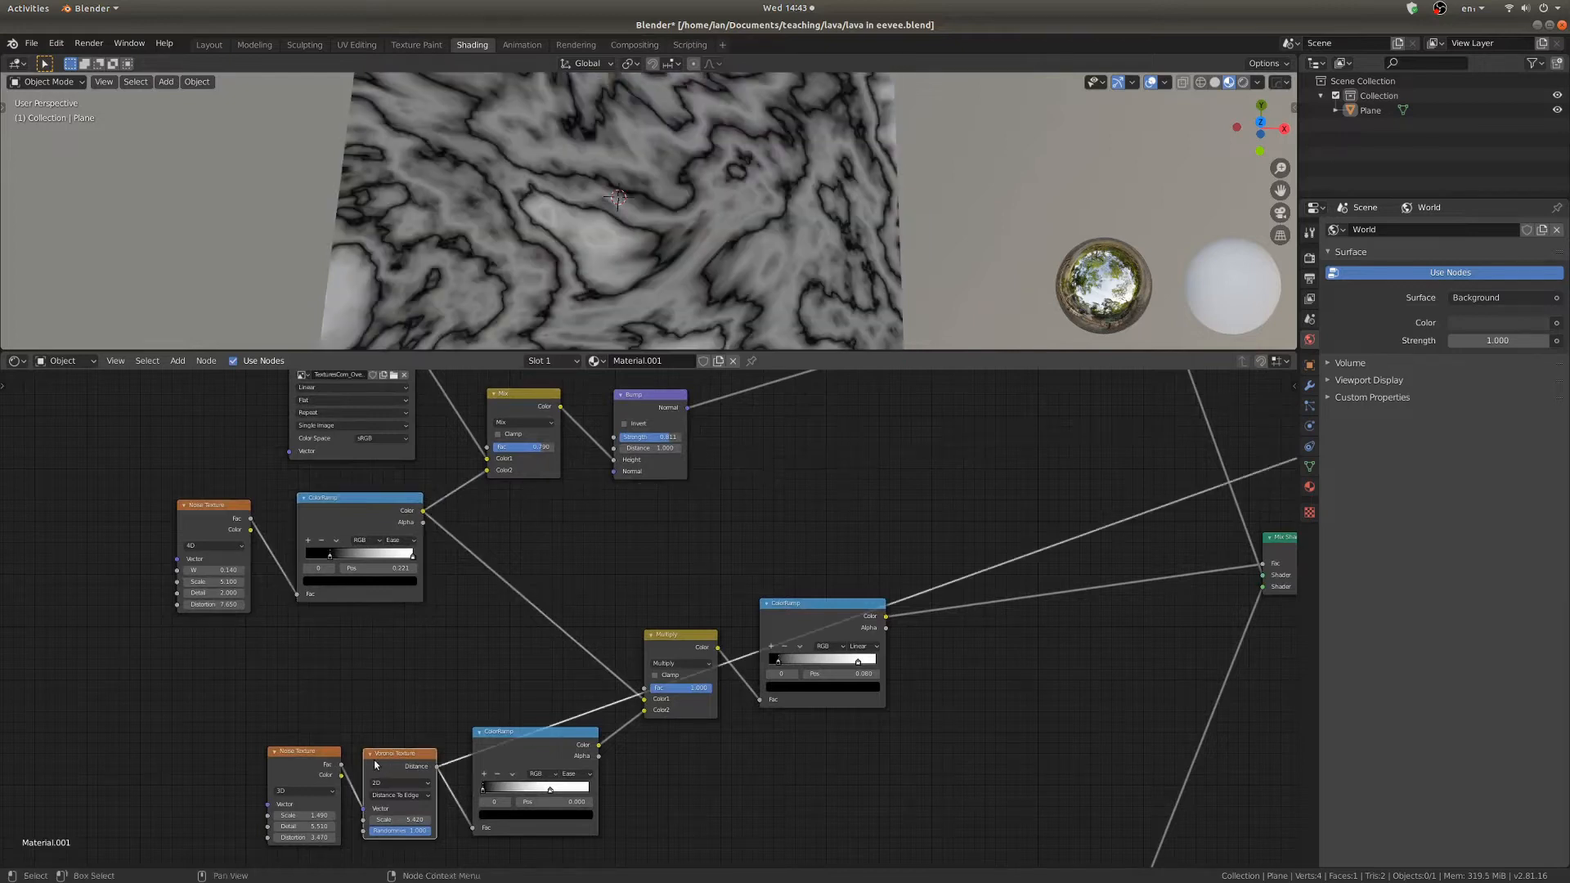
scroll(463, 712, up, 4)
middle_drag(462, 712, 783, 484)
scroll(736, 144, down, 4)
middle_drag(736, 144, 744, 180)
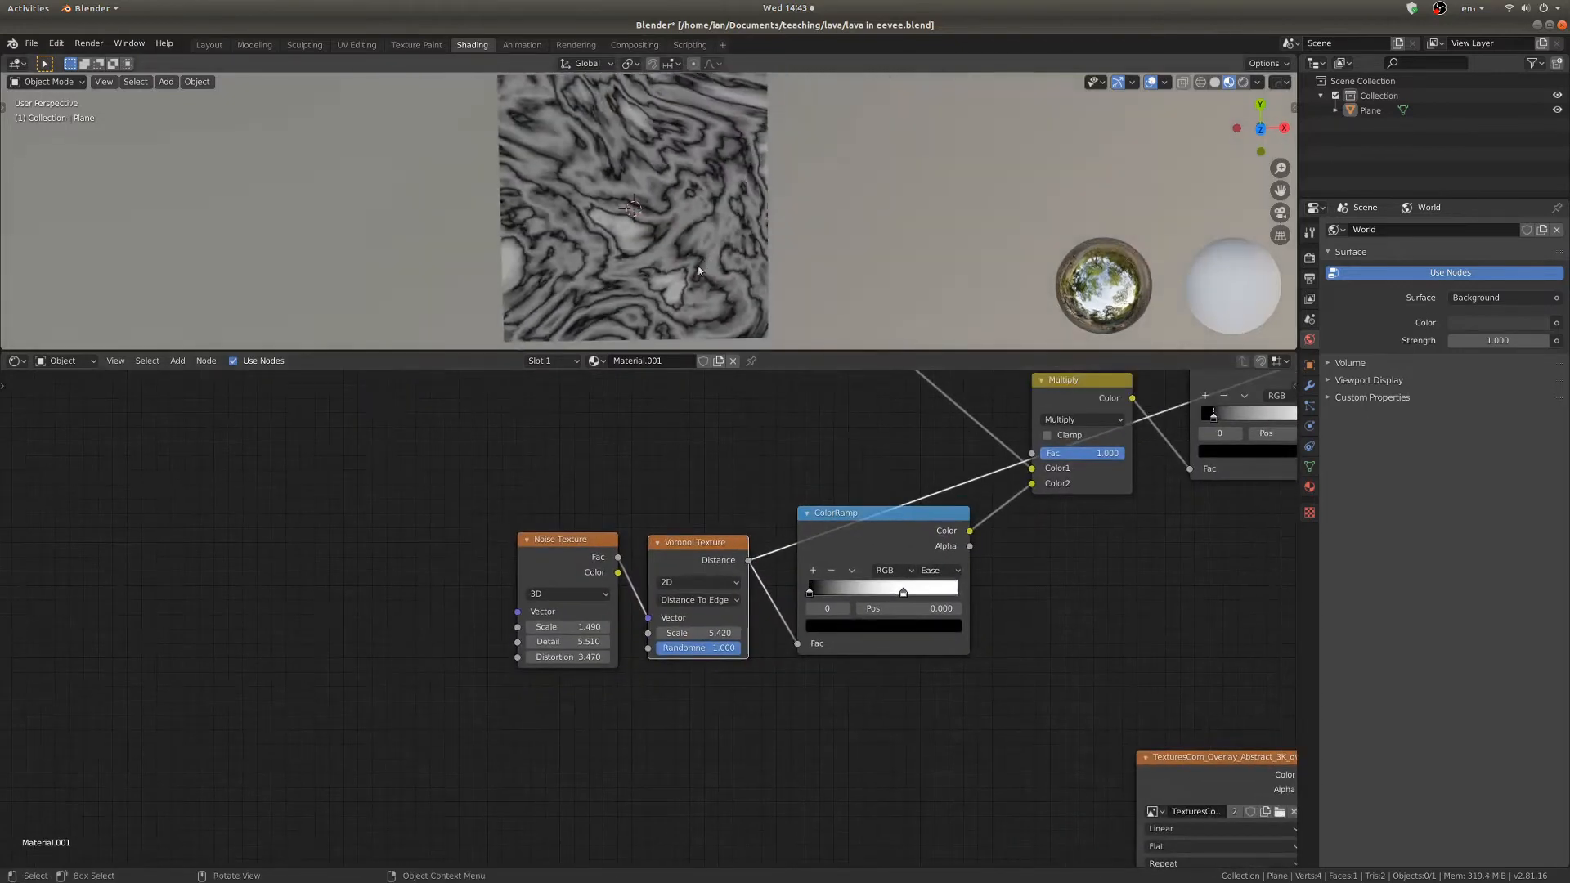
Move the 3D Noise Texture and Voronoi Texture nodes apart and preview the Noise Texture on the plane.
scroll(744, 180, up, 2)
scroll(739, 467, up, 3)
drag(424, 626, 316, 579)
ctrl+shift+click(316, 579)
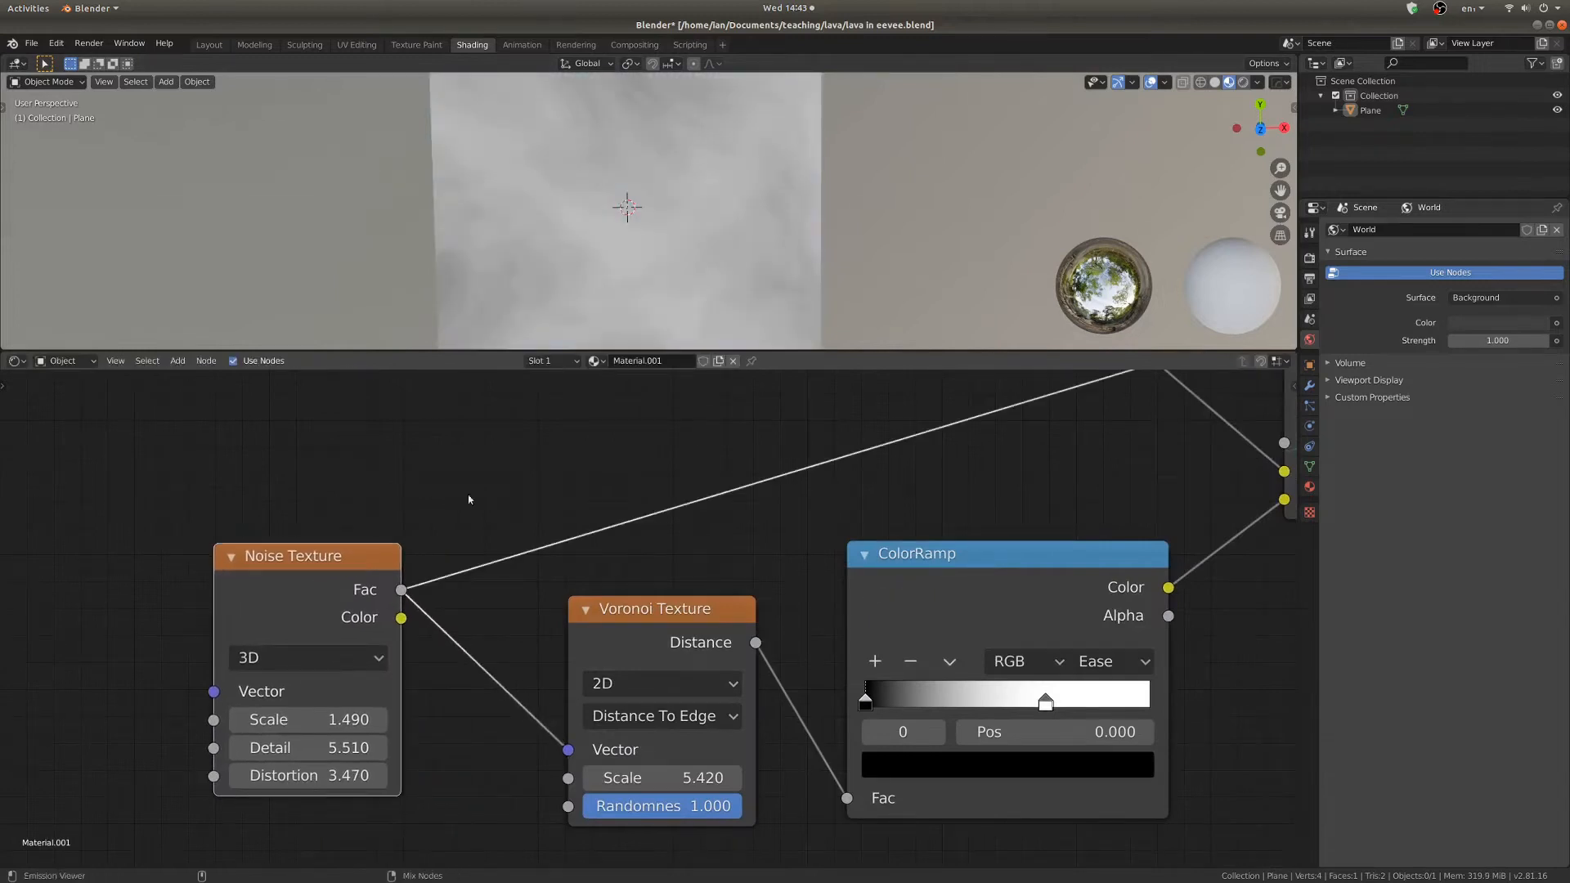
middle_drag(636, 686, 638, 633)
scroll(638, 633, up, 1)
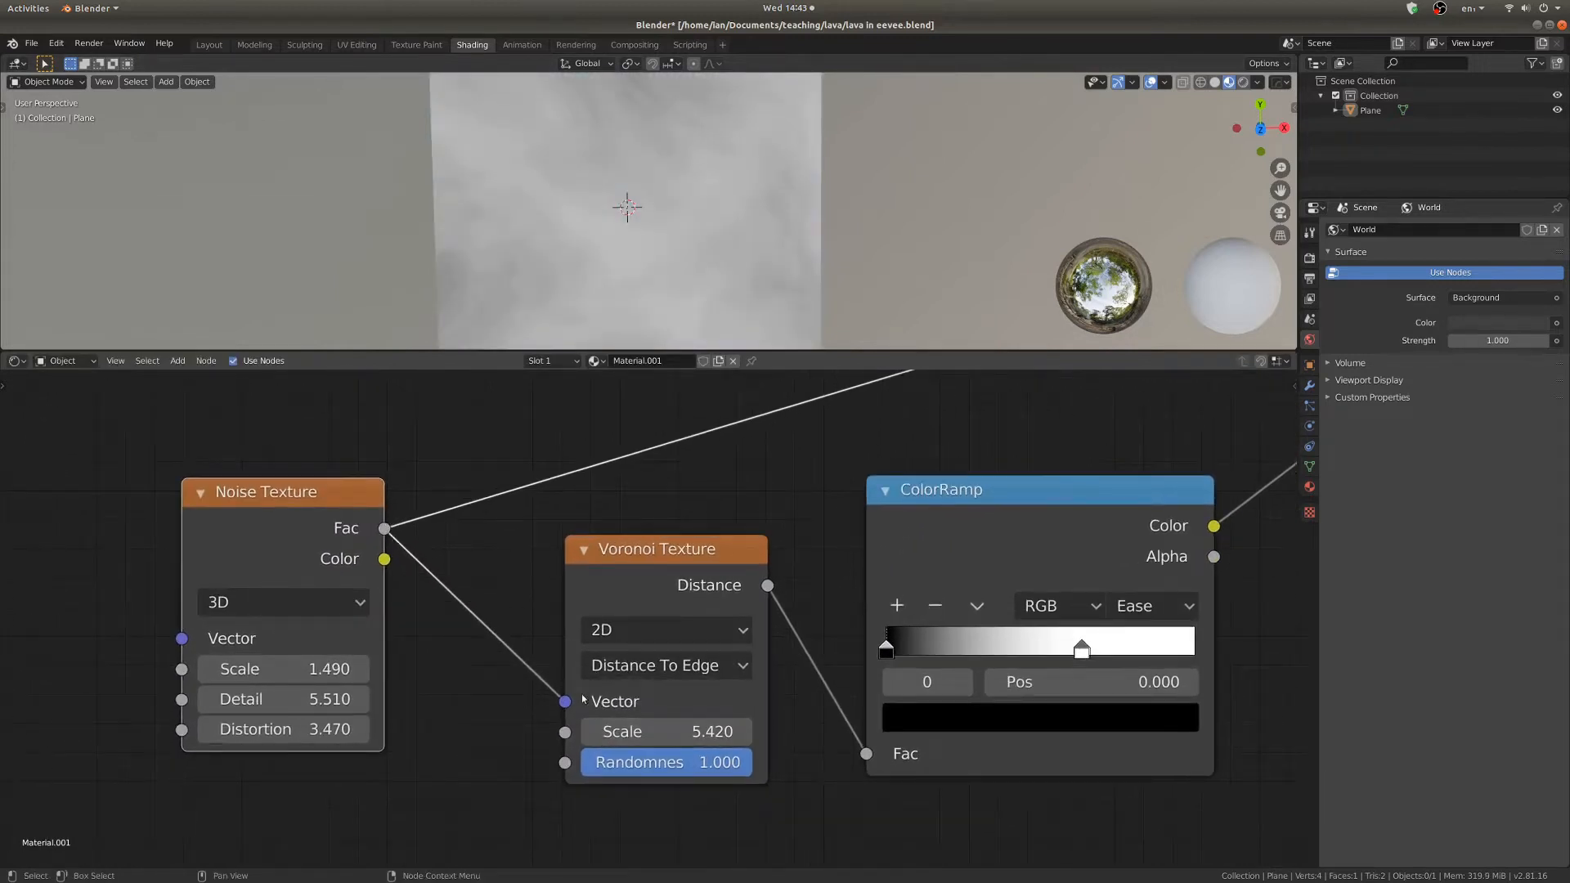
drag(659, 557, 662, 532)
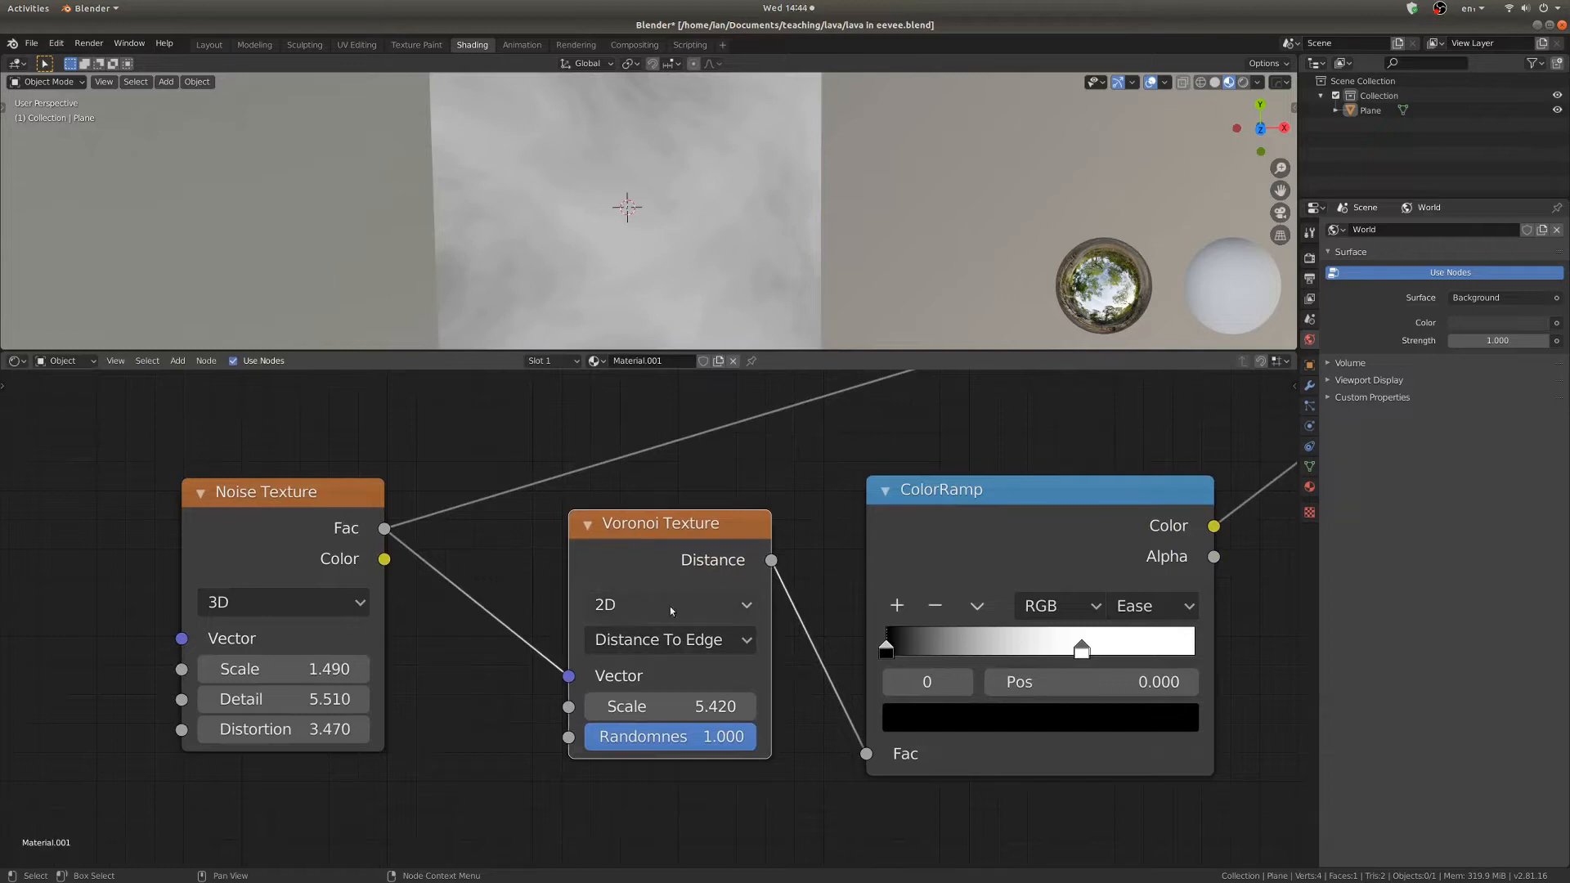
Disconnect the 3D Noise Texture from the Voronoi Texture's Vector and preview the undistorted Voronoi on the plane.
ctrl+shift+click(537, 634)
ctrl+right_drag(473, 682, 483, 584)
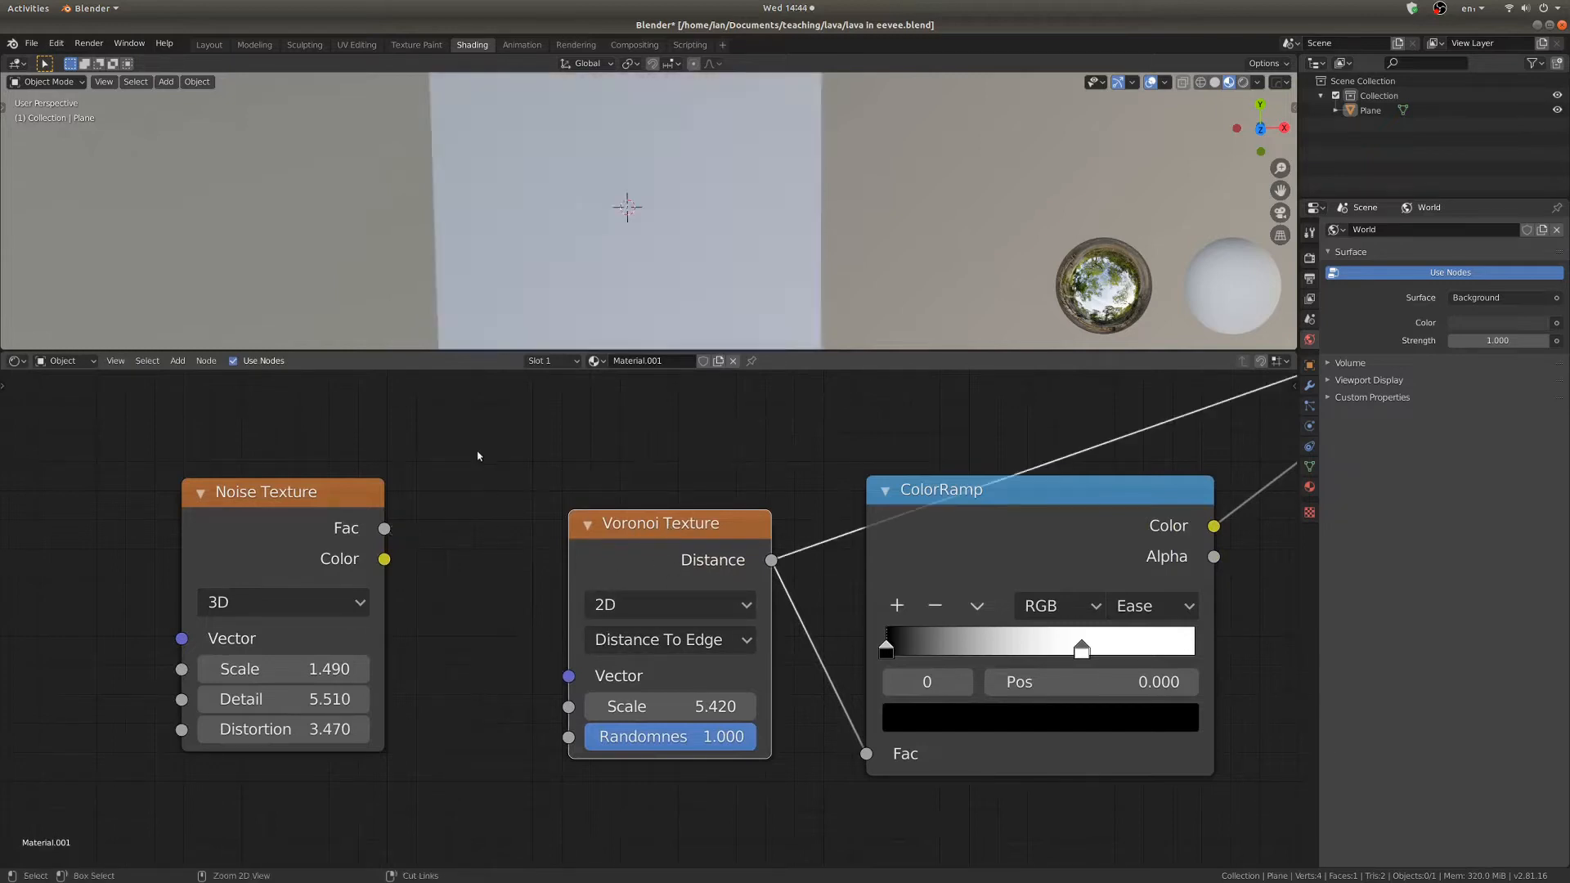
scroll(650, 207, down, 4)
middle_drag(651, 207, 620, 180)
scroll(619, 180, up, 5)
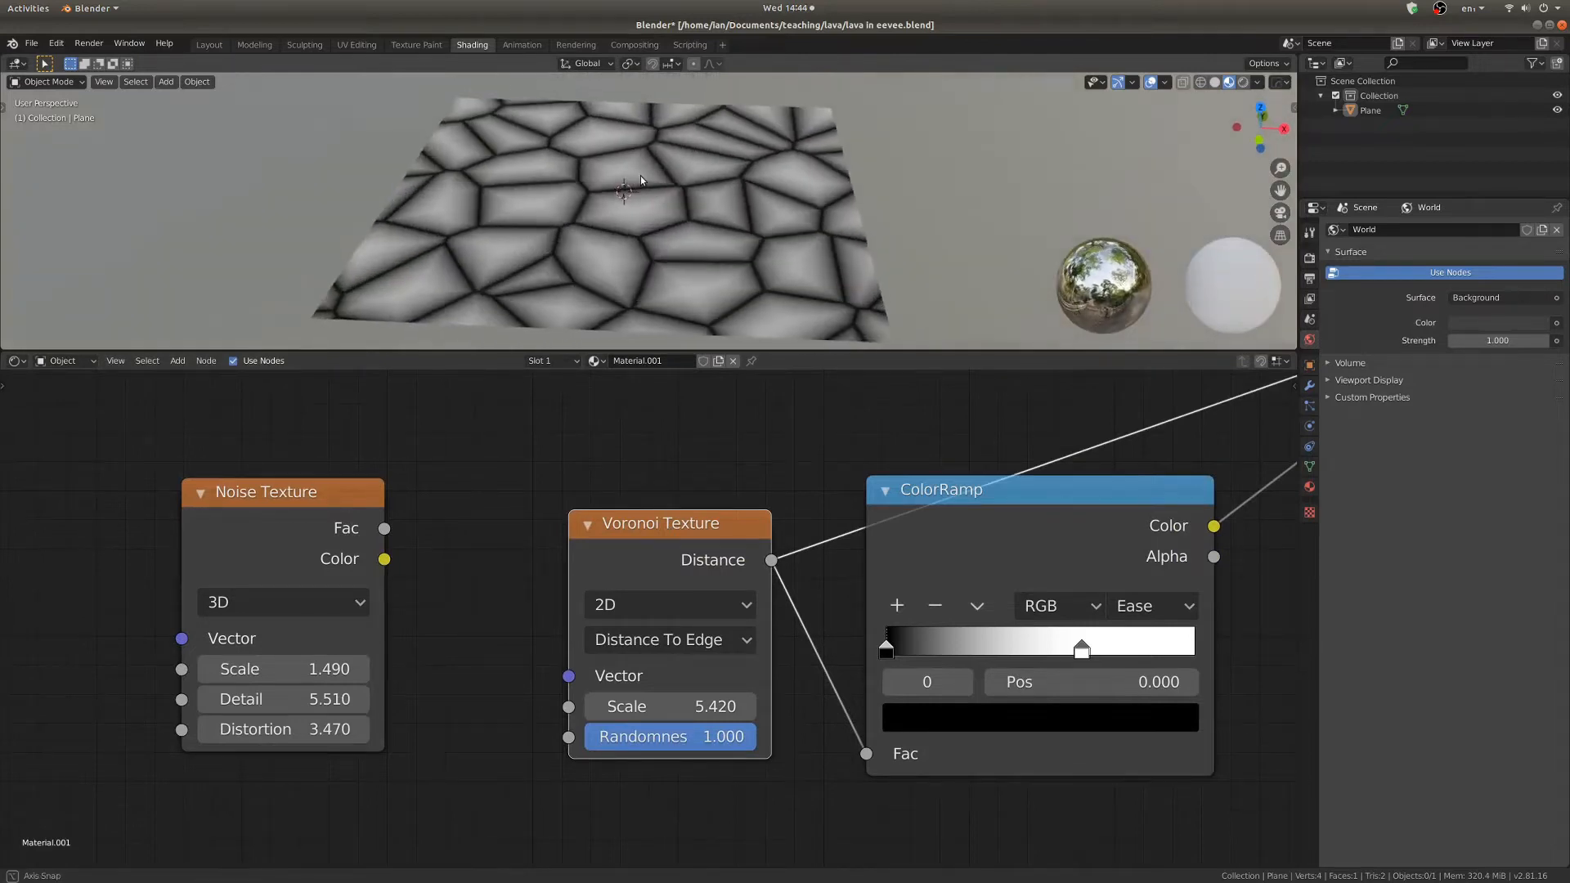
Reconnect the 3D Noise Texture's Fac output to the Voronoi Texture's Vector input.
drag(383, 528, 515, 605)
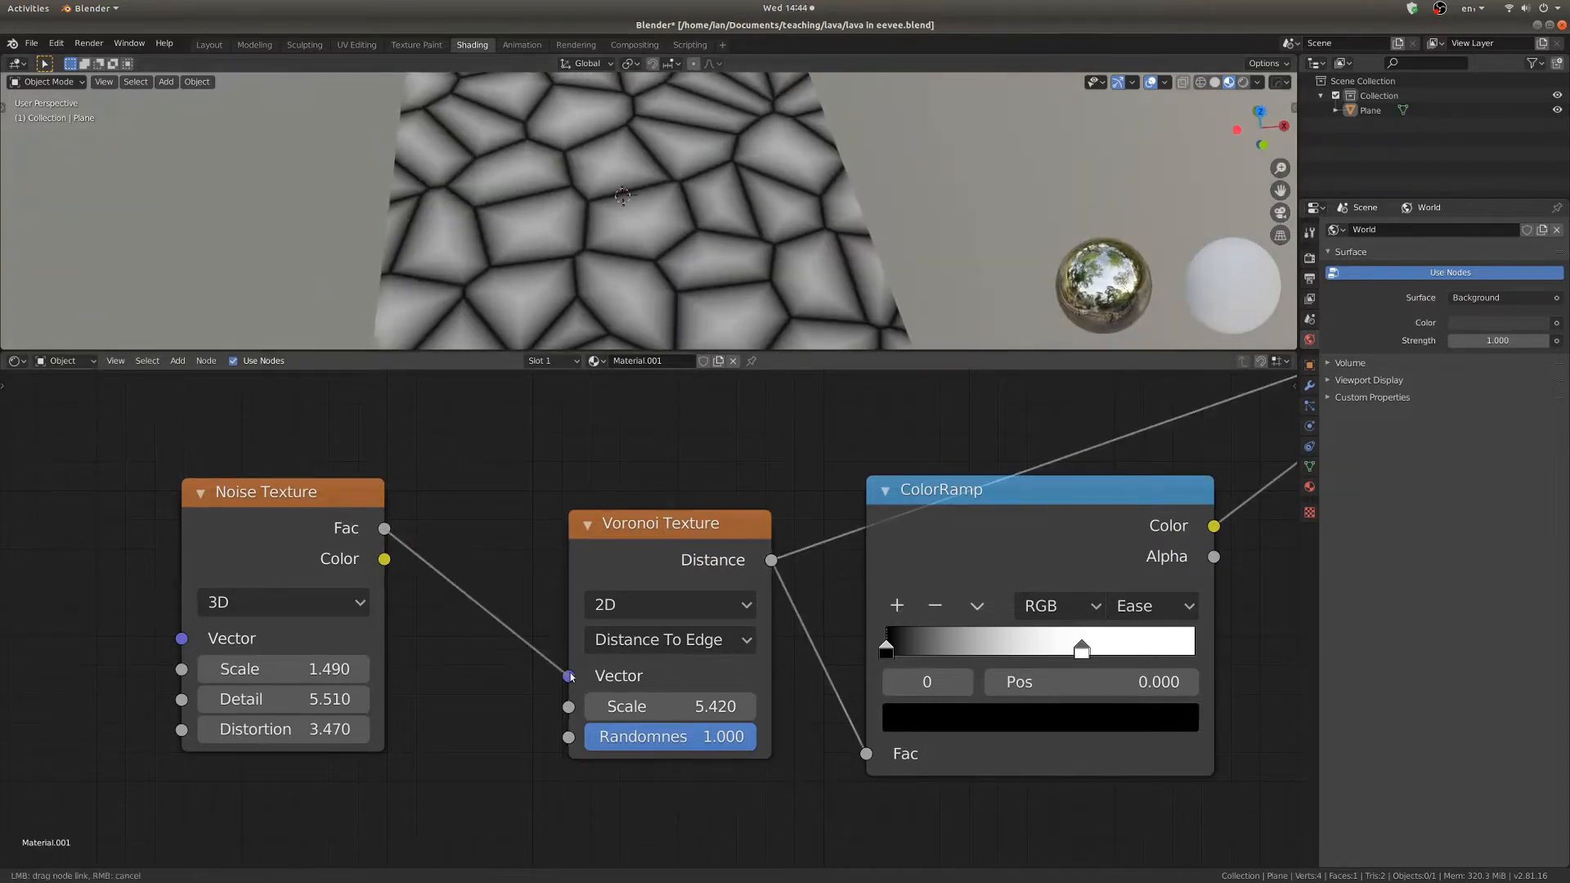
drag(570, 677, 569, 676)
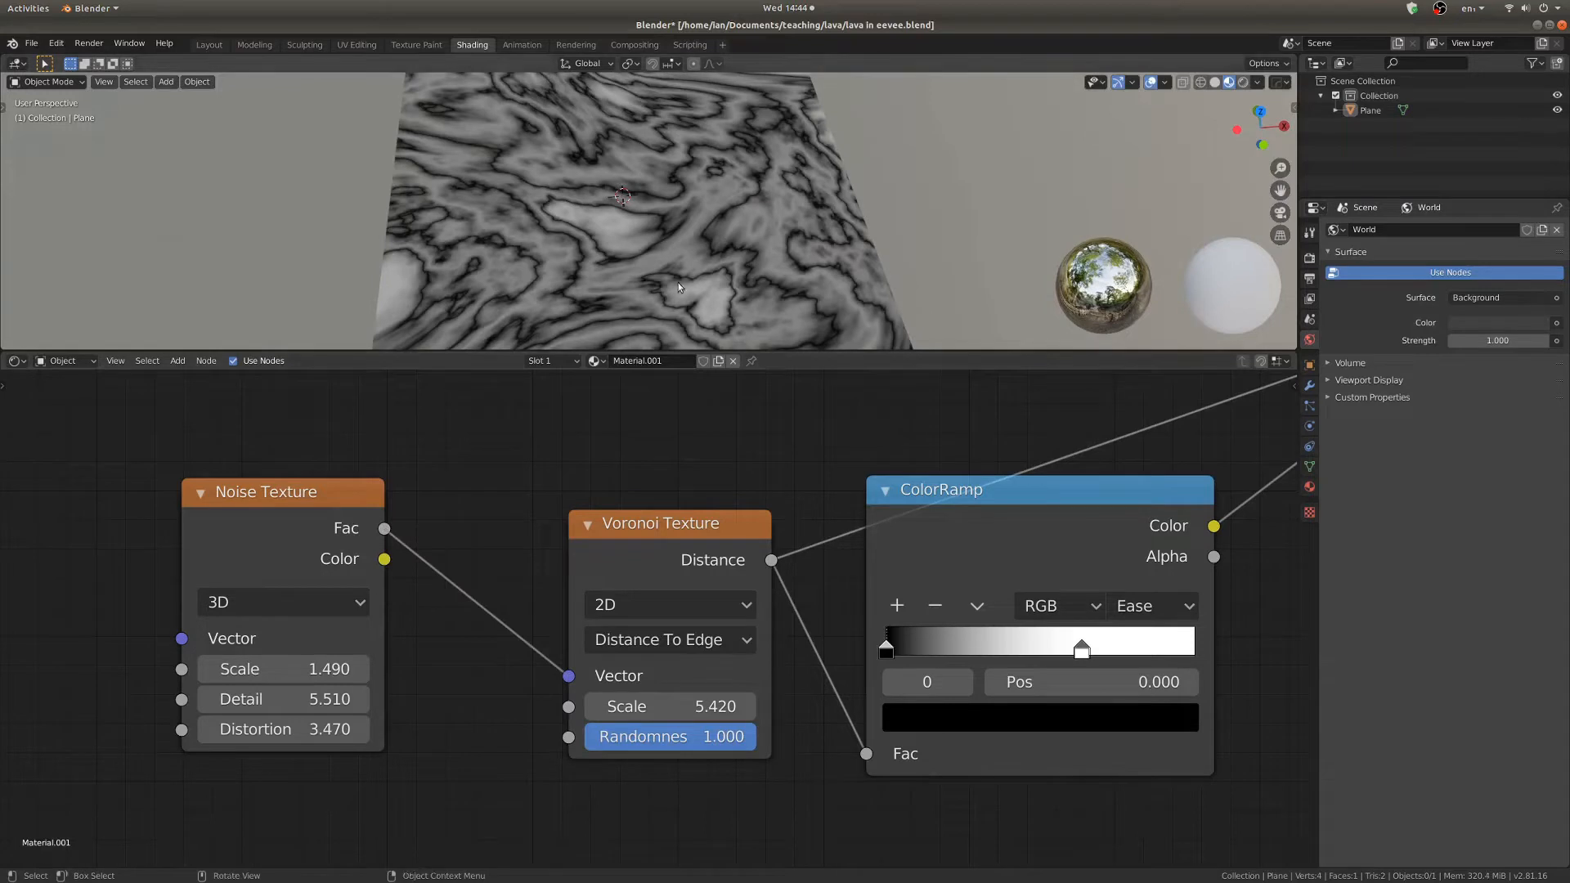
Preview the ColorRamp connected to the Voronoi Texture on the plane.
scroll(723, 501, down, 2)
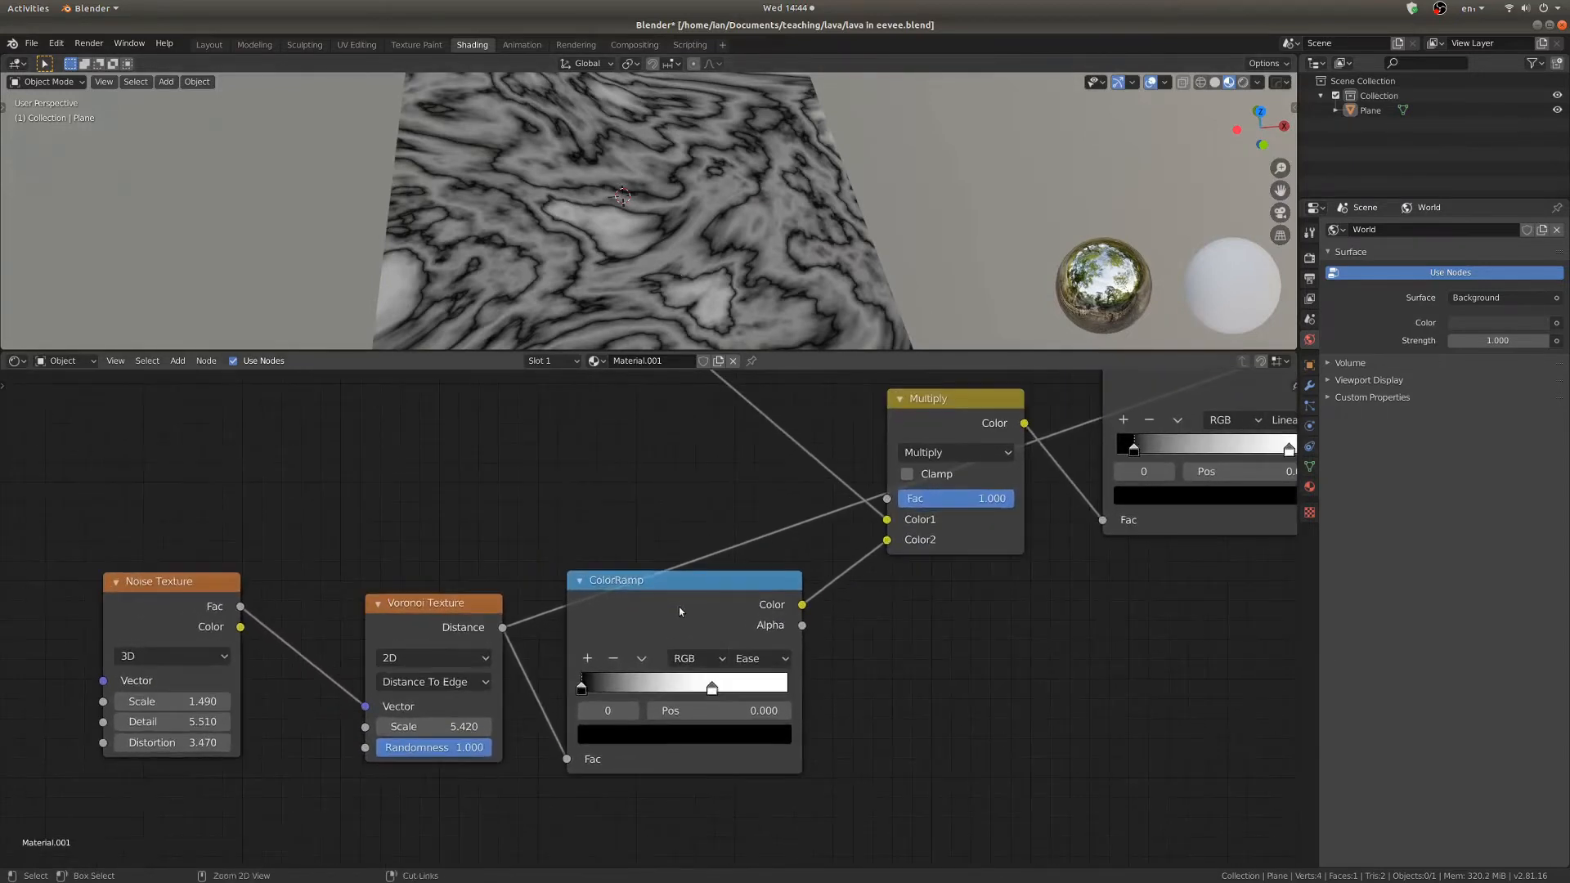
ctrl+shift+click(677, 601)
scroll(644, 504, down, 6)
middle_drag(609, 562, 534, 684)
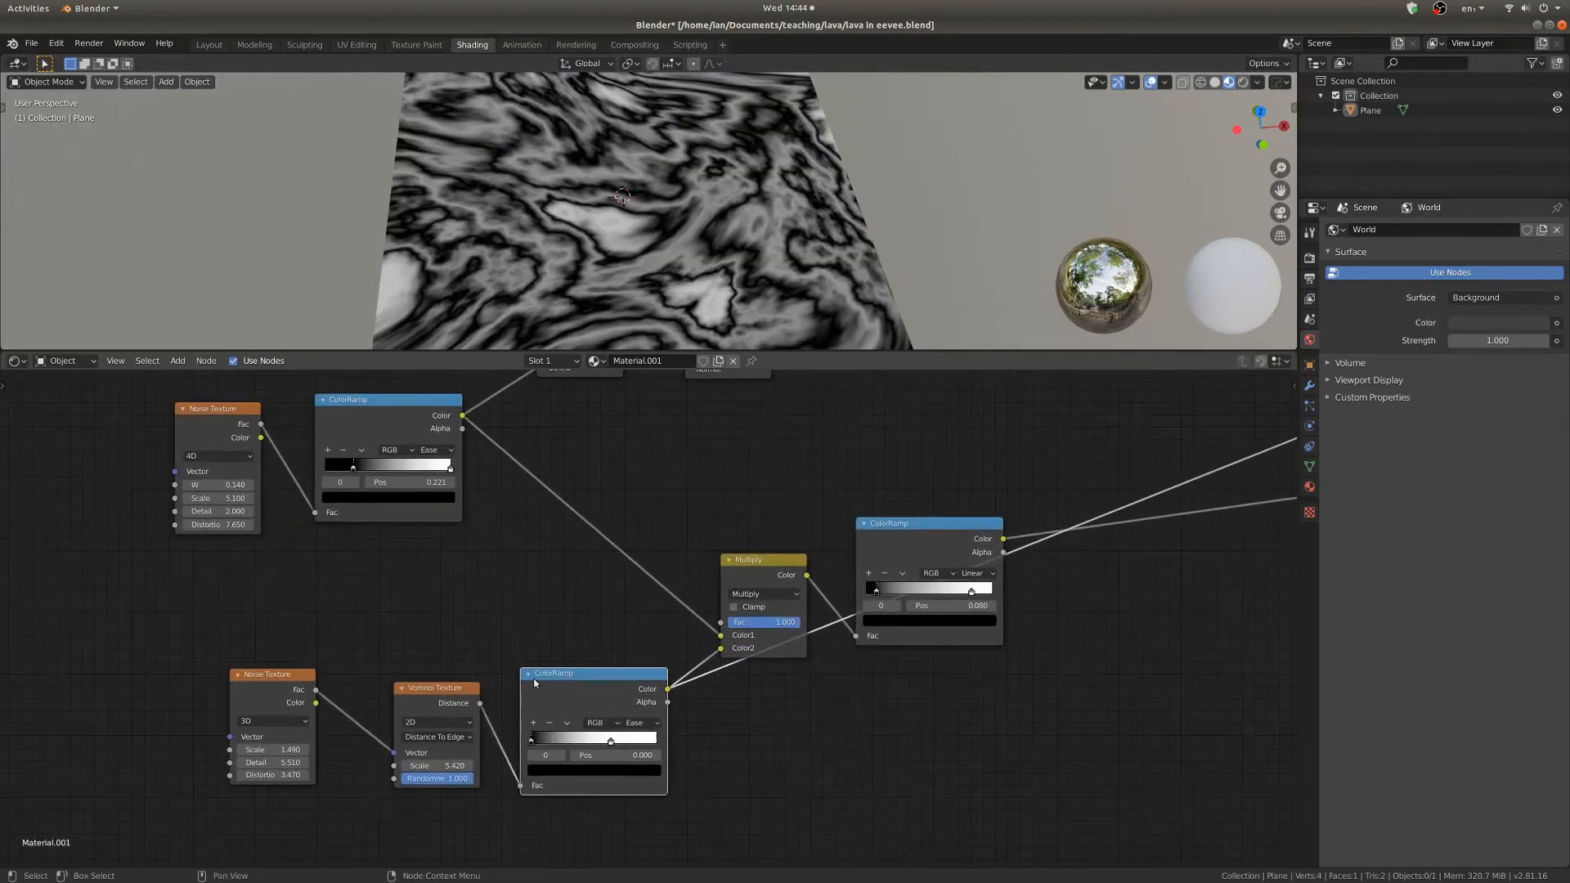
Preview the Multiply node that combines the two ColorRamp masks on the plane.
drag(751, 571, 752, 565)
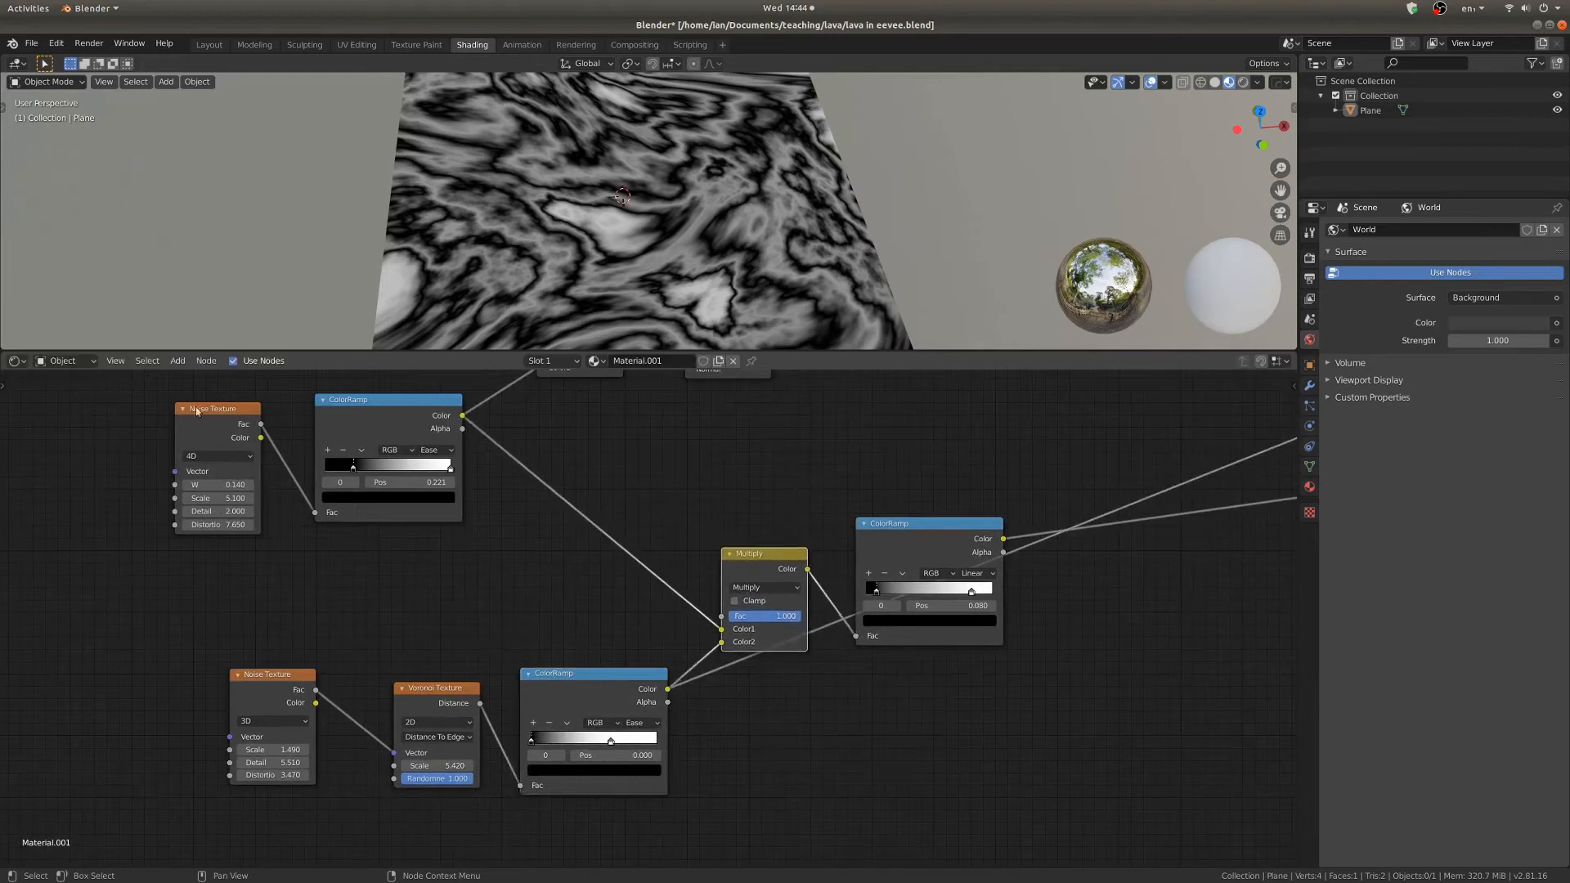
ctrl+shift+click(773, 557)
scroll(573, 233, up, 5)
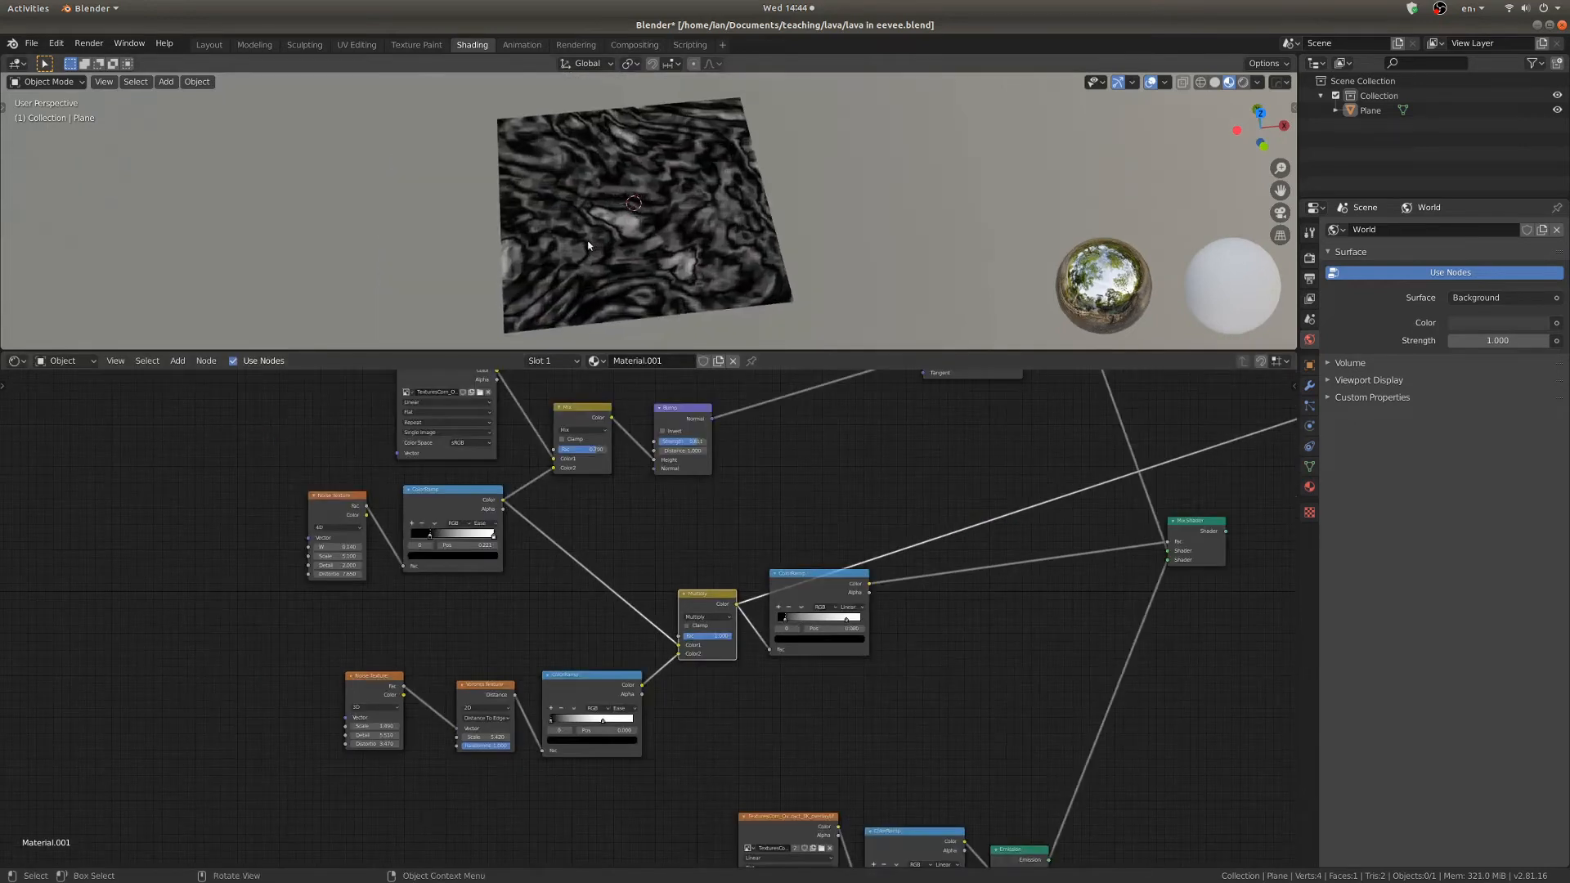
middle_drag(603, 253, 566, 230)
Move the ColorRamp after the Multiply node closer to the Mix Shader and preview it on the plane.
drag(615, 548, 740, 538)
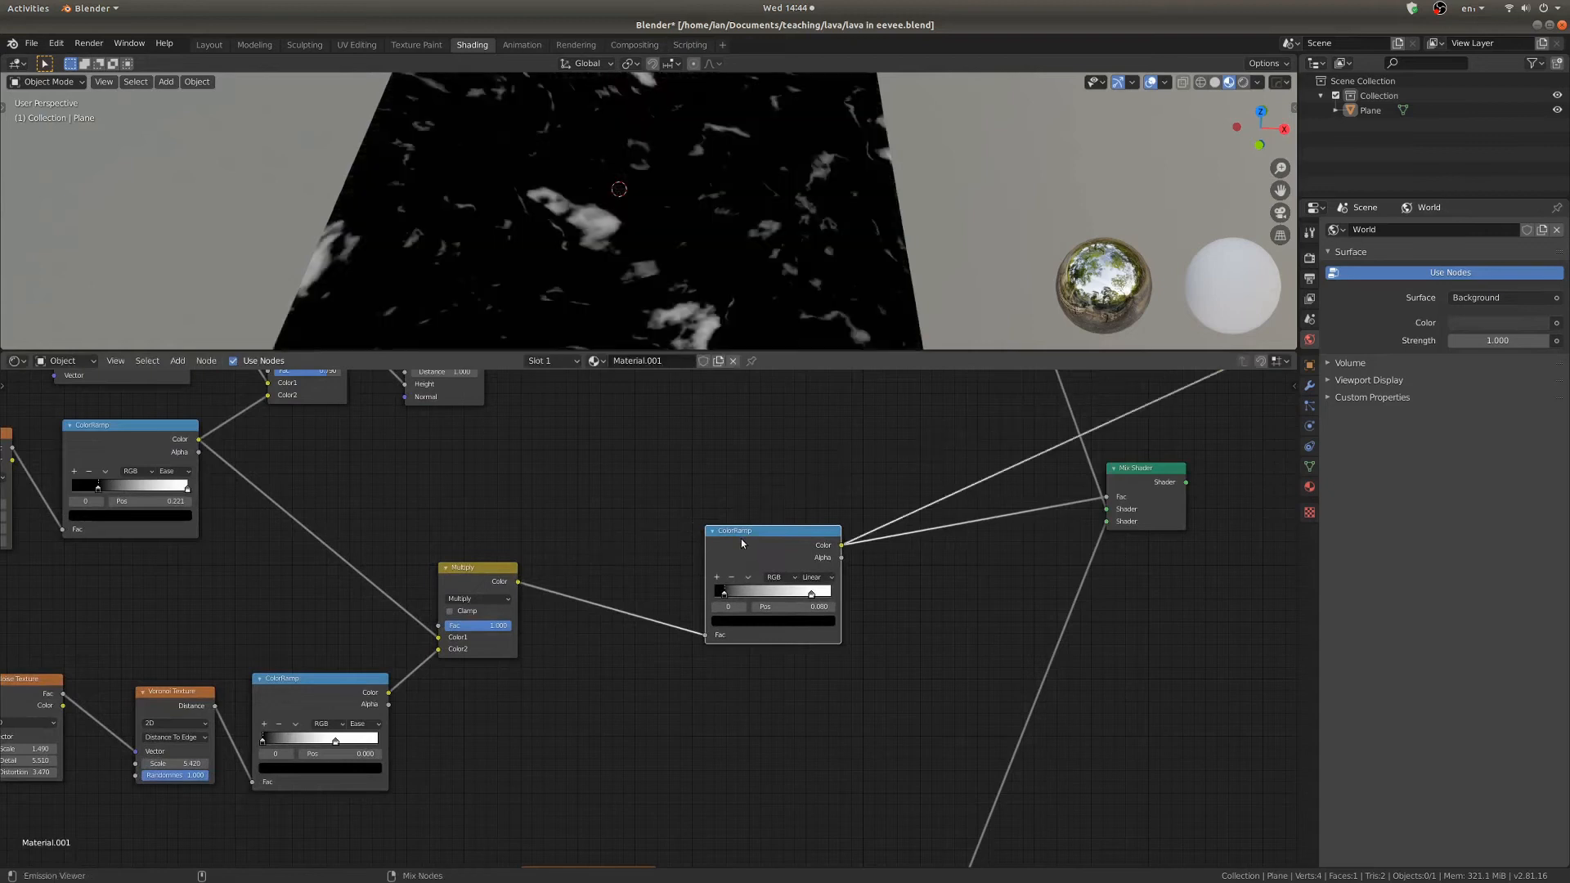
middle_drag(939, 536, 492, 580)
scroll(493, 580, up, 2)
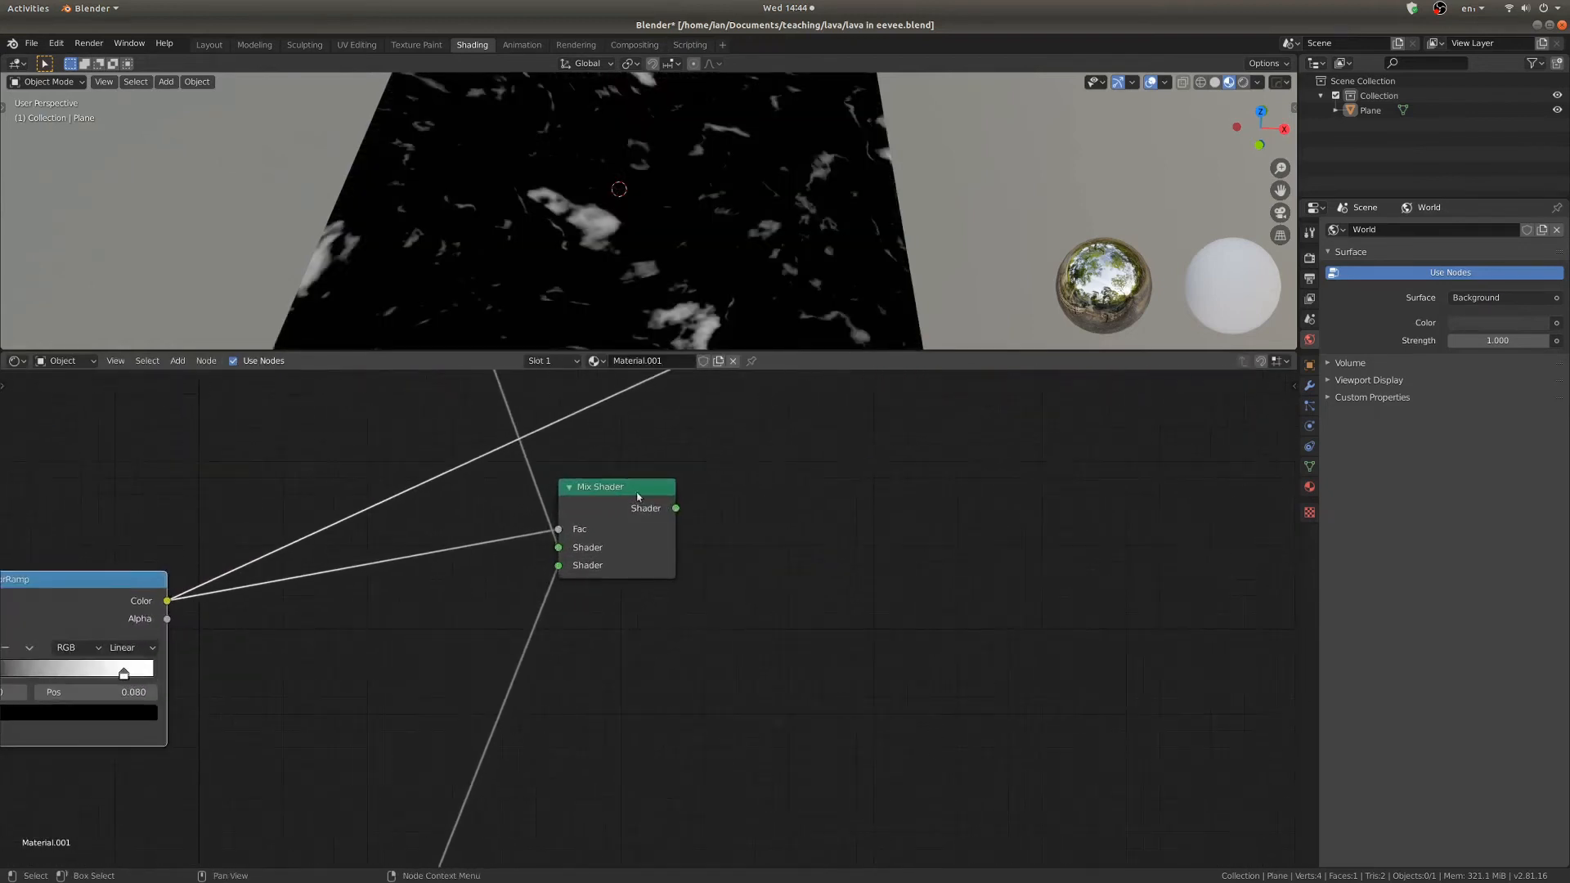
Shift the Mix Shader node and preview the combined rock and emission material on the plane.
drag(621, 479, 659, 493)
scroll(659, 493, down, 5)
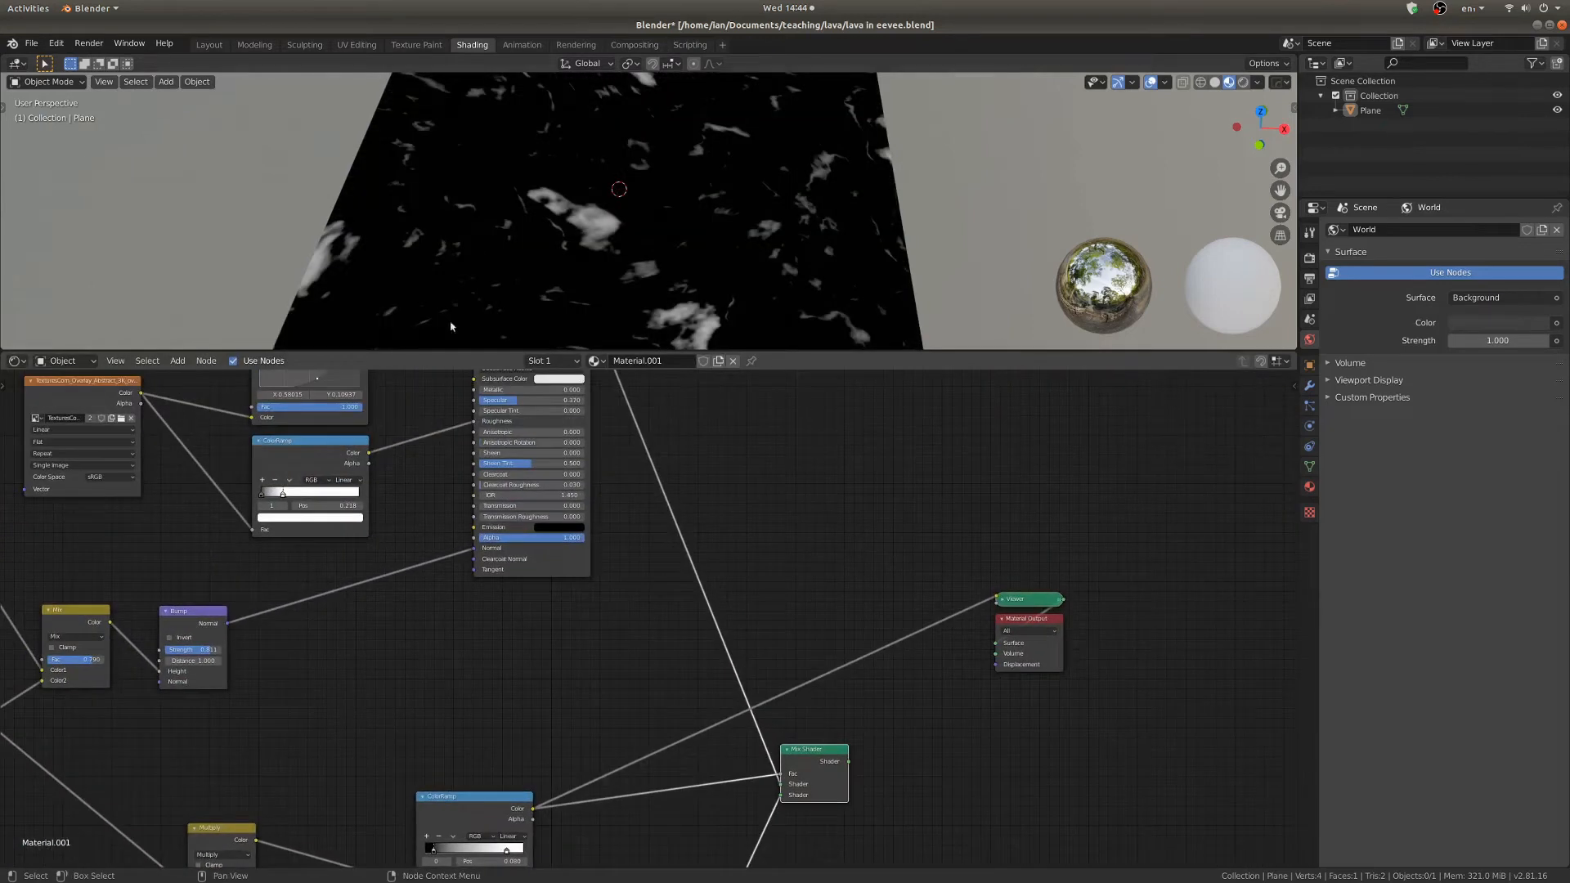
scroll(718, 512, up, 5)
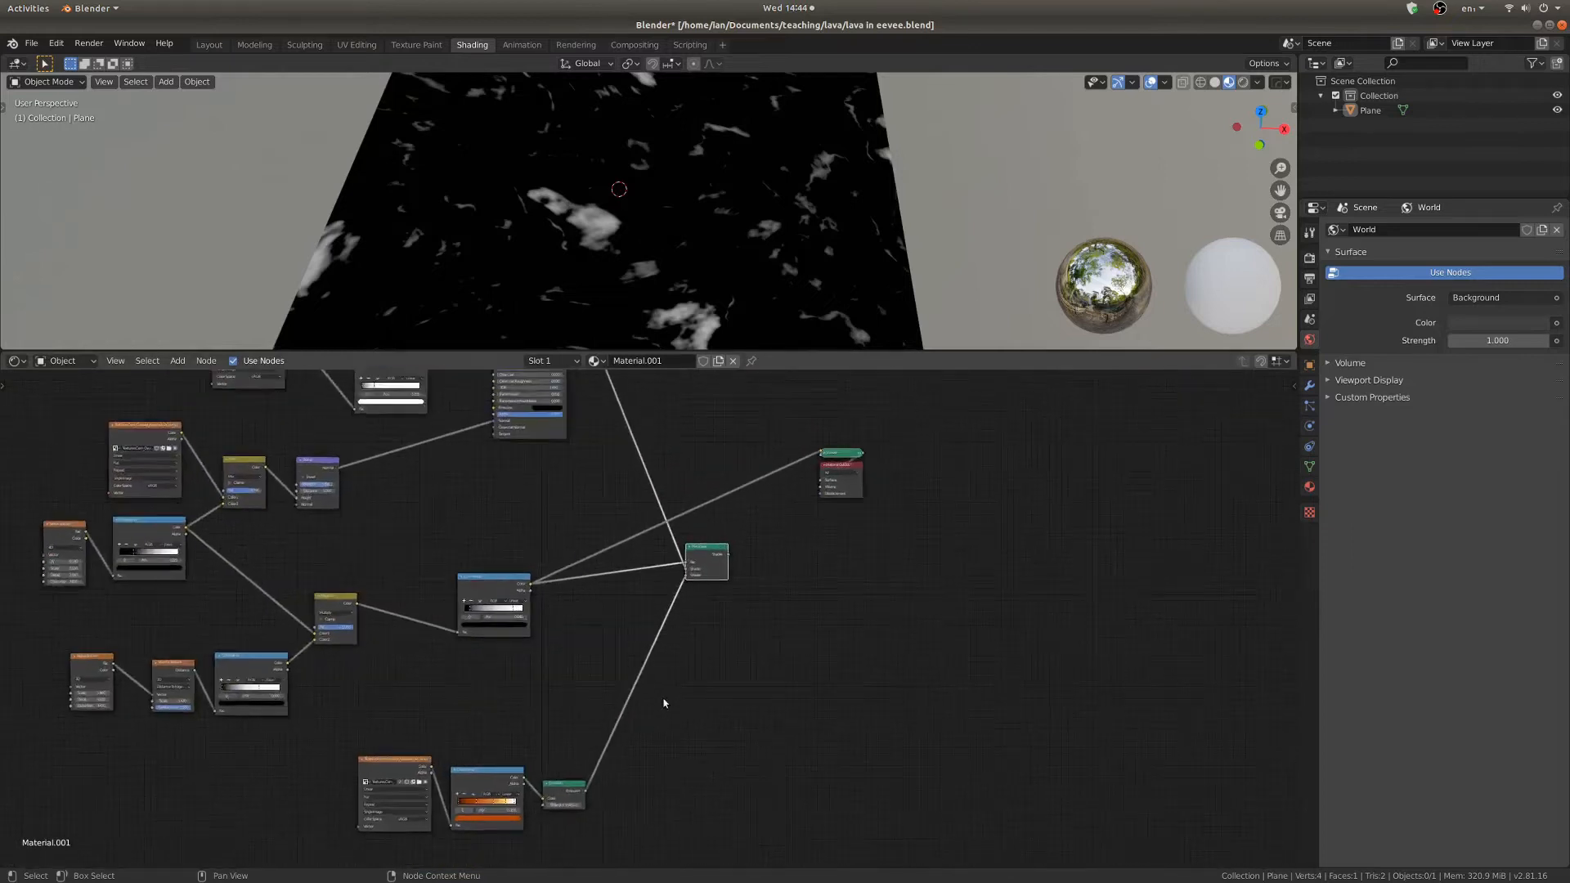
drag(601, 548, 623, 489)
Slide the stops of the ColorRamp driving the Mix Shader's Fac, leaving the black stop at 0.053 with the white stop close to it.
scroll(580, 546, up, 2)
middle_drag(570, 546, 557, 627)
drag(537, 627, 489, 619)
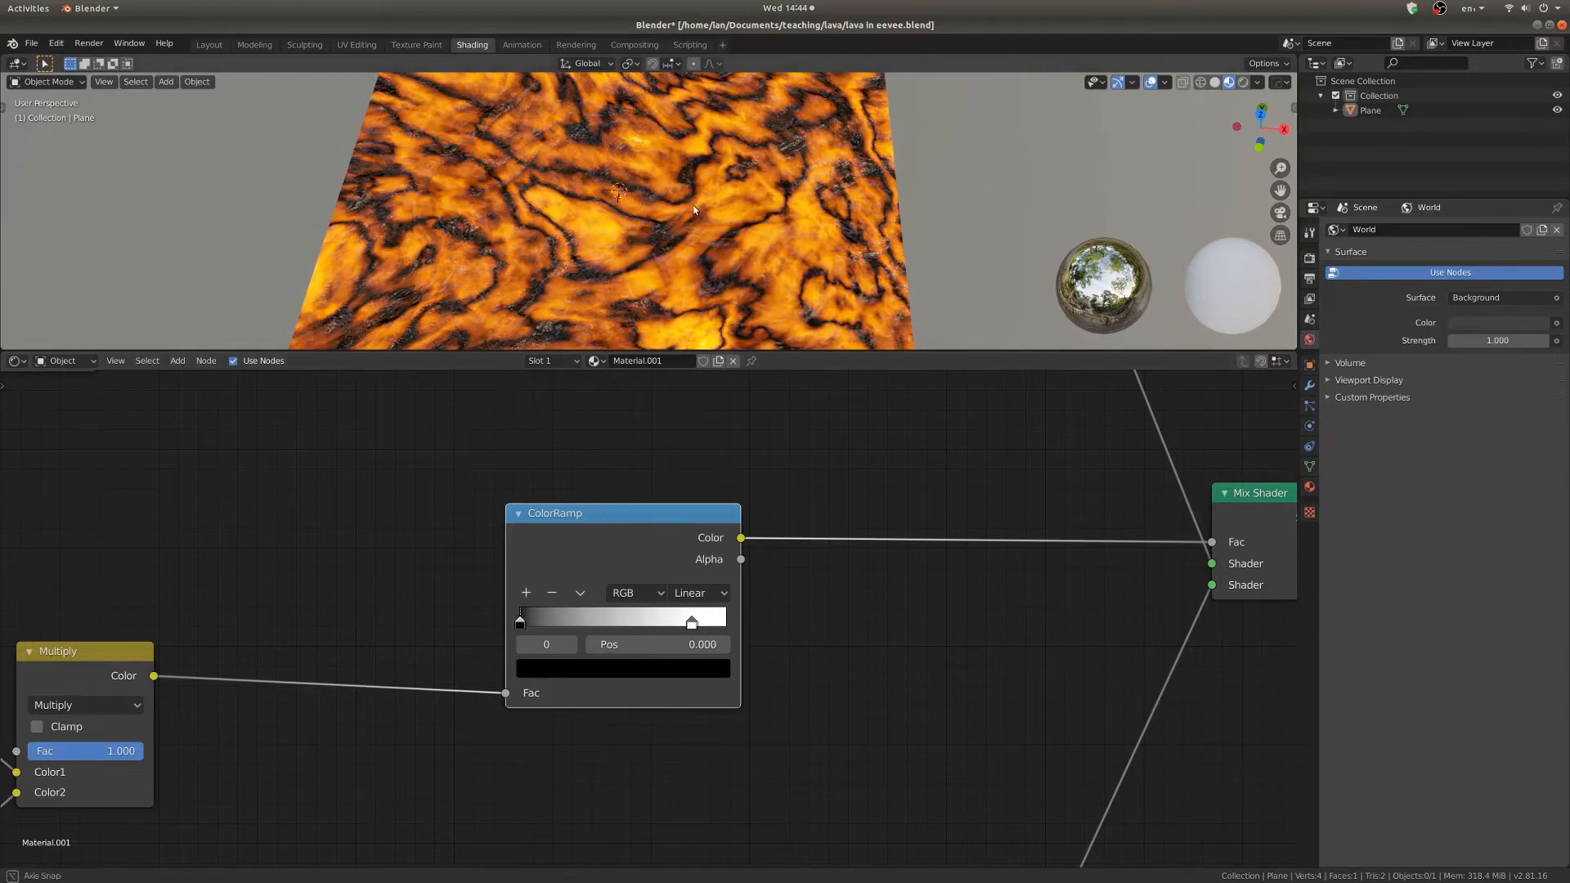
middle_drag(693, 209, 676, 228)
drag(535, 618, 565, 619)
drag(692, 622, 525, 620)
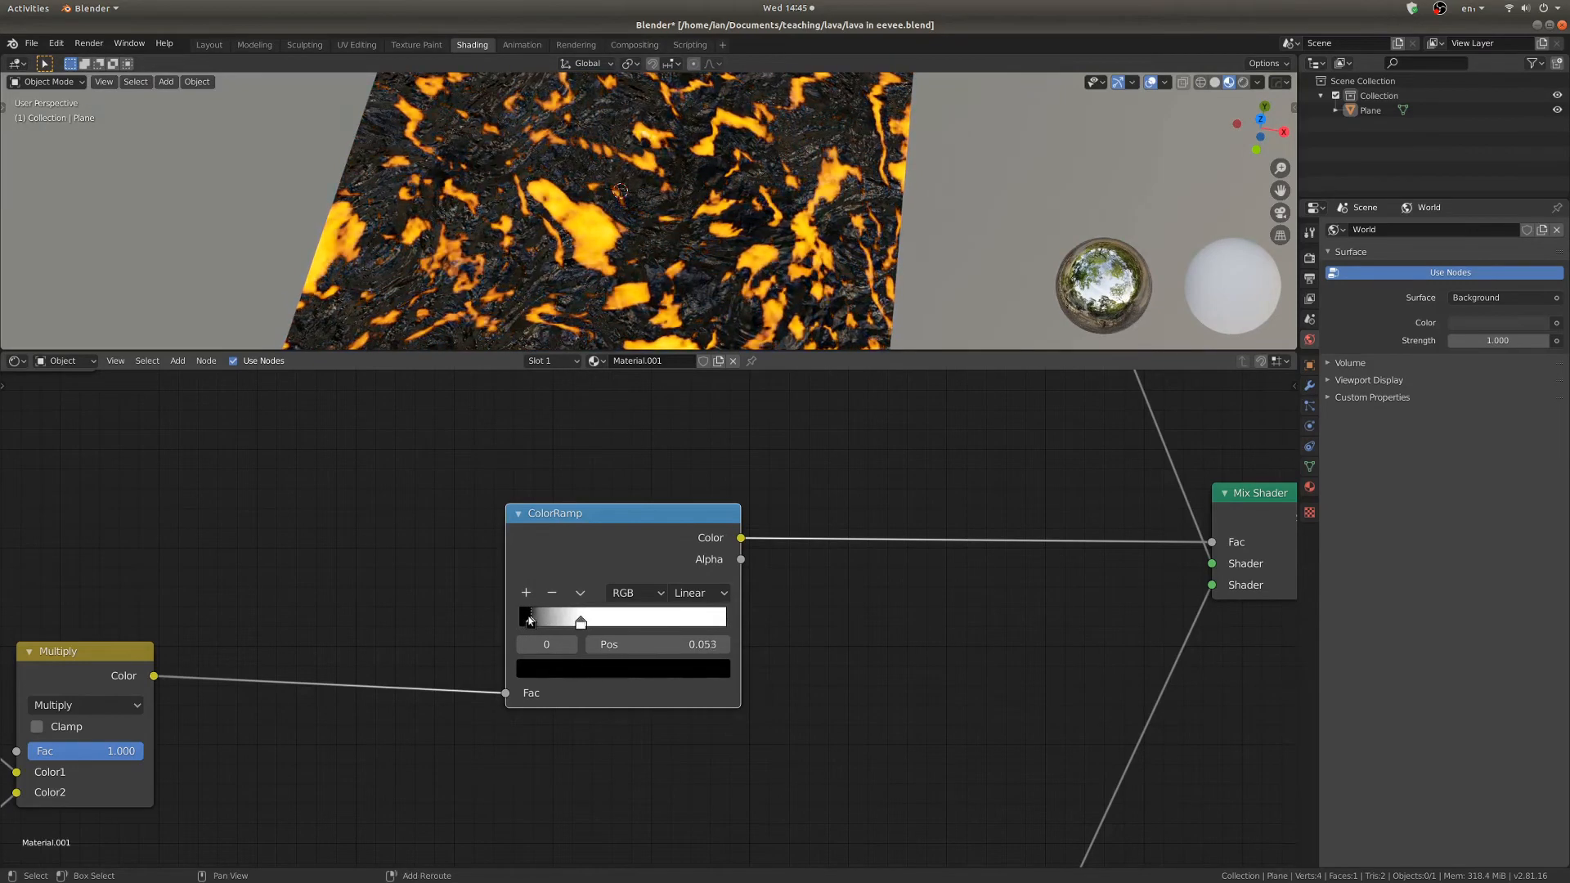
Maximize the 3D viewport and examine the lava plane up close and as a whole.
key(ctrl+space)
middle_drag(834, 329, 743, 562)
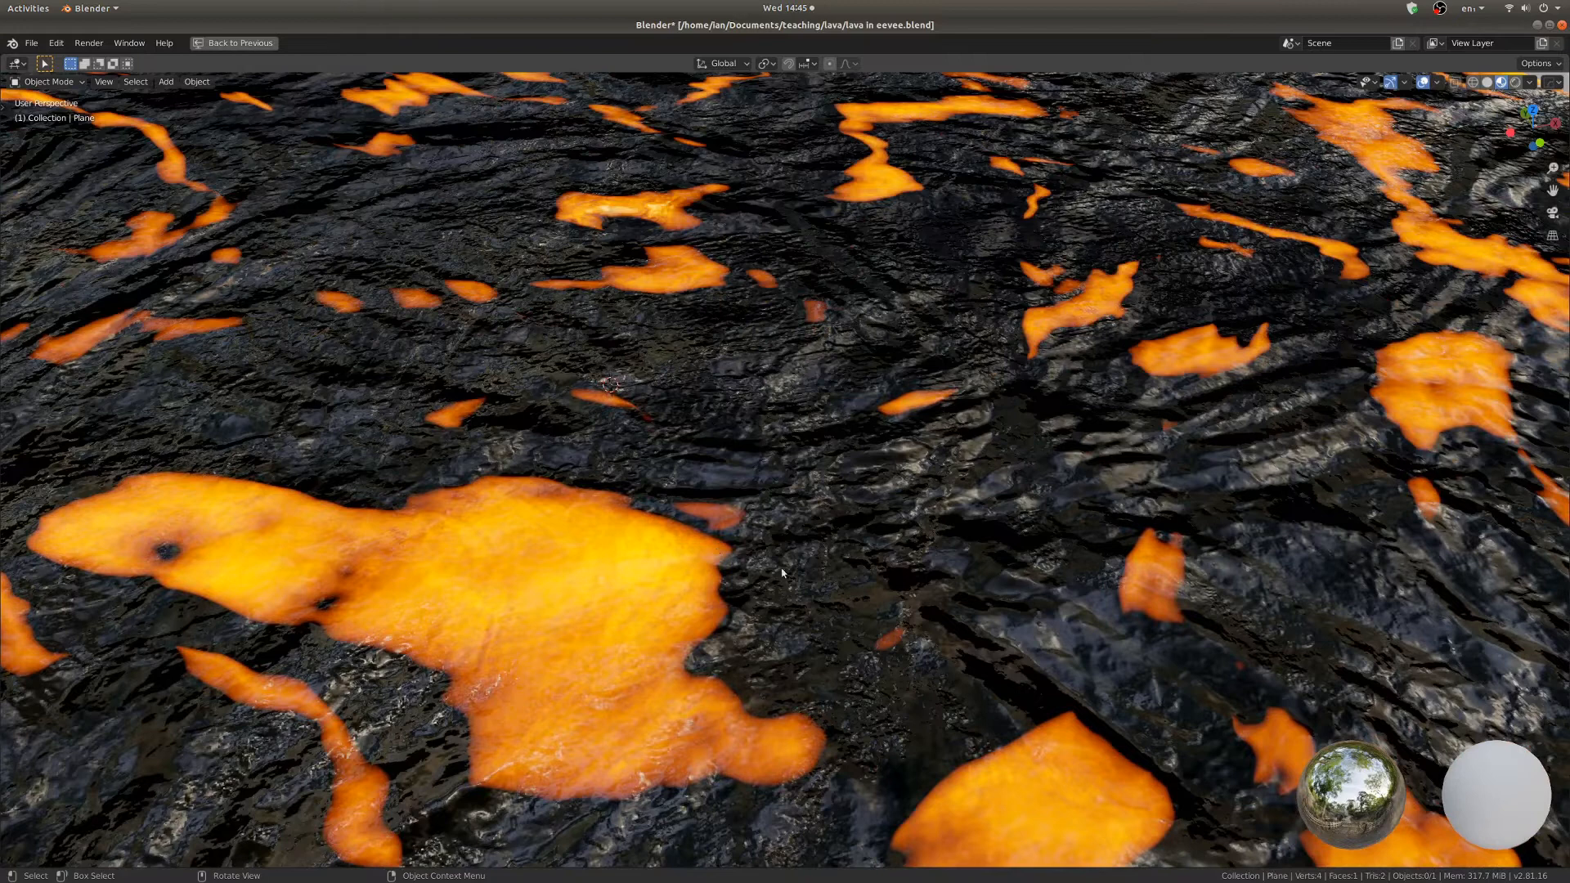
scroll(785, 577, down, 8)
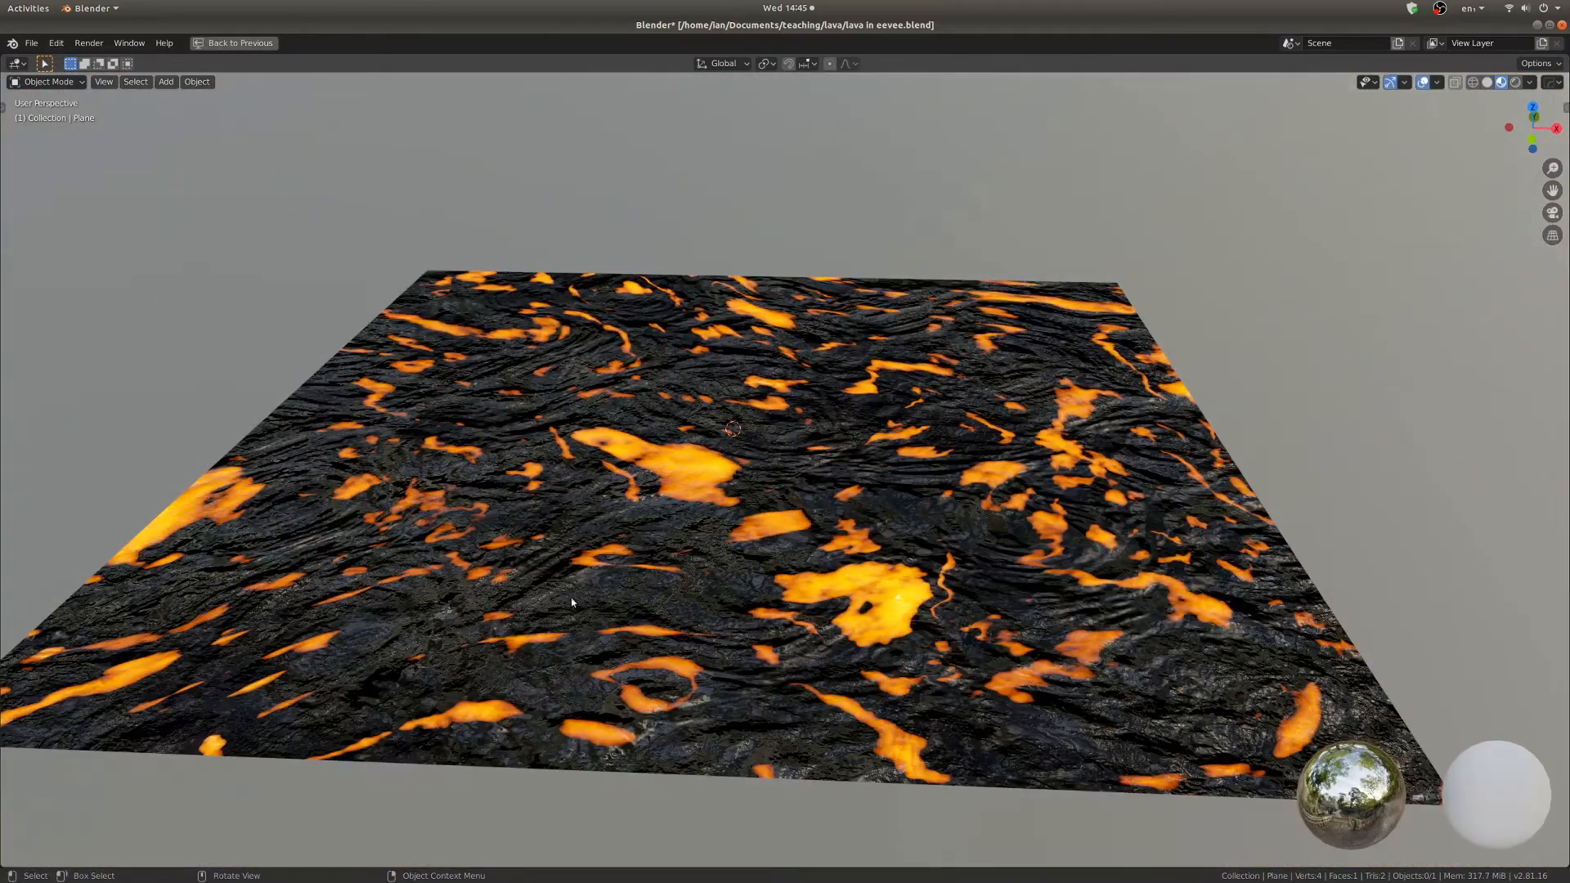
Open lava in cycles.blend, inspect the displaced lava in rendered shading, and return to solid shading with the lava plane selected.
key(z)
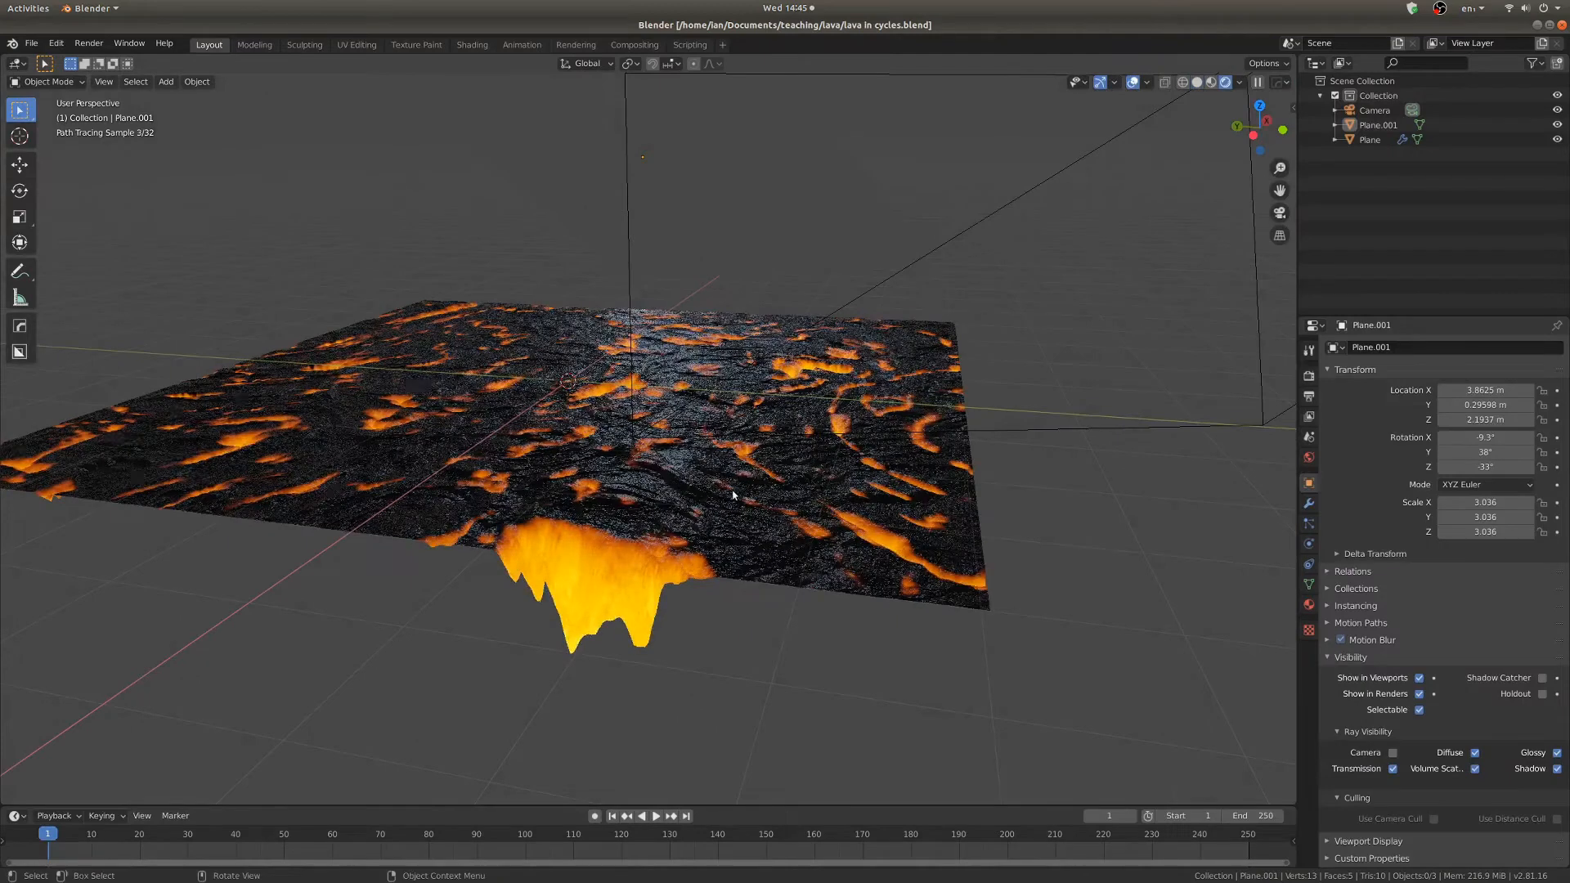
middle_drag(733, 494, 694, 492)
click(675, 472)
key(alt+a)
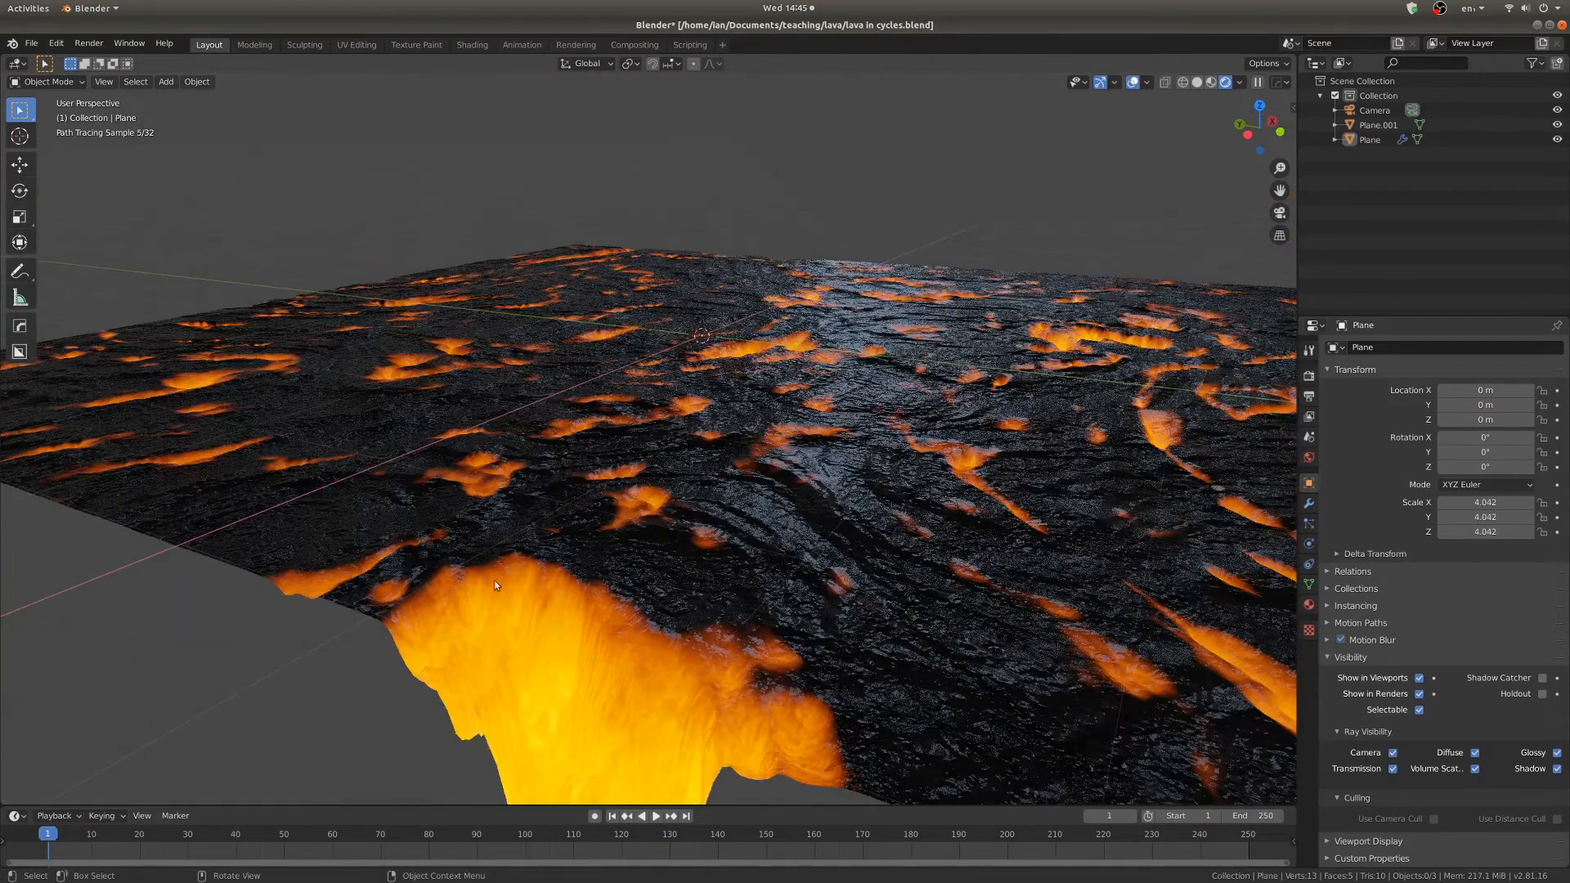
middle_drag(495, 586, 613, 683)
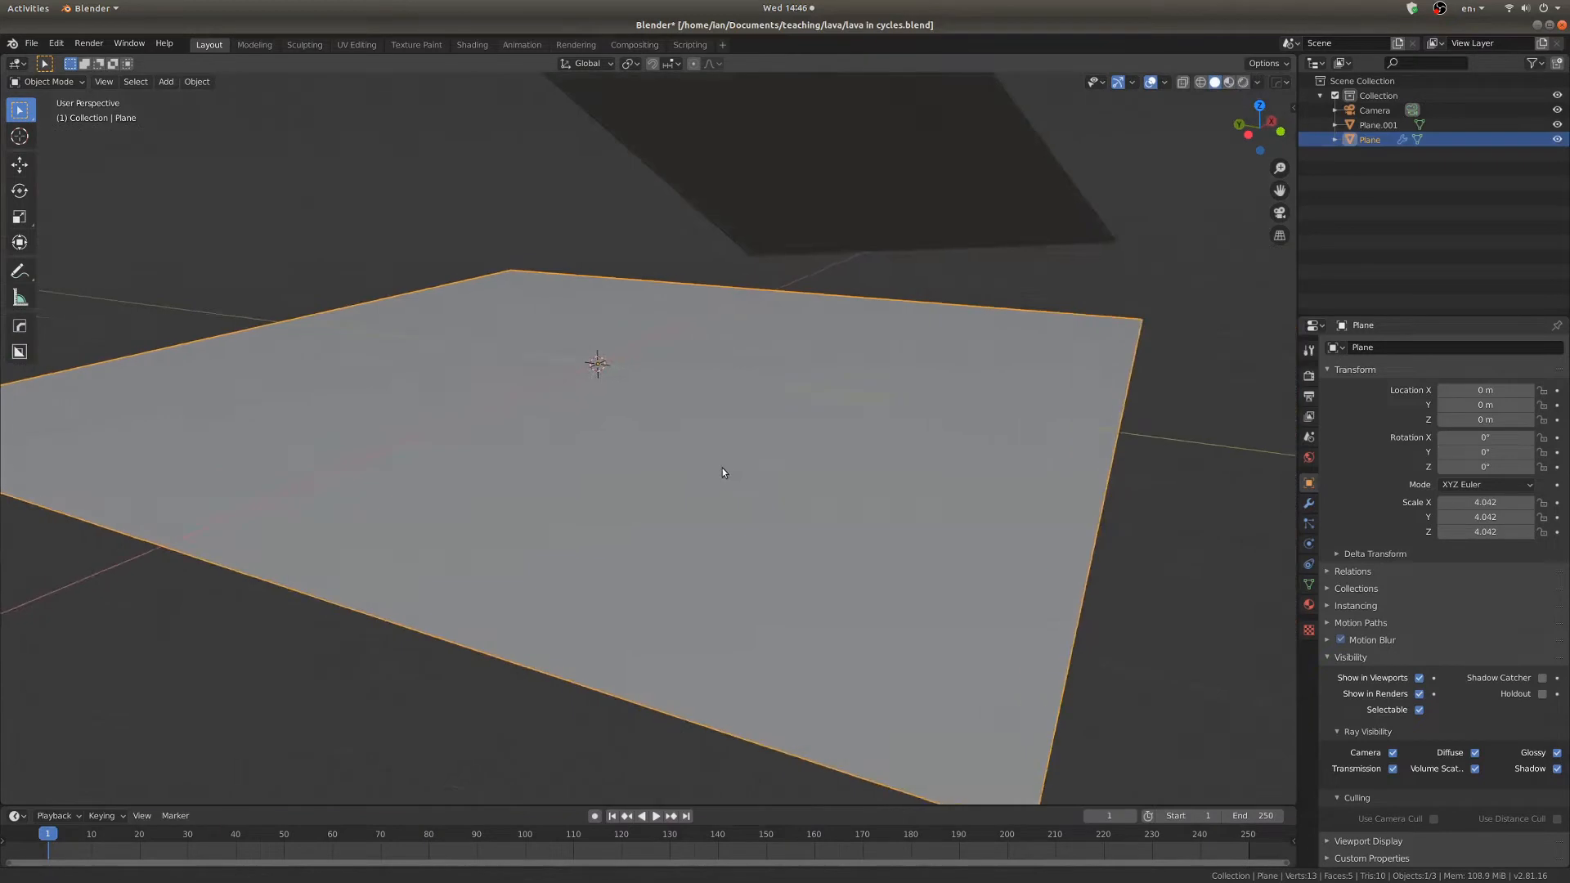
middle_drag(723, 468, 778, 460)
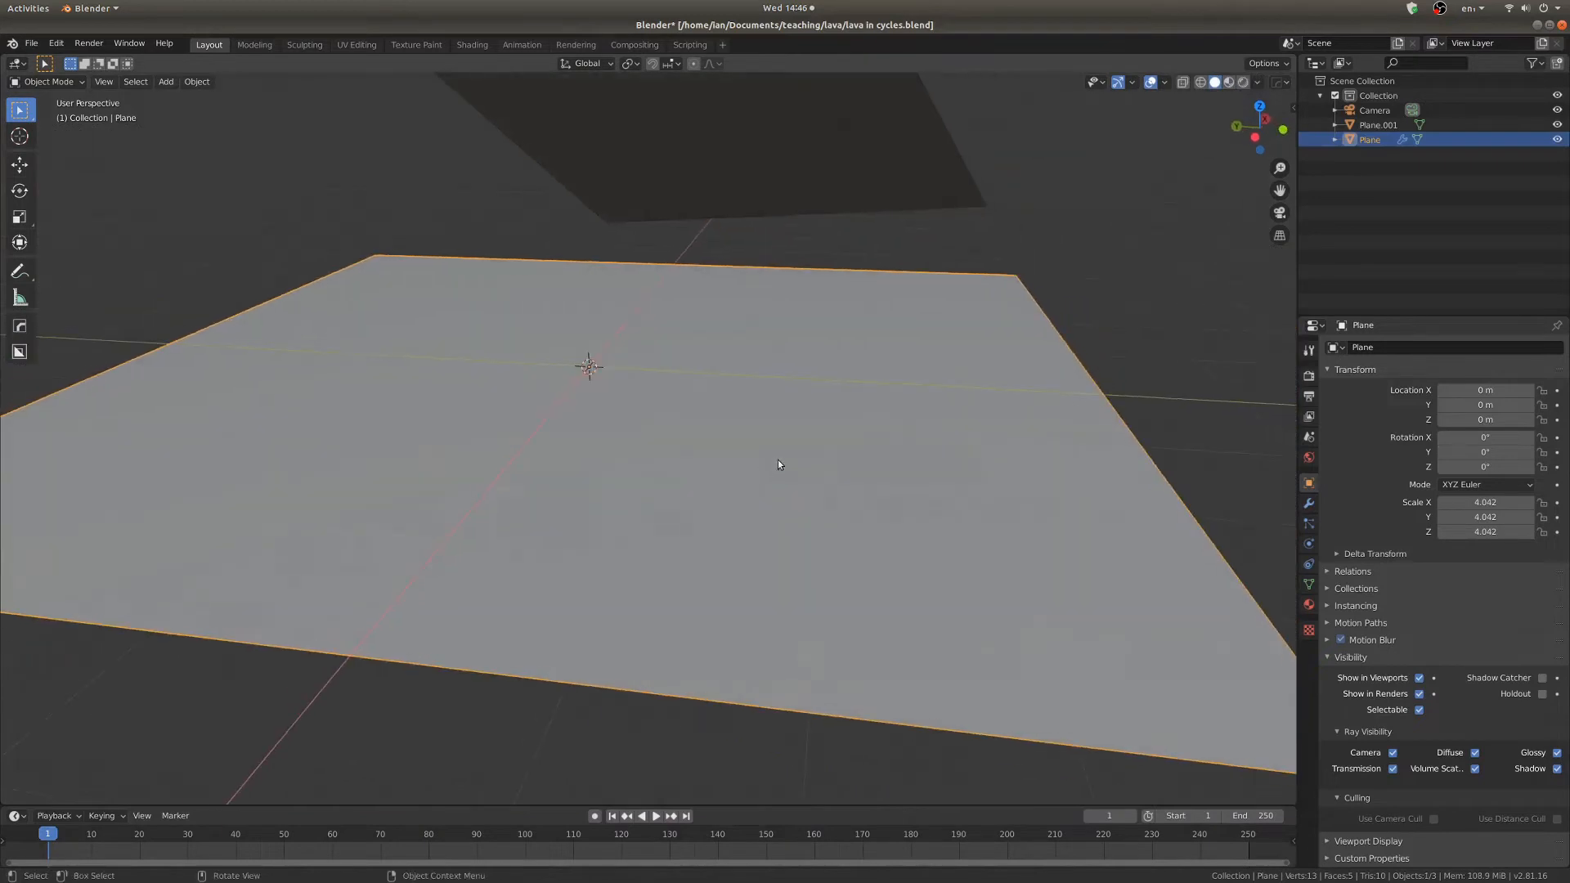
Review the Cycles render engine's feature set and the lava plane's adaptive Subdivision modifier.
click(1309, 376)
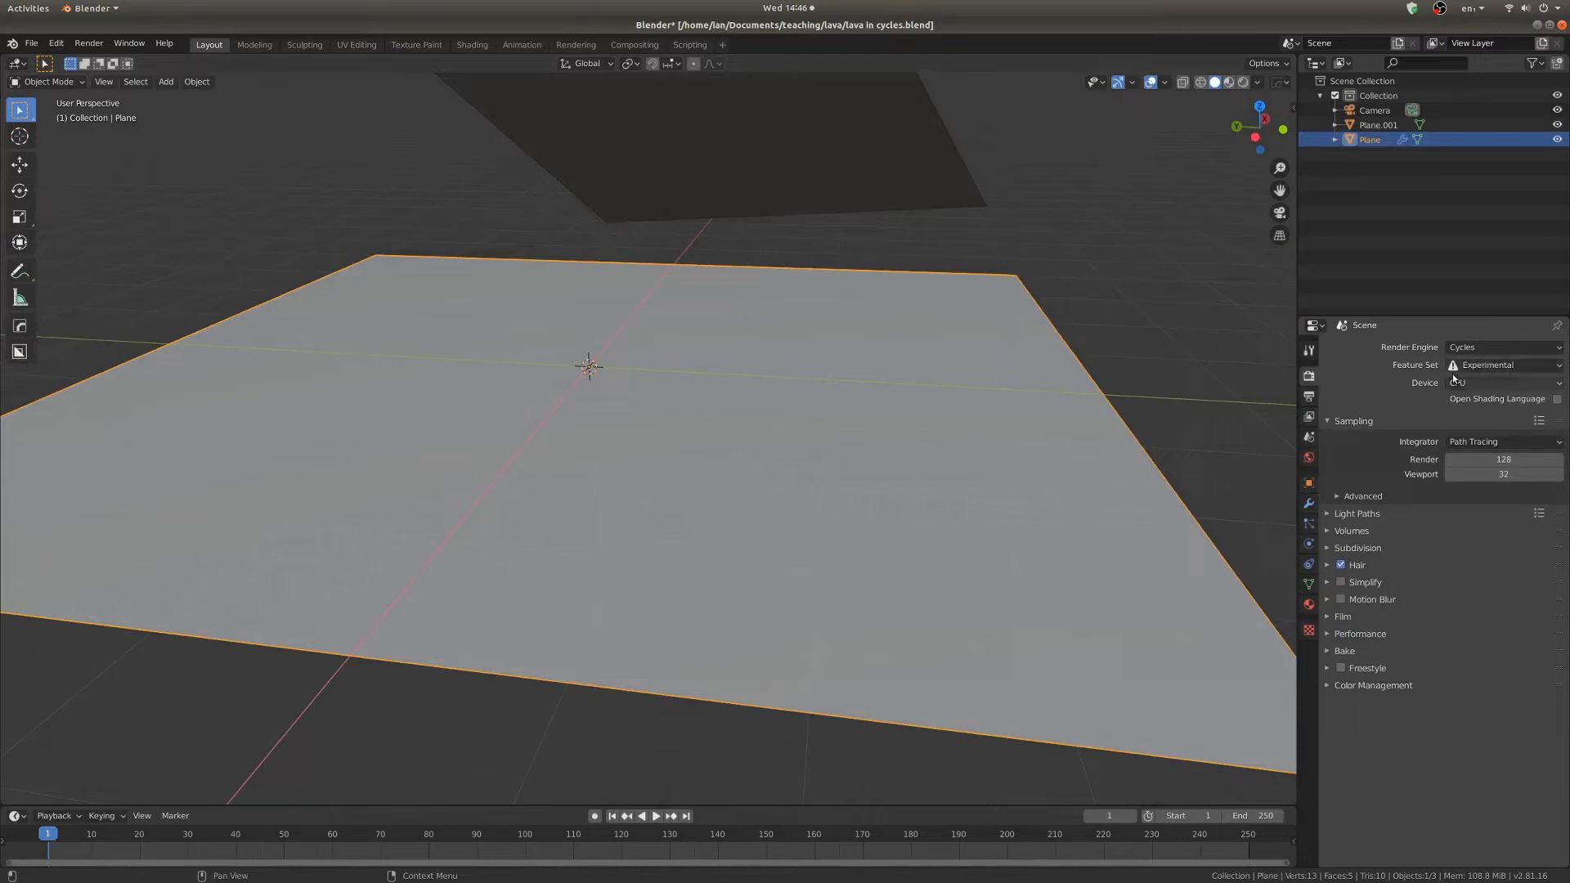
click(1309, 503)
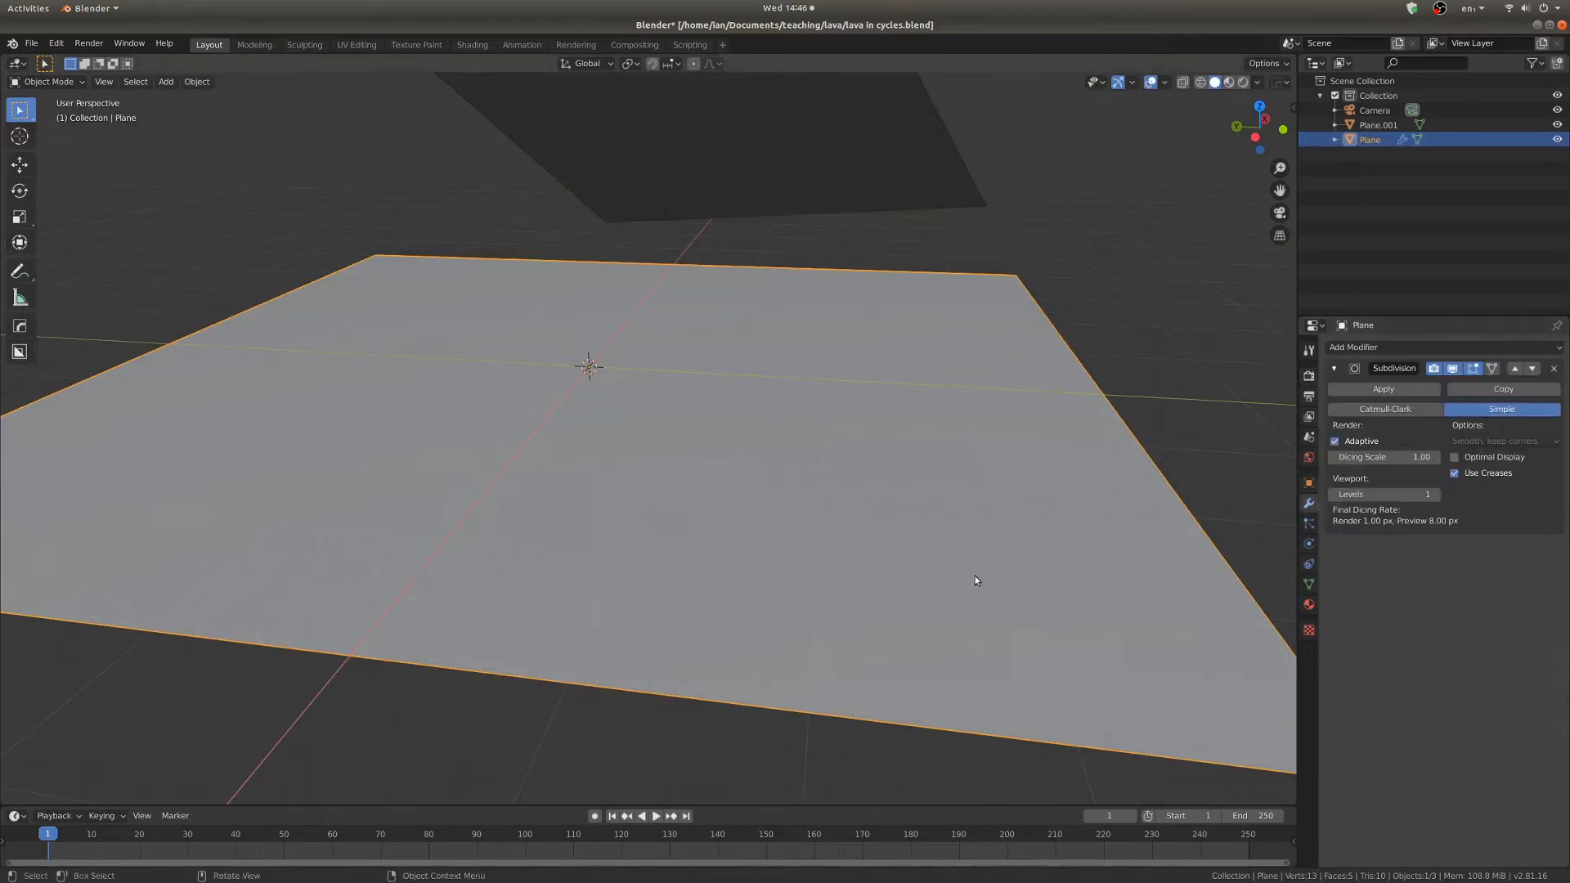
click(1388, 349)
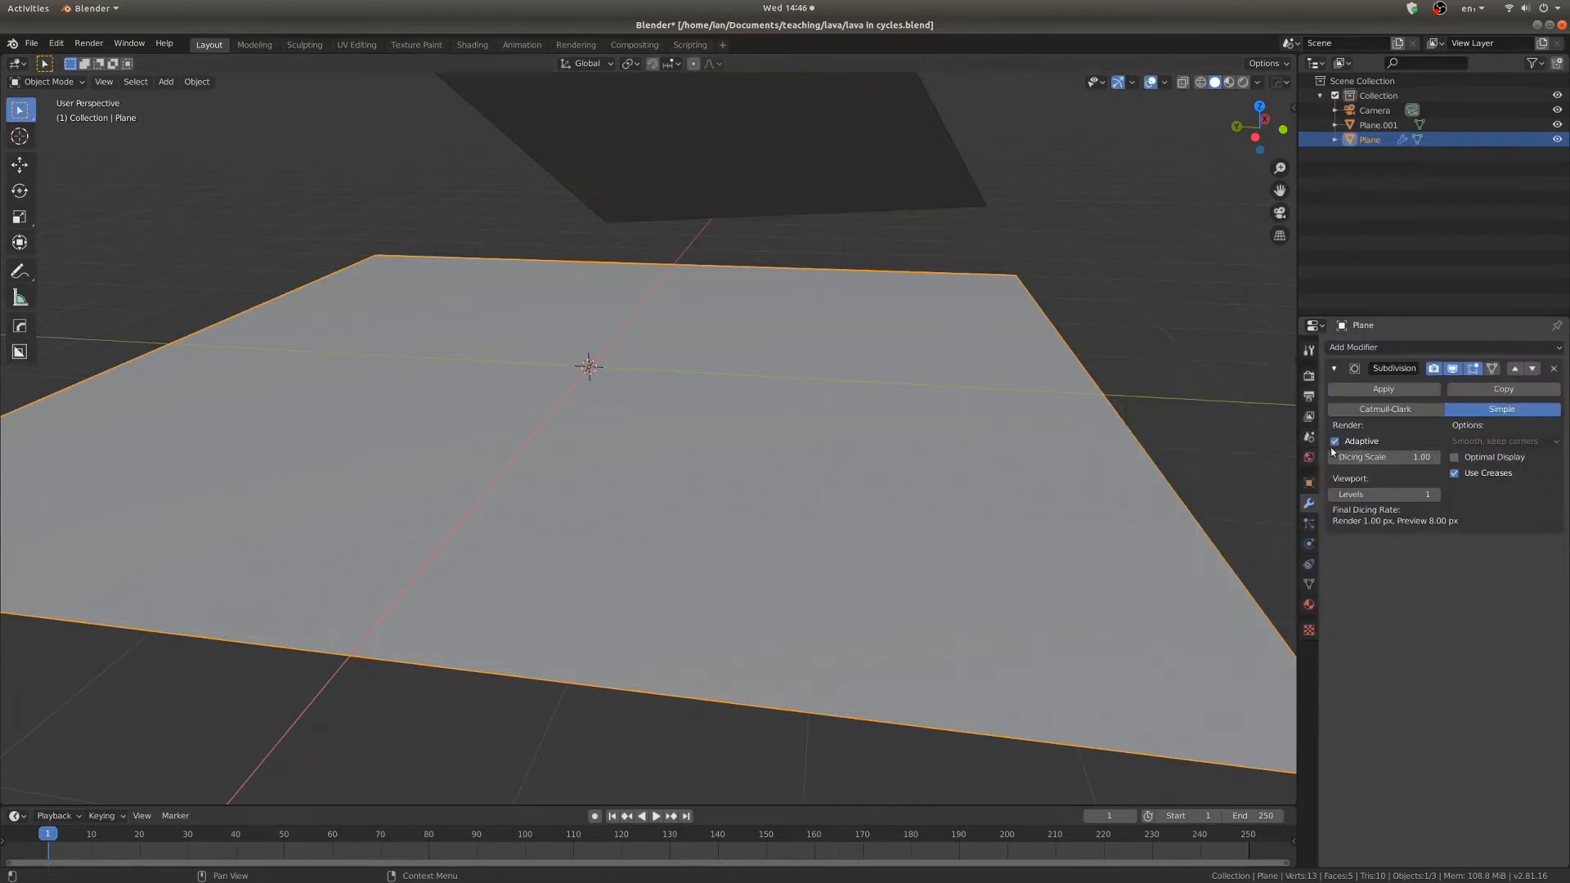
Expand the lava material's settings and show the available surface displacement methods.
click(1308, 604)
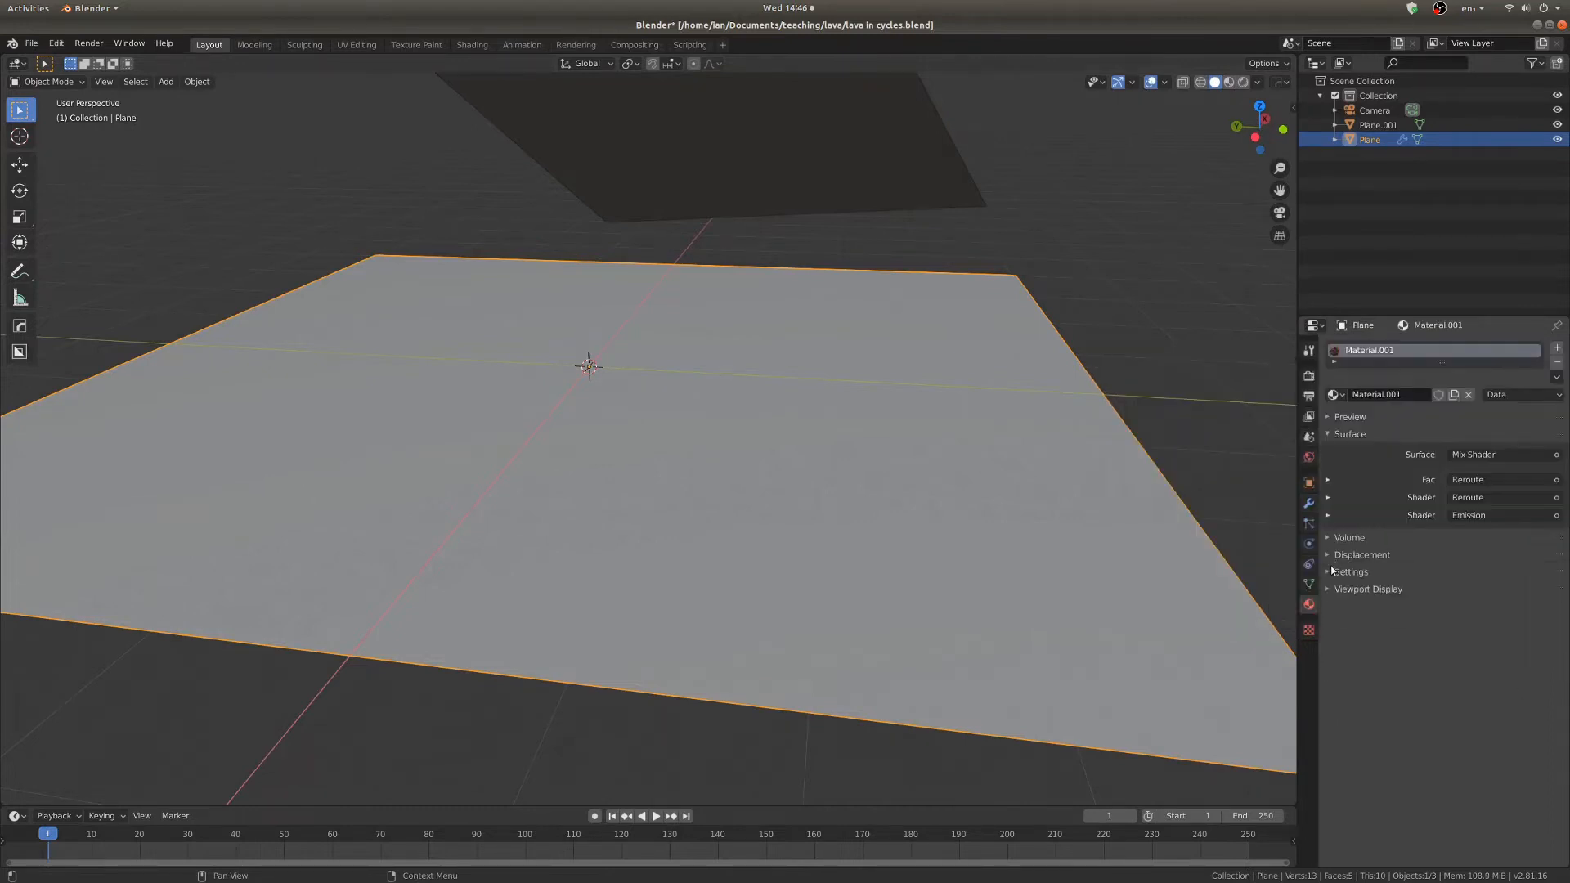
click(1328, 573)
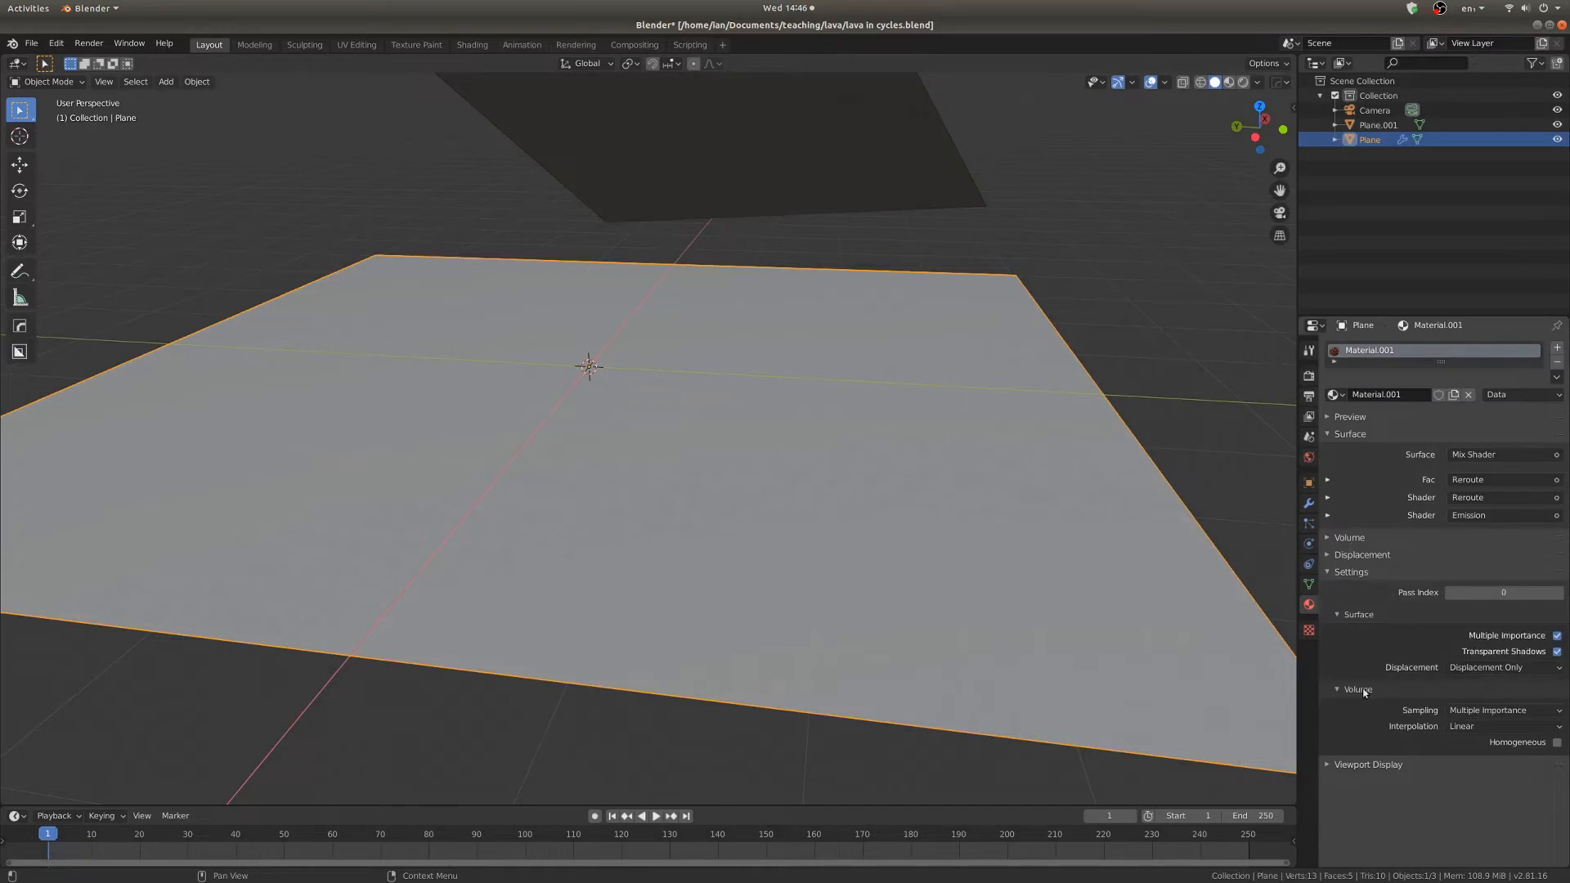
click(1489, 669)
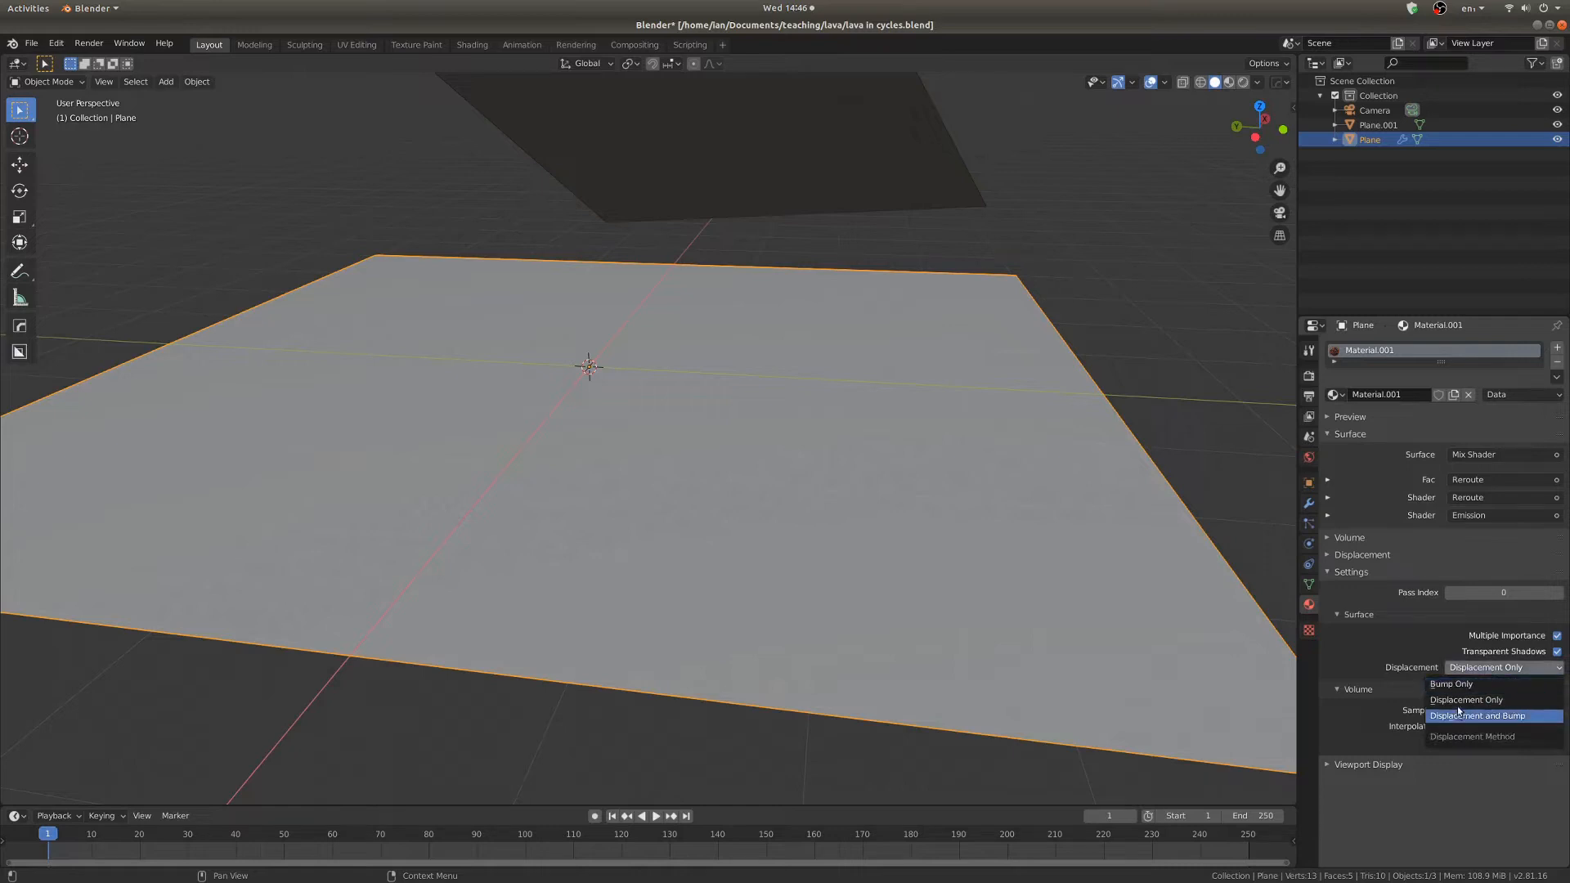
Inspect the displaced lava plane from the side in rendered shading, and return to solid shading.
middle_drag(965, 648, 564, 561)
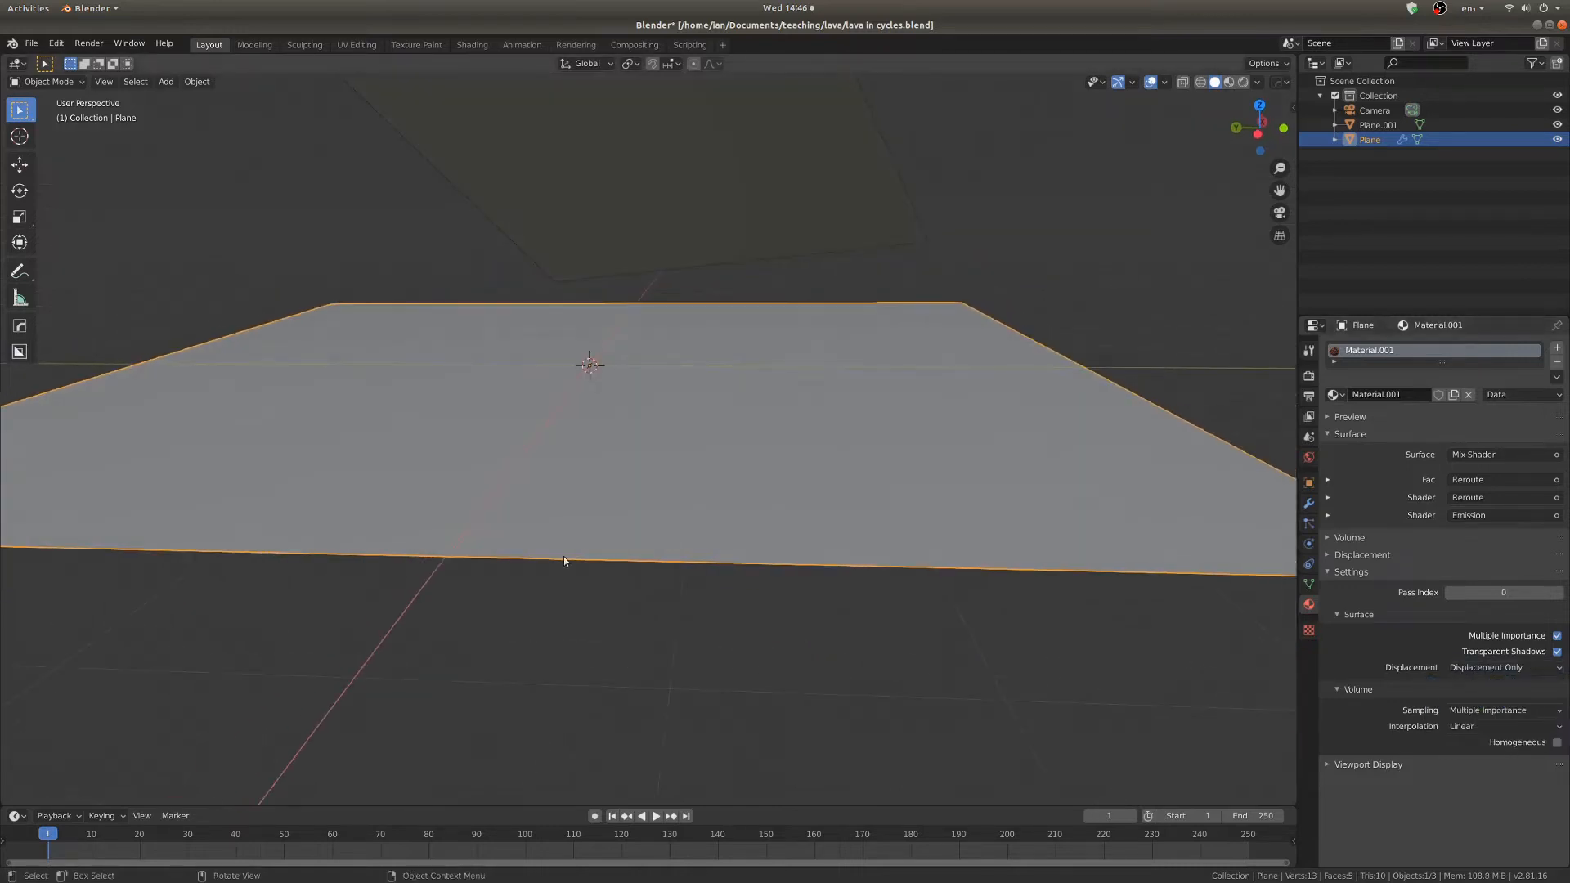
key(z)
click(704, 471)
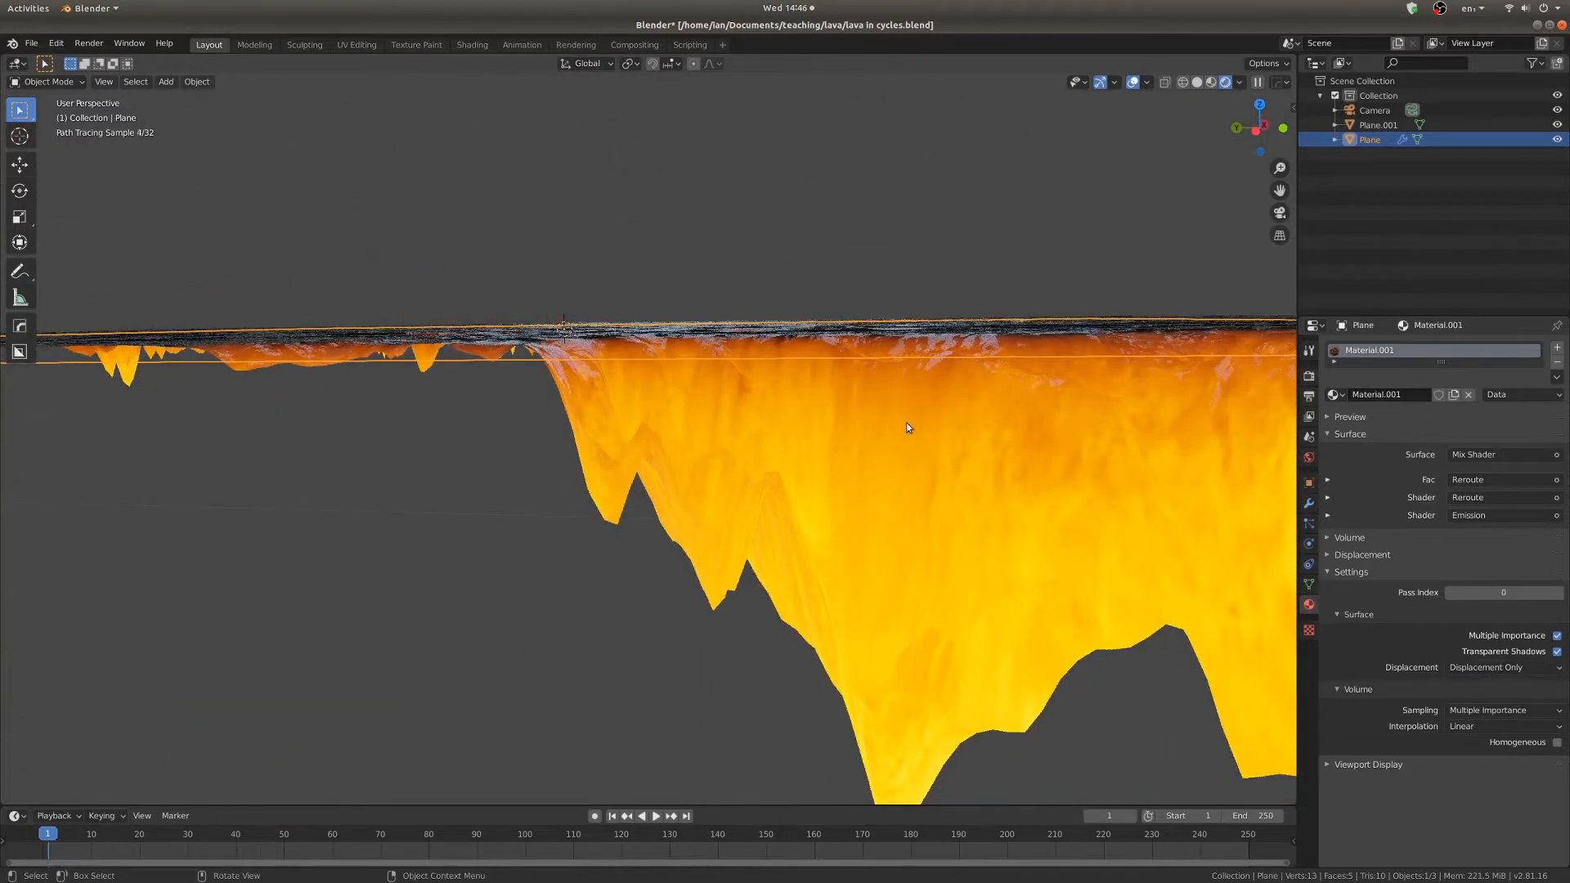
scroll(906, 424, down, 4)
middle_drag(906, 424, 894, 454)
key(z)
click(773, 491)
Switch to the Shading workspace and maximize the node editor to examine the nodes leading to Displacement.
click(473, 44)
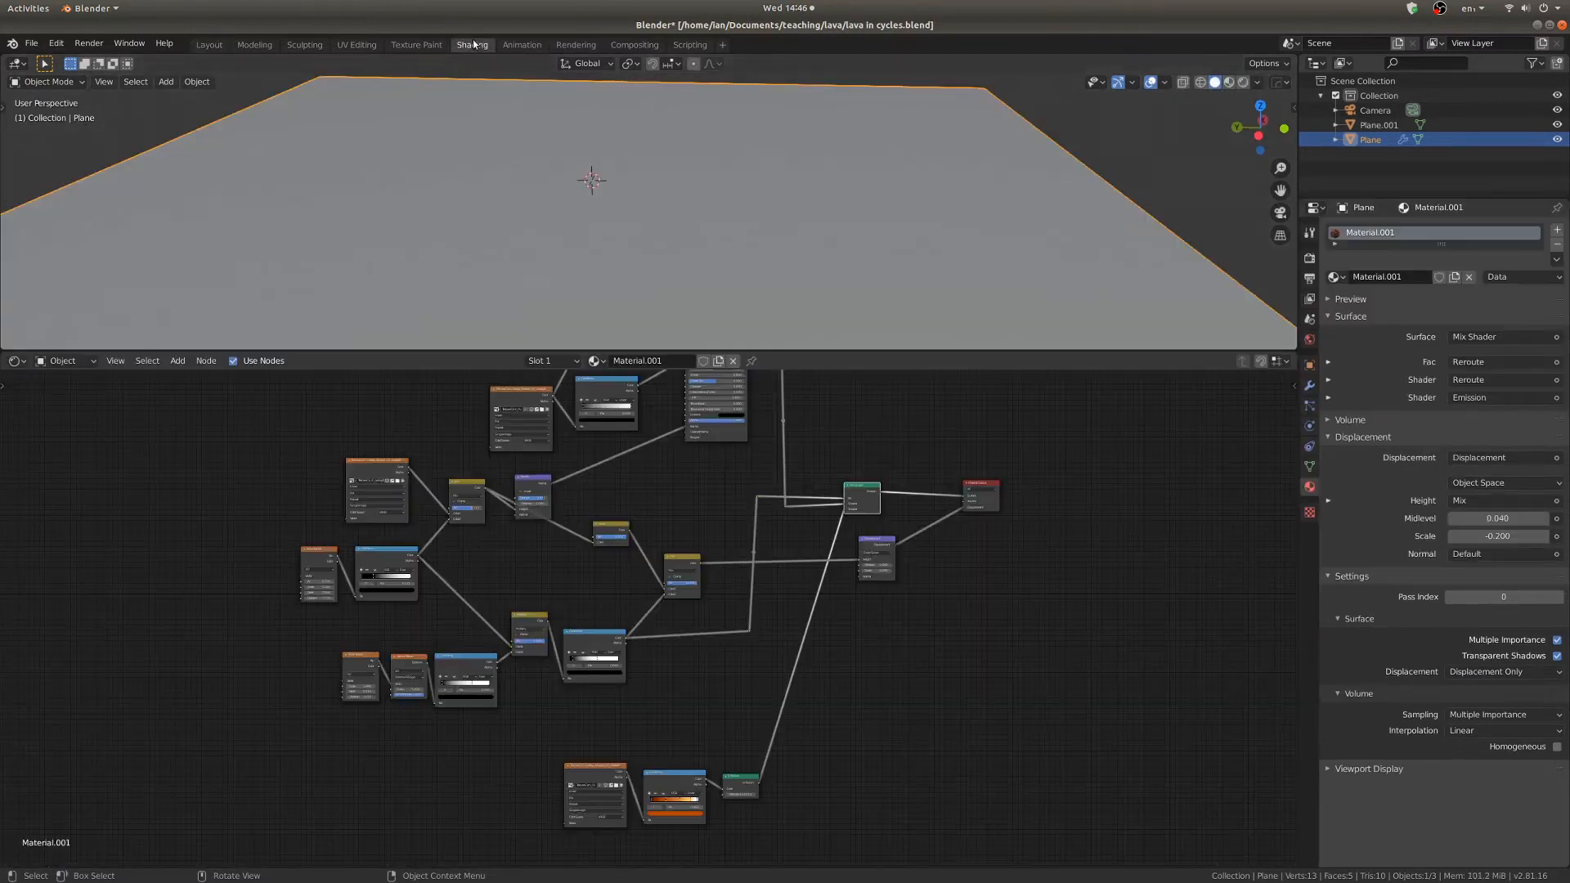
key(Home)
scroll(491, 531, up, 3)
scroll(507, 538, down, 2)
middle_drag(512, 540, 541, 595)
middle_drag(639, 598, 613, 509)
scroll(613, 510, up, 1)
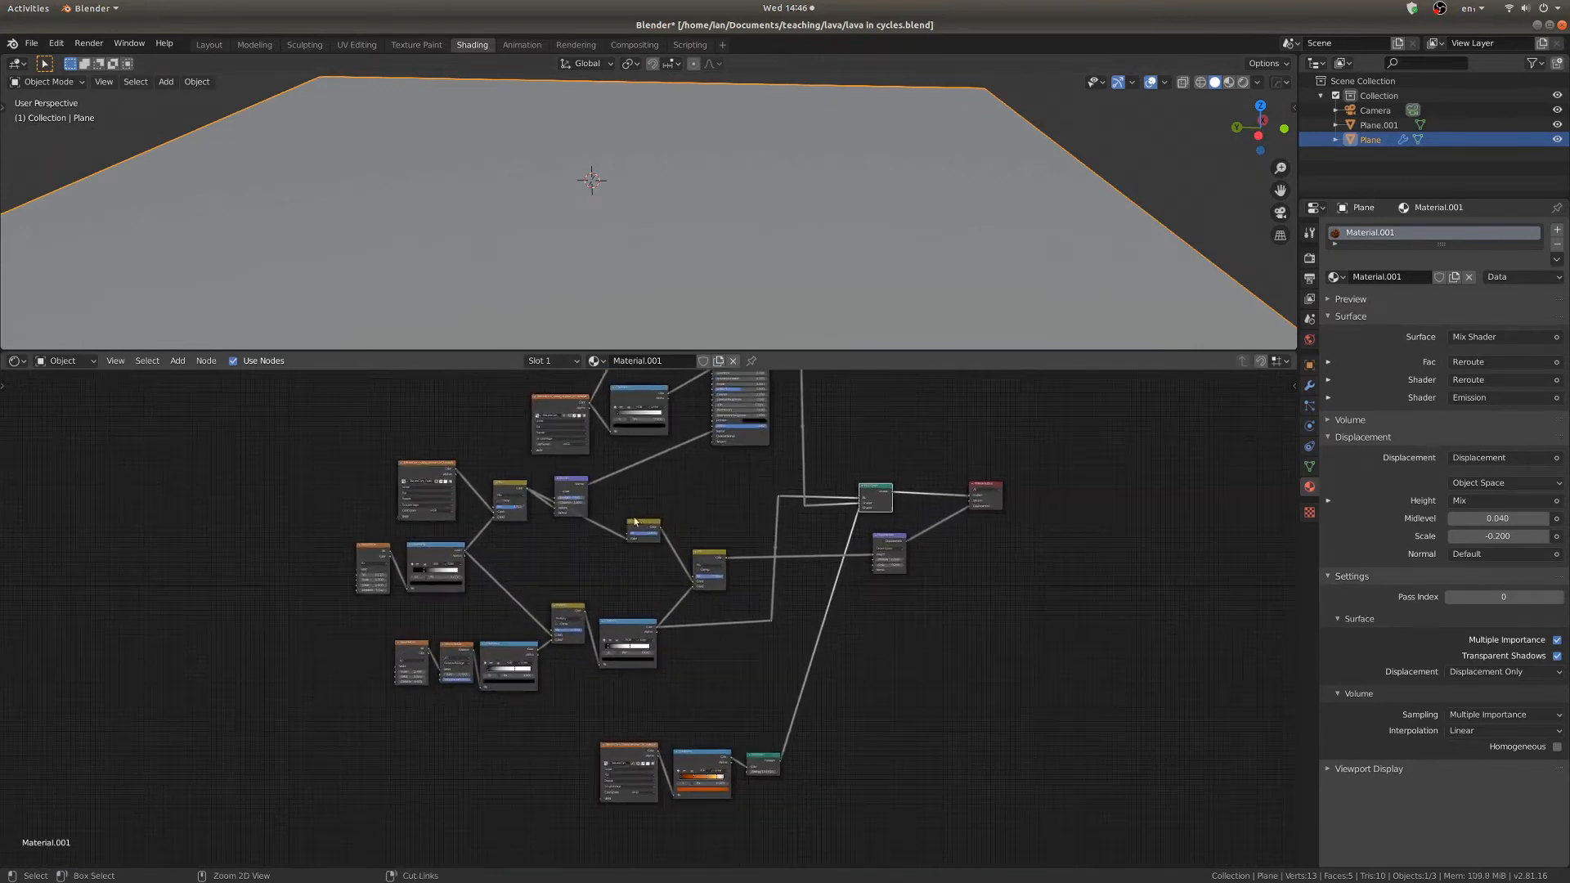
key(ctrl+space)
scroll(694, 540, up, 3)
middle_drag(903, 485, 700, 597)
scroll(914, 430, up, 2)
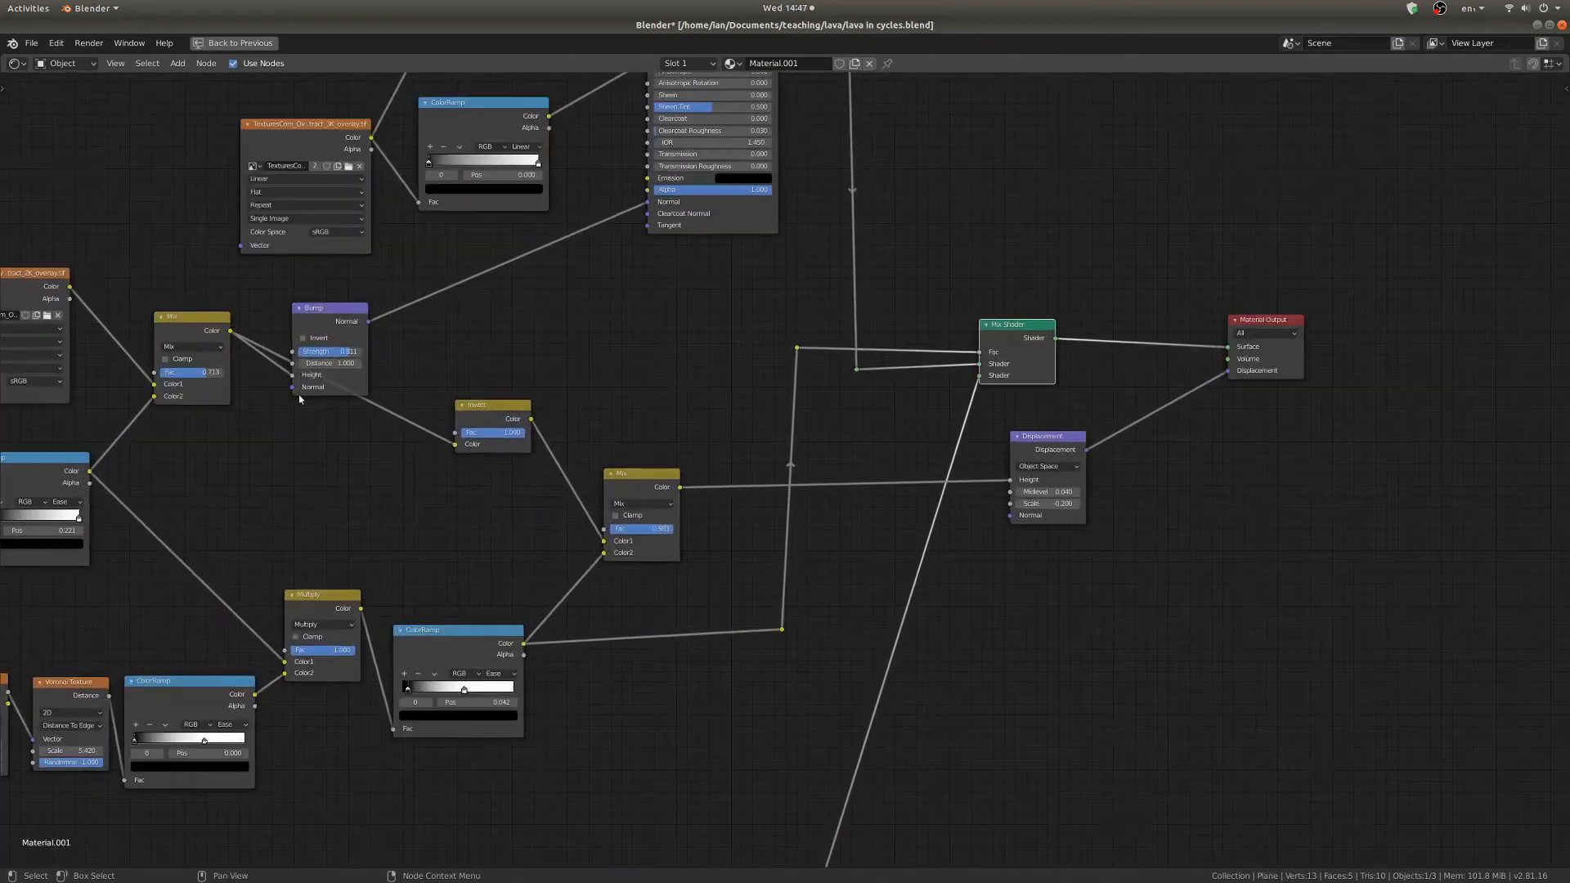
Nudge the overlay texture's Mix node and the Bump node it feeds slightly apart.
scroll(303, 396, up, 2)
middle_drag(313, 368, 777, 354)
scroll(785, 343, up, 1)
drag(518, 261, 503, 252)
drag(257, 209, 262, 196)
drag(509, 277, 498, 288)
Move the Invert node to just below the Bump node.
middle_drag(932, 357, 881, 360)
drag(876, 379, 673, 471)
scroll(752, 436, up, 1)
middle_drag(748, 434, 693, 357)
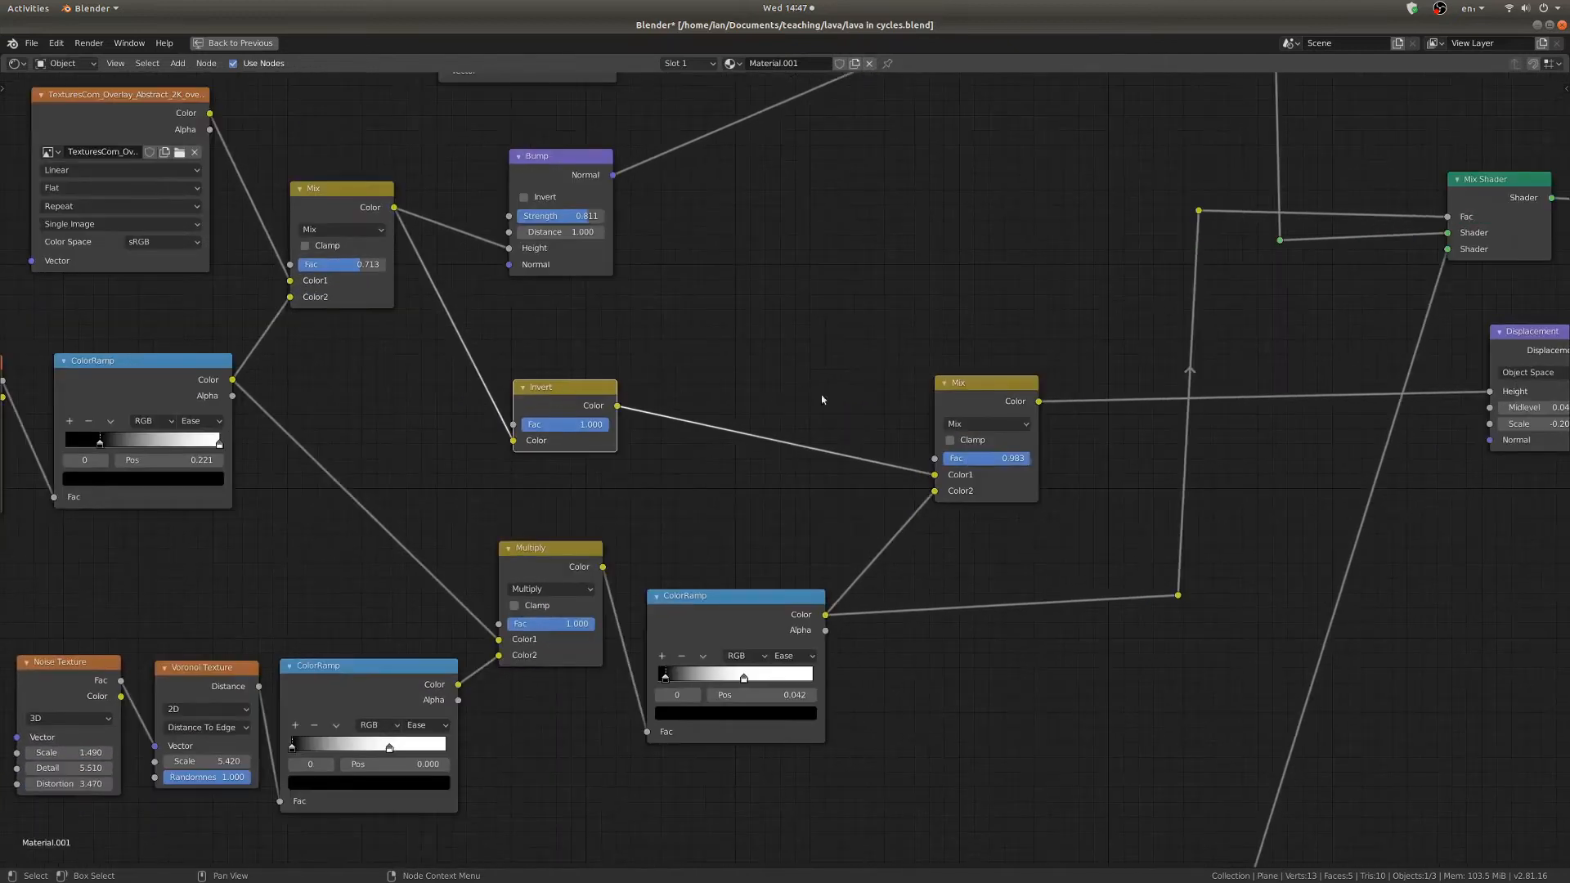
Adjust the position of the Mix node feeding Displacement, and shift and preview the ColorRamp connected to its Color2.
drag(980, 390, 985, 402)
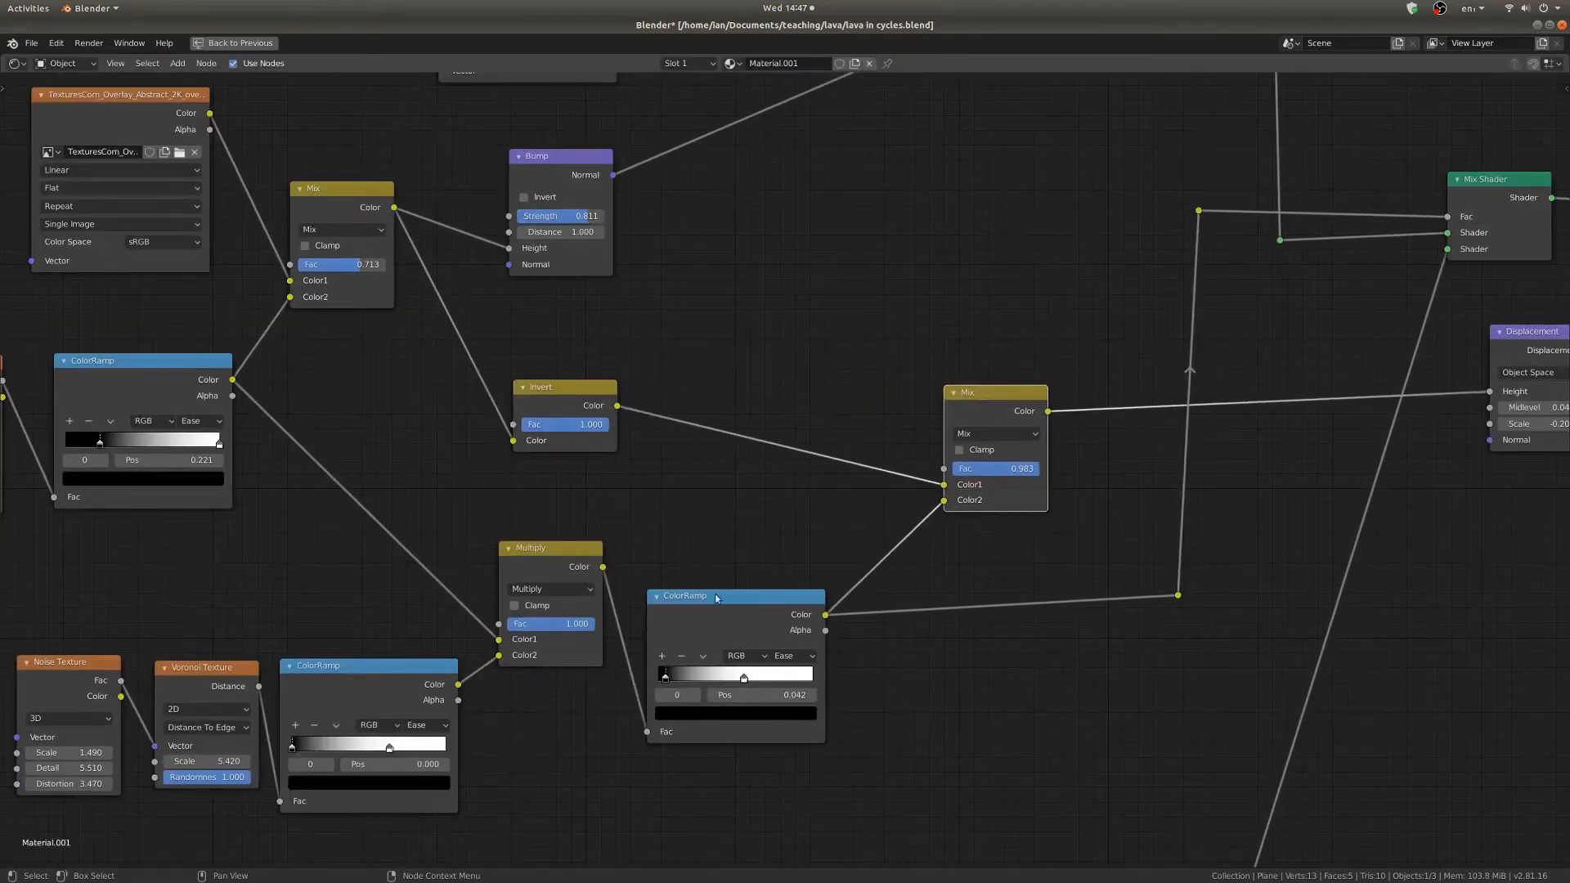
scroll(717, 598, down, 2)
ctrl+shift+click(728, 570)
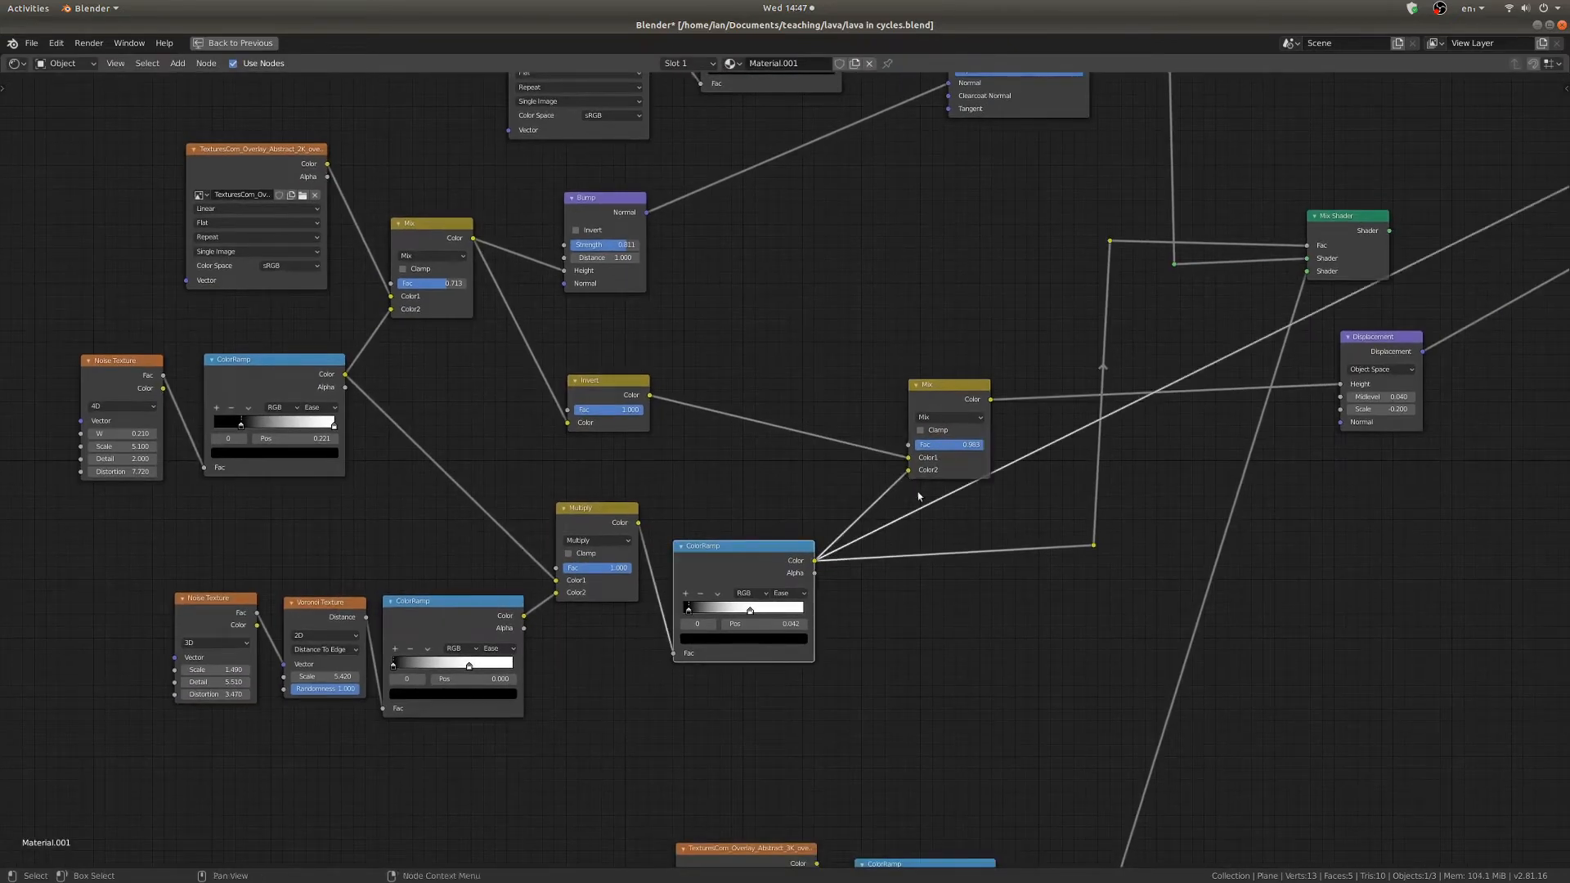
scroll(769, 521, up, 4)
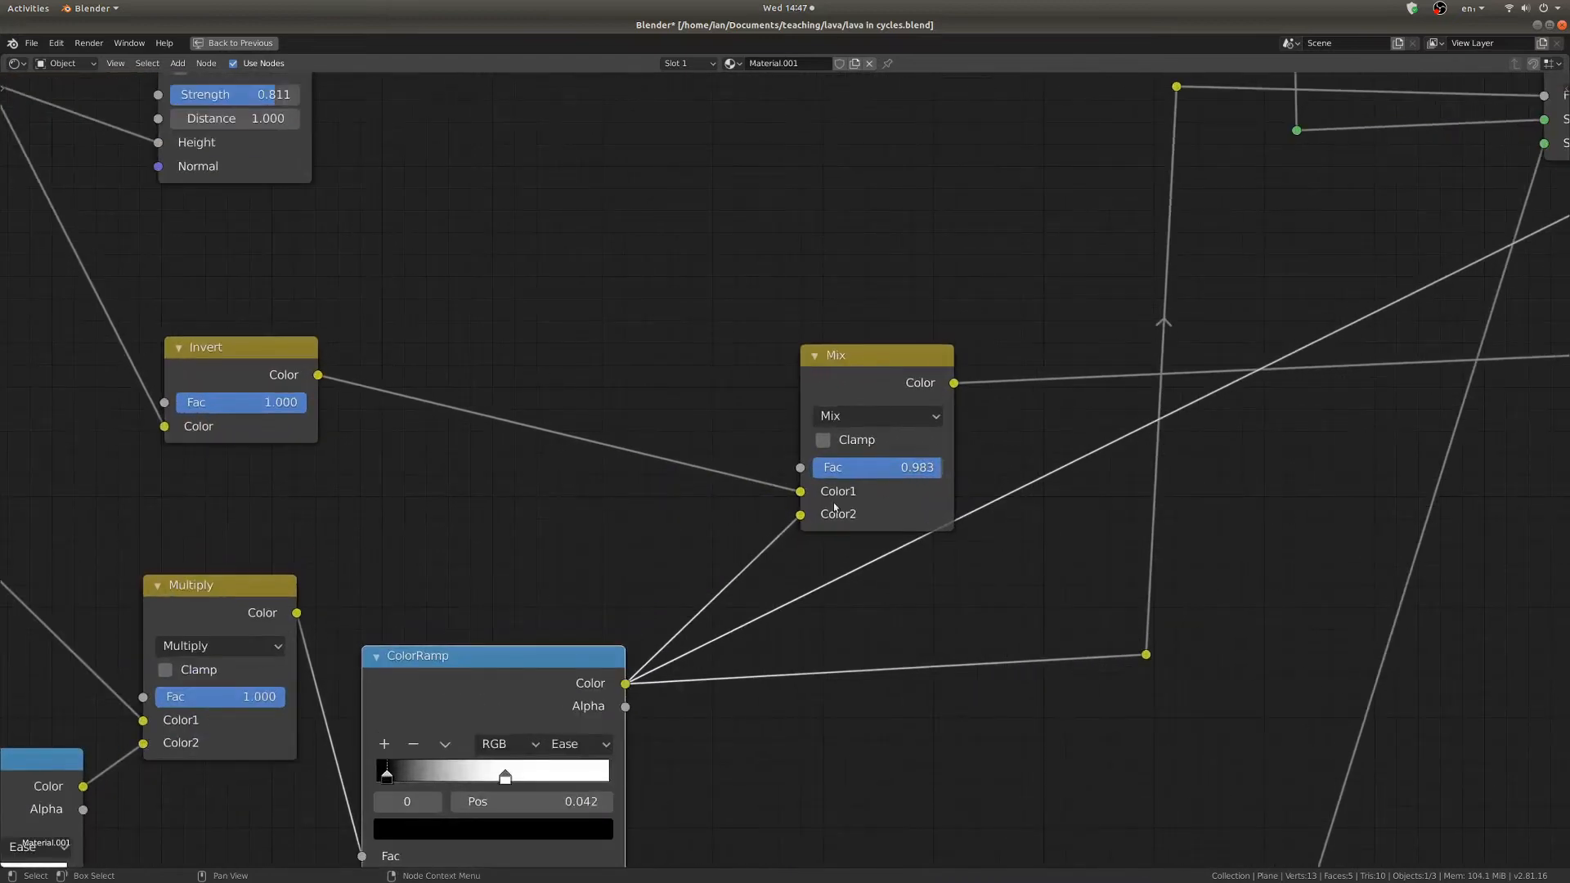
drag(465, 682, 511, 677)
scroll(206, 379, down, 5)
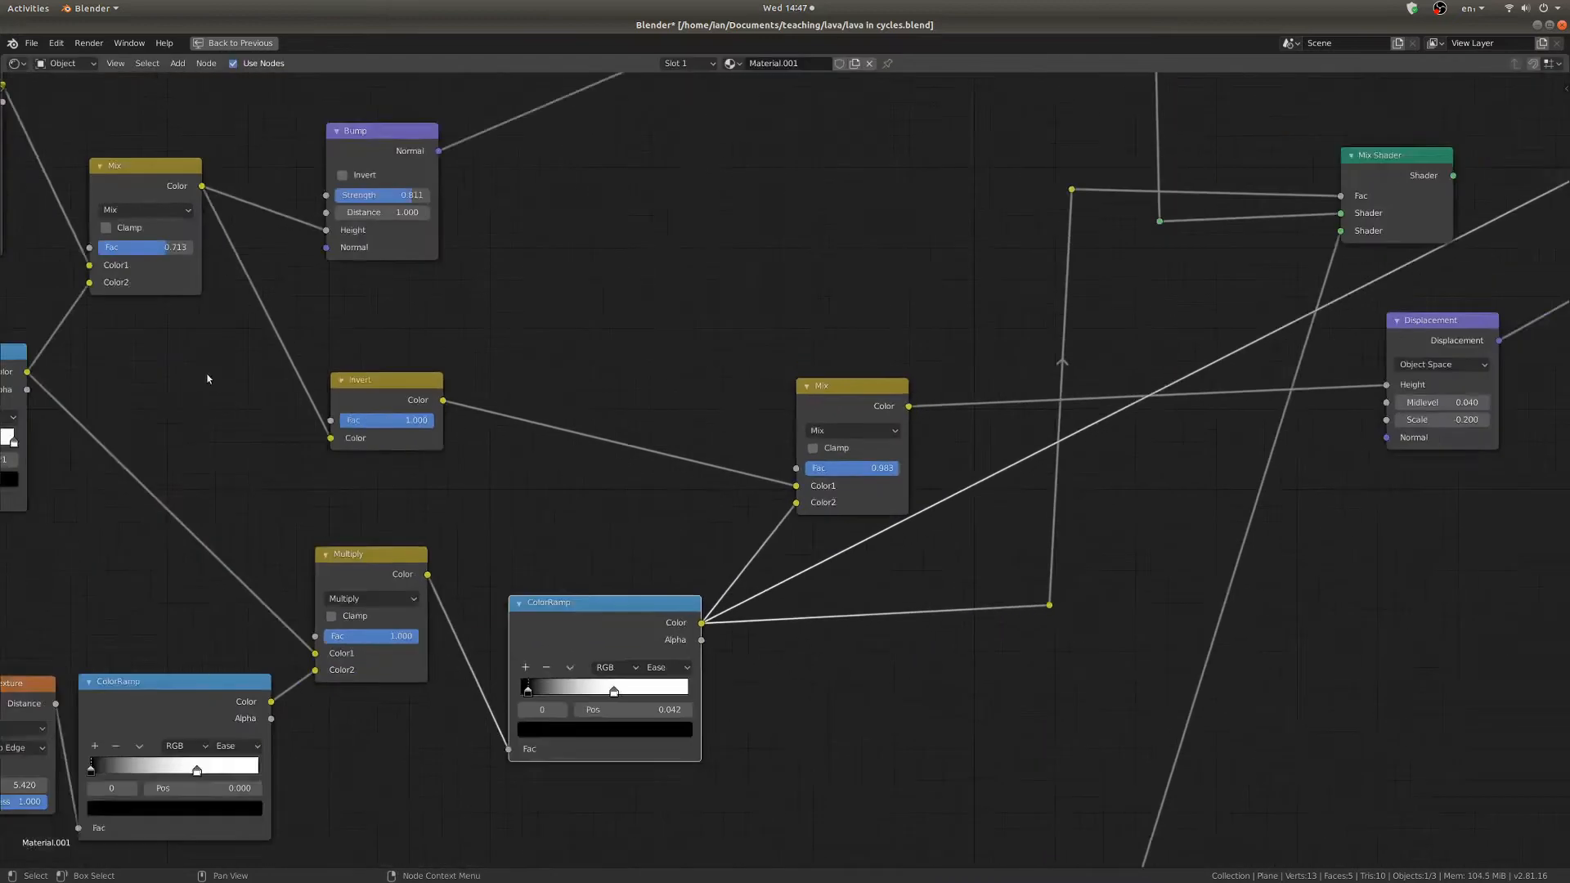
Preview the Mix node that feeds the Displacement node's Height and restore the full Shading layout.
middle_drag(174, 356, 243, 464)
scroll(242, 467, down, 3)
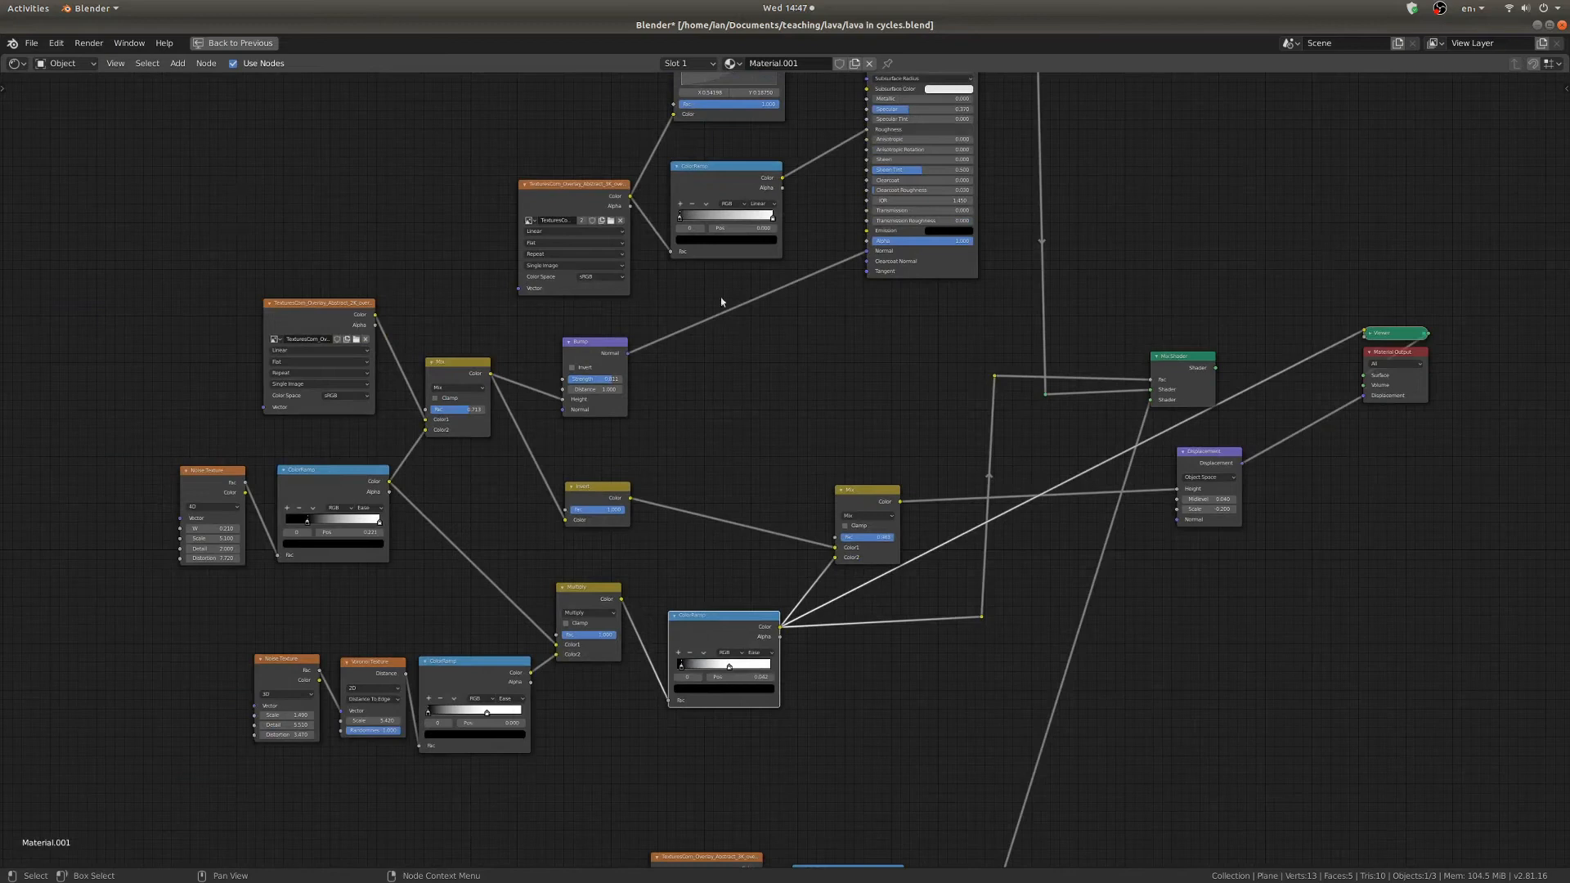
scroll(722, 302, down, 5)
middle_drag(897, 333, 855, 392)
scroll(856, 393, up, 7)
middle_drag(820, 587, 767, 532)
mouse_move(769, 531)
mouse_down()
mouse_move(743, 514)
mouse_move(763, 520)
mouse_up()
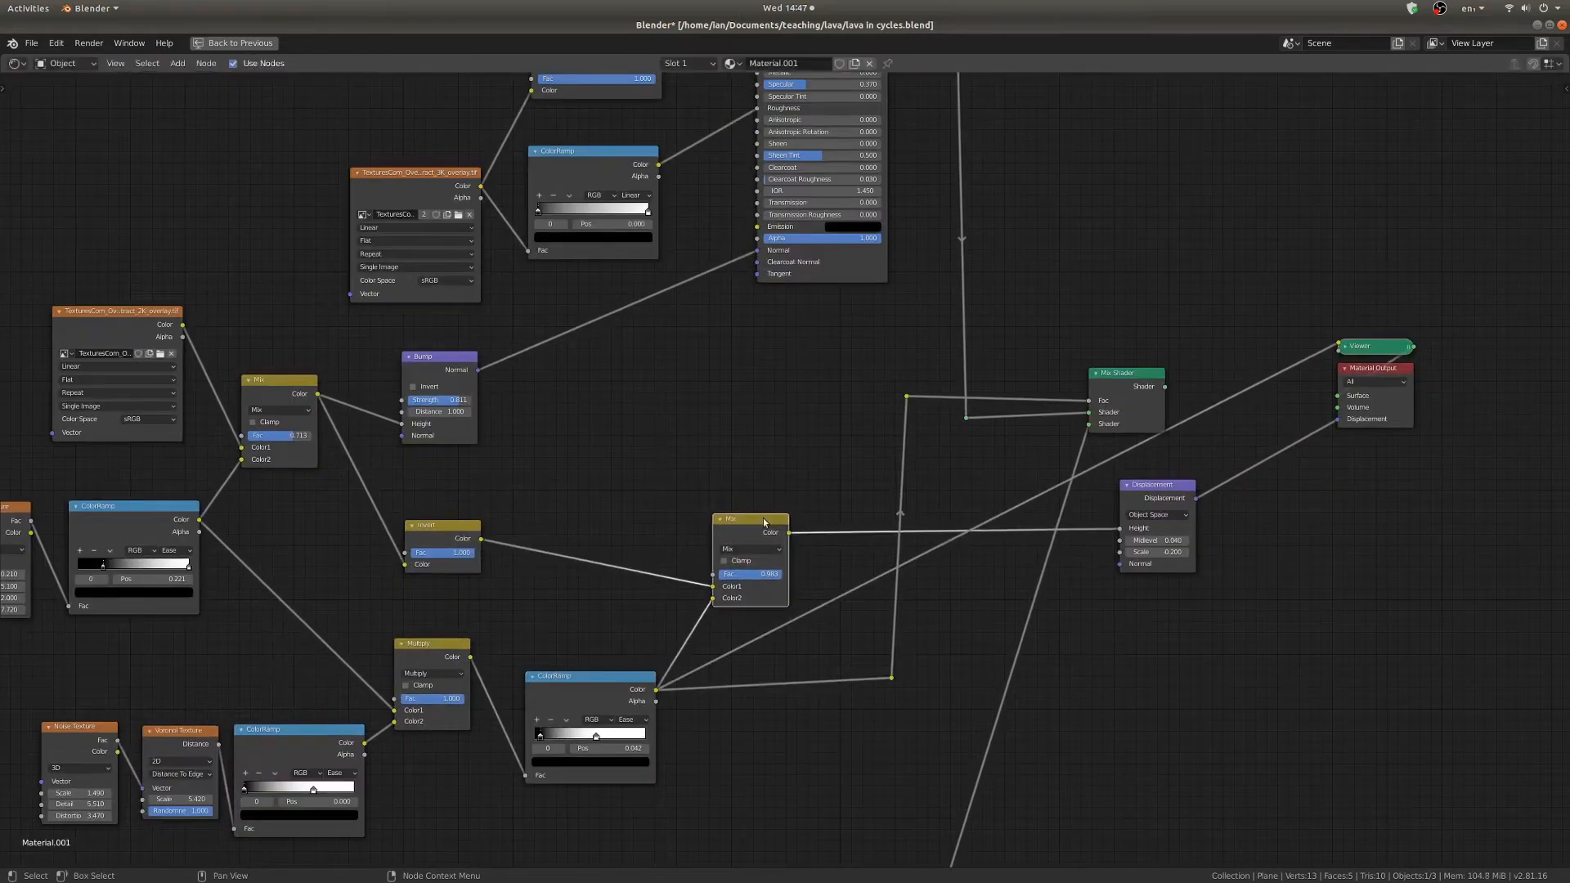
key(ctrl+space)
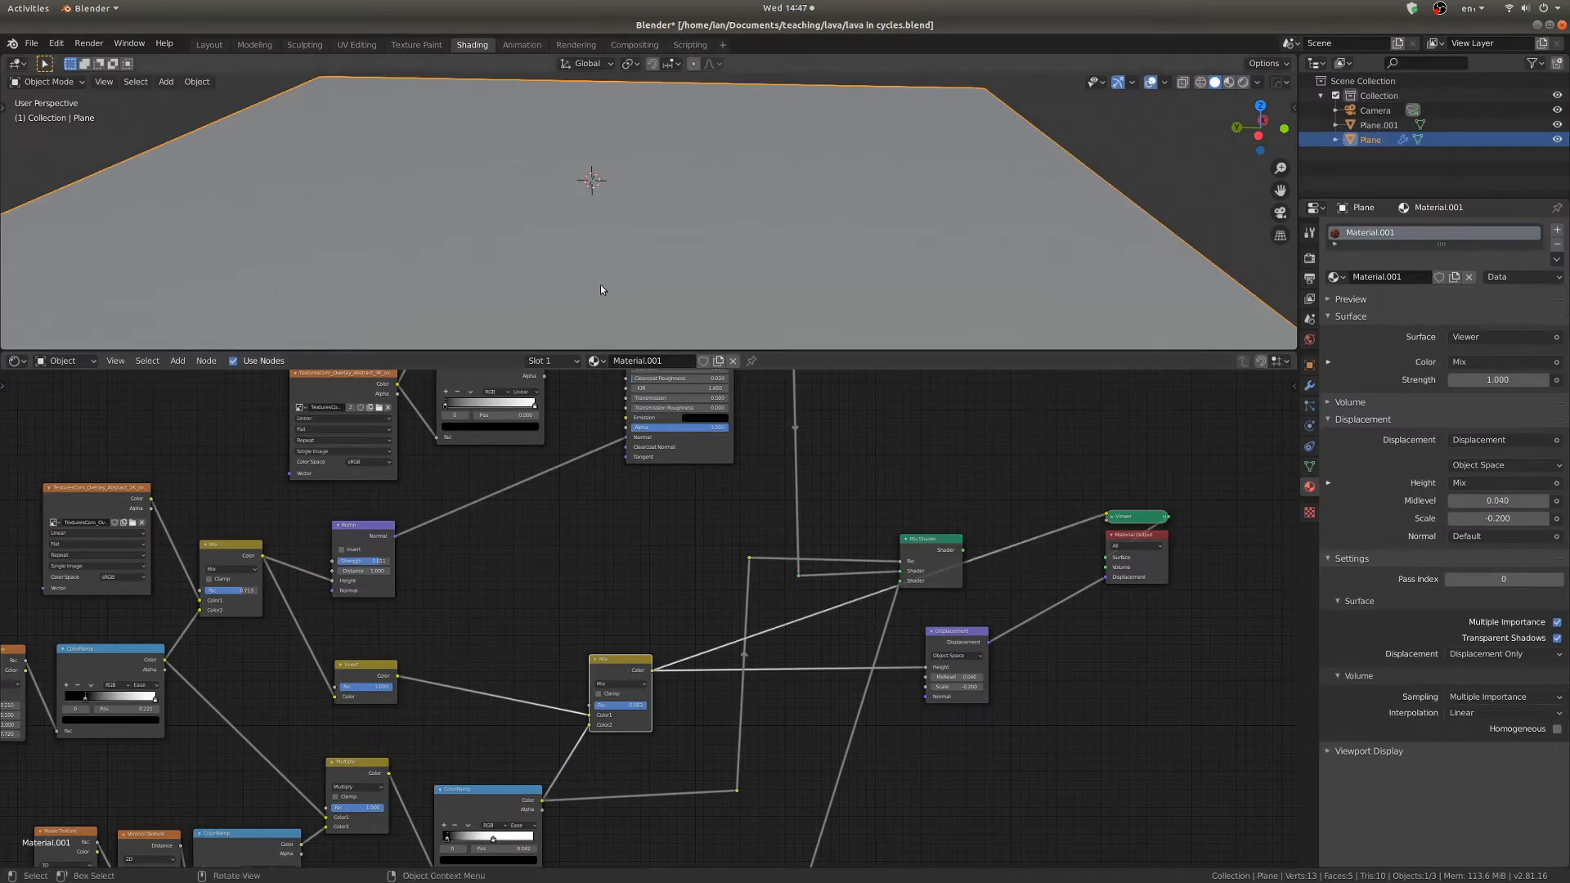
Set the viewport to material preview shading and examine the displacement Mix result across the whole plane.
key(z)
click(517, 180)
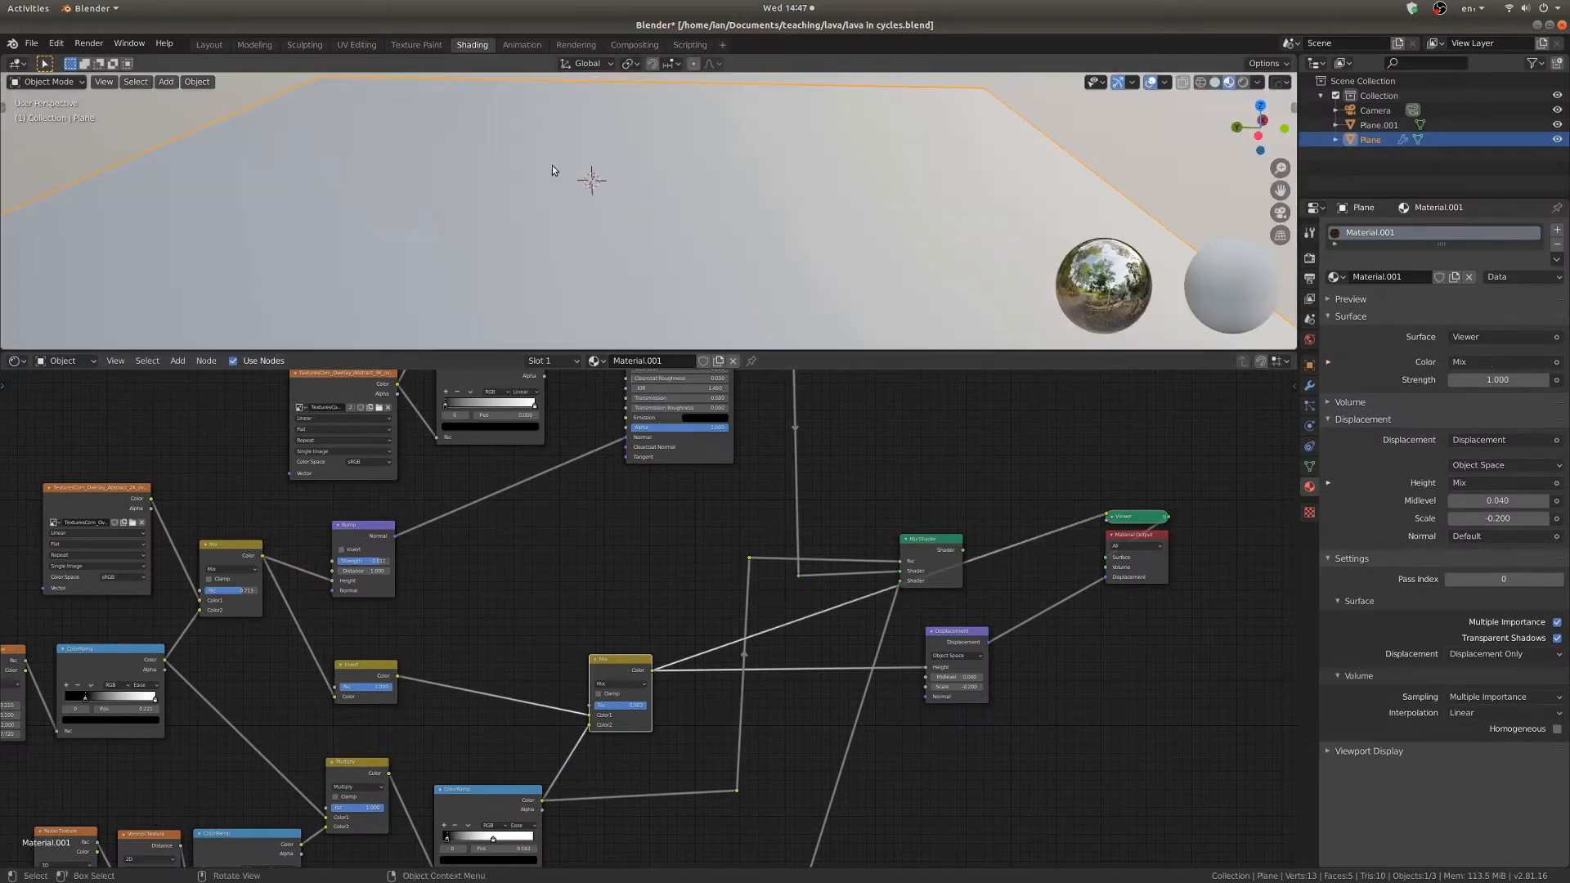
scroll(606, 173, down, 5)
middle_drag(610, 175, 664, 221)
scroll(684, 197, down, 2)
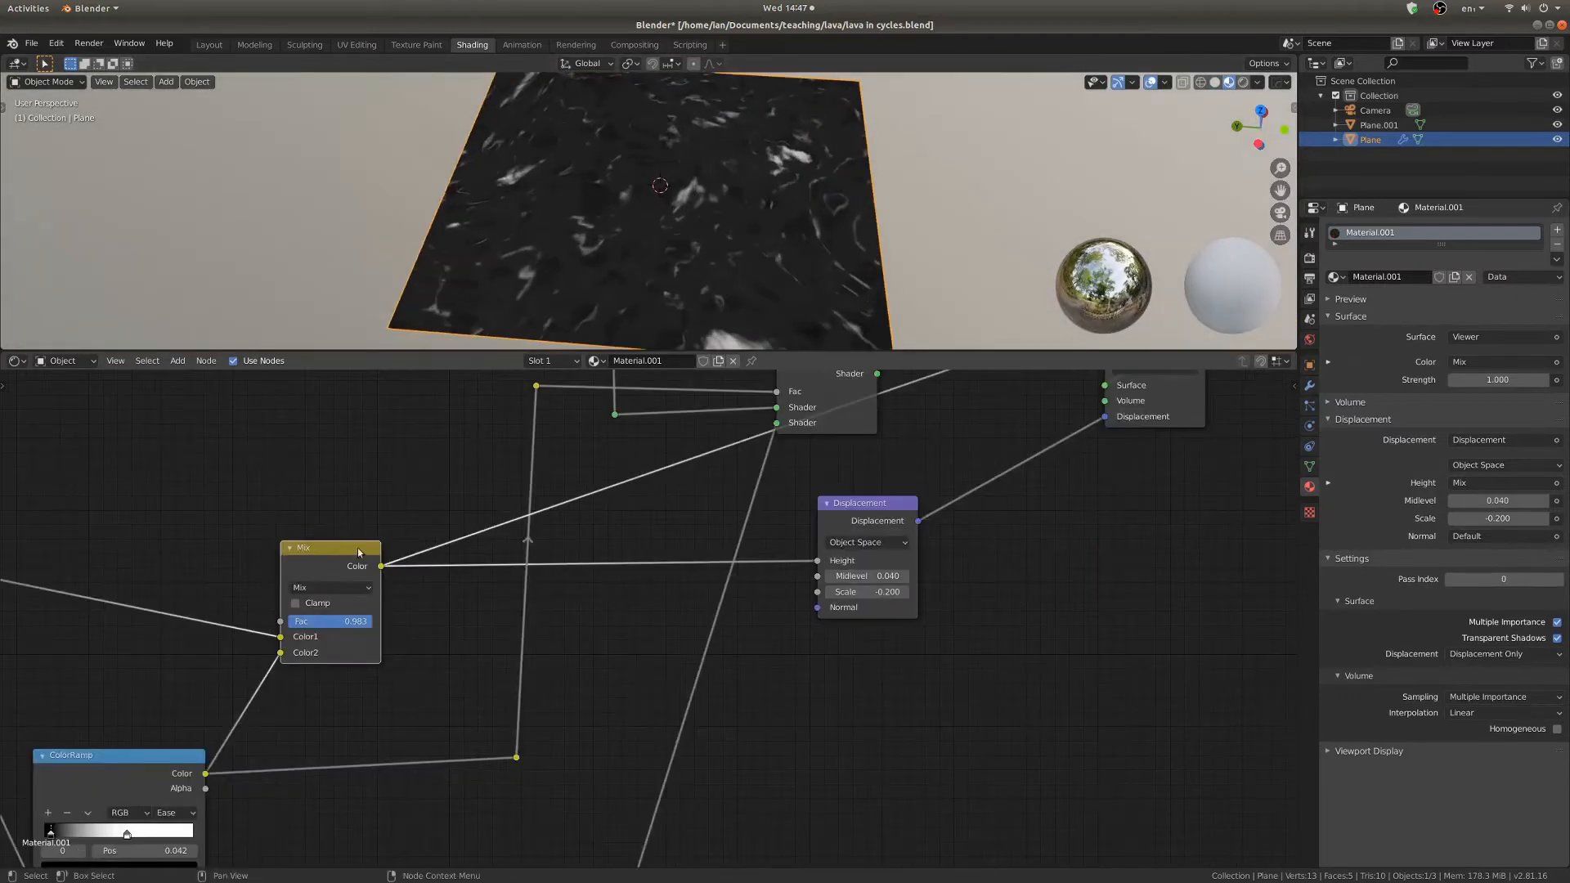
Add a second Displacement node directly below the existing Displacement node.
drag(342, 551, 352, 549)
scroll(655, 638, up, 1)
middle_drag(655, 638, 522, 633)
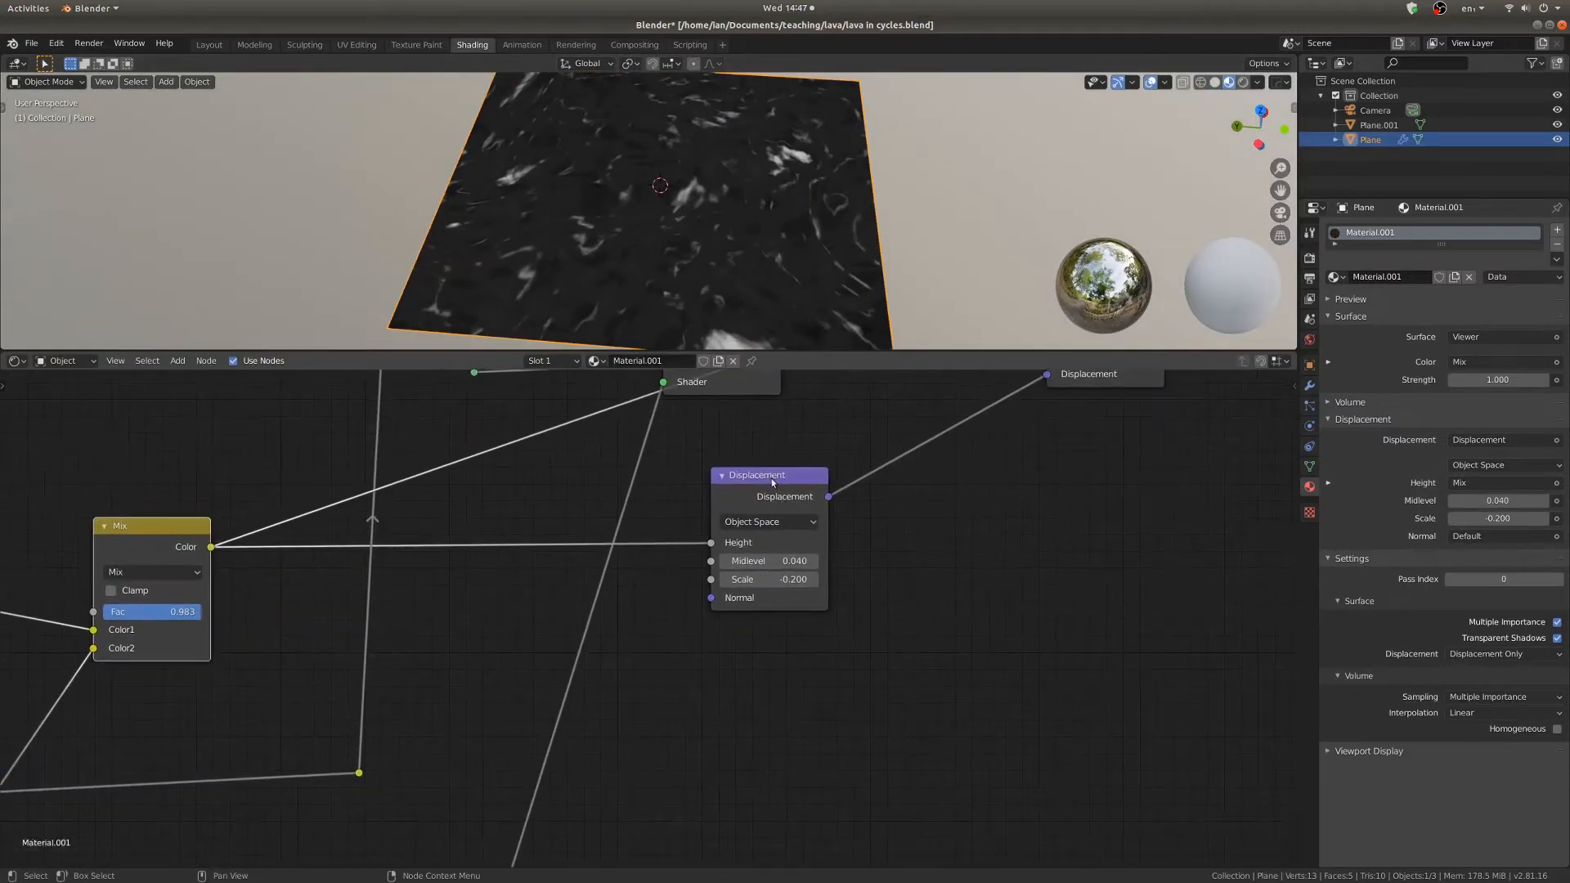
mouse_move(773, 478)
mouse_down()
mouse_move(734, 488)
mouse_move(752, 487)
mouse_up()
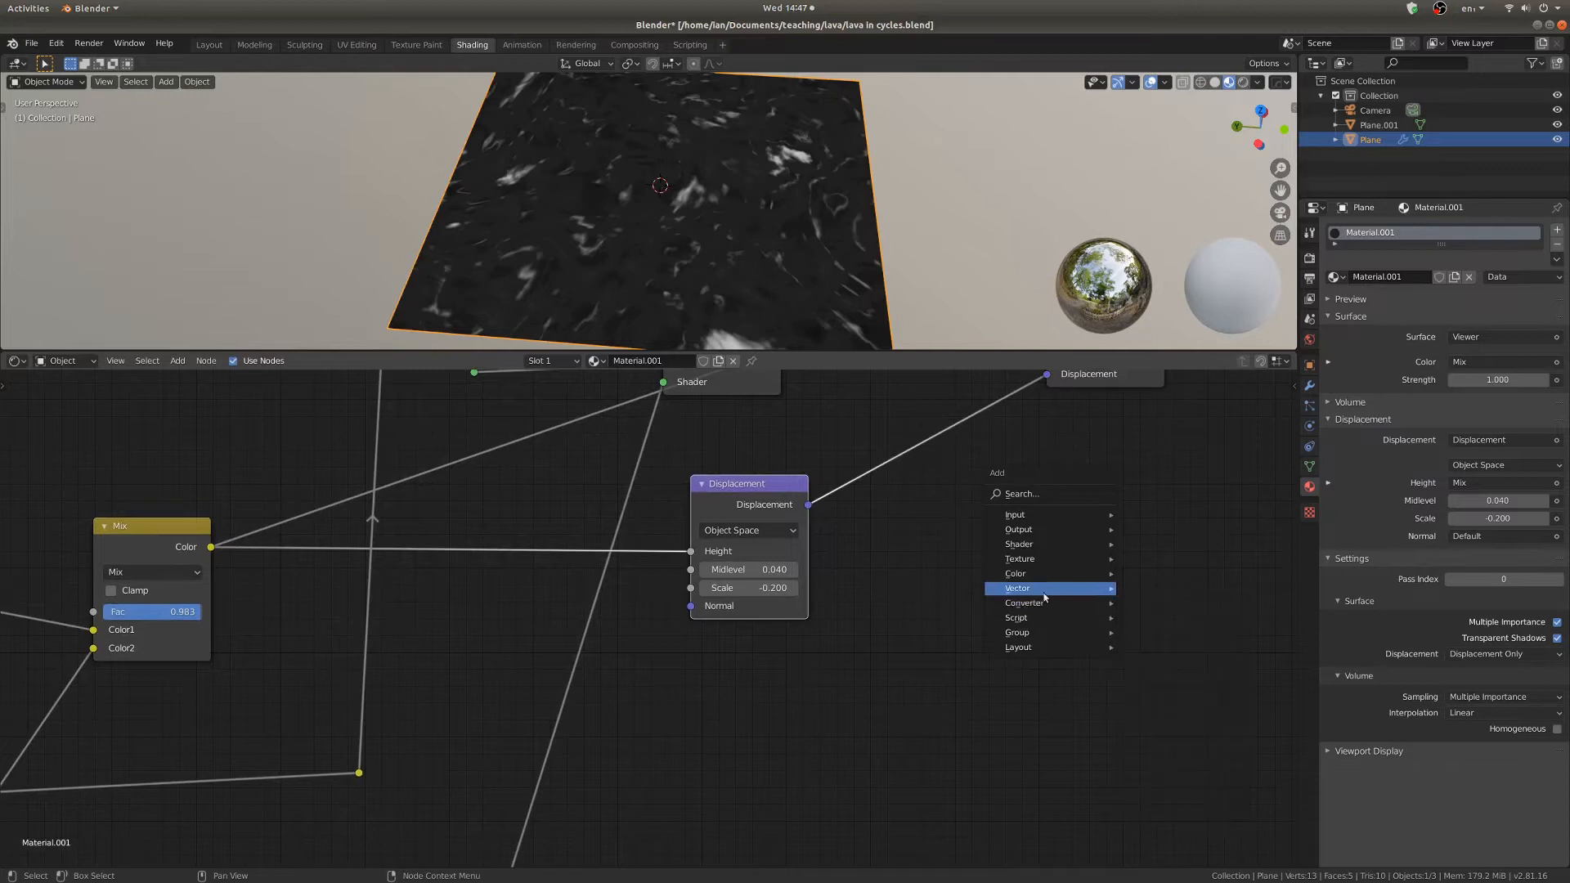
click(1172, 608)
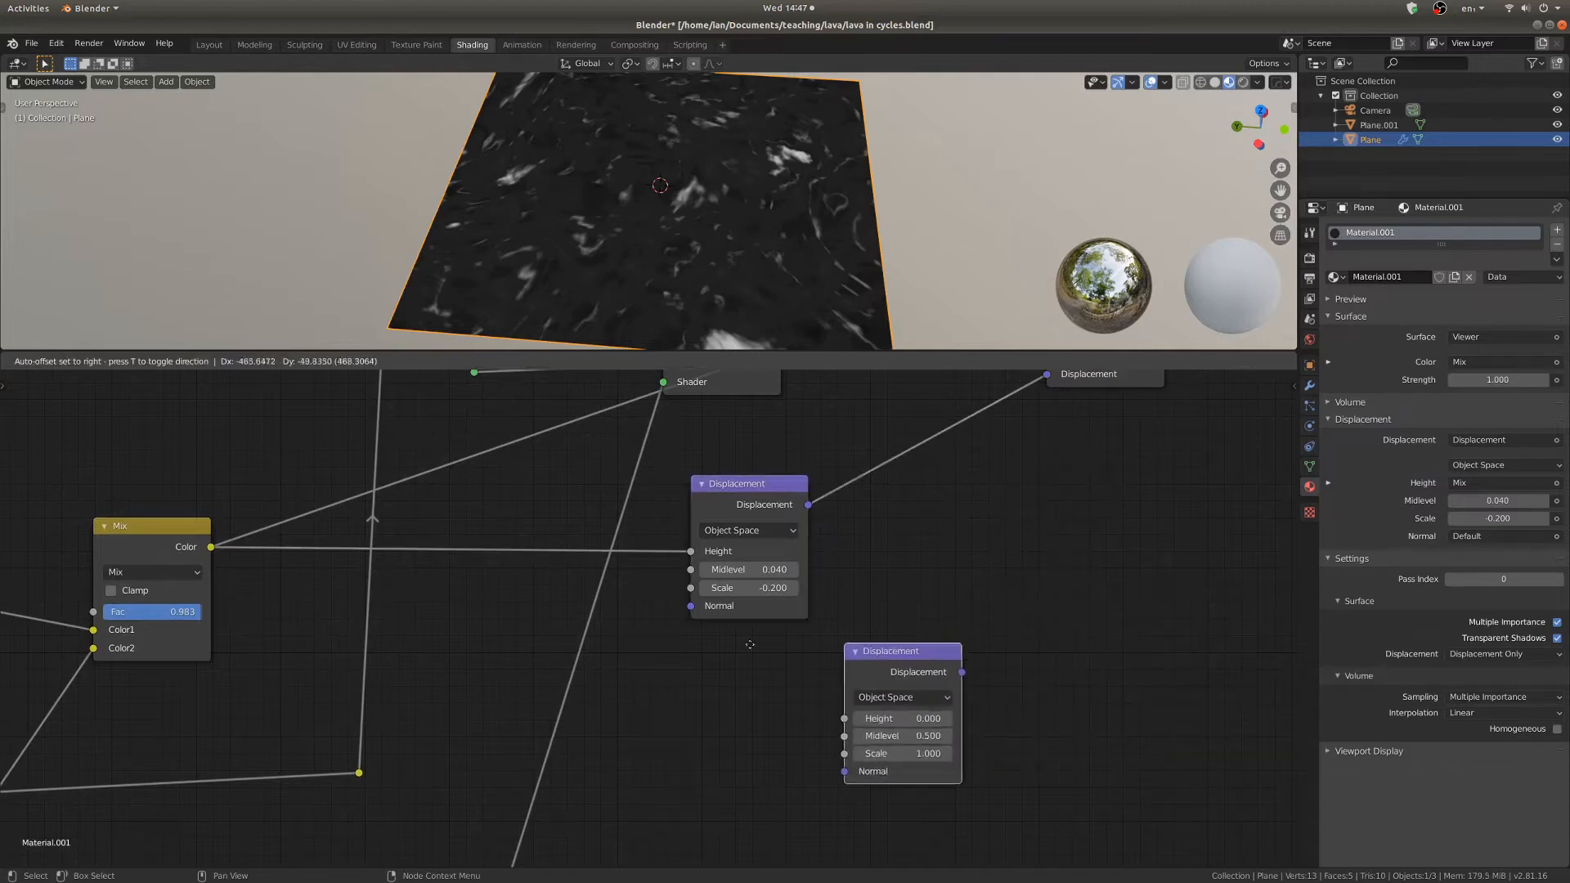
click(740, 654)
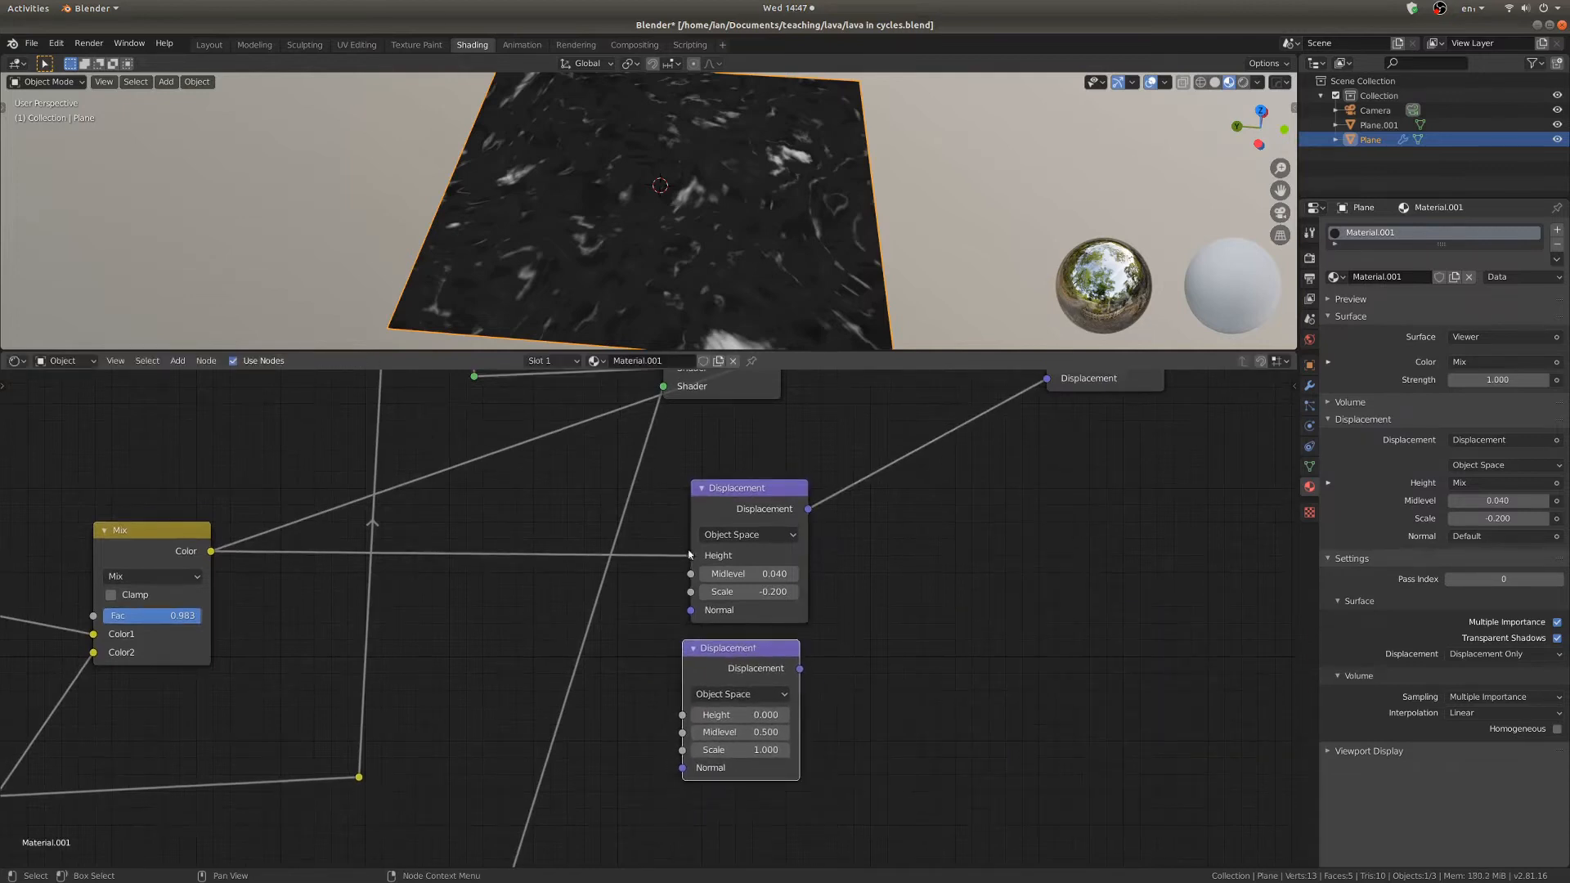
Reroute the Mix color to the Height of the new Displacement node and connect that node to the Material Output's Displacement.
drag(689, 555, 675, 654)
drag(693, 713, 825, 469)
scroll(816, 670, down, 2)
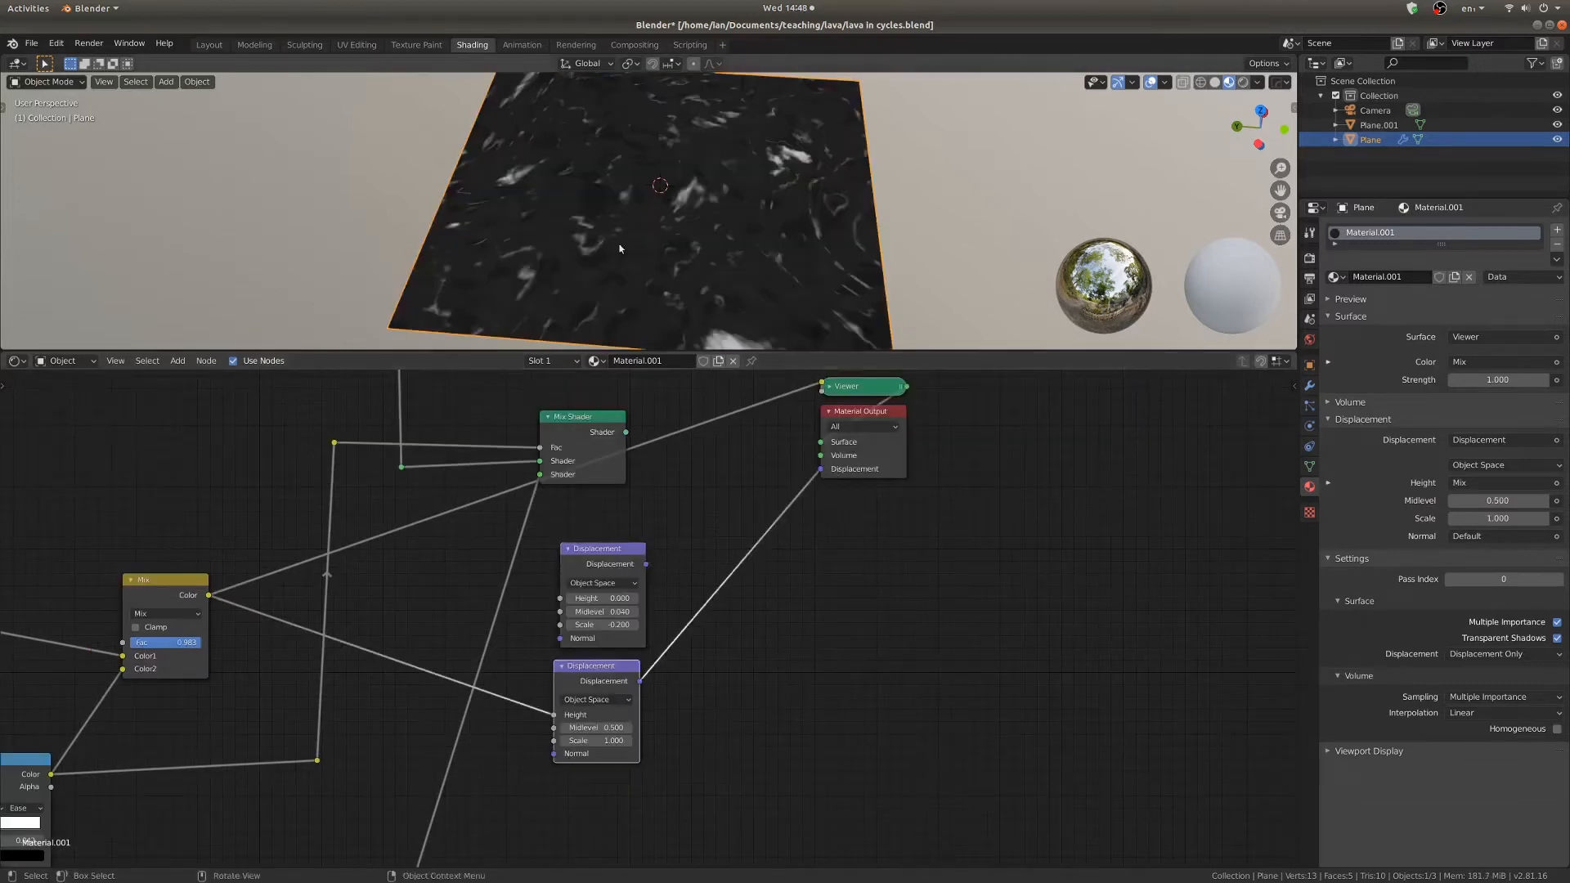
Set the viewport to rendered shading with the Mix Shader as surface and examine the plane's displacement using the default Midlevel and Scale.
middle_drag(624, 245, 536, 216)
key(z)
click(564, 110)
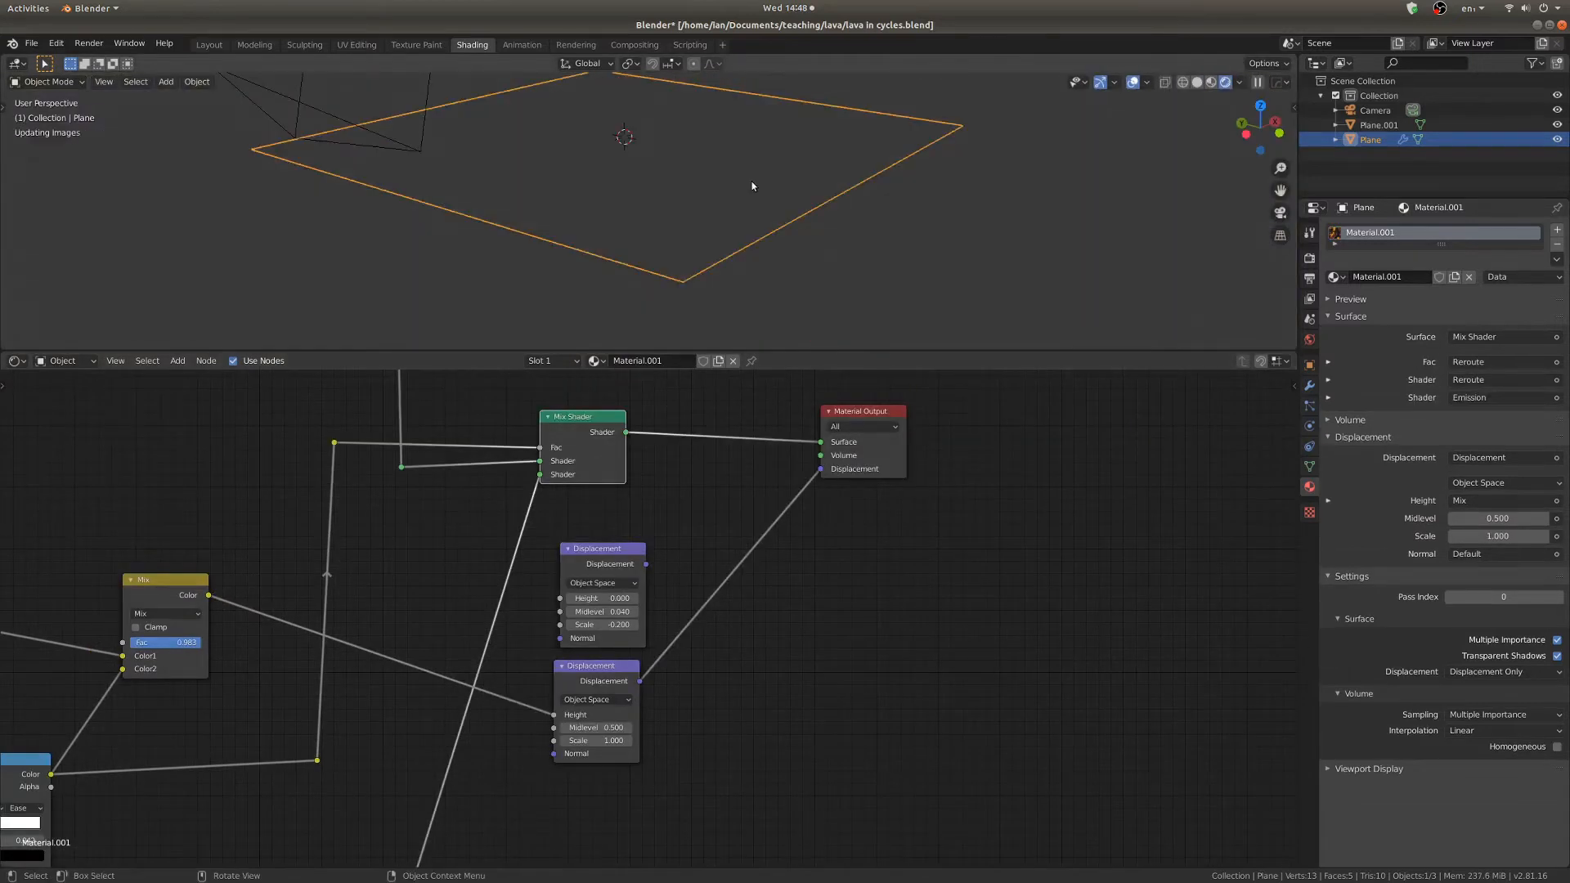
scroll(753, 185, up, 4)
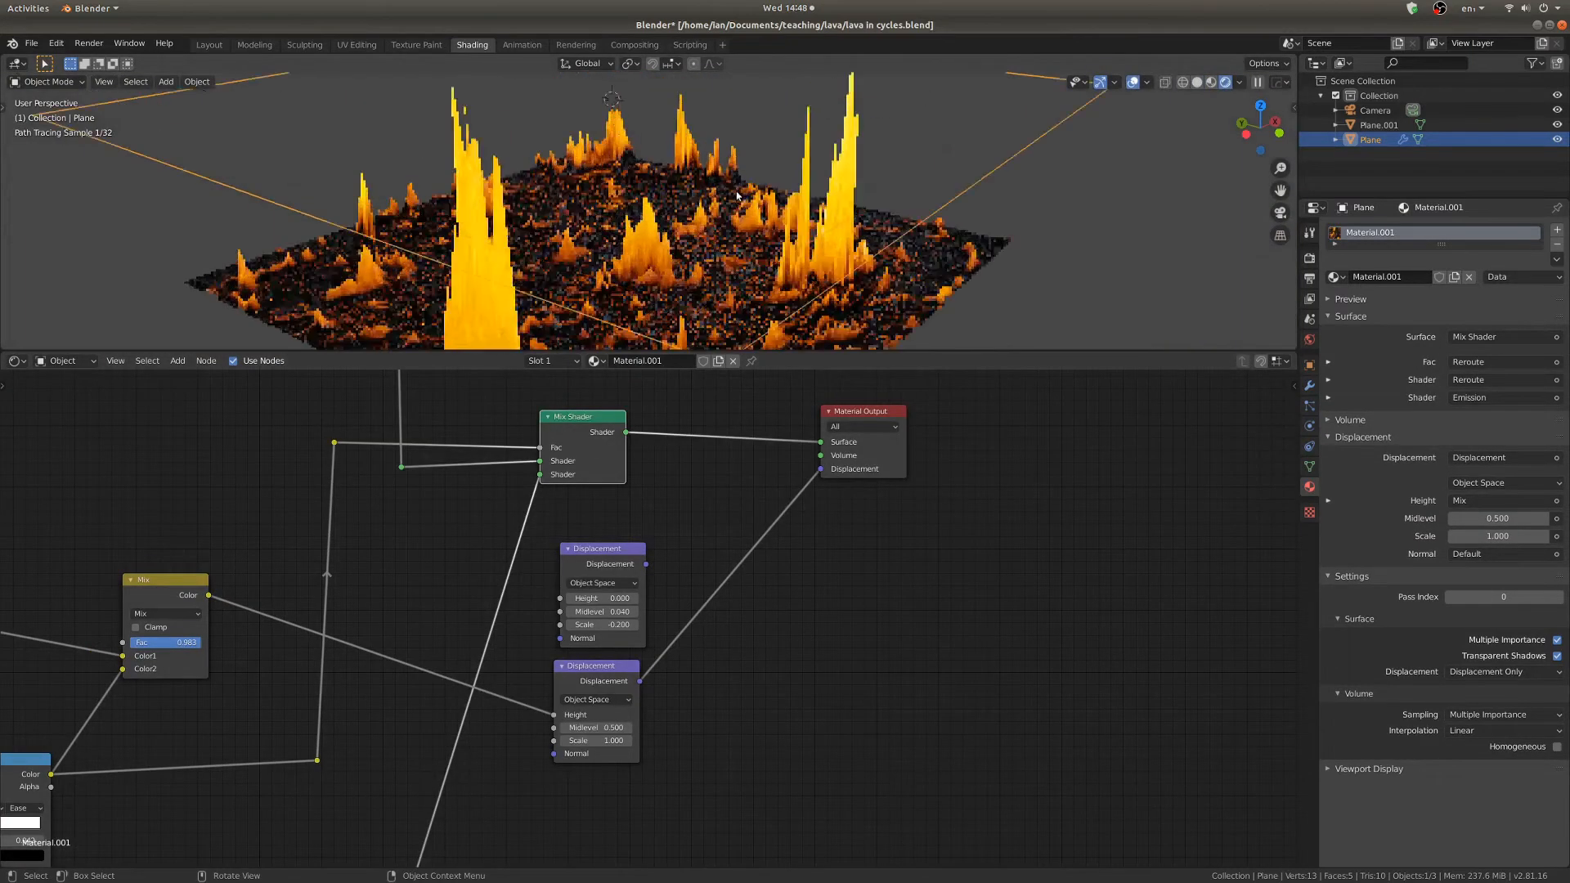
click(729, 192)
shift+middle_drag(728, 187, 748, 175)
key(ctrl+space)
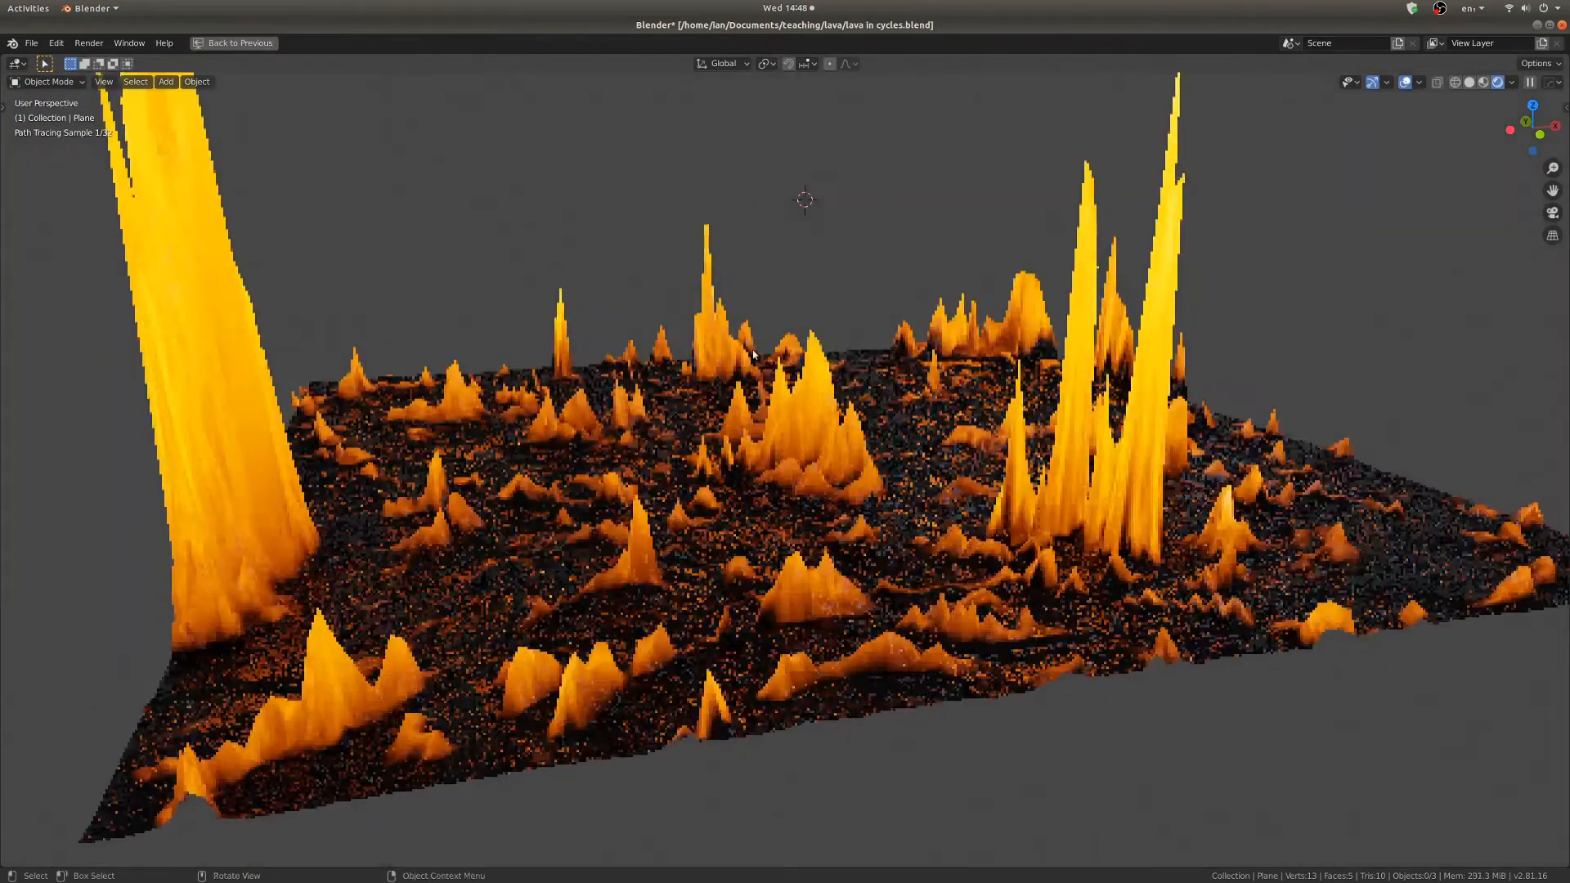
shift+middle_drag(752, 353, 697, 434)
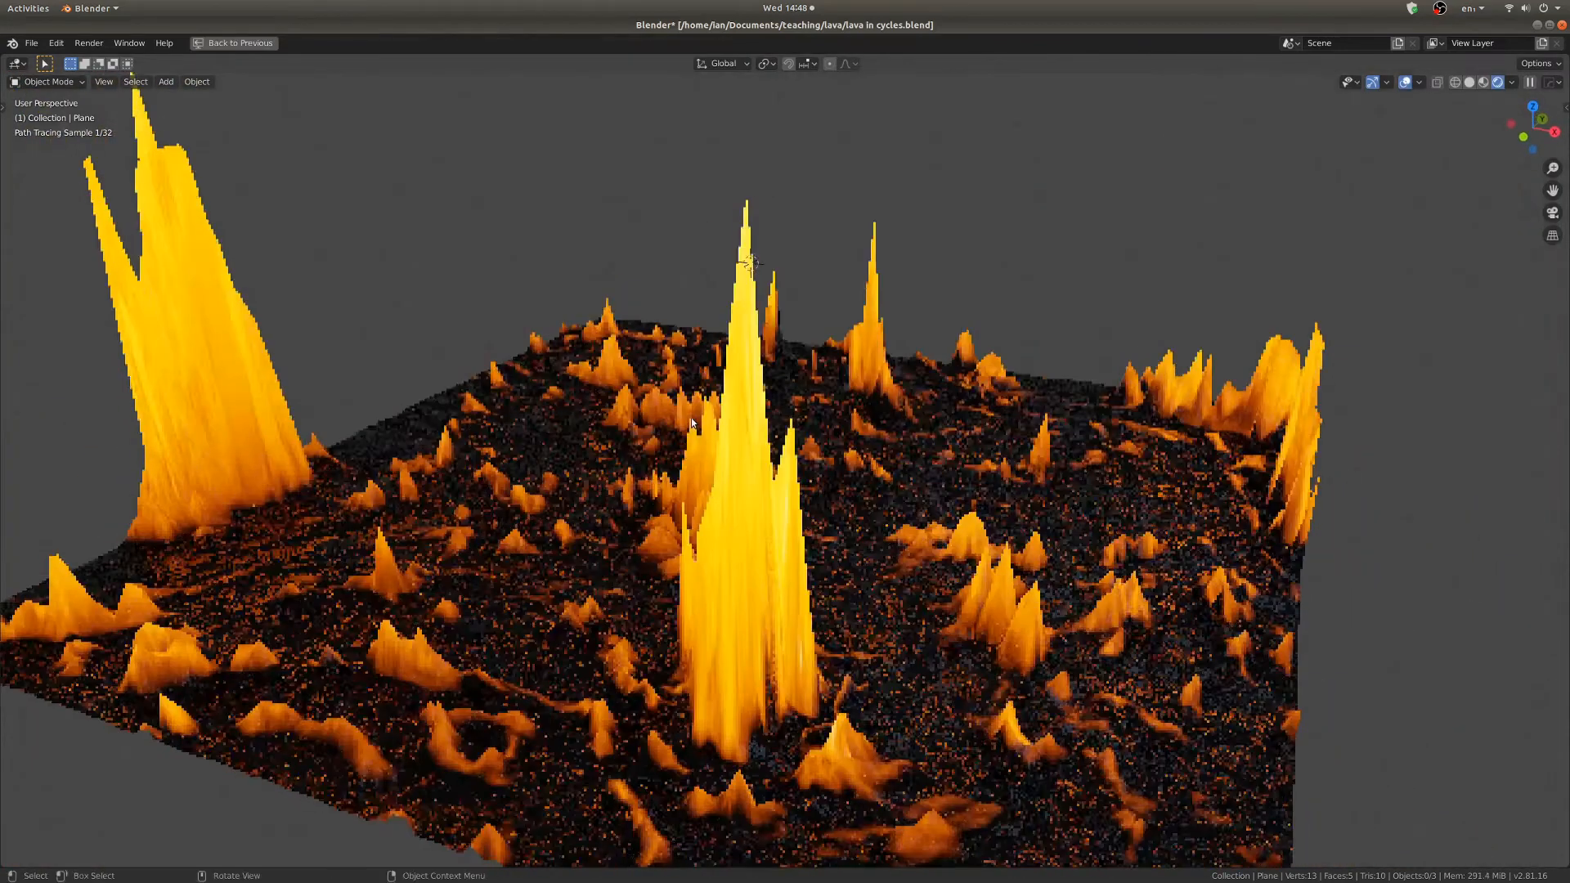
key(ctrl+space)
Reconnect the Mix color through the Displacement node with Midlevel 0.040 to the Material Output and examine the rendered lava surface.
drag(609, 685, 627, 503)
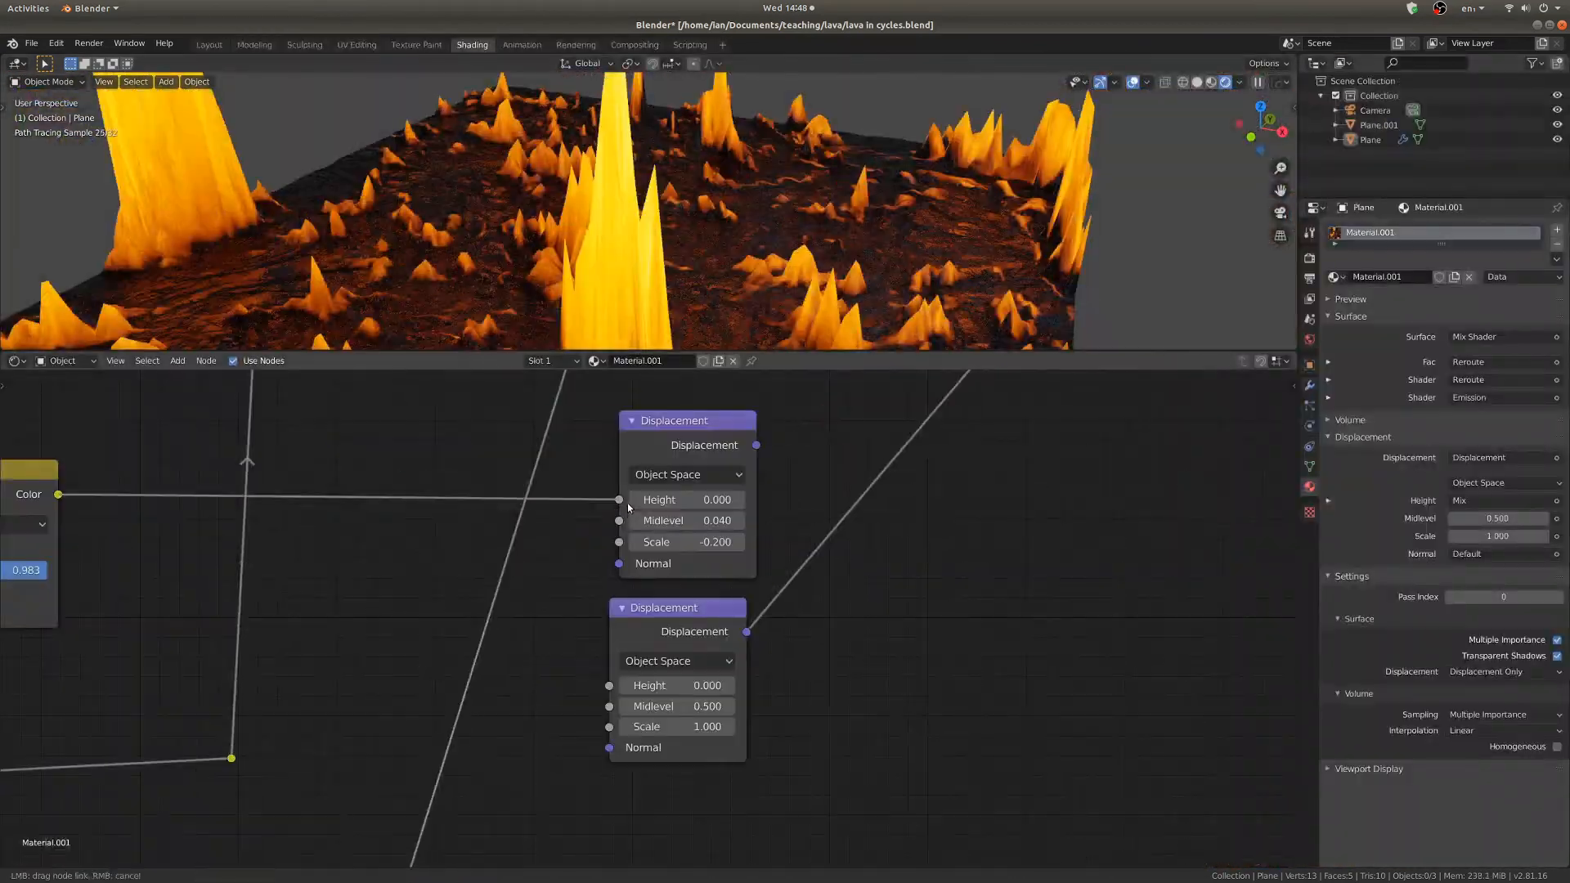
drag(708, 419, 704, 420)
scroll(657, 500, up, 2)
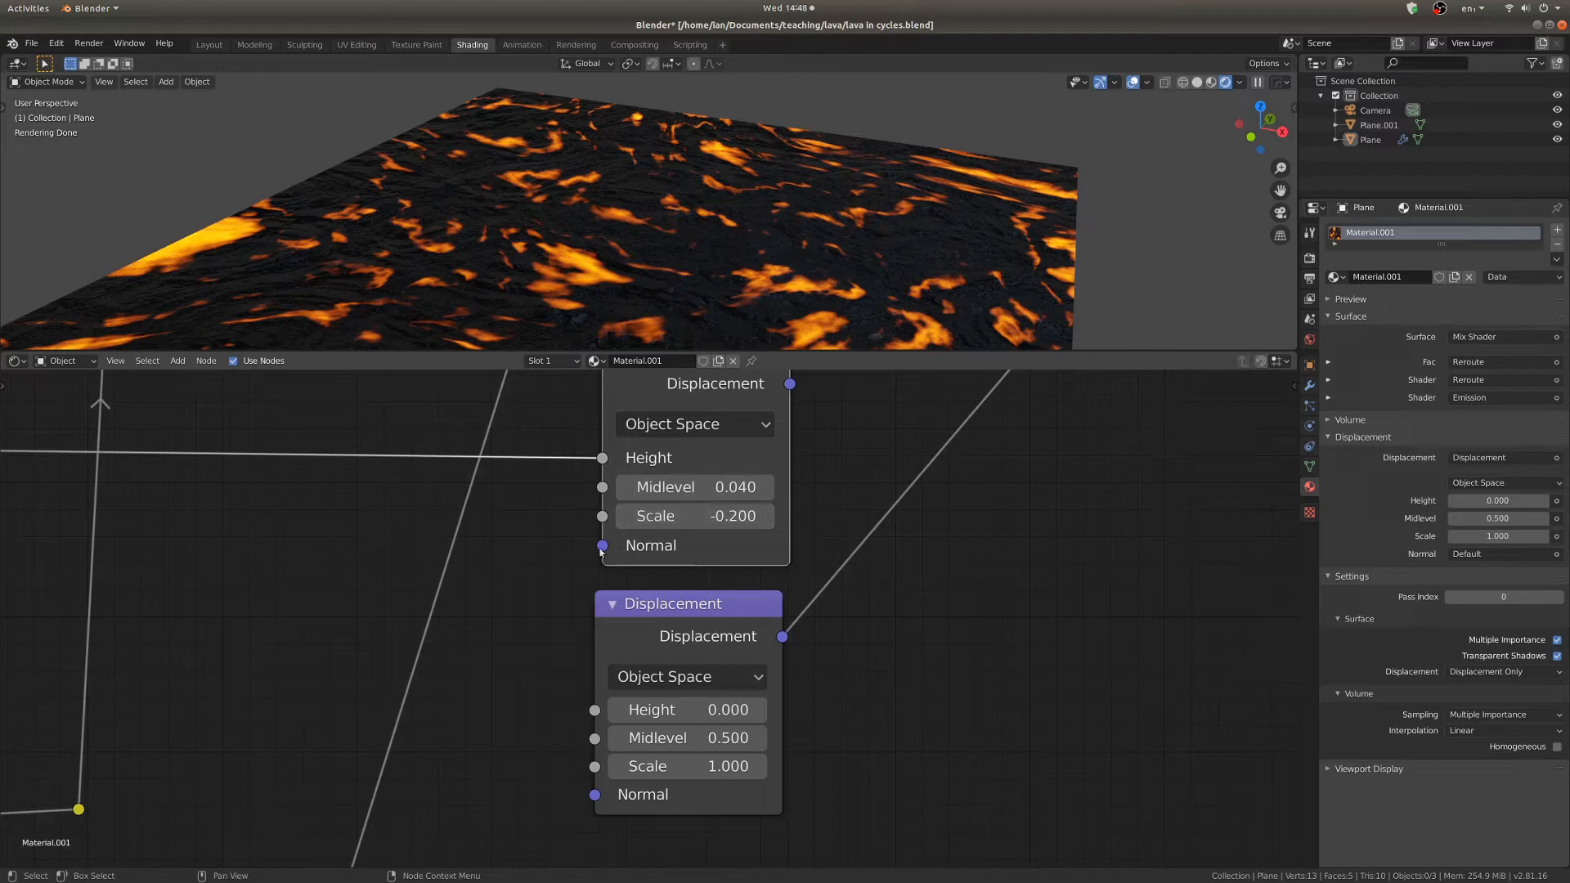
middle_drag(797, 162, 836, 151)
drag(709, 549, 991, 409)
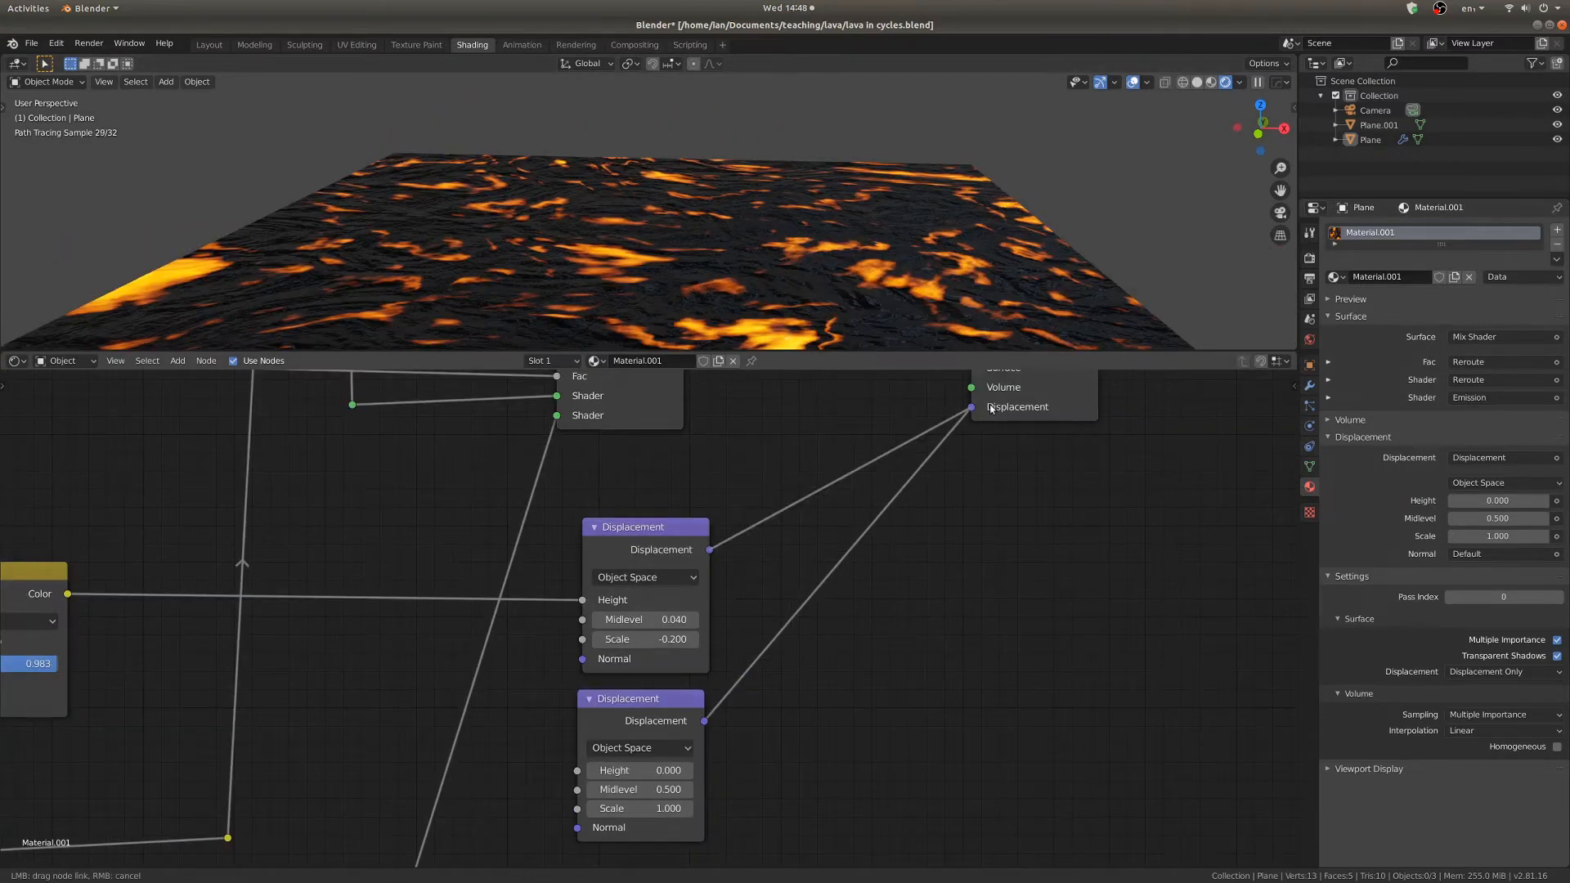
scroll(783, 221, up, 4)
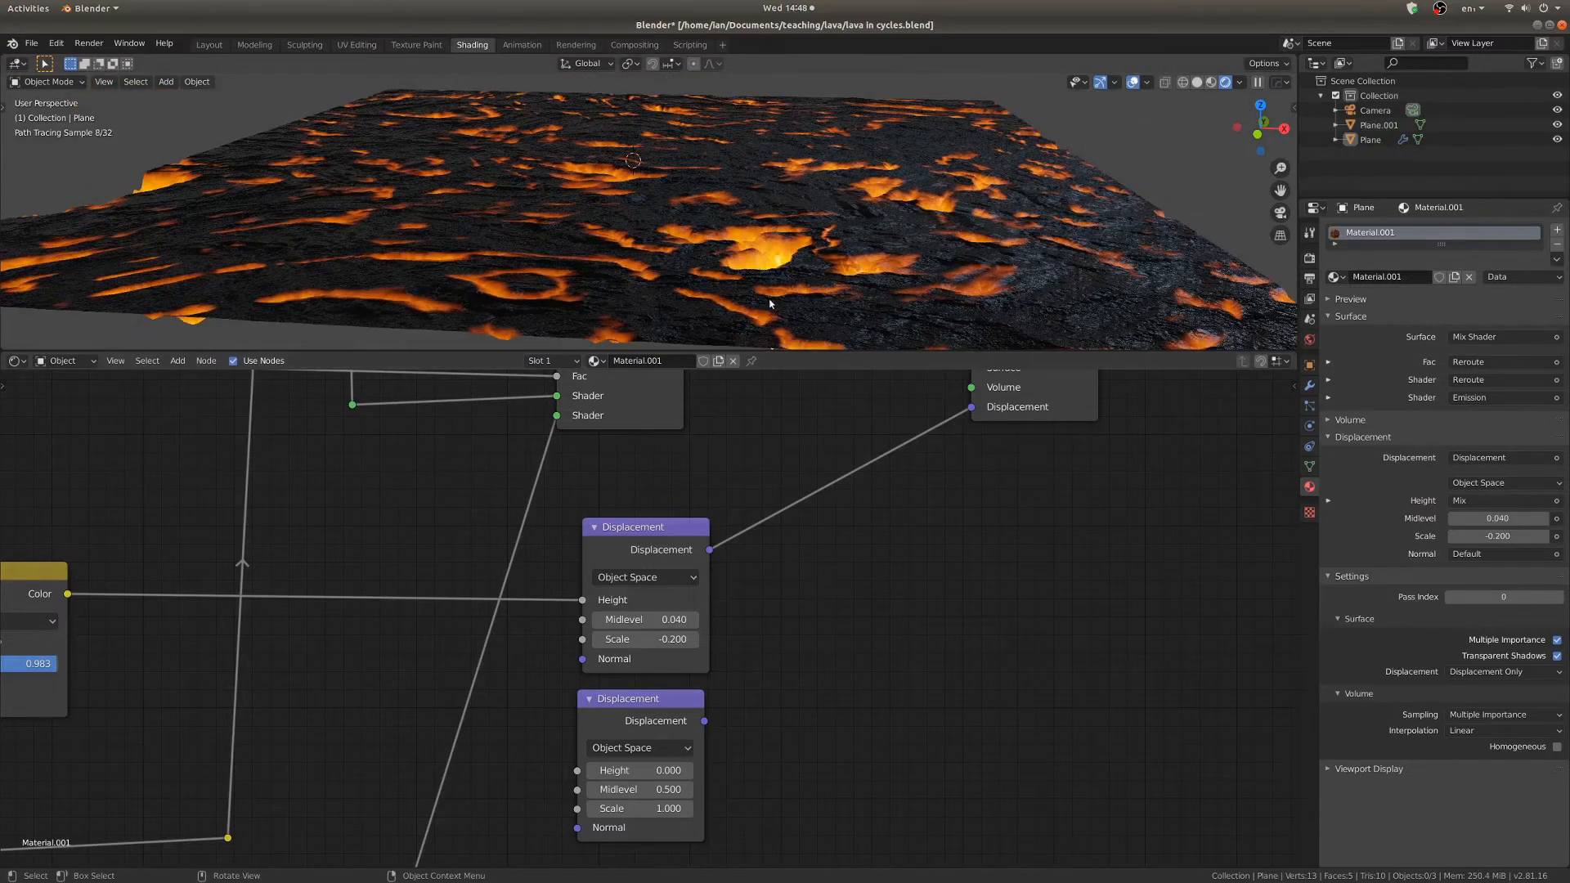
mouse_move(769, 304)
middle_down()
mouse_move(765, 274)
mouse_move(723, 229)
mouse_move(733, 238)
middle_up()
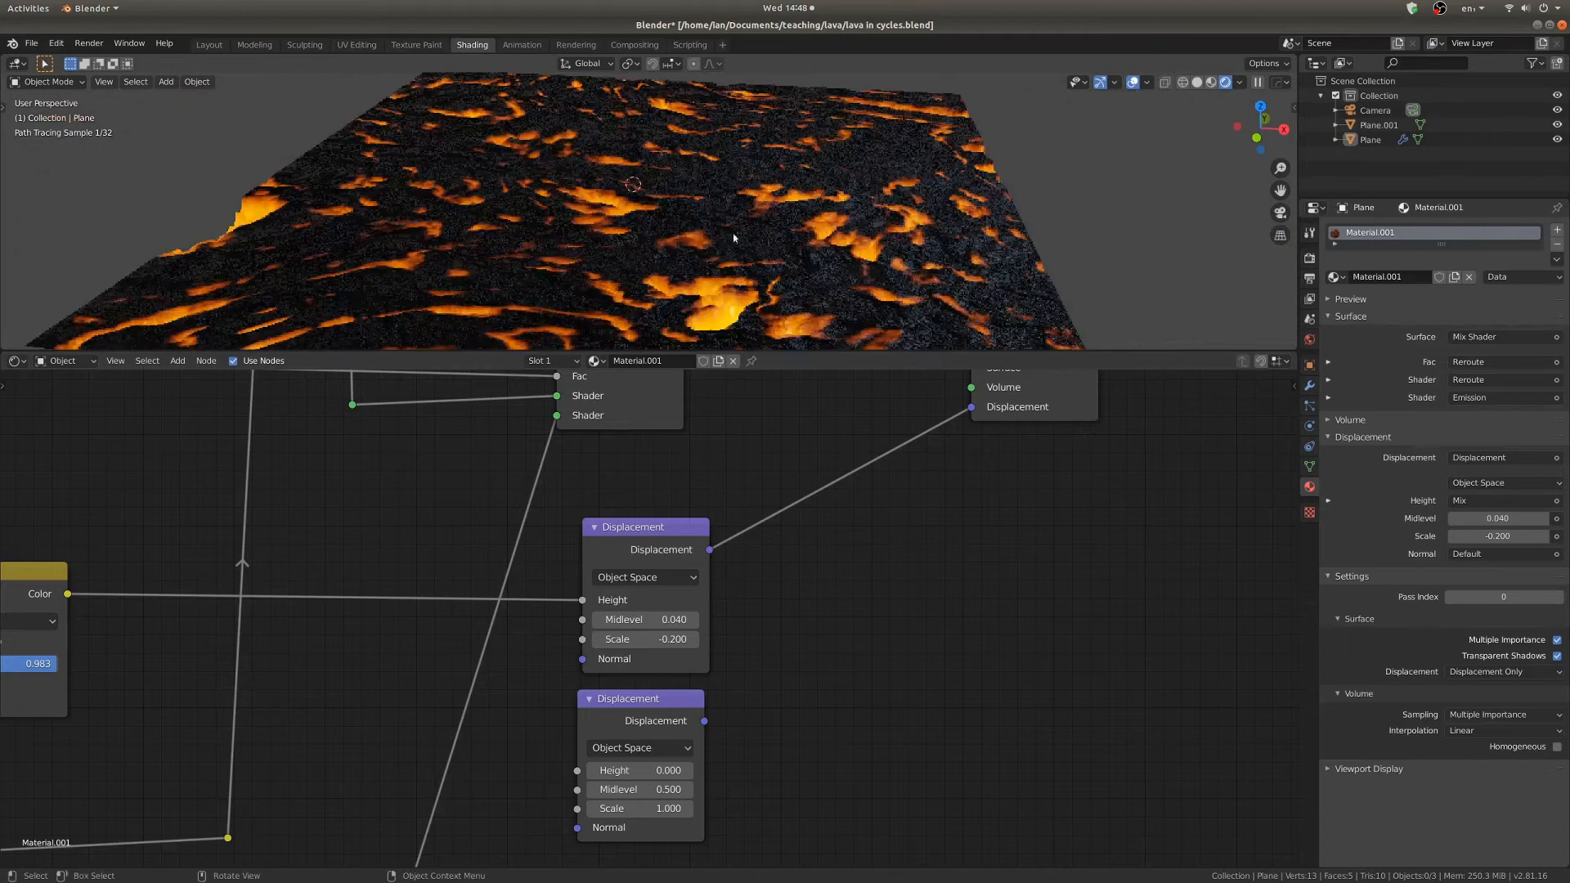
scroll(908, 700, down, 2)
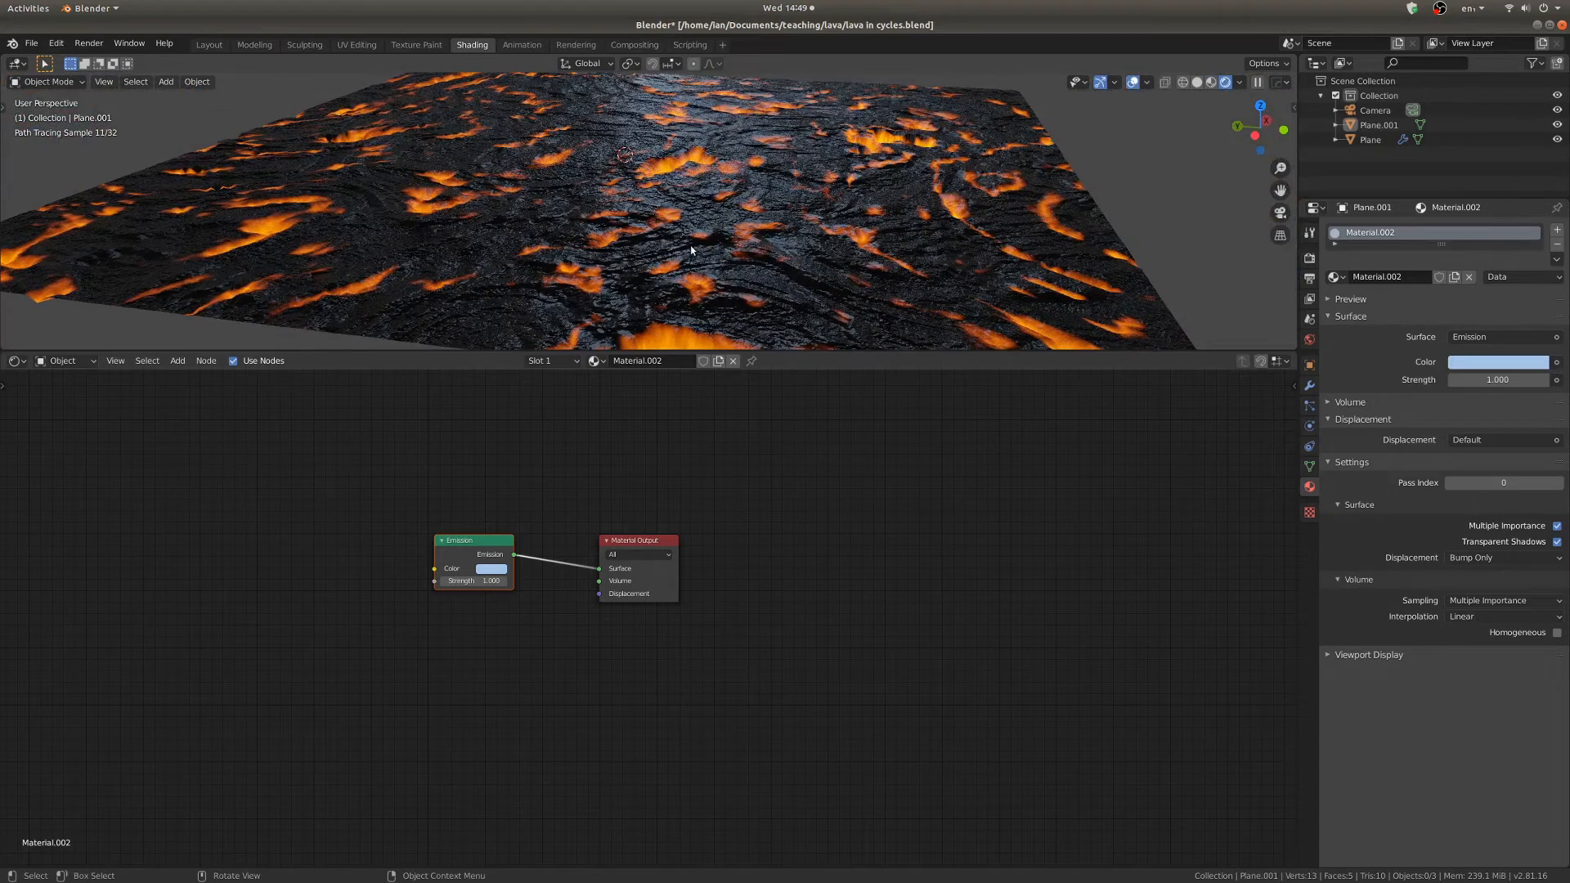
middle_drag(793, 198, 654, 260)
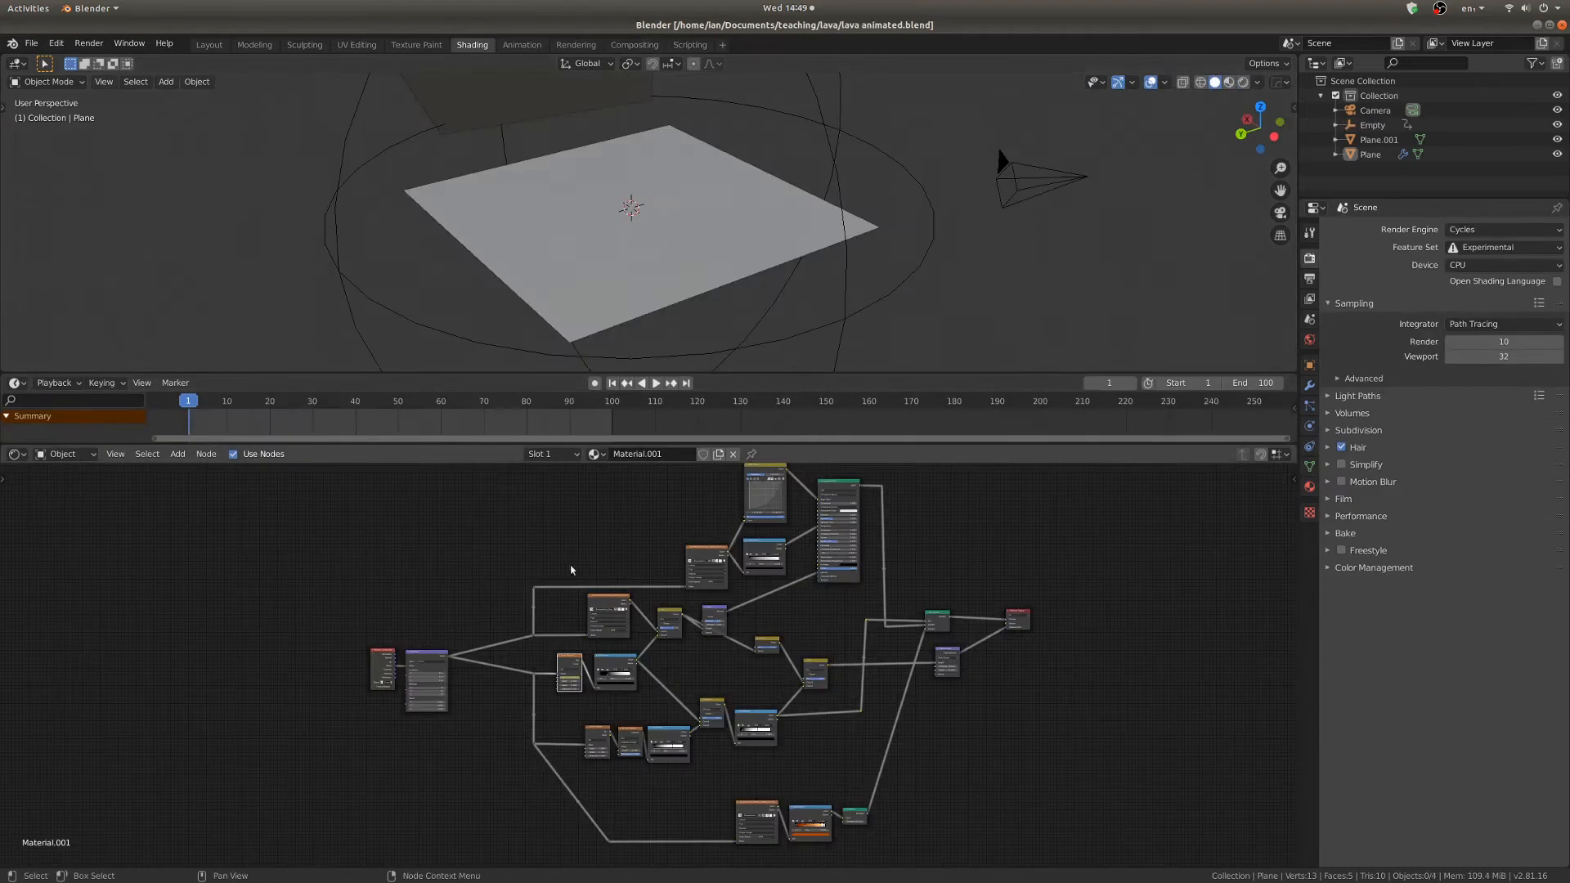
Look over the scene in the lava animated file and select the lava plane.
middle_drag(588, 572, 527, 634)
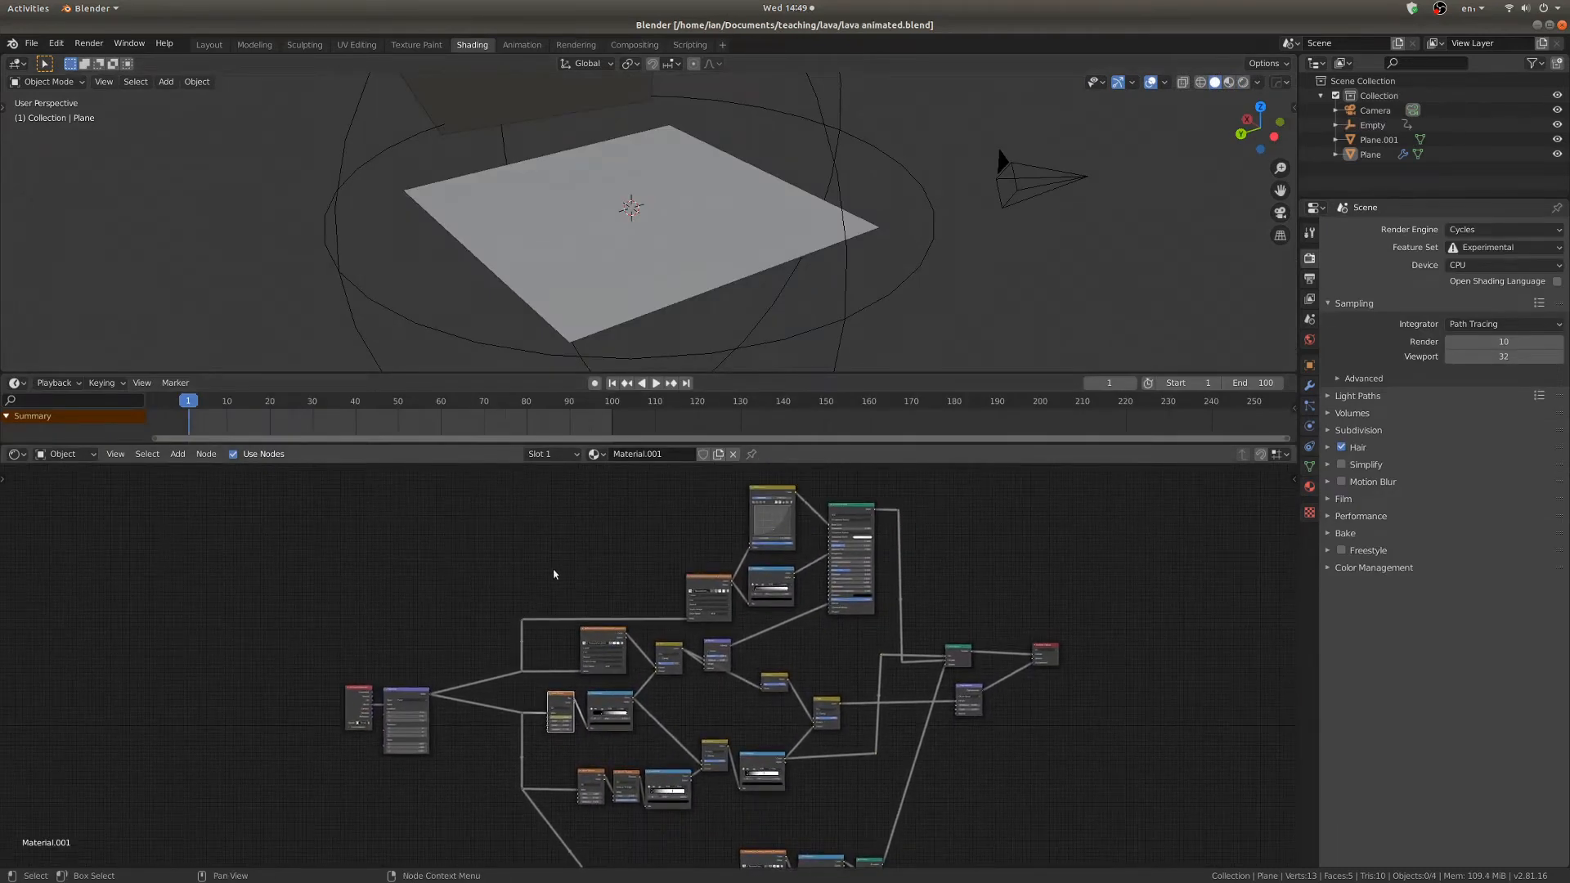
scroll(712, 228, down, 3)
middle_drag(711, 228, 871, 243)
scroll(851, 247, up, 2)
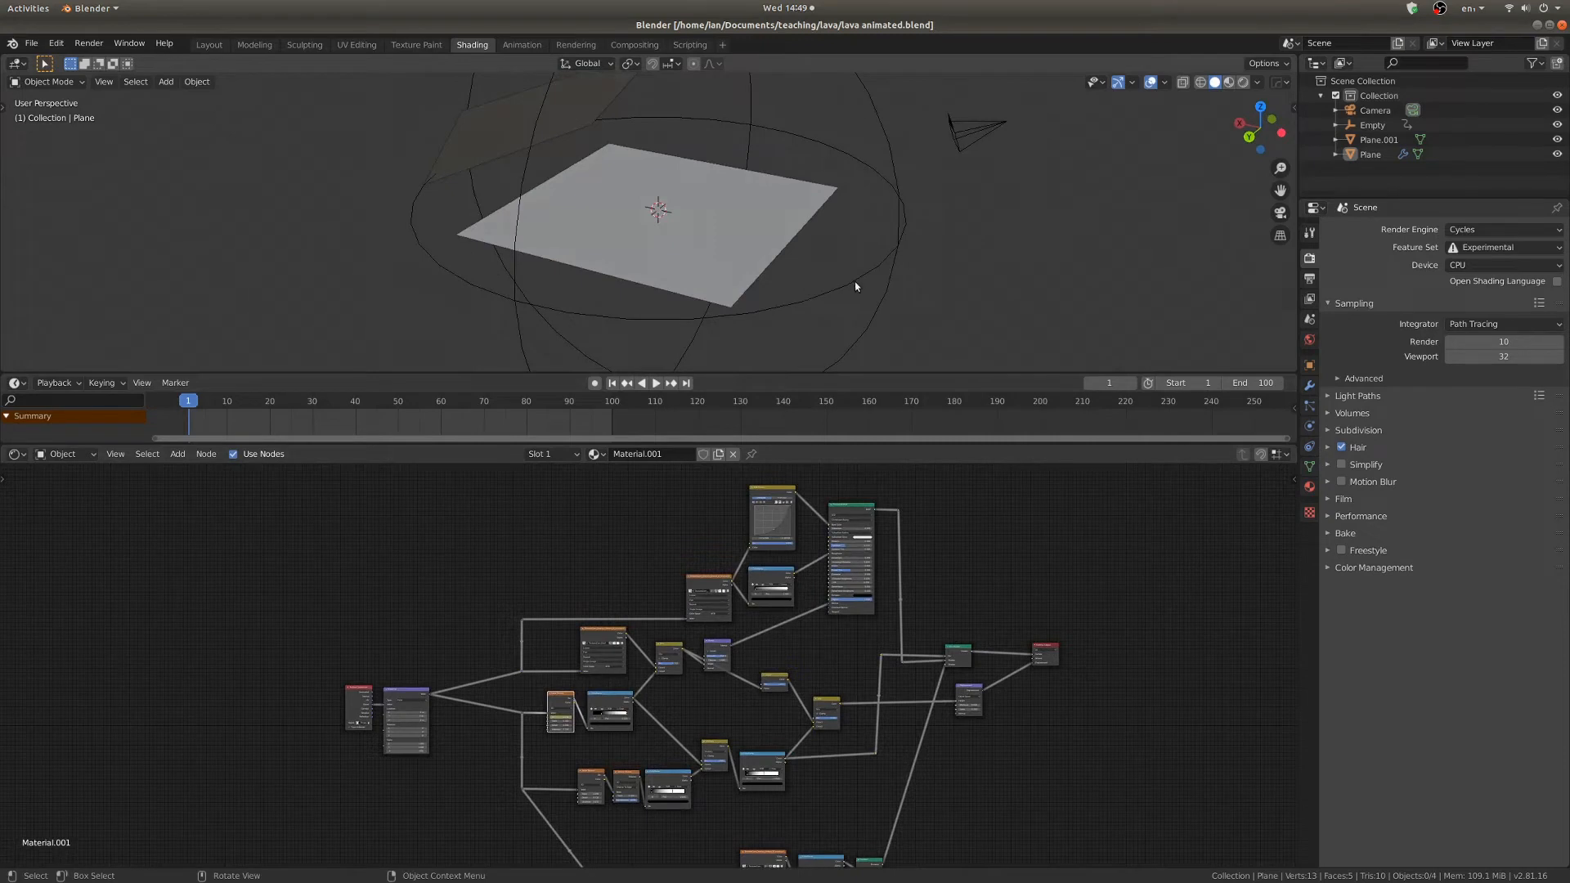
click(856, 285)
click(709, 194)
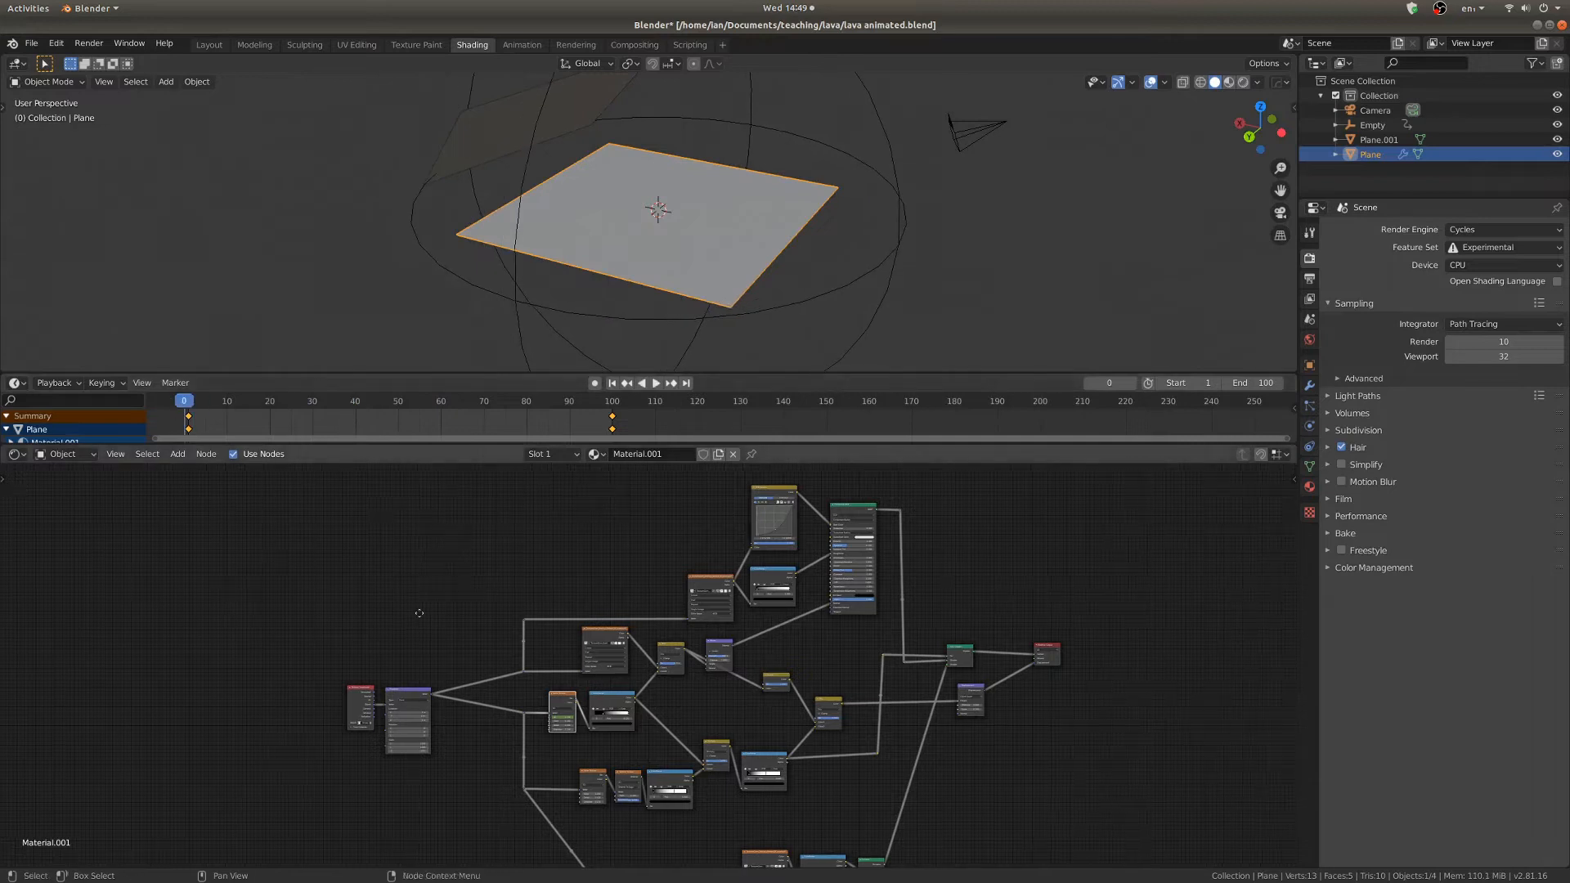
Maximize the node editor and examine how the Texture Coordinate and Mapping nodes feed the 4D Noise Texture and the other texture branches.
middle_drag(420, 610, 413, 531)
key(ctrl+space)
scroll(632, 554, up, 1)
middle_drag(656, 499, 655, 571)
scroll(642, 569, up, 3)
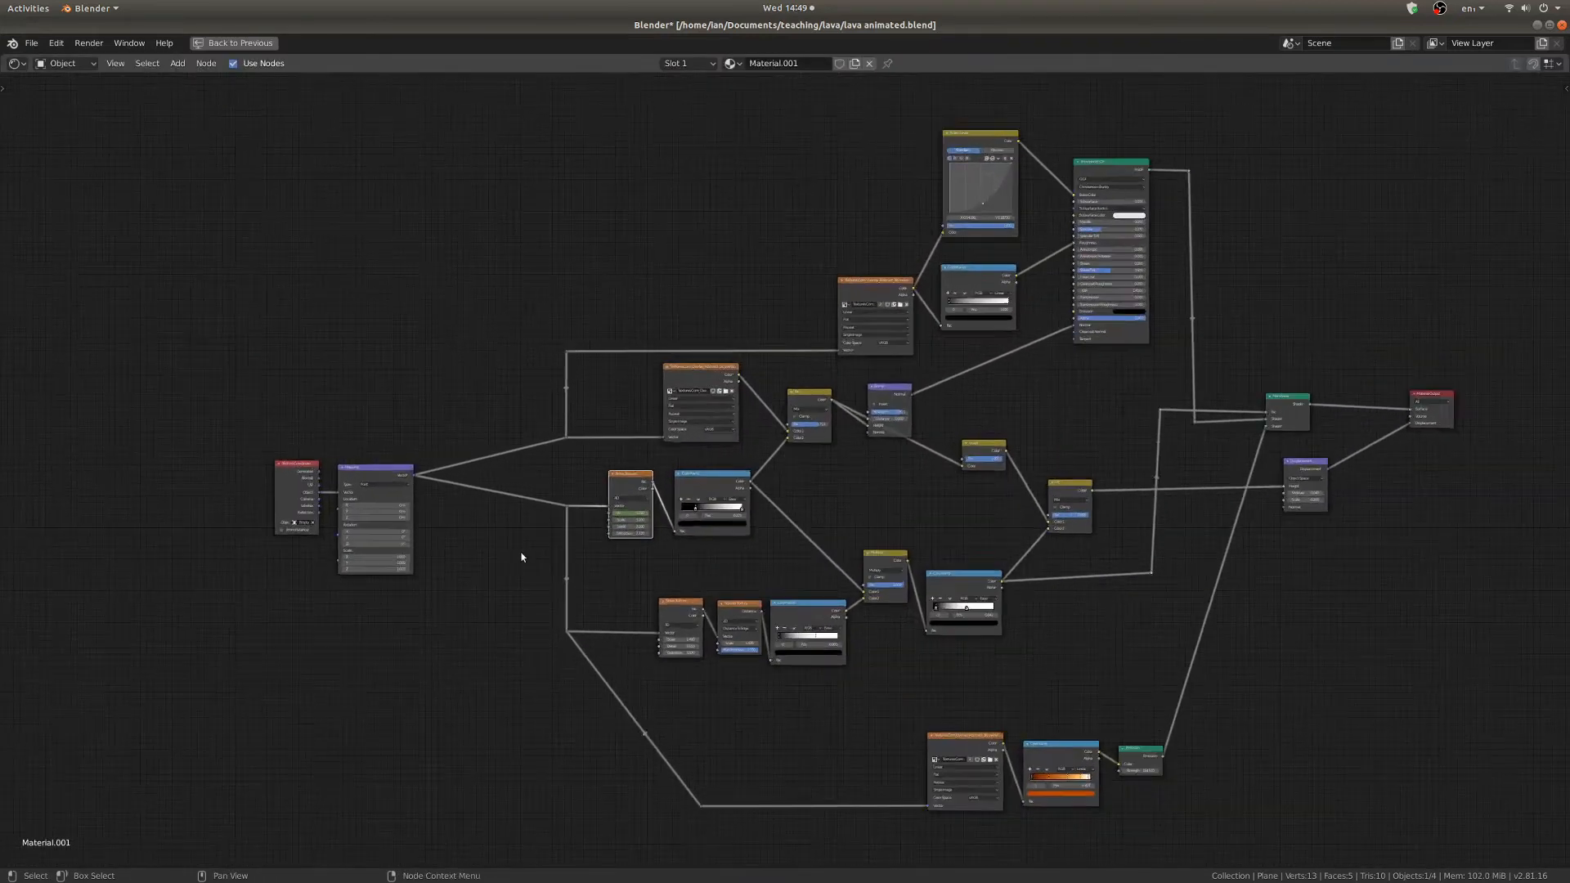
middle_drag(495, 554, 670, 515)
scroll(670, 515, up, 3)
scroll(824, 341, up, 5)
scroll(74, 385, up, 4)
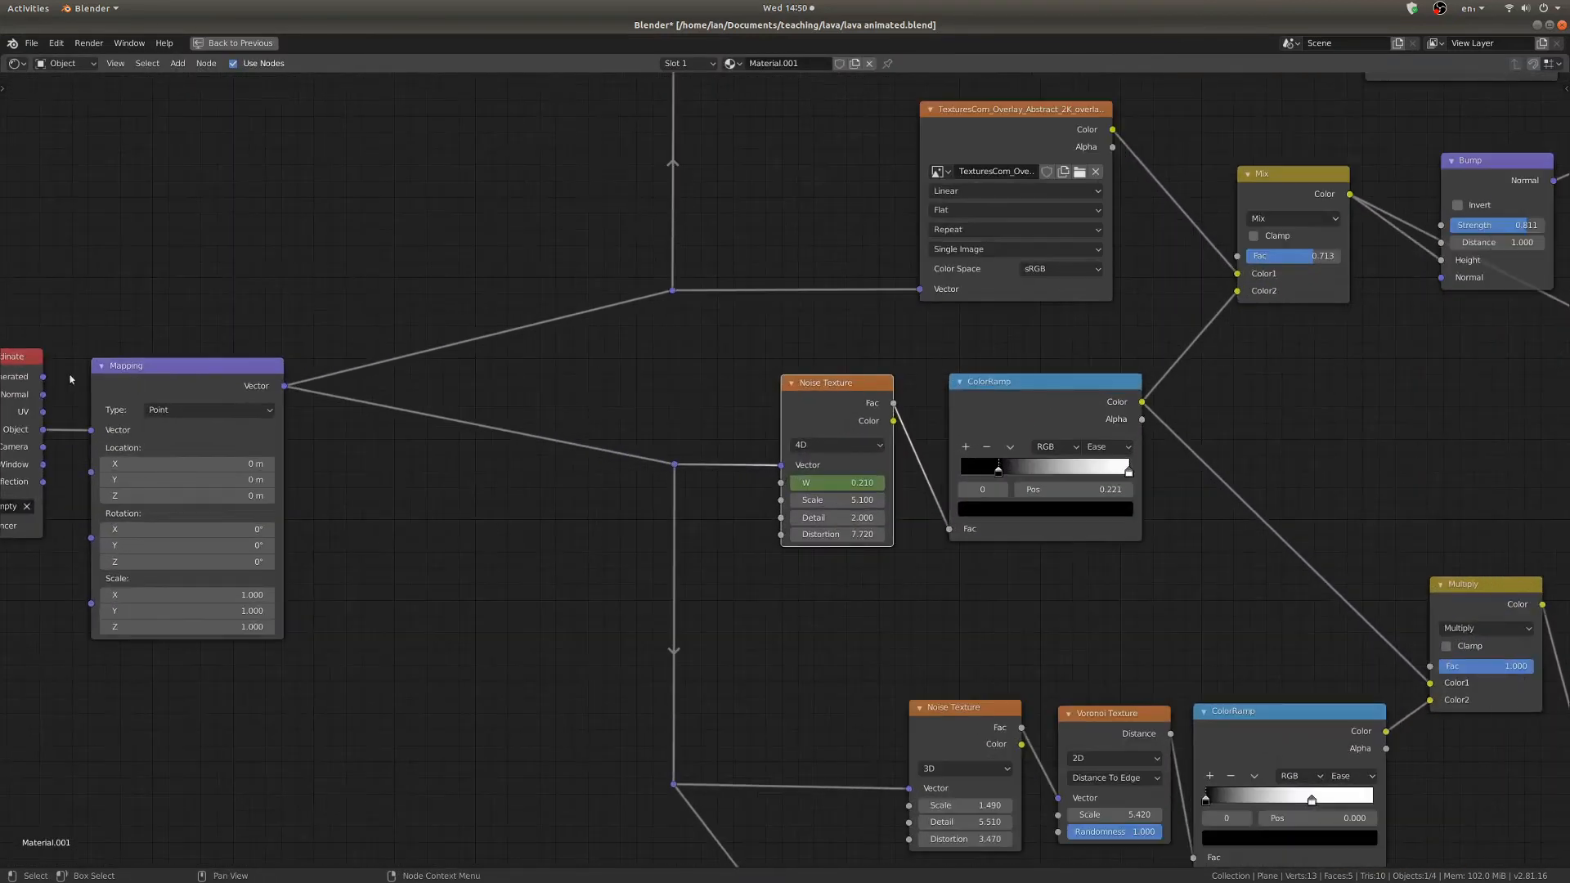
scroll(163, 400, down, 2)
middle_drag(185, 404, 224, 442)
scroll(256, 412, up, 3)
scroll(256, 414, down, 4)
scroll(345, 532, down, 5)
mouse_move(345, 532)
middle_down()
mouse_move(480, 520)
mouse_move(360, 527)
middle_up()
scroll(554, 494, up, 2)
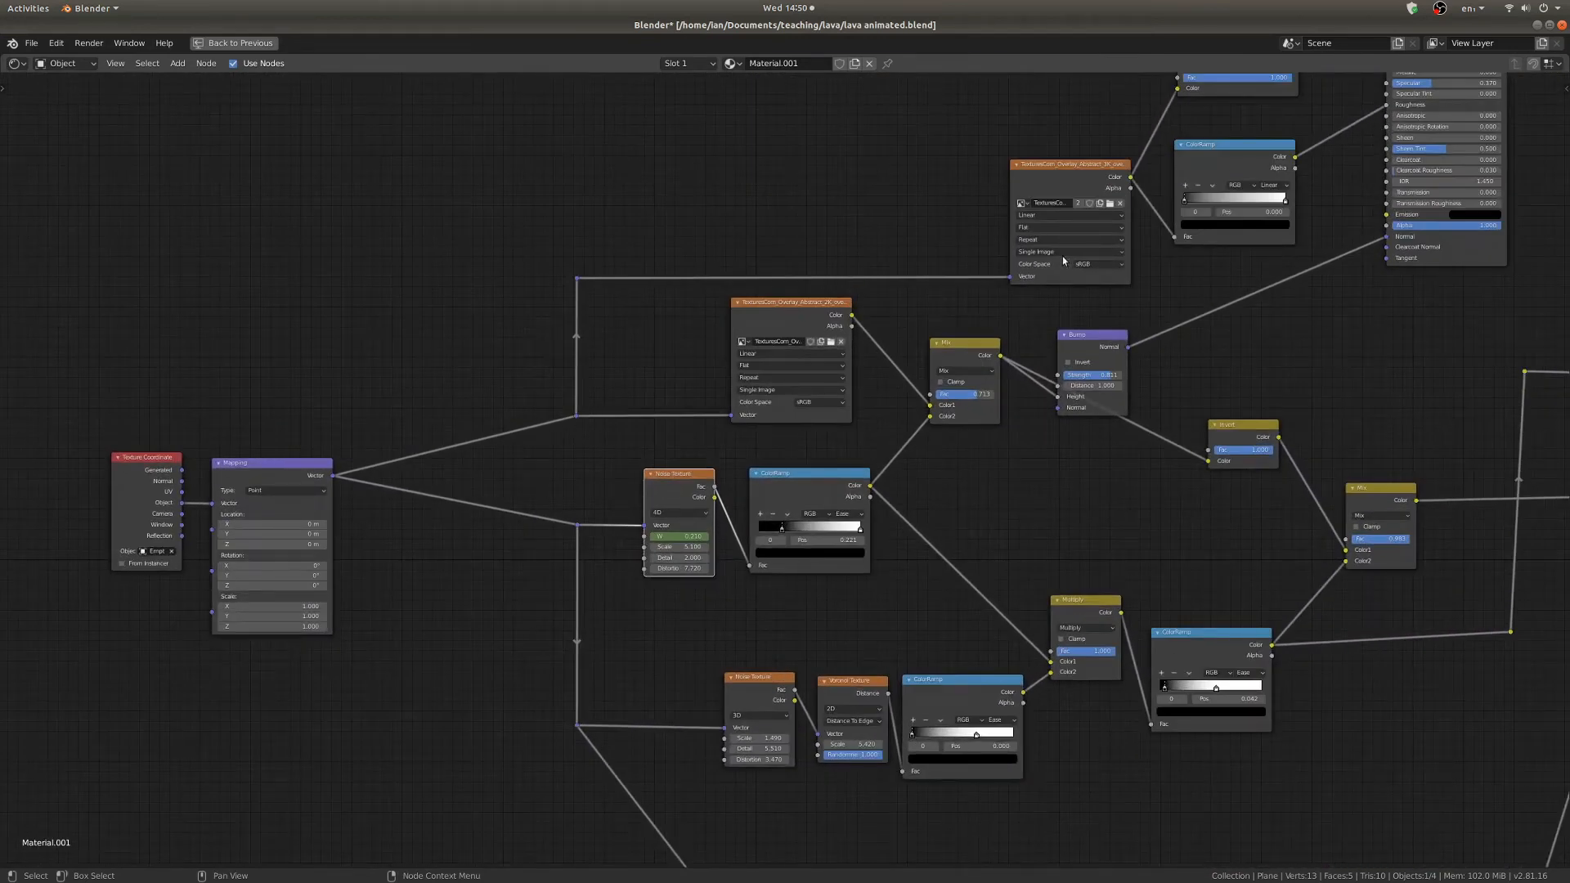
Examine the image texture branches driven by the Mapping node and nudge the image texture that feeds the emission ColorRamp.
middle_drag(1073, 219, 863, 398)
scroll(865, 389, up, 1)
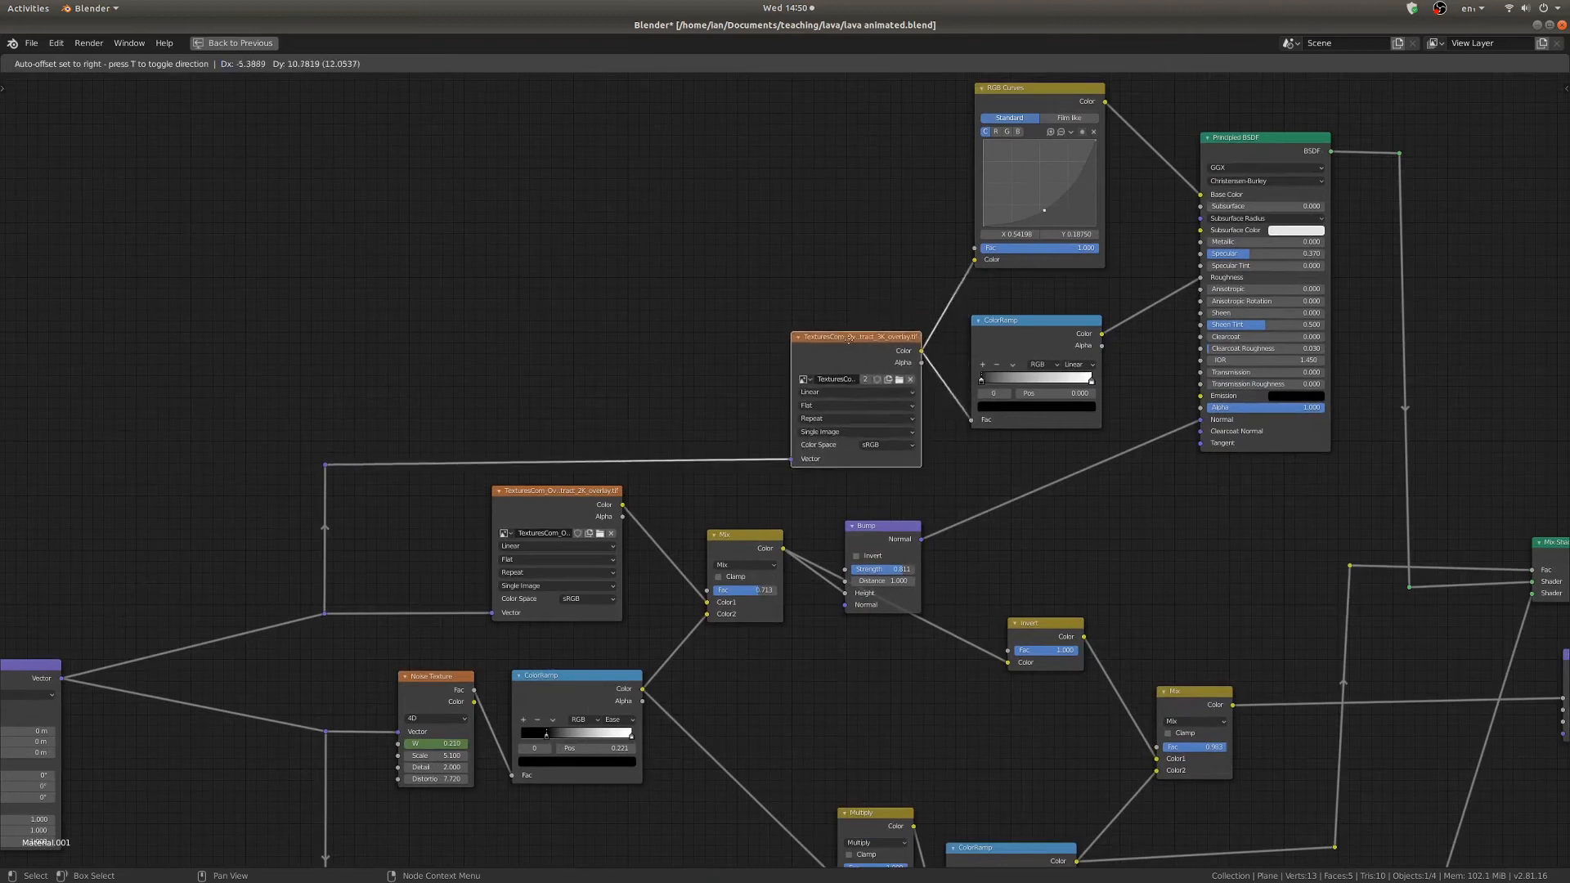
middle_drag(388, 648, 702, 285)
middle_drag(771, 616, 581, 295)
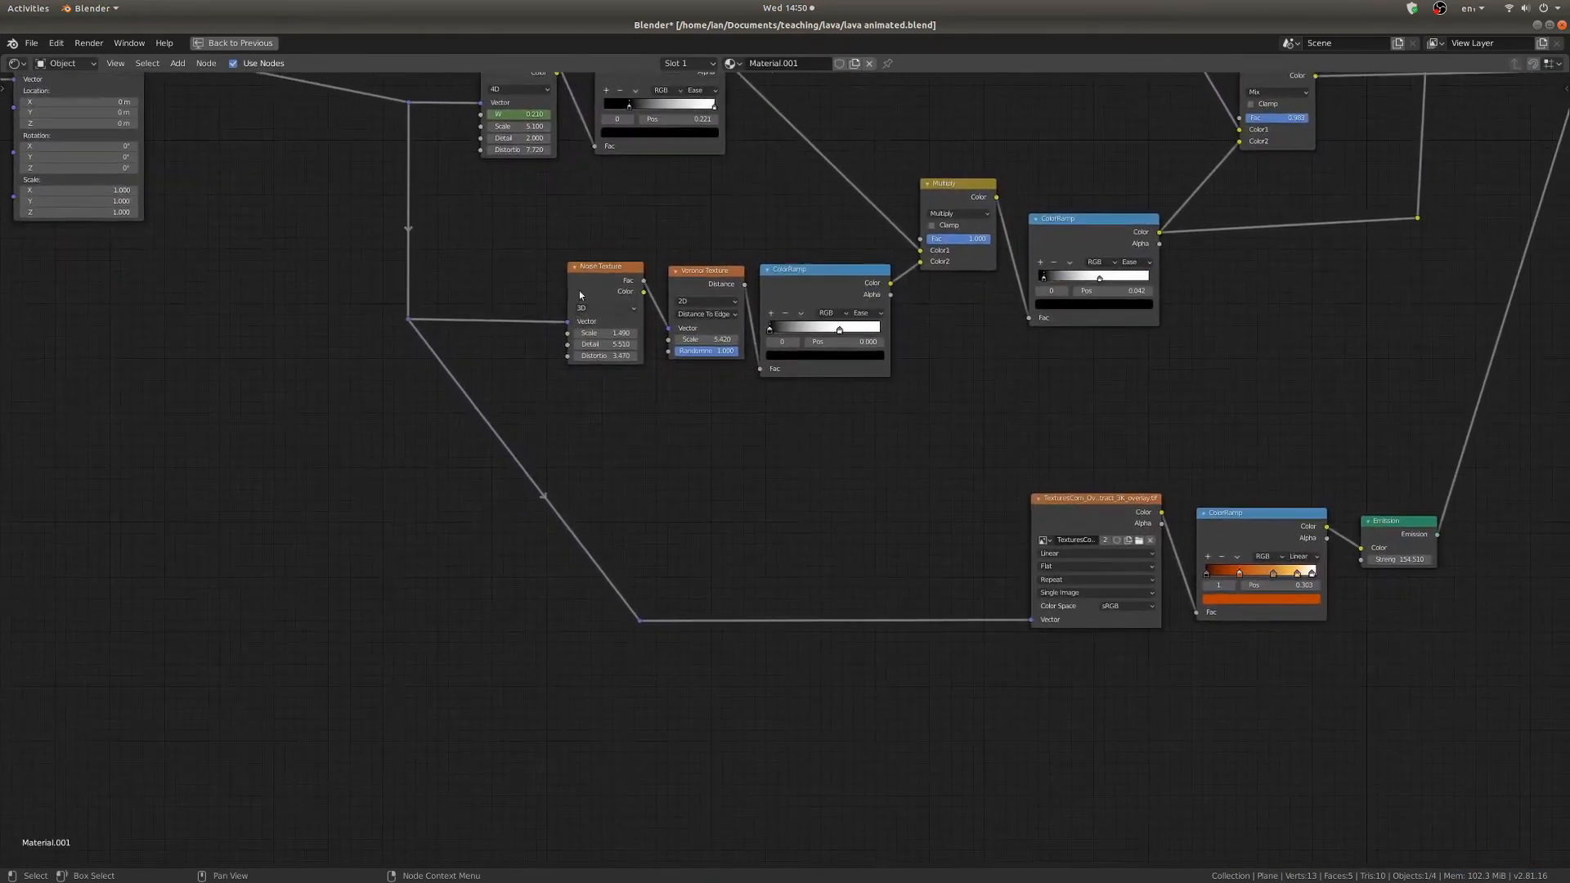
middle_drag(1062, 586, 861, 594)
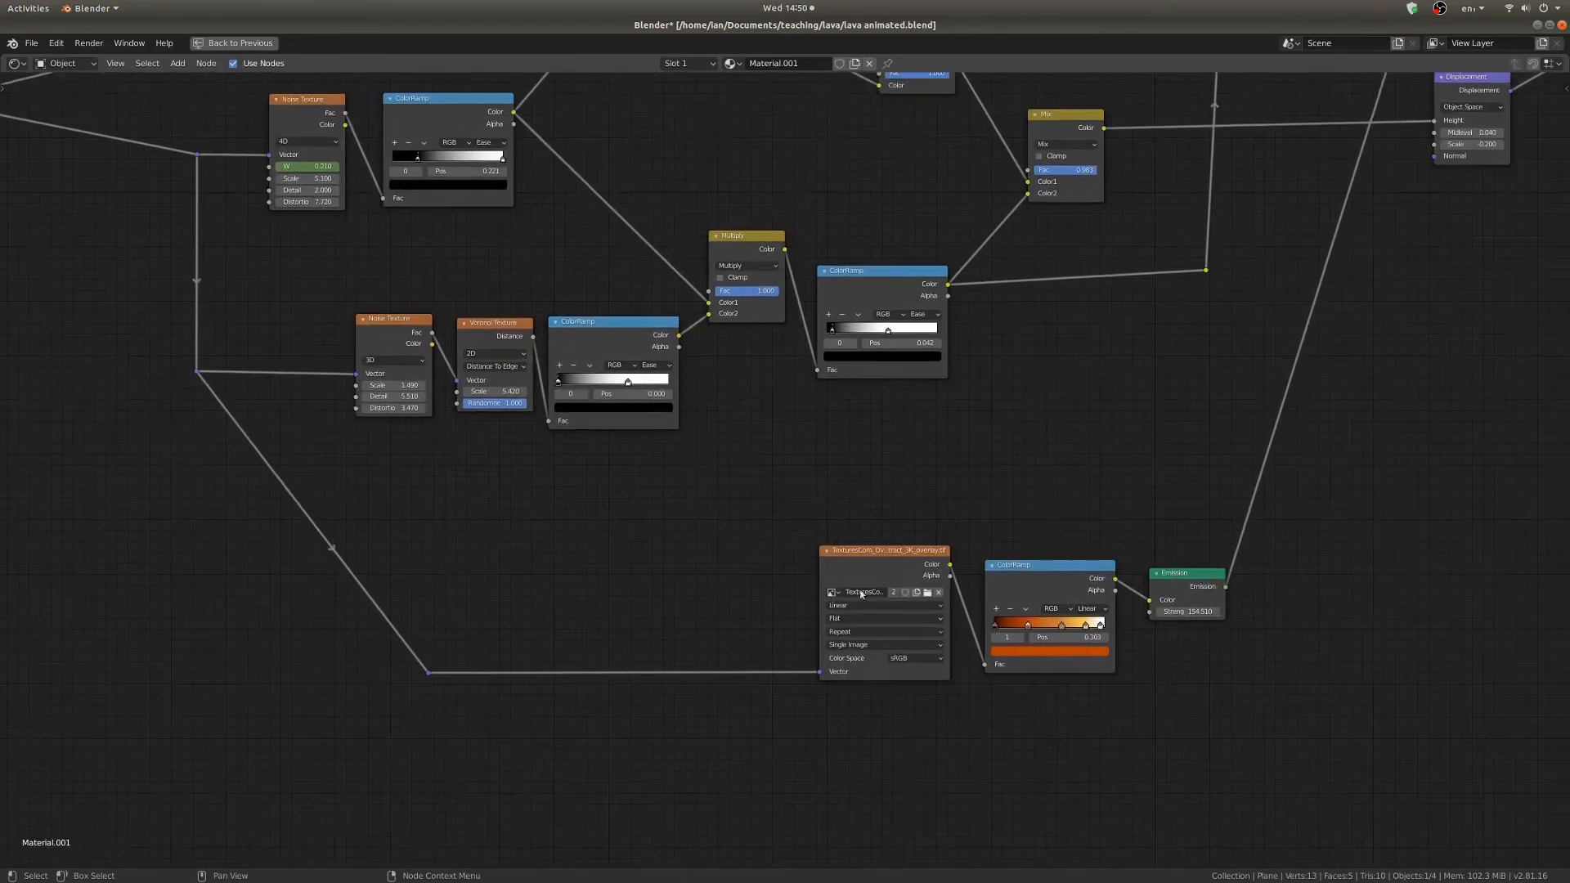
drag(871, 549, 877, 551)
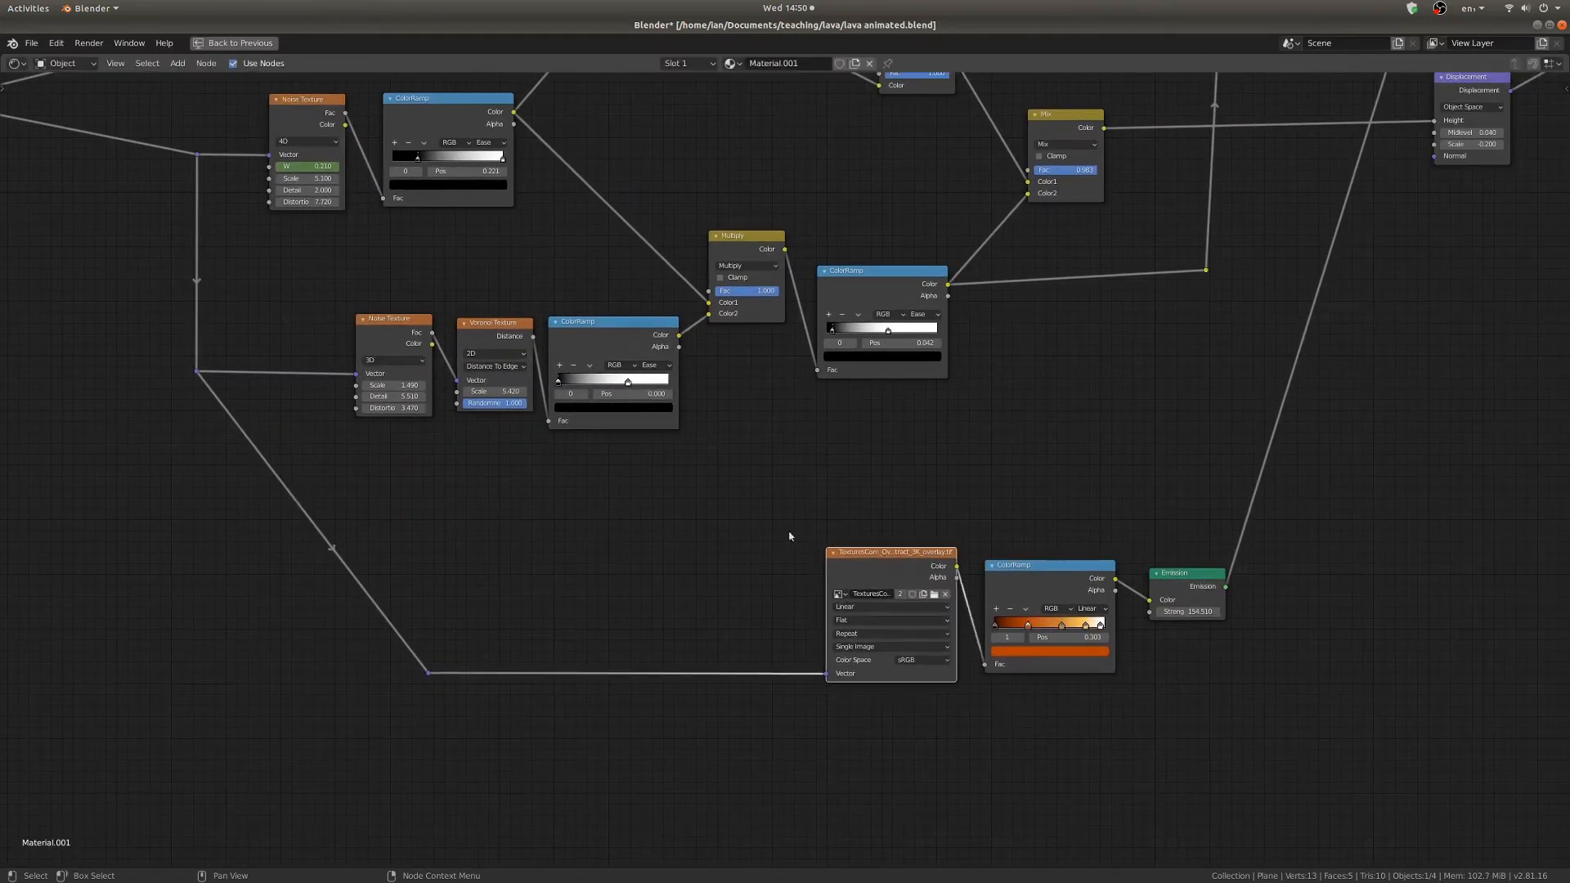
Add a Gradient Texture node in the empty area below the Mapping node.
scroll(720, 515, down, 4)
middle_drag(499, 454, 1075, 618)
scroll(507, 498, up, 2)
middle_drag(508, 498, 581, 480)
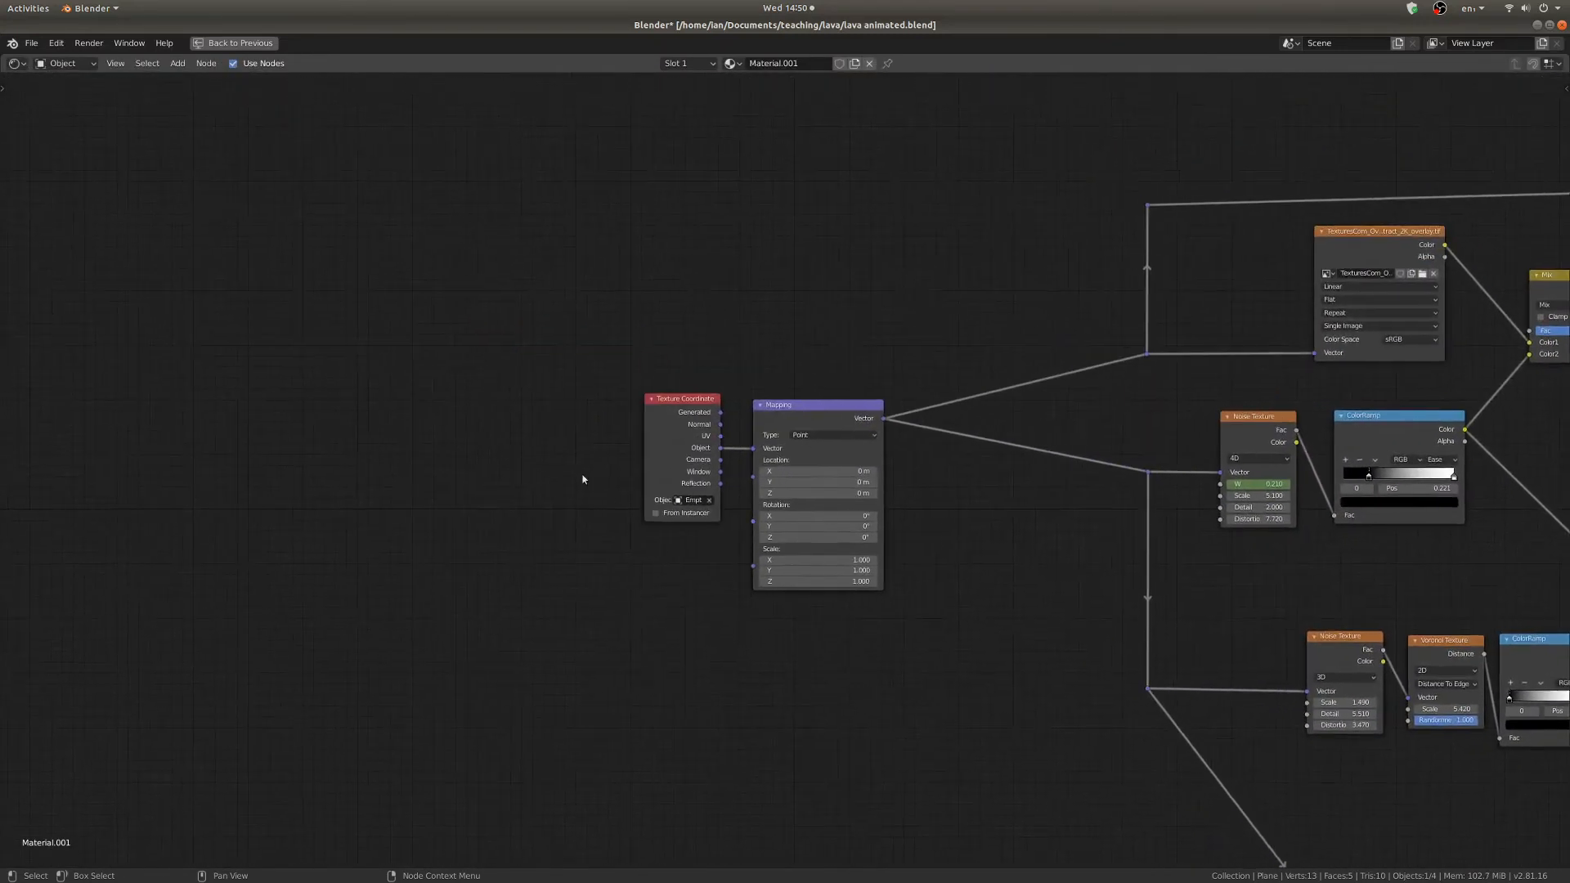
scroll(603, 561, up, 2)
scroll(780, 667, down, 2)
middle_drag(780, 666, 747, 495)
scroll(551, 596, down, 1)
key(shift+a)
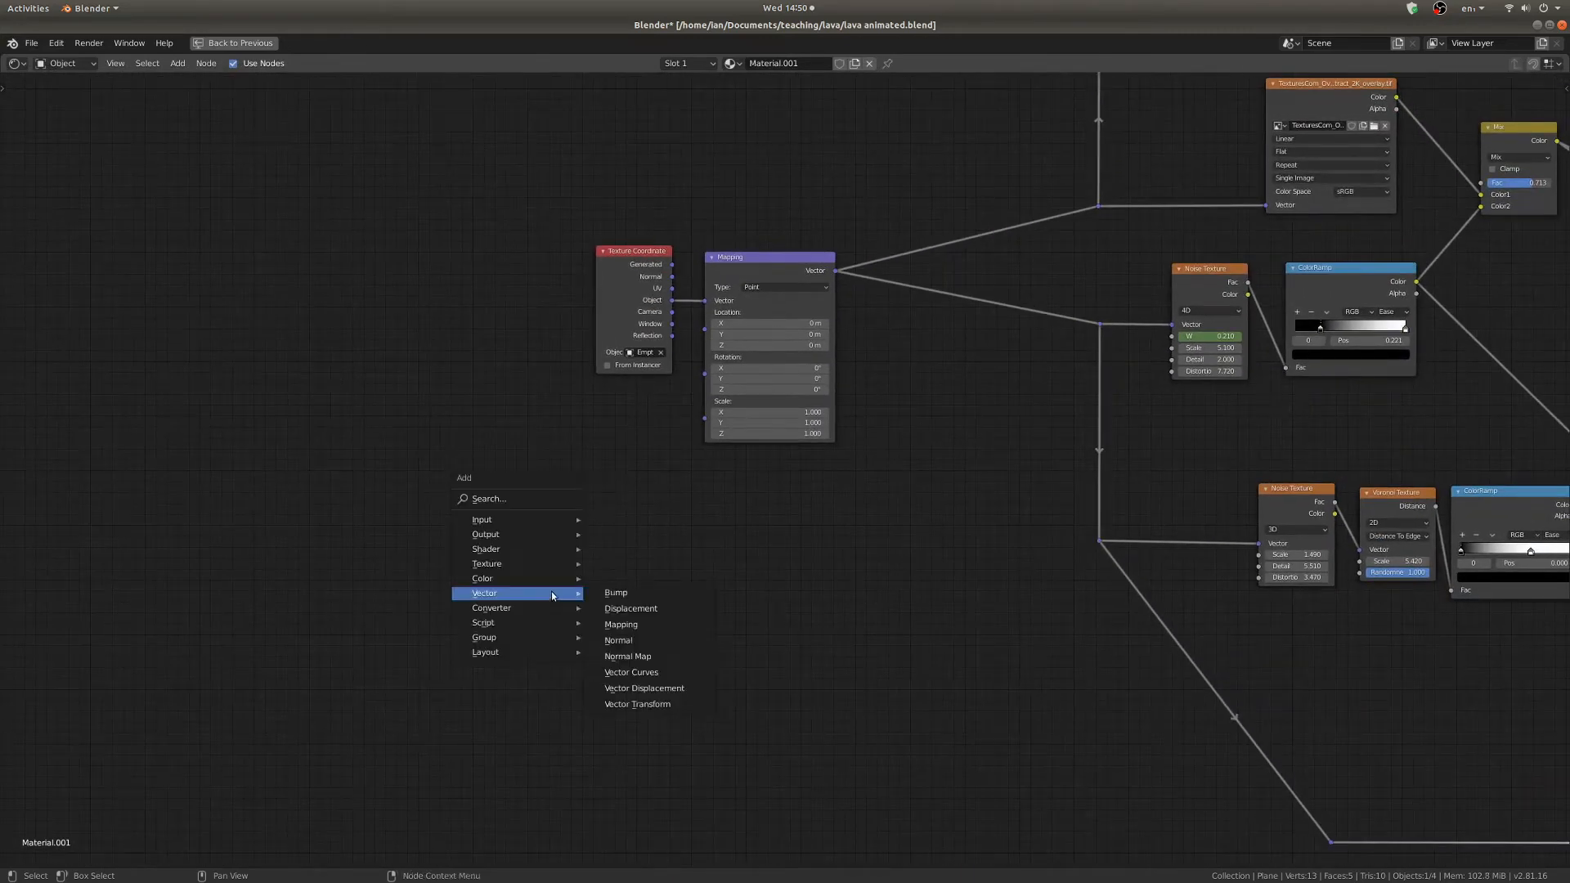
mouse_move(522, 567)
click(711, 652)
click(765, 570)
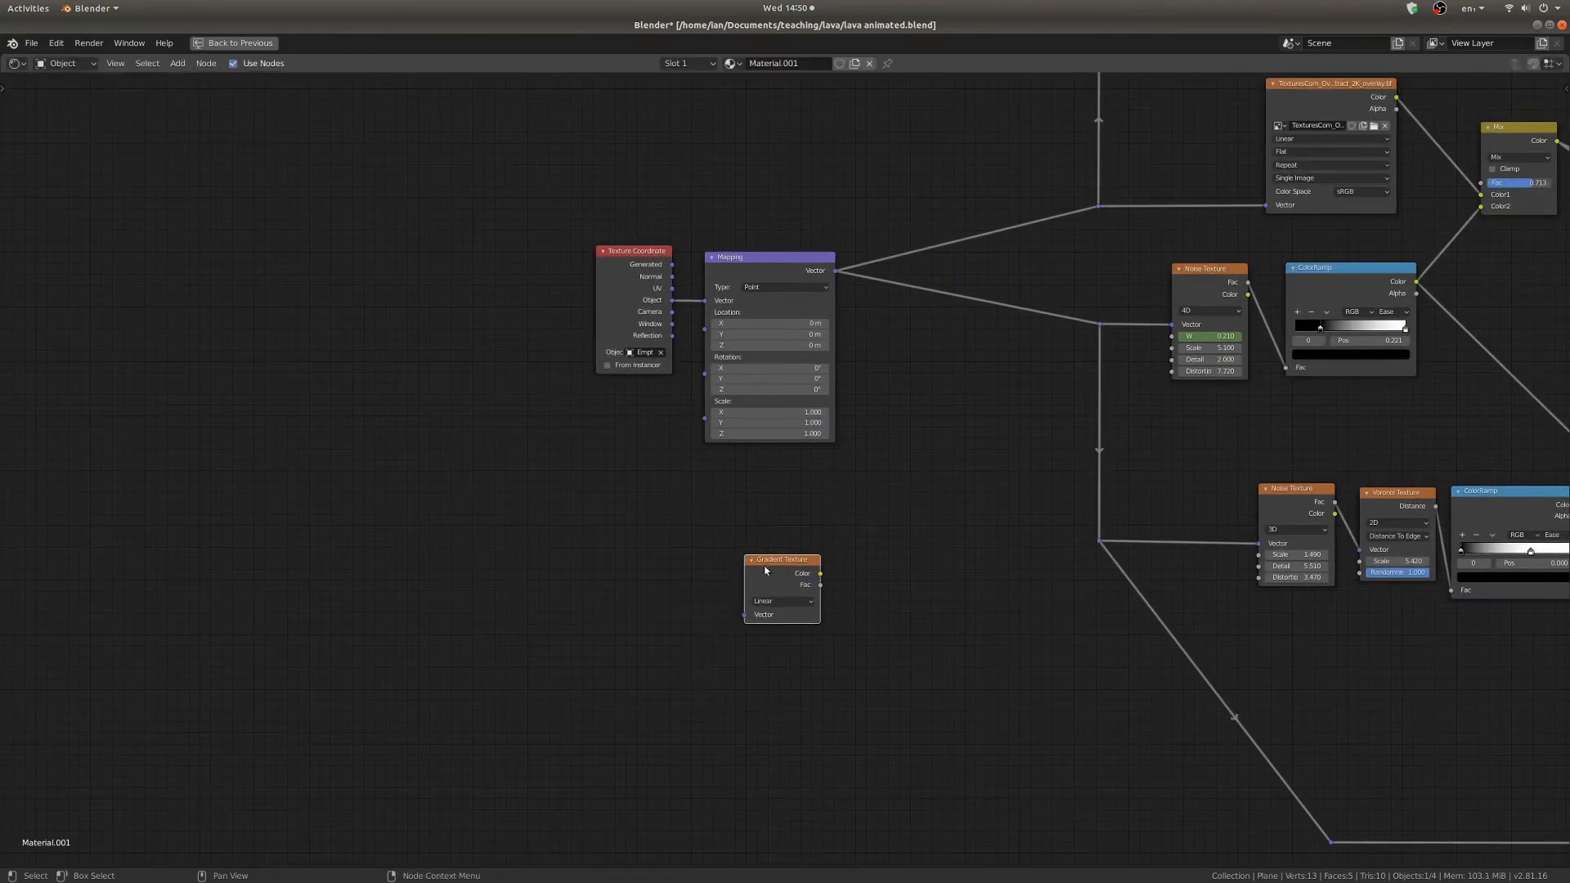
Give the Gradient Texture its own connected Texture Coordinate and Mapping nodes, and adjust their placement.
key(ctrl+v)
drag(501, 556, 466, 555)
scroll(355, 564, up, 2)
scroll(355, 564, up, 1)
middle_drag(355, 564, 561, 452)
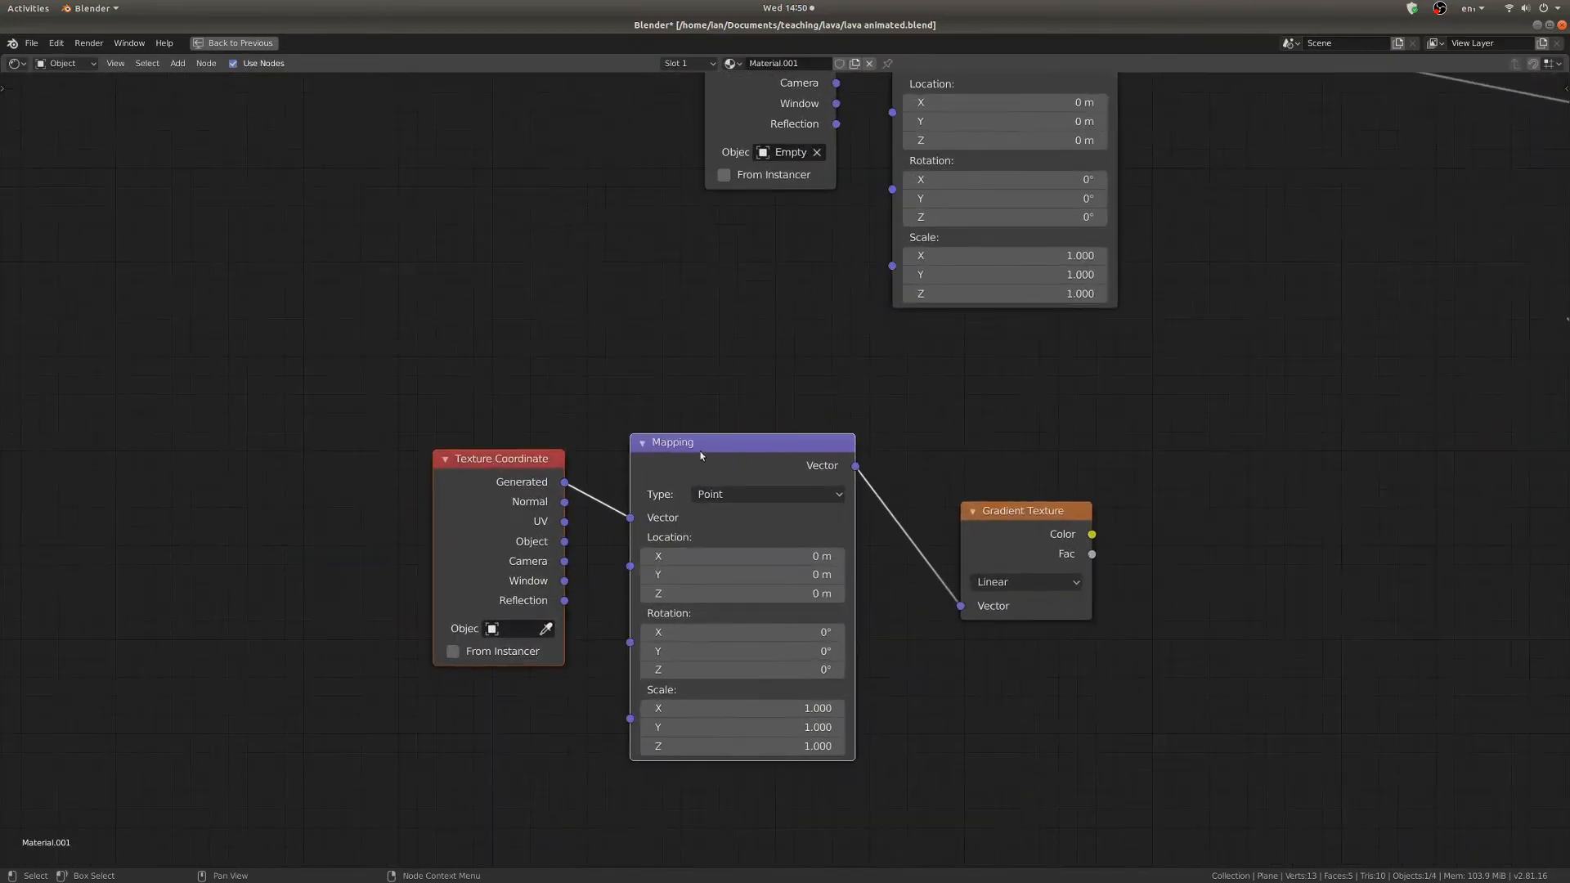
drag(700, 450, 687, 457)
Adjust the positions of the original Texture Coordinate and Mapping nodes and examine the Empty set as the coordinate object.
scroll(817, 473, down, 4)
middle_drag(865, 477, 718, 585)
scroll(605, 214, up, 4)
middle_drag(605, 214, 580, 401)
drag(579, 400, 547, 393)
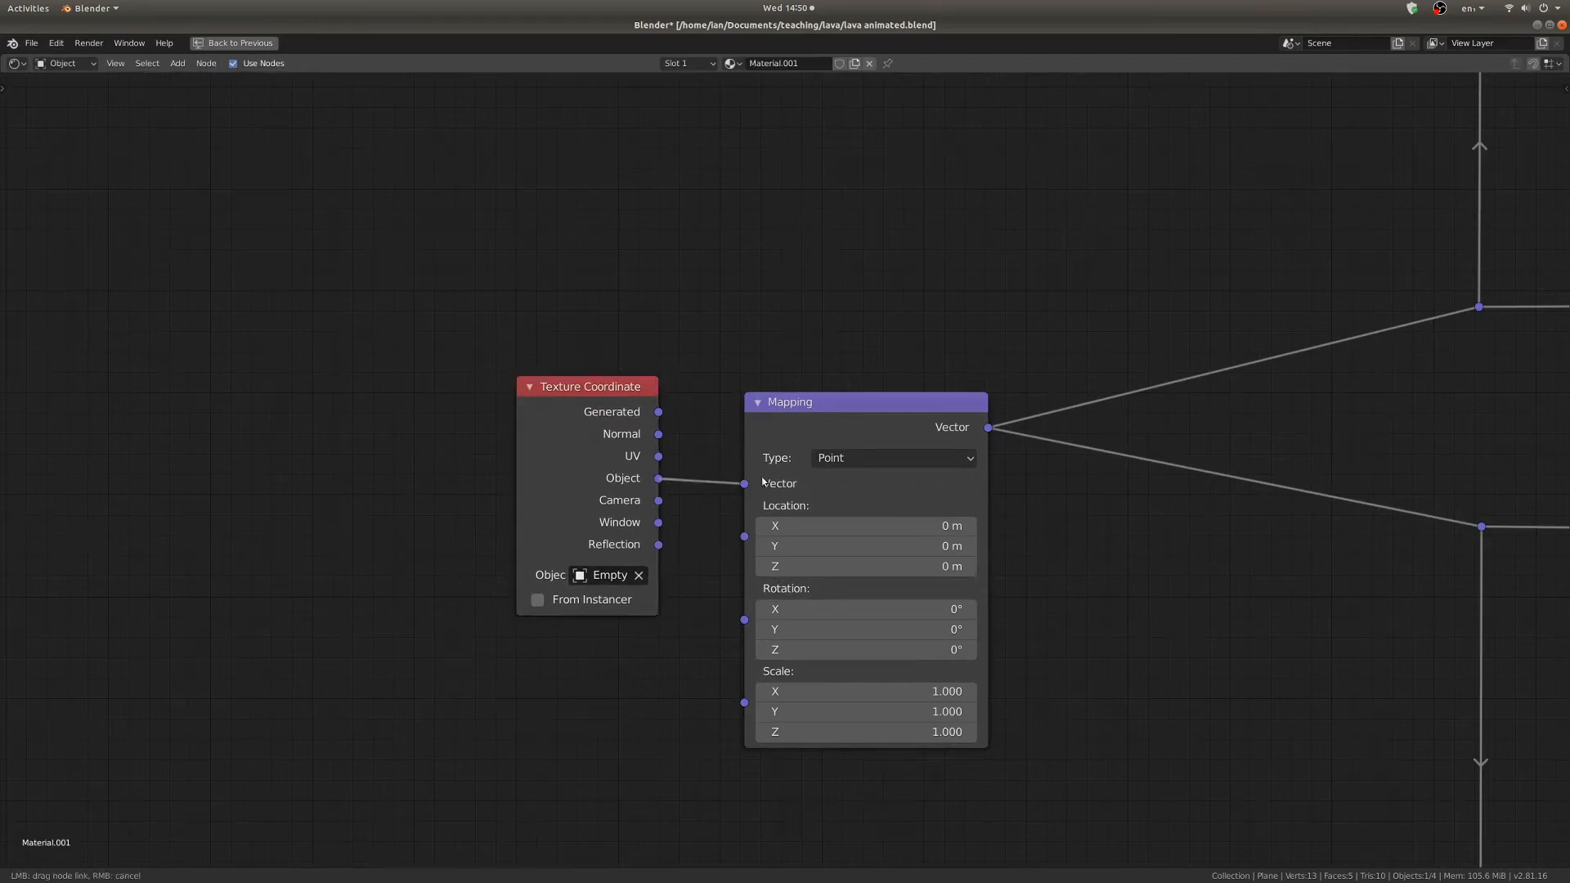
mouse_move(799, 407)
mouse_down()
mouse_move(785, 401)
mouse_move(800, 397)
mouse_up()
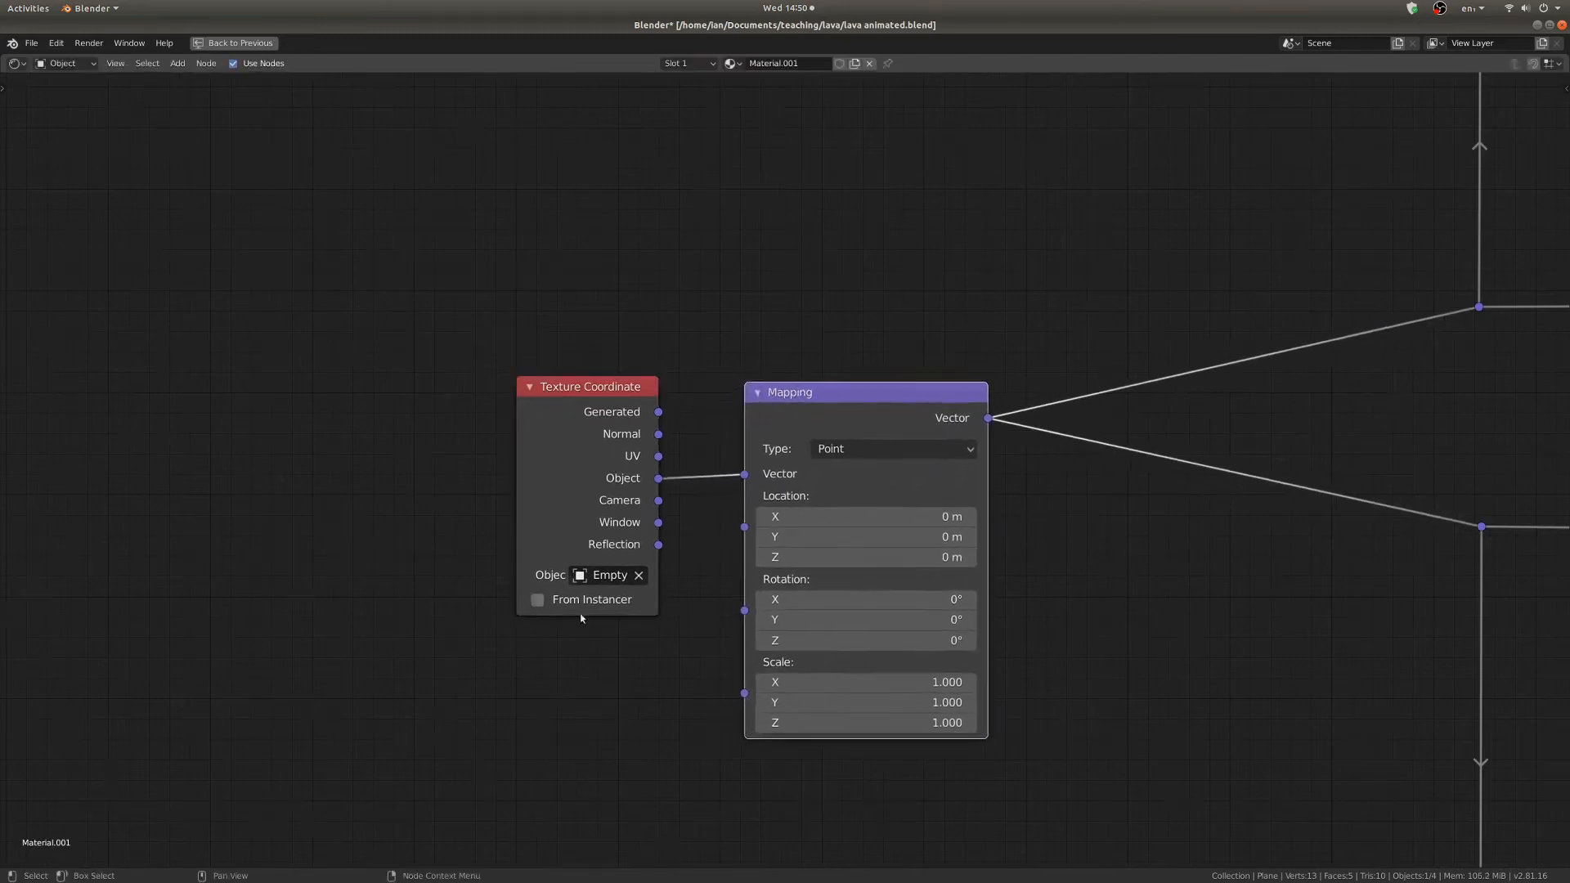
scroll(619, 567, up, 4)
middle_drag(621, 566, 685, 530)
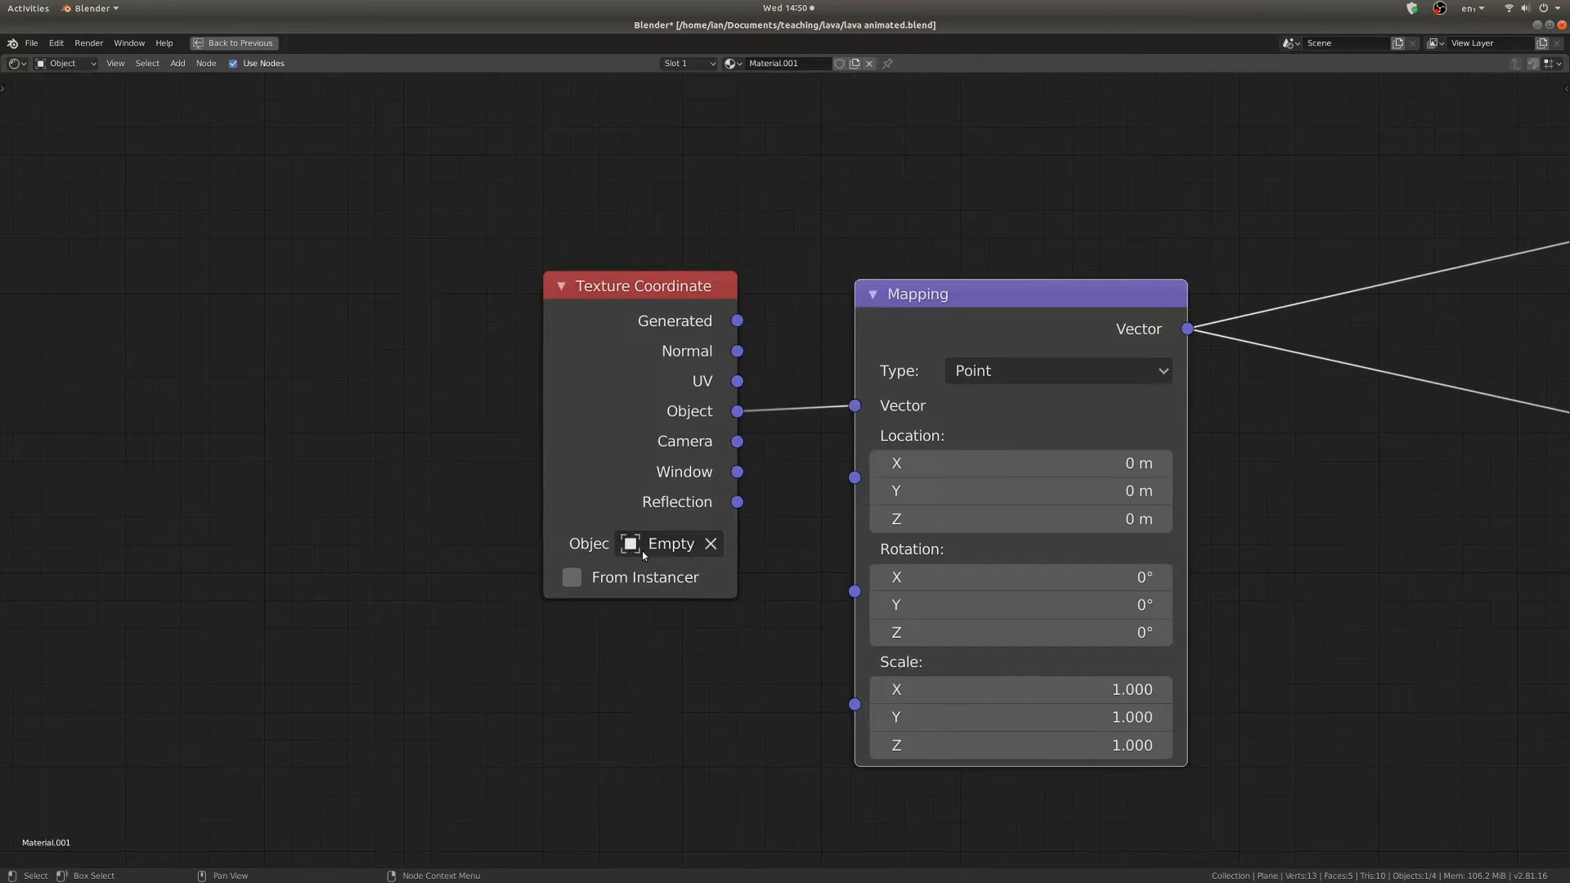
Restore the full Shading layout and look up the object types that can be added to the scene.
key(ctrl+space)
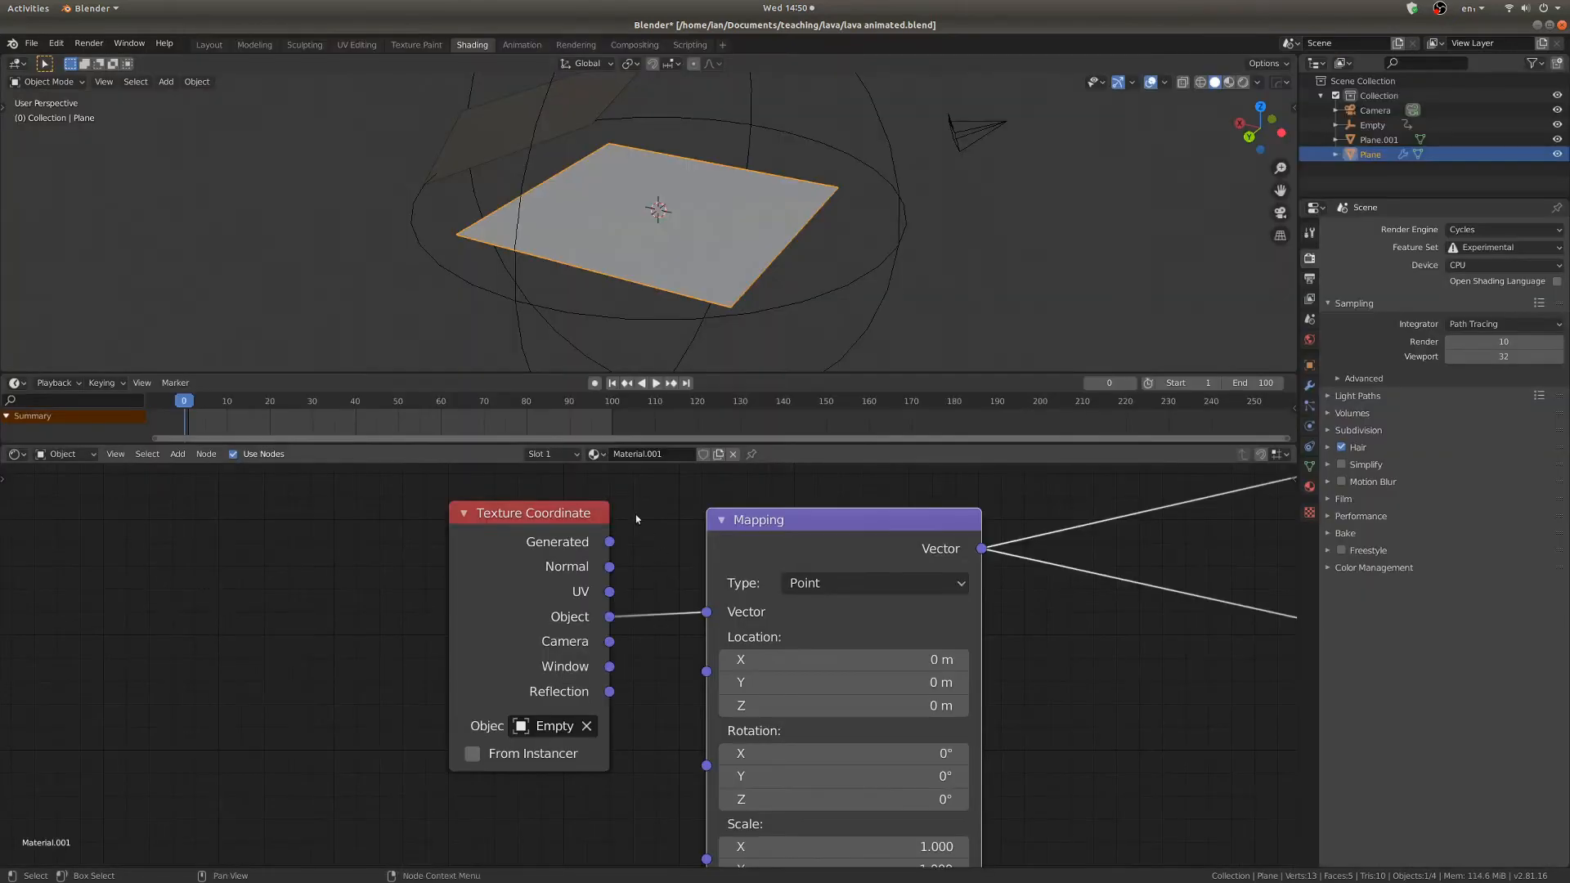
click(798, 311)
scroll(799, 310, down, 2)
key(shift+a)
mouse_move(789, 308)
mouse_move(772, 439)
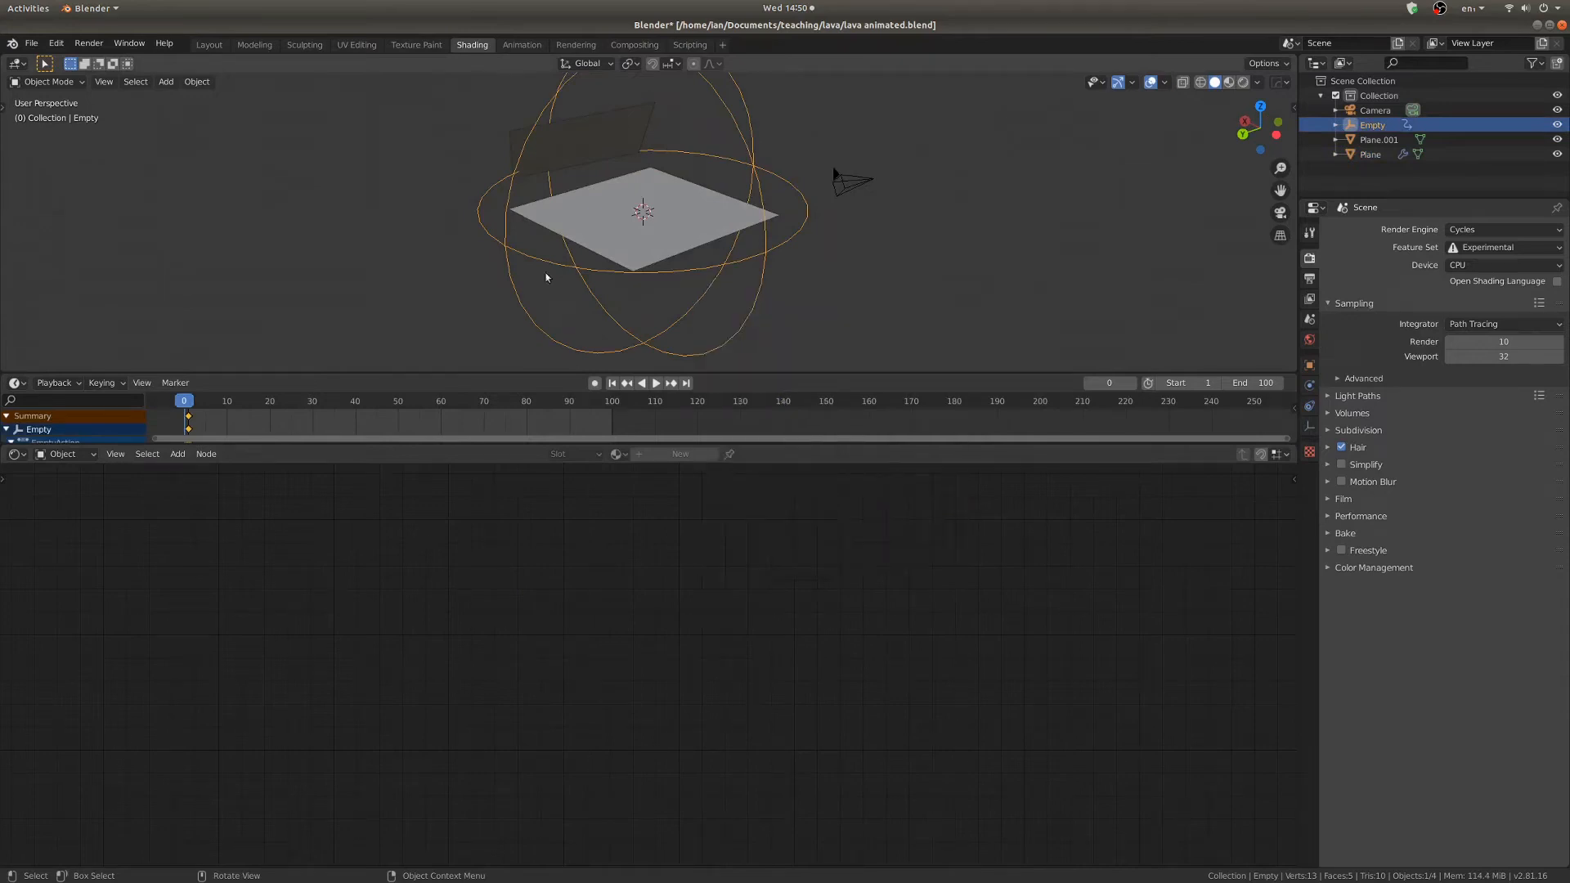
Play the animation and watch the Empty's motion around the plane in a maximized 3D view from different angles.
scroll(429, 272, up, 1)
middle_drag(374, 256, 351, 254)
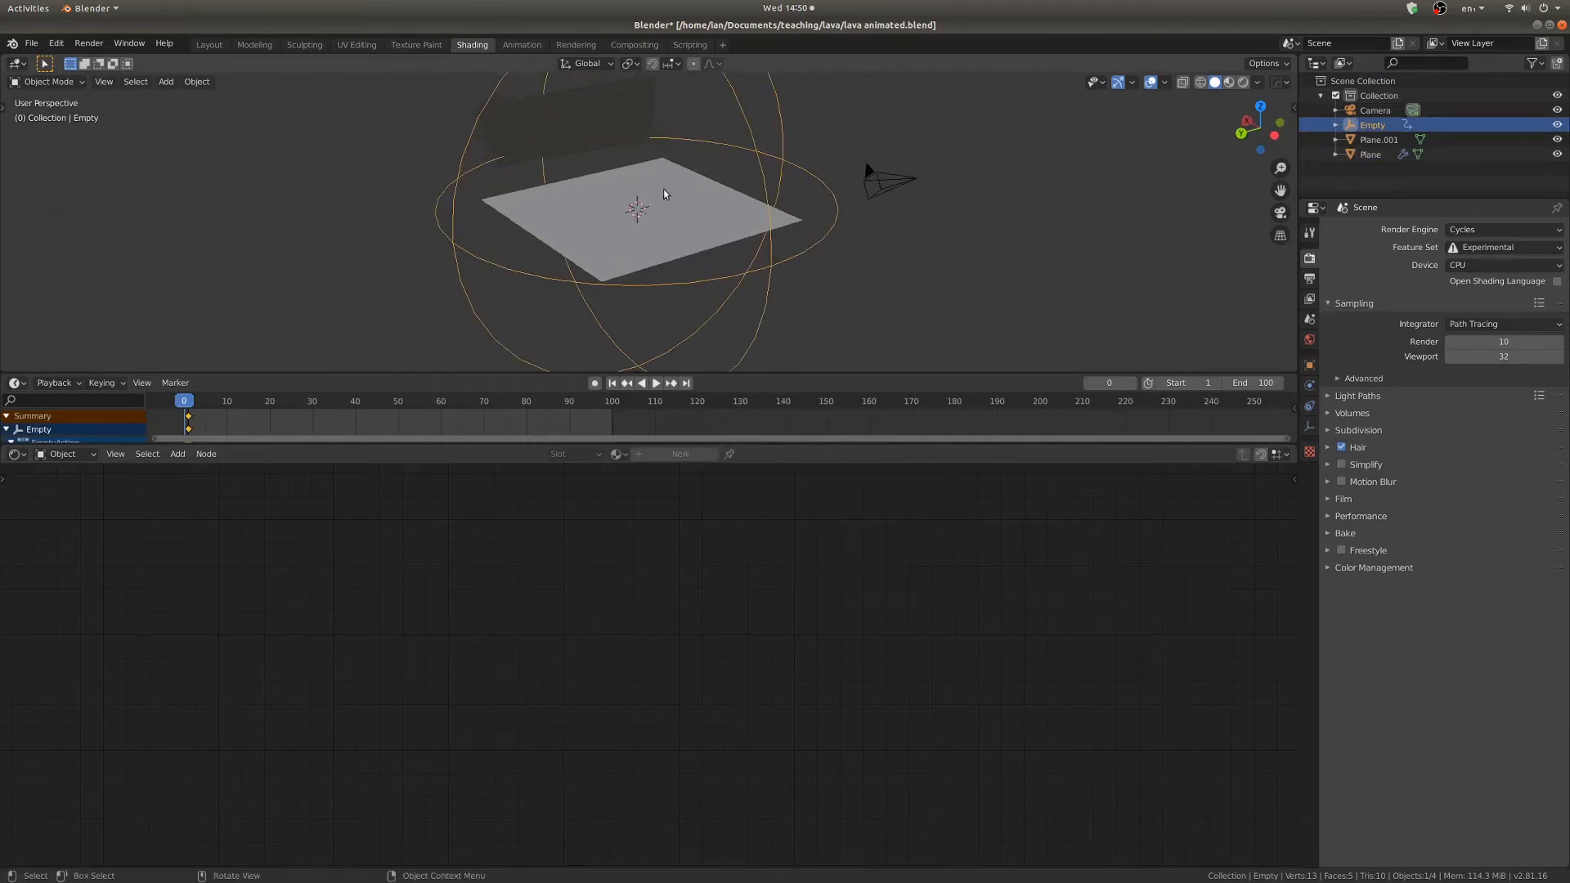
key(space)
key(ctrl+space)
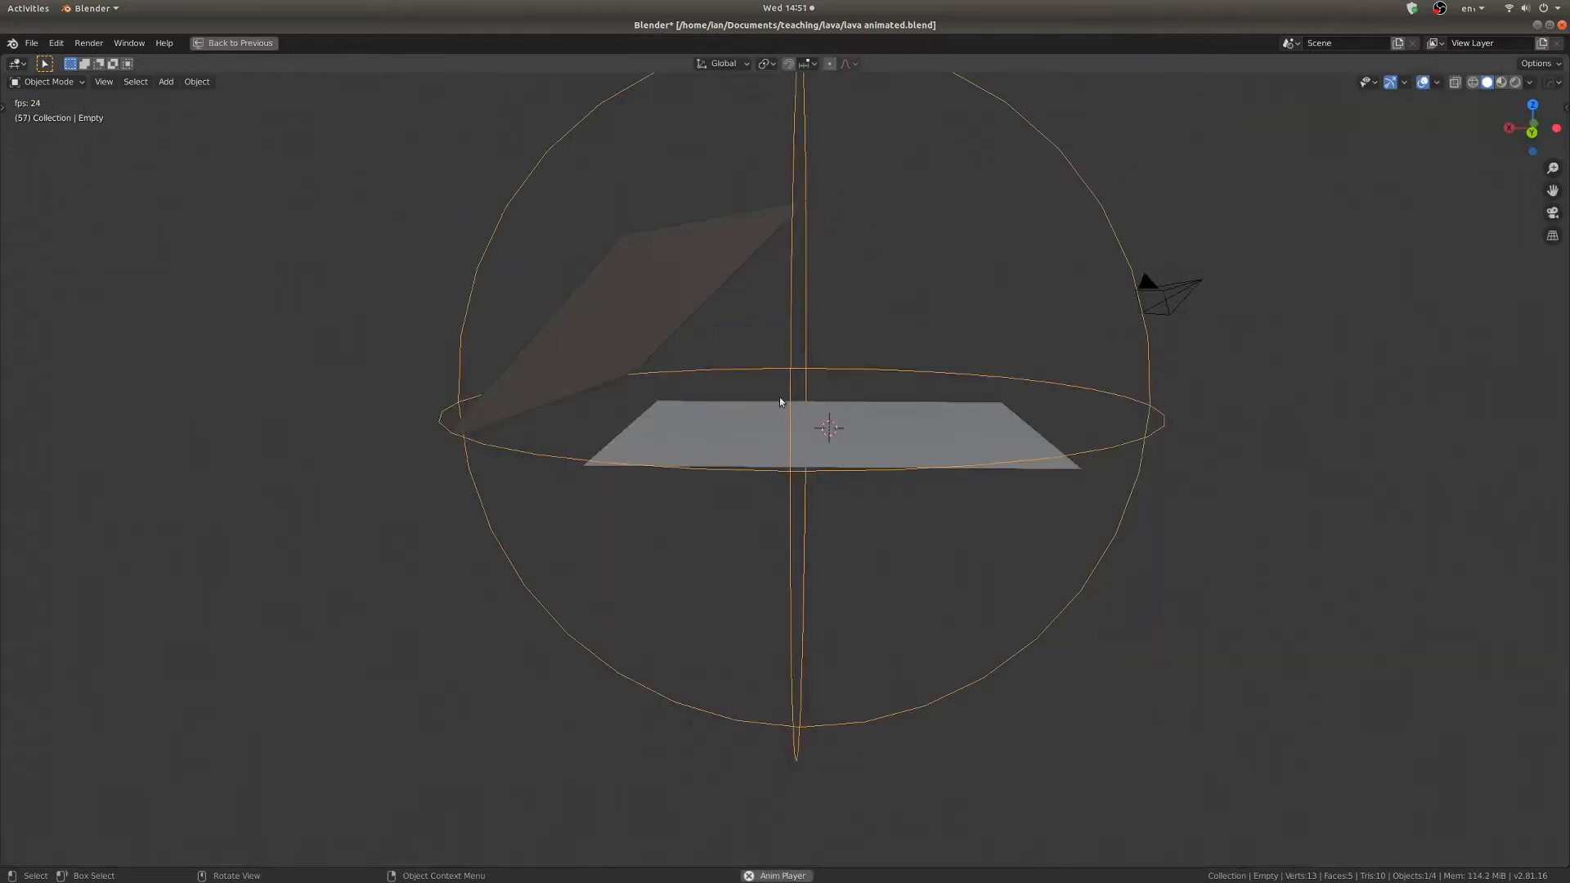
scroll(836, 411, down, 3)
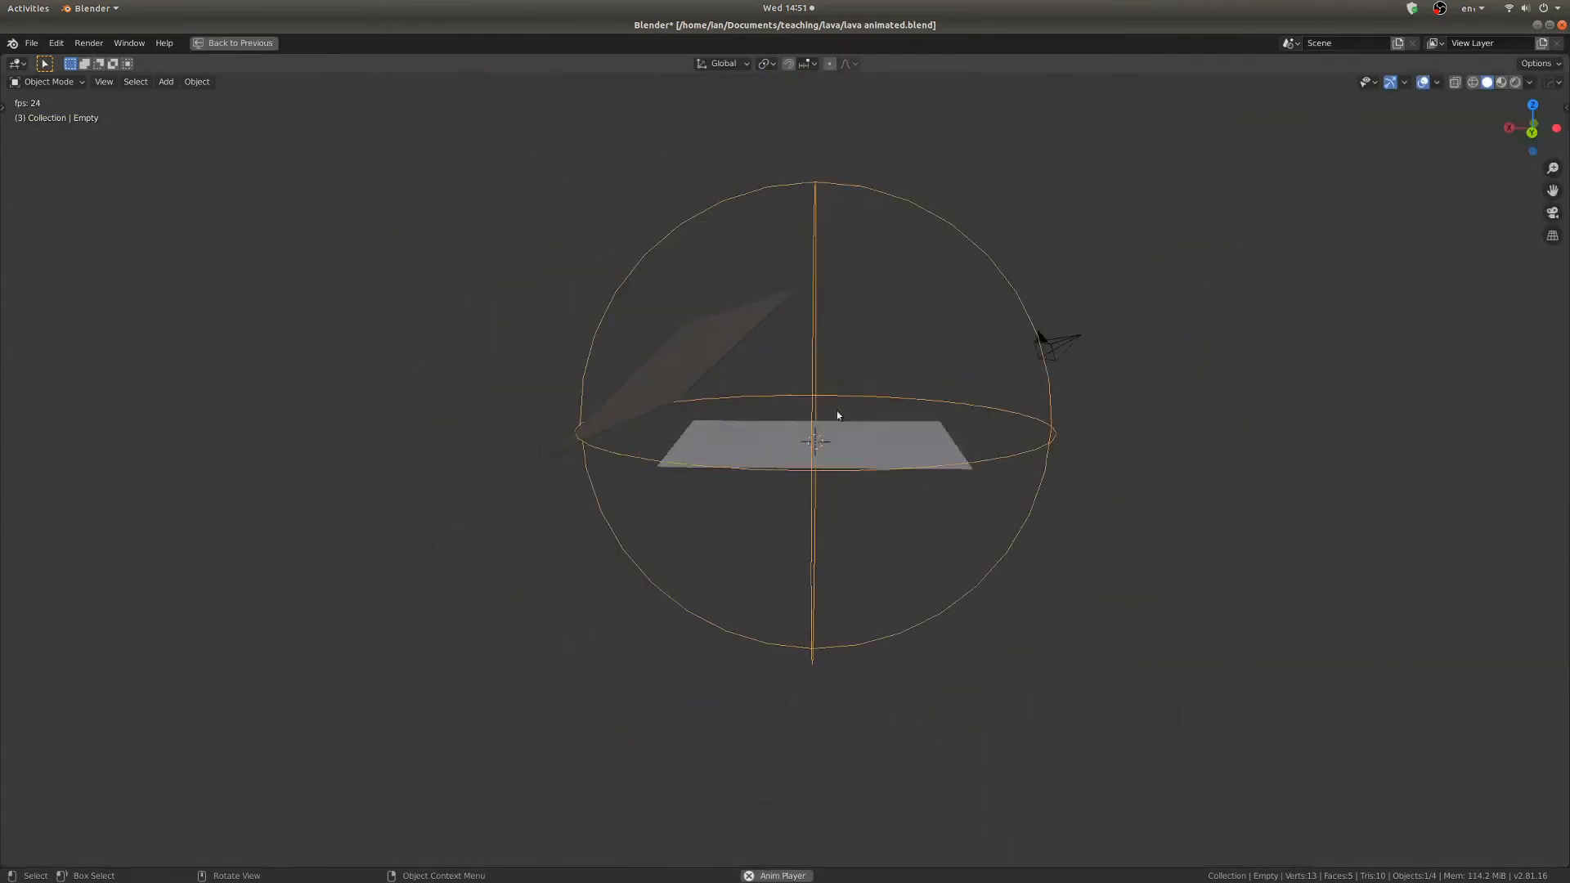
middle_drag(837, 410, 768, 429)
scroll(764, 425, up, 2)
key(ctrl+space)
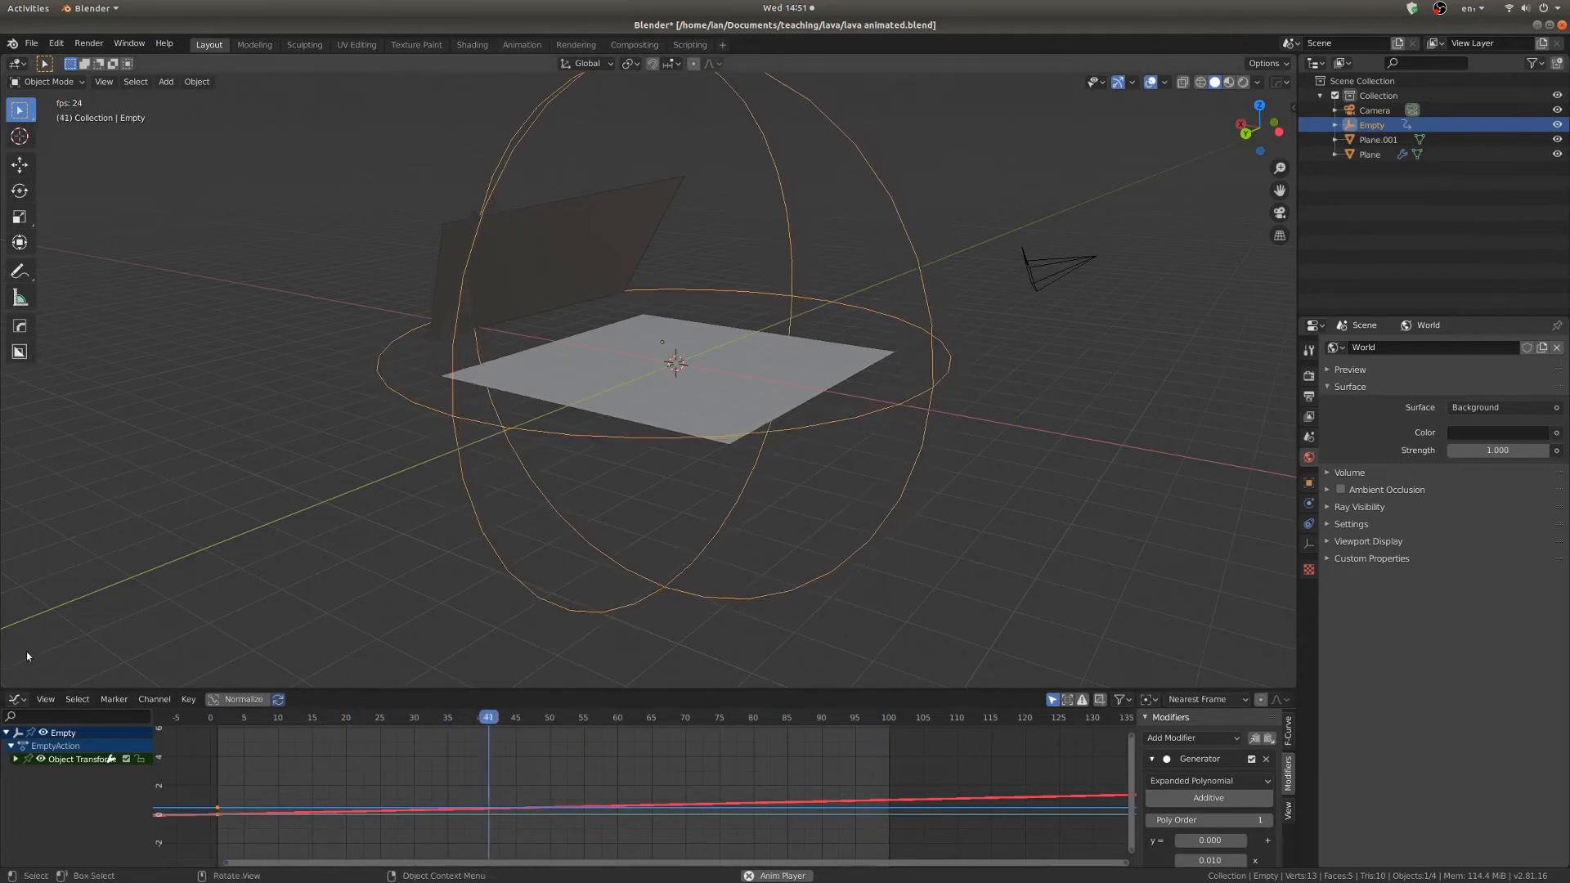
Keep the area below the 3D view as the Graph Editor and stop the animation playback.
click(17, 700)
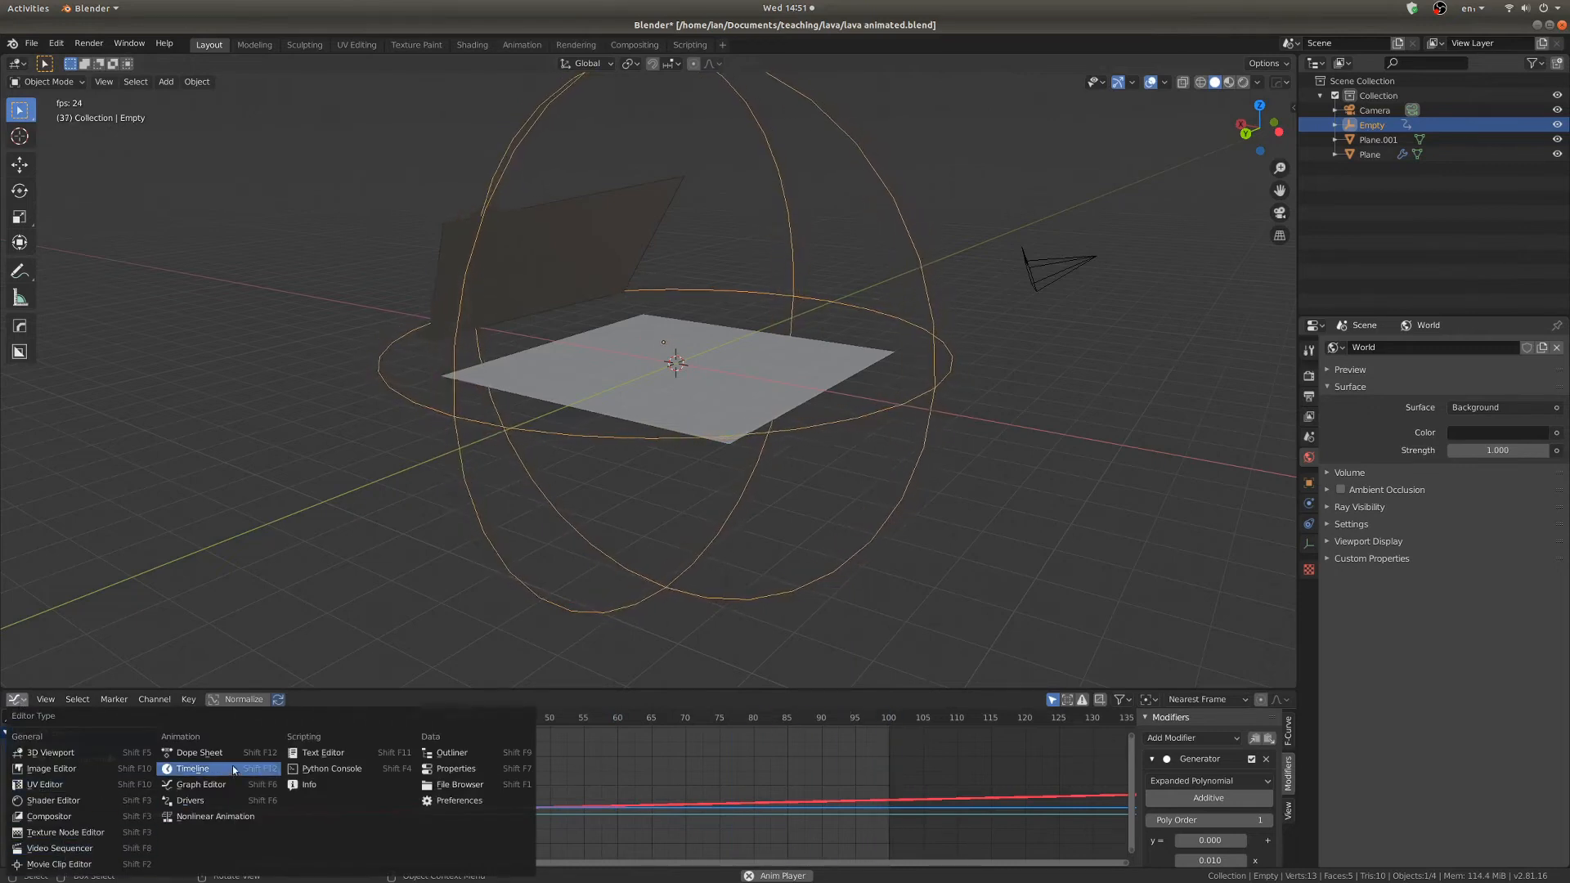
click(209, 787)
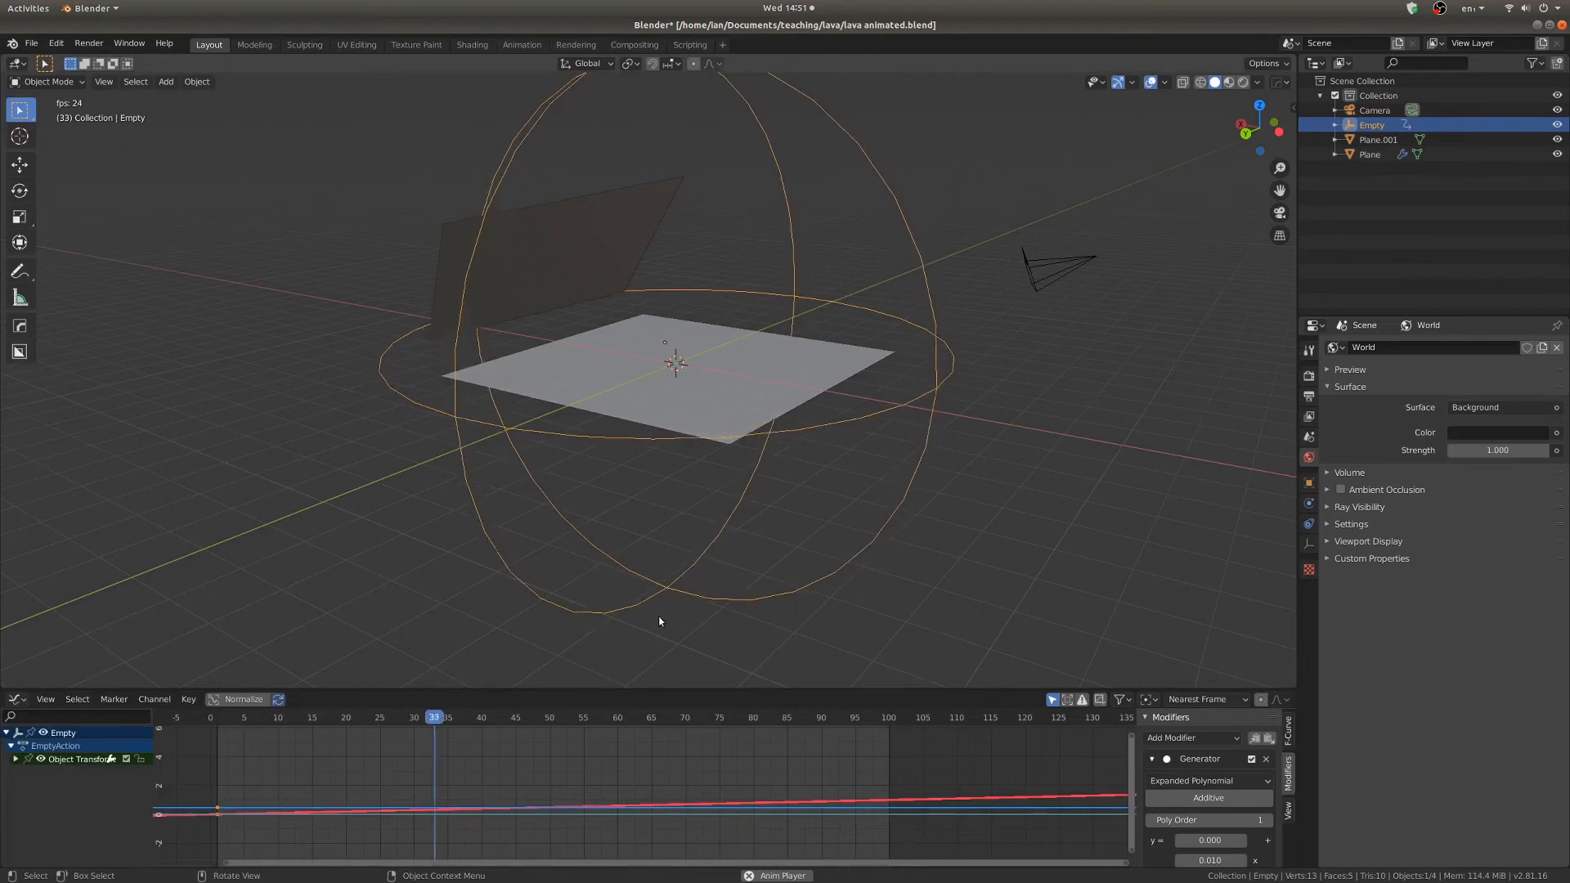
key(space)
key(i)
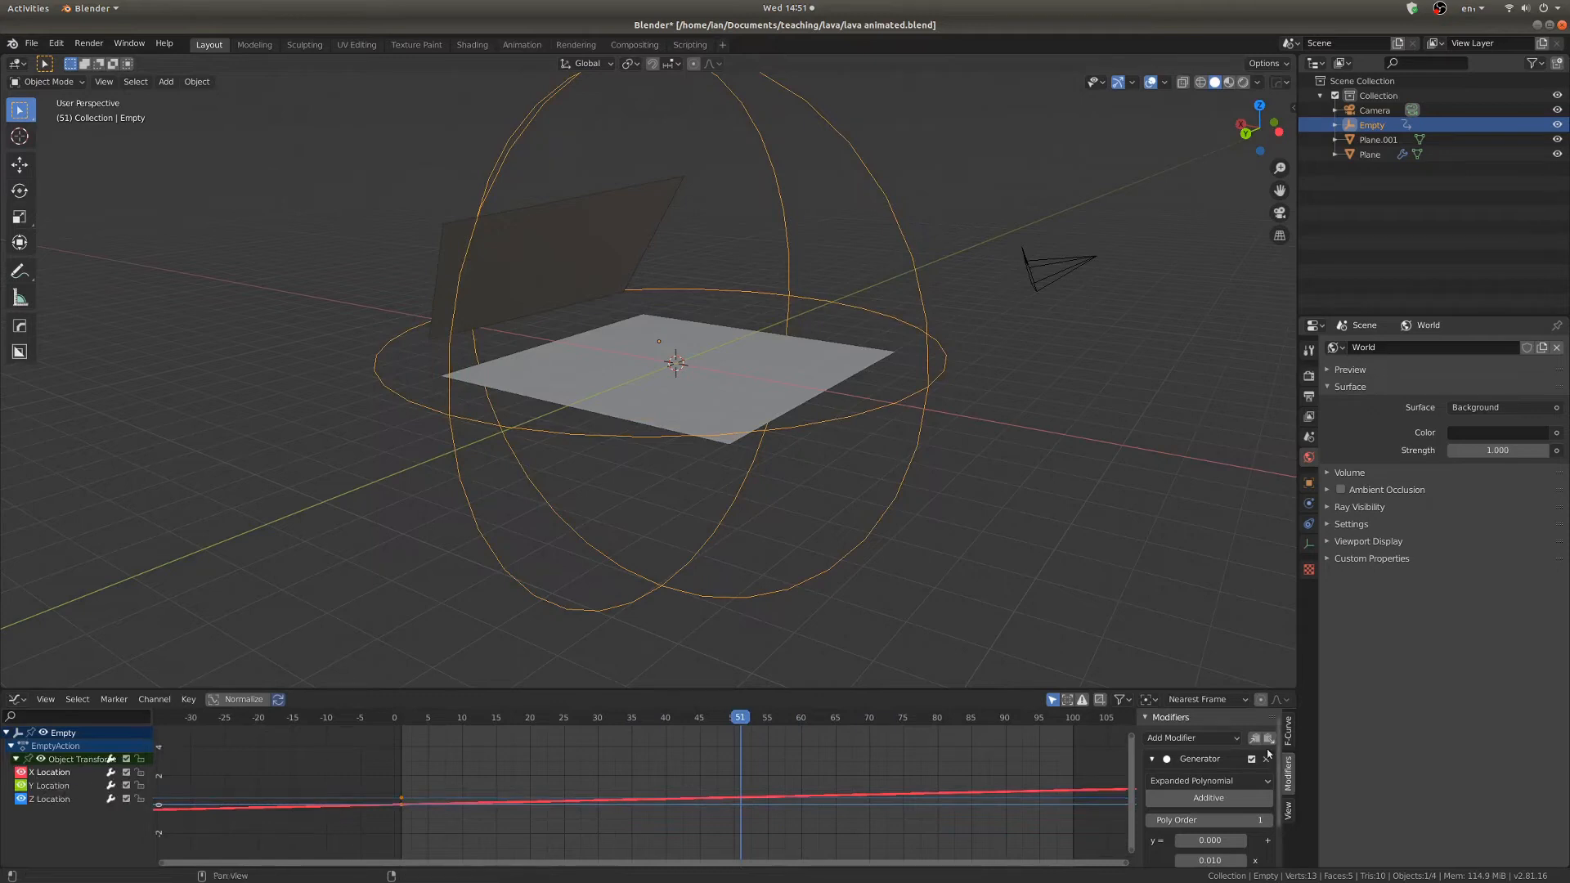
Enlarge the Graph Editor and look up the Generator modifier among the F-curve modifiers for the Empty's X Location.
click(1282, 730)
click(1289, 773)
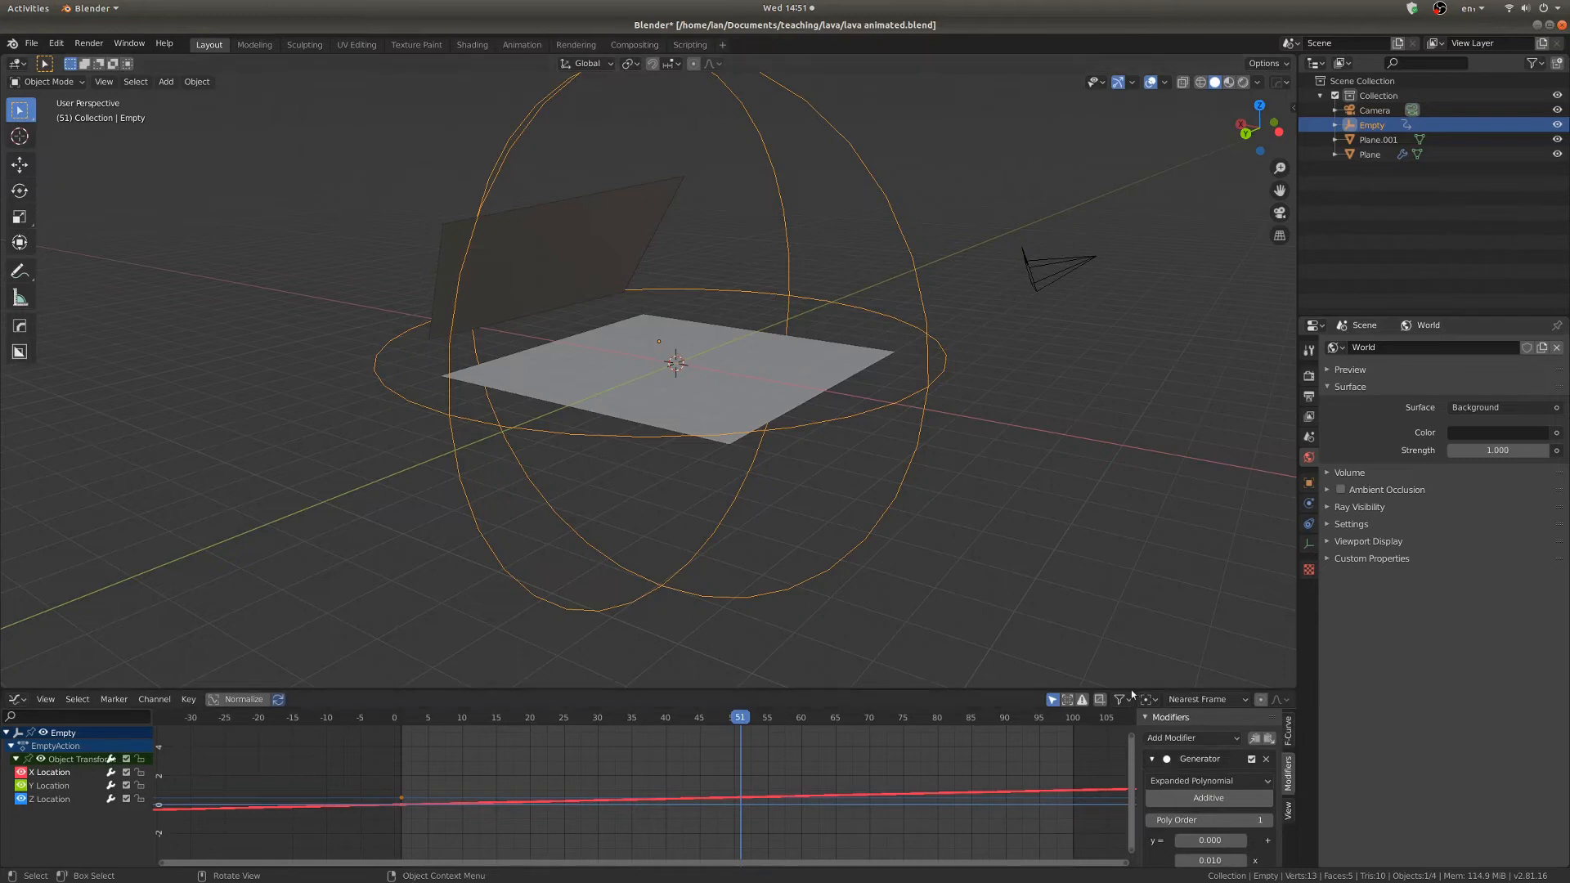
drag(1131, 689, 1132, 578)
click(1187, 625)
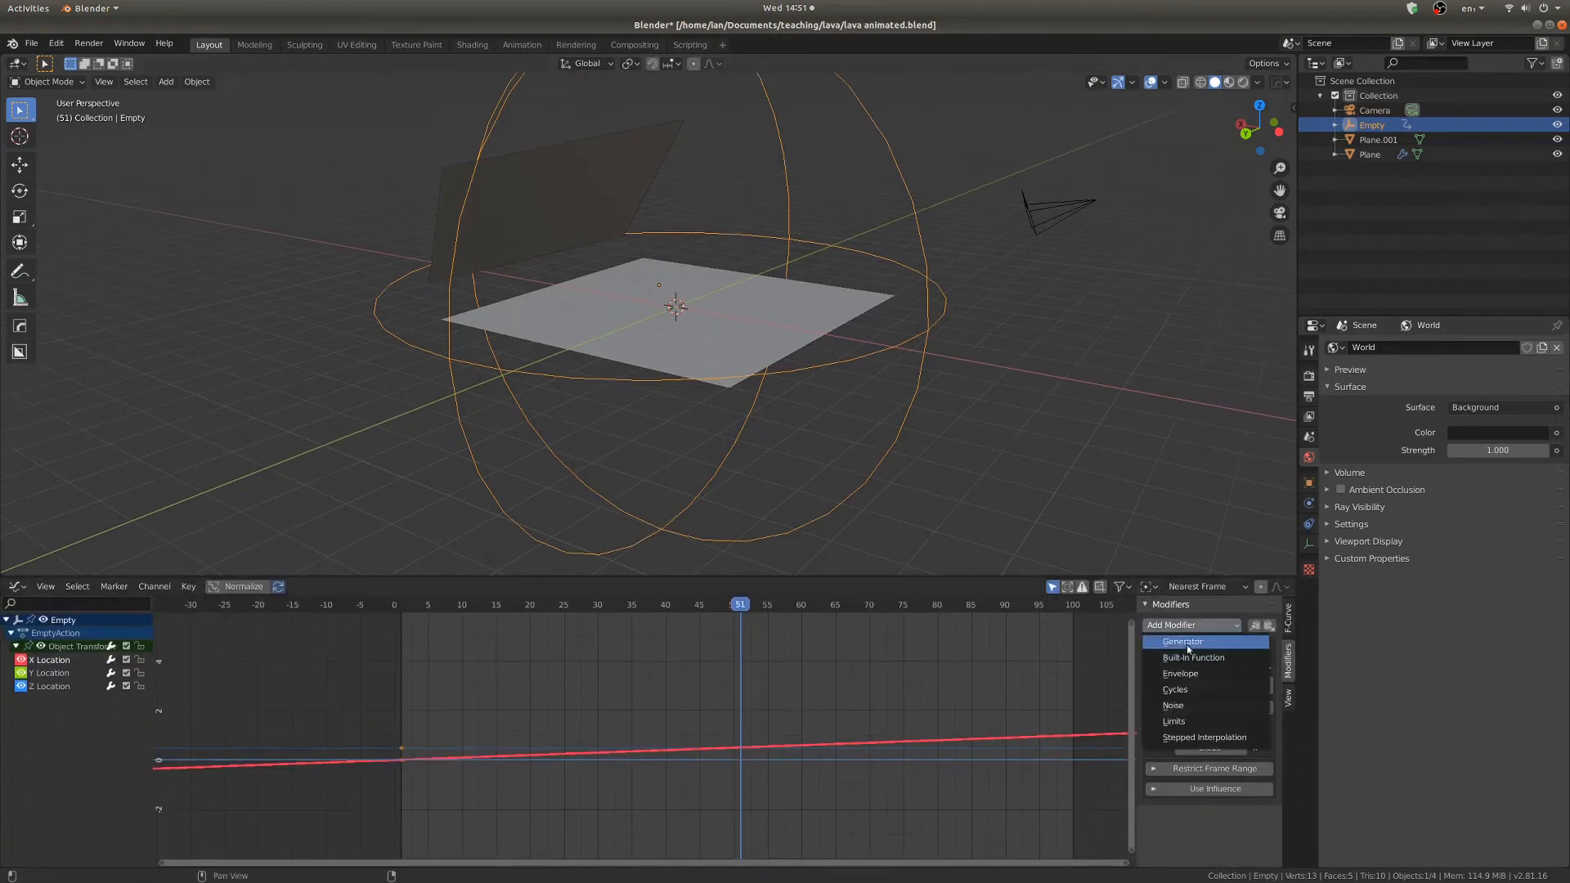
click(1182, 643)
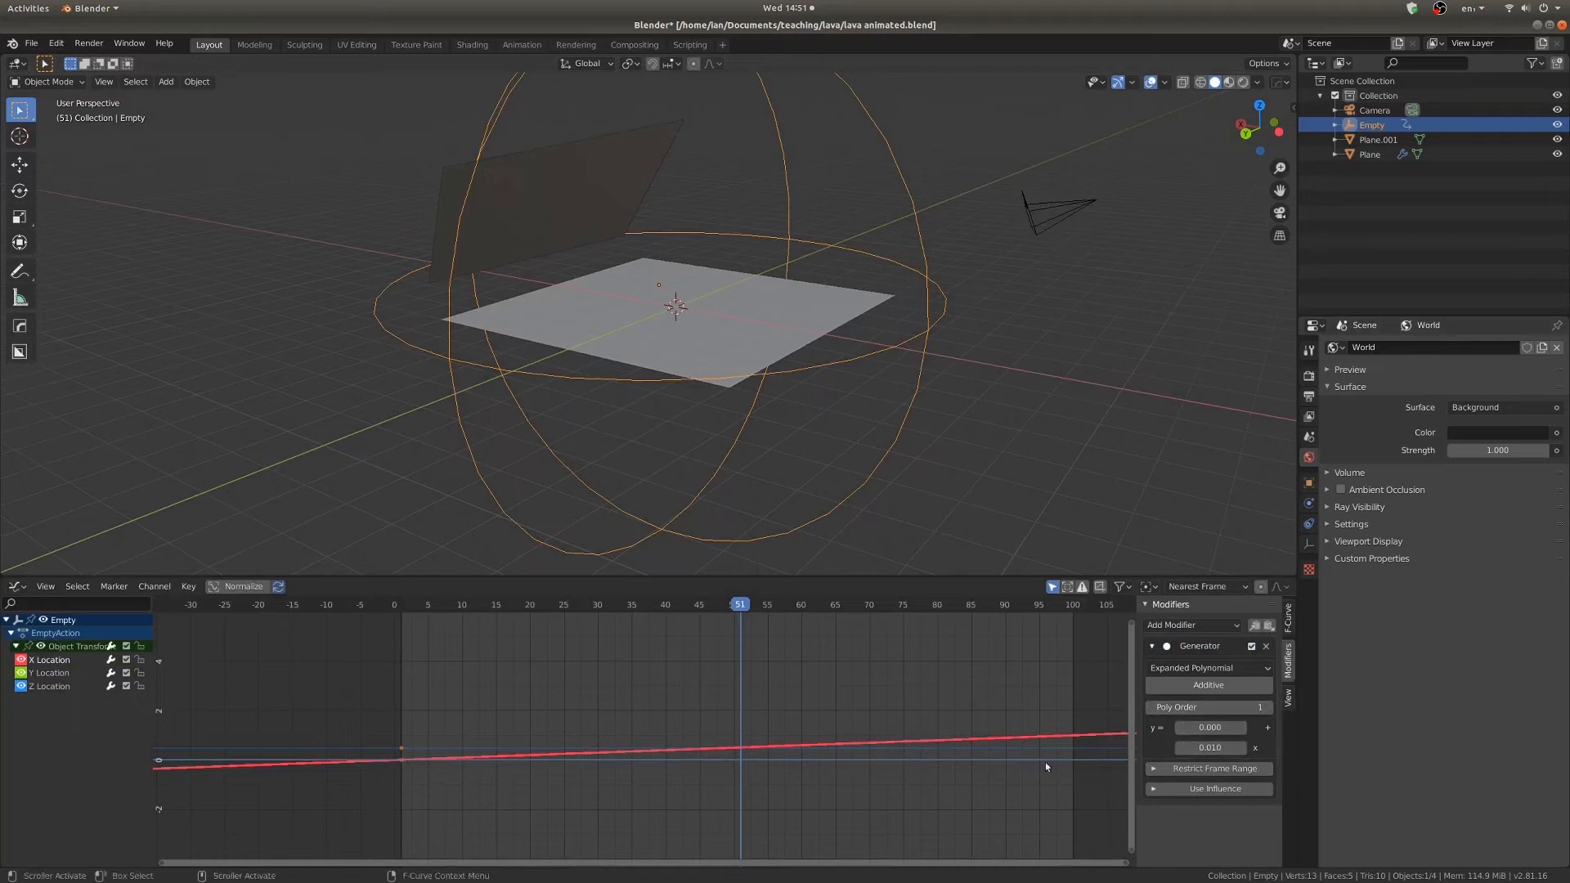
Try 0.02 as the x coefficient of the X Location's Generator modifier and play the animation.
mouse_move(1209, 748)
mouse_down()
mouse_move(1177, 747)
mouse_move(1243, 747)
mouse_move(1190, 748)
mouse_move(1223, 748)
mouse_up()
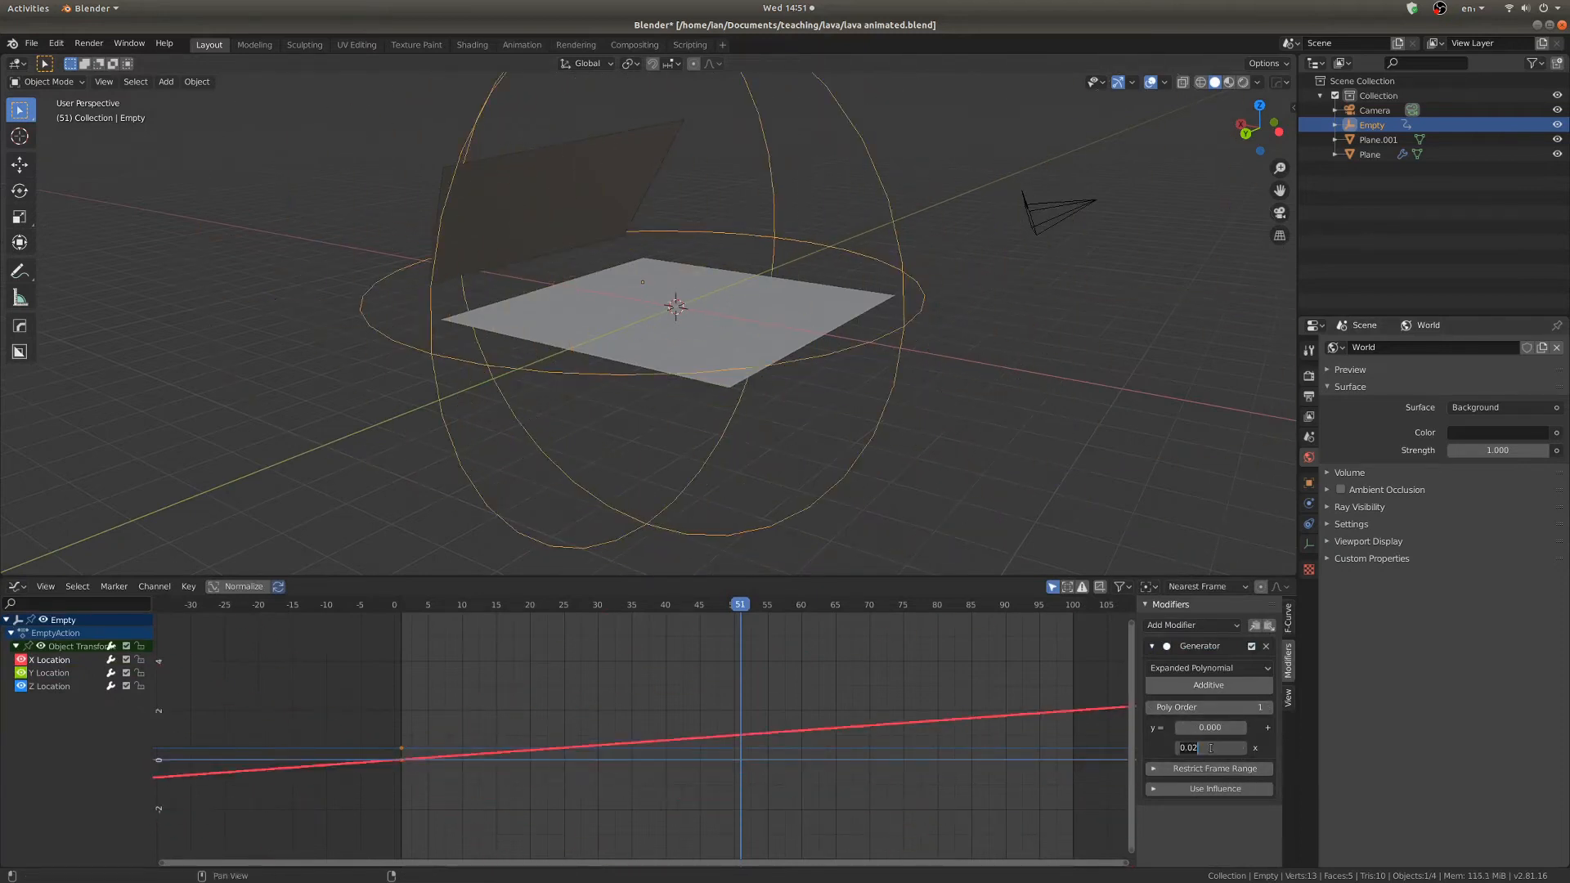
key(Return)
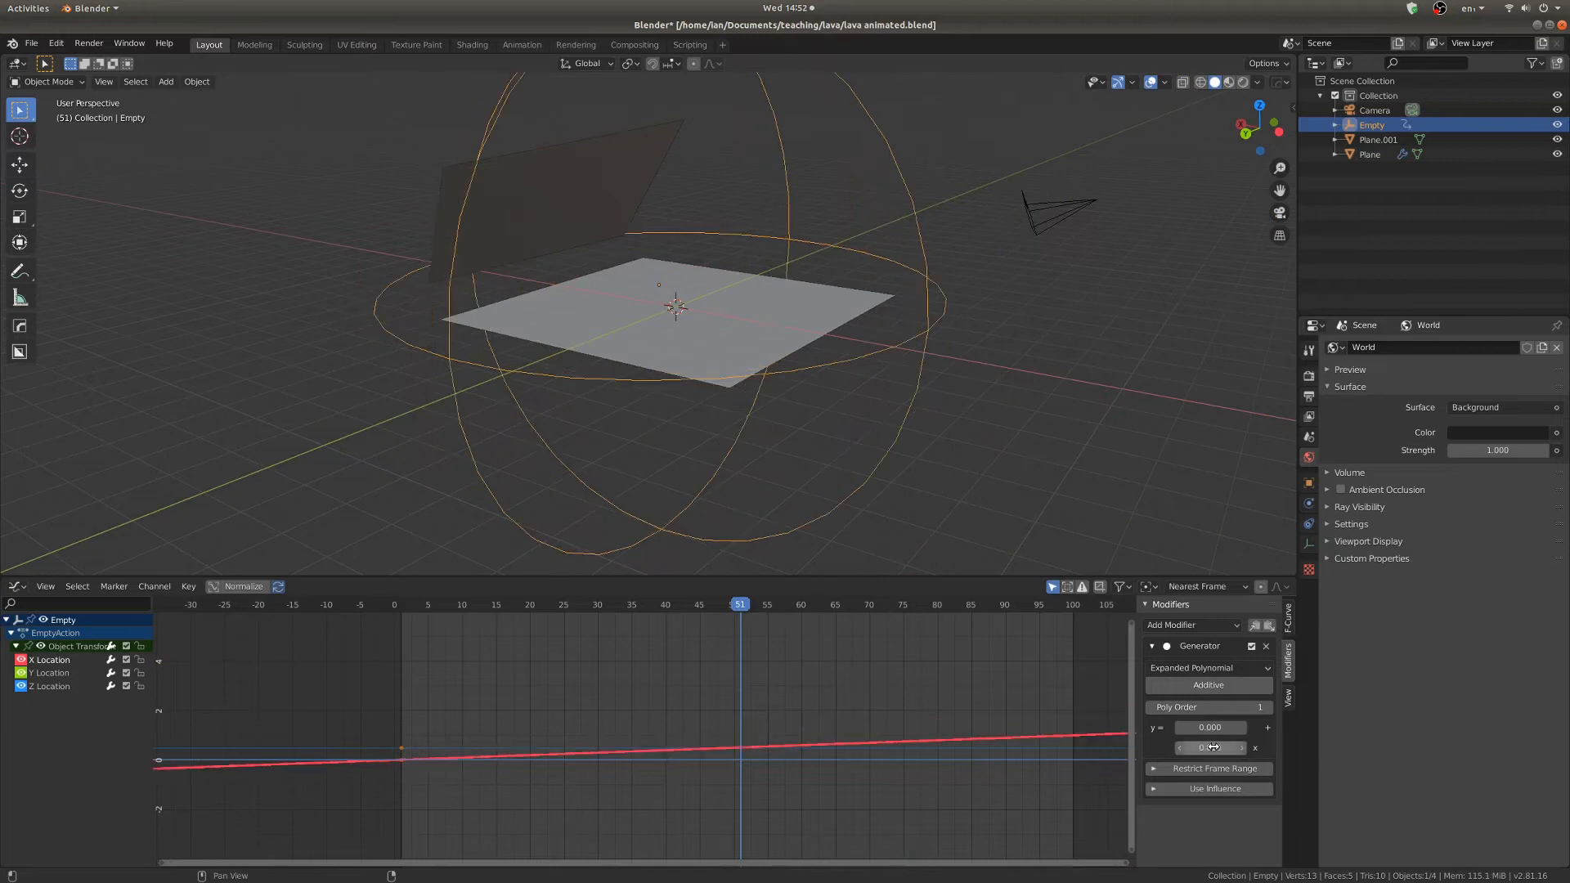
key(space)
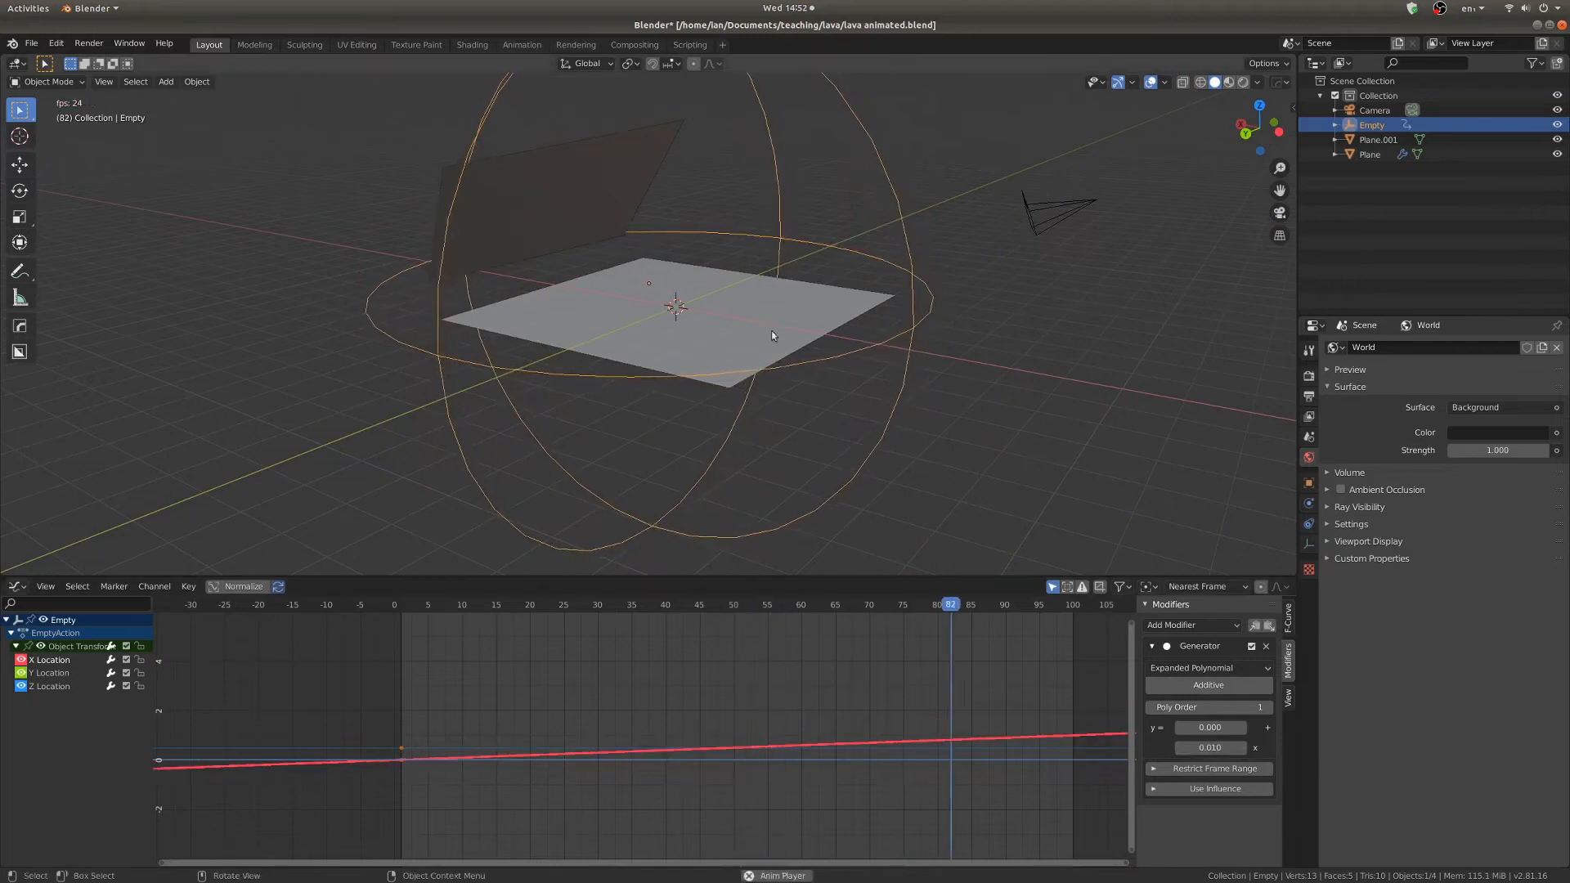
key(Escape)
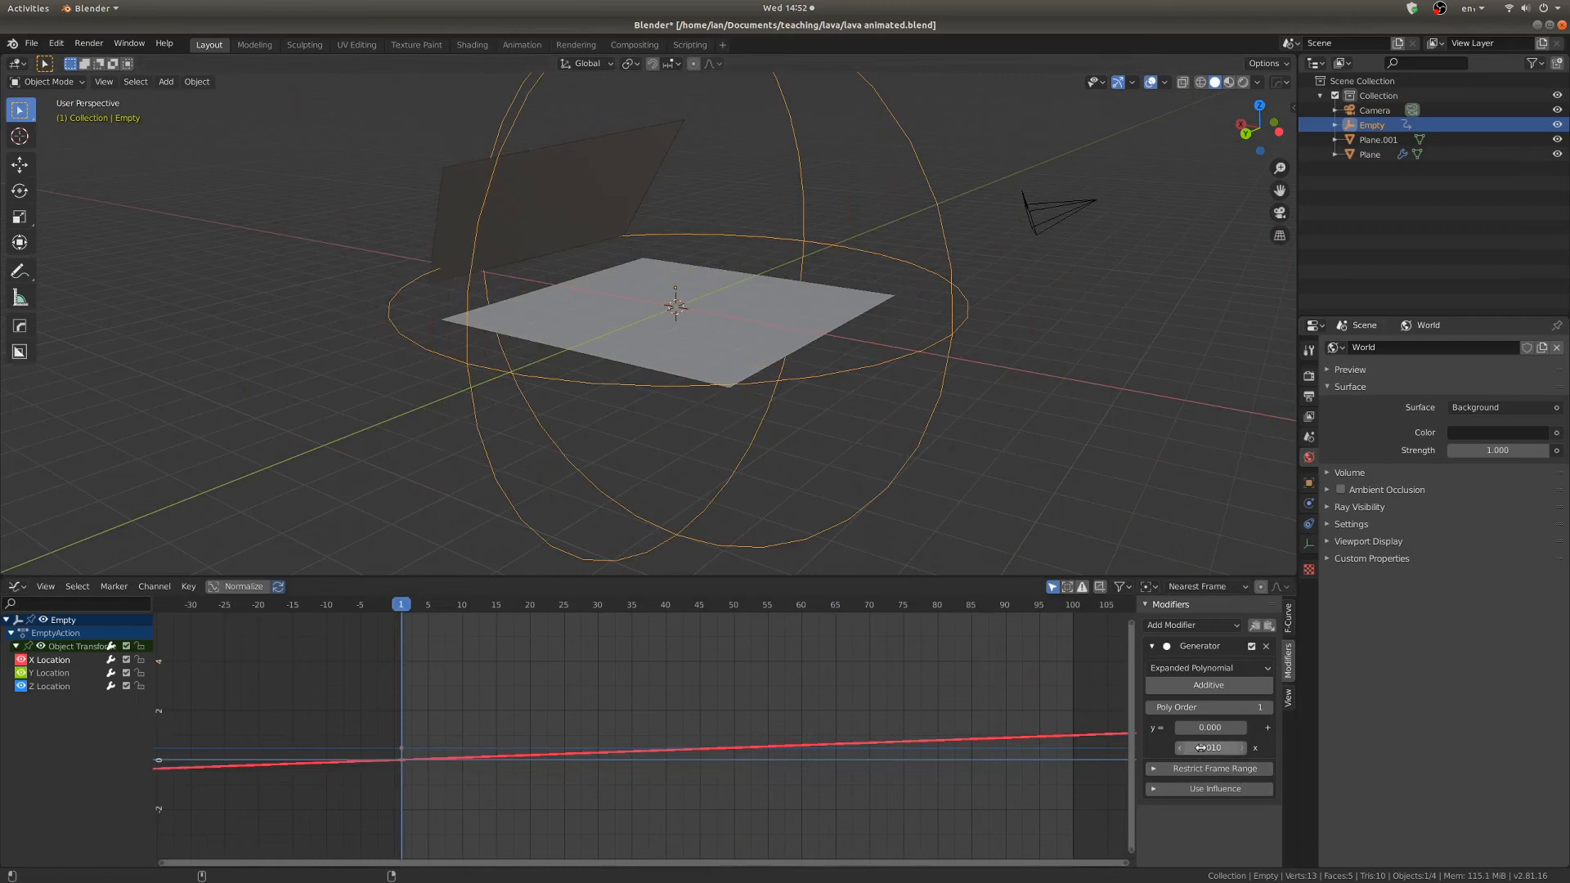
Try 0.860 as the x coefficient of the X Location's Generator modifier and play the animation from several angles.
drag(1199, 748, 1448, 747)
middle_drag(815, 360, 736, 329)
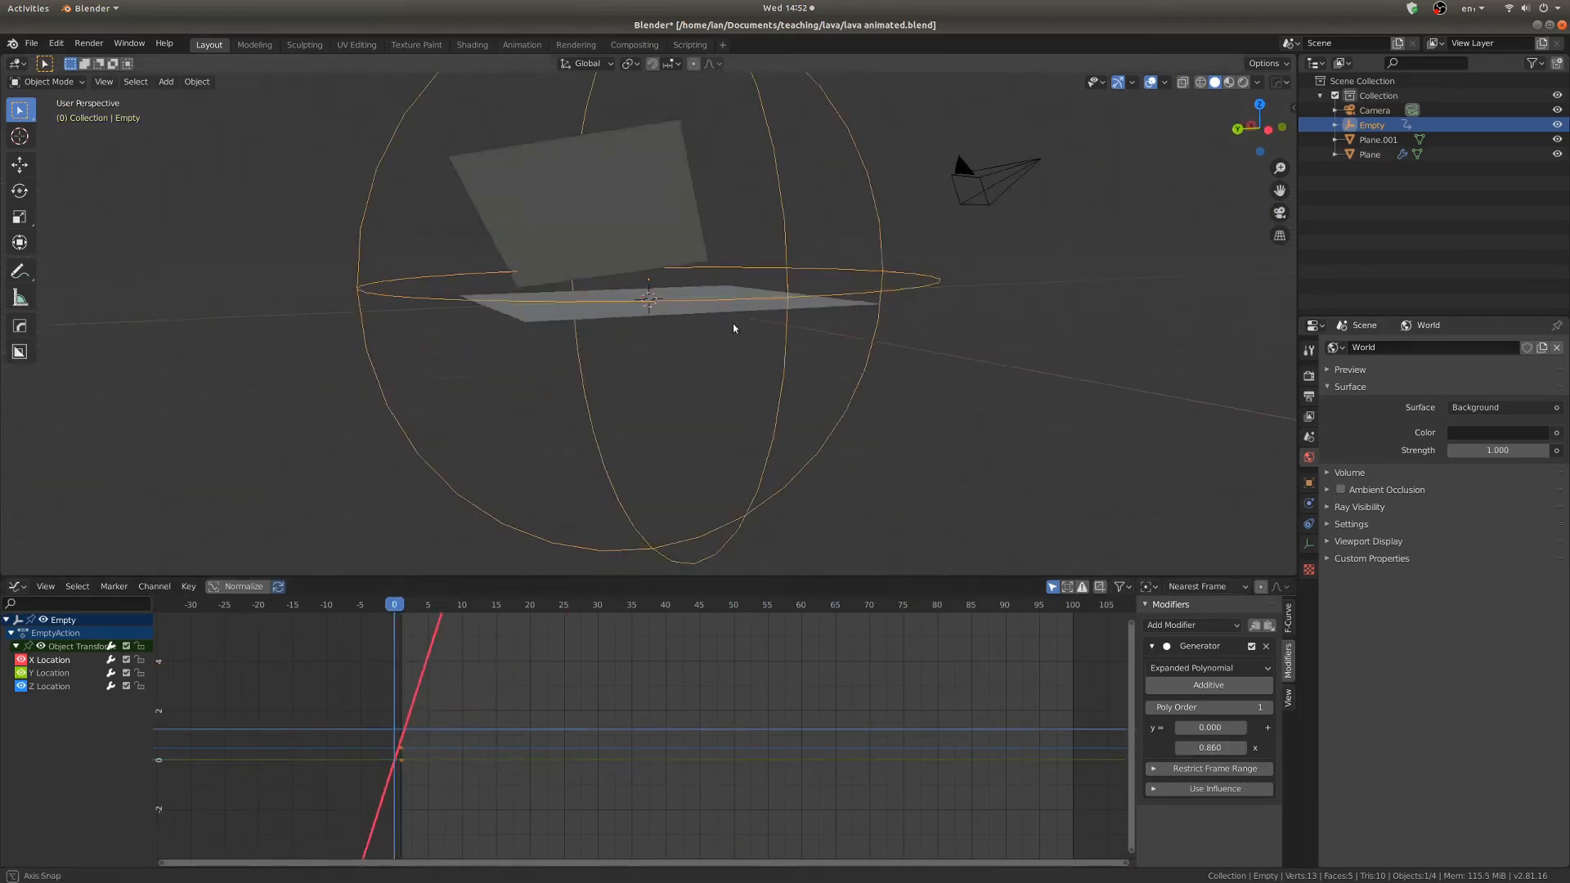
key(space)
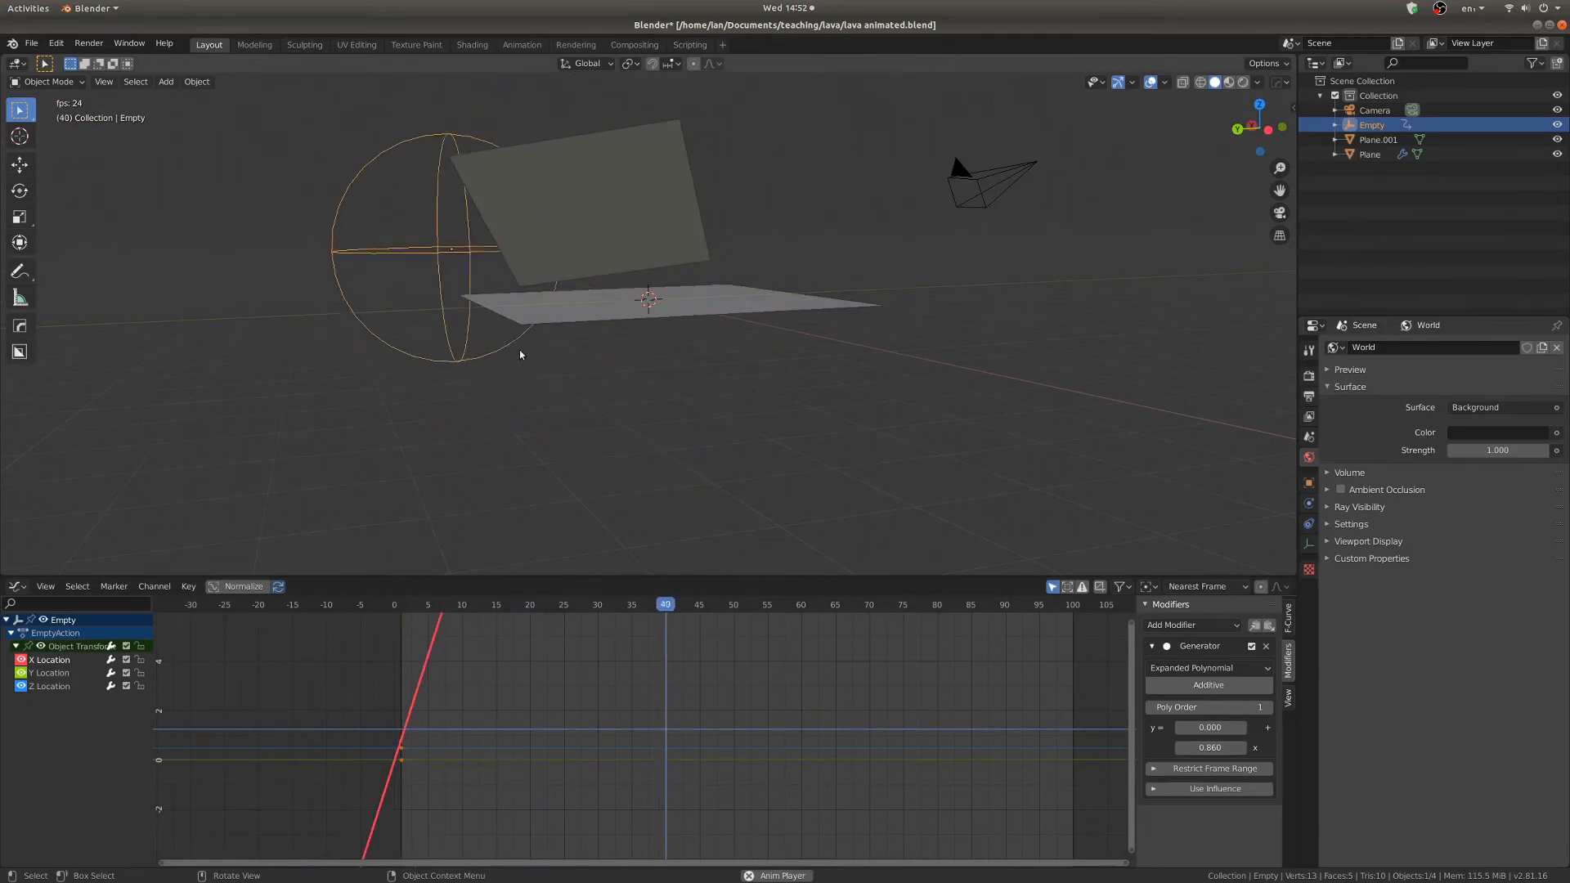
middle_drag(551, 382, 589, 393)
key(space)
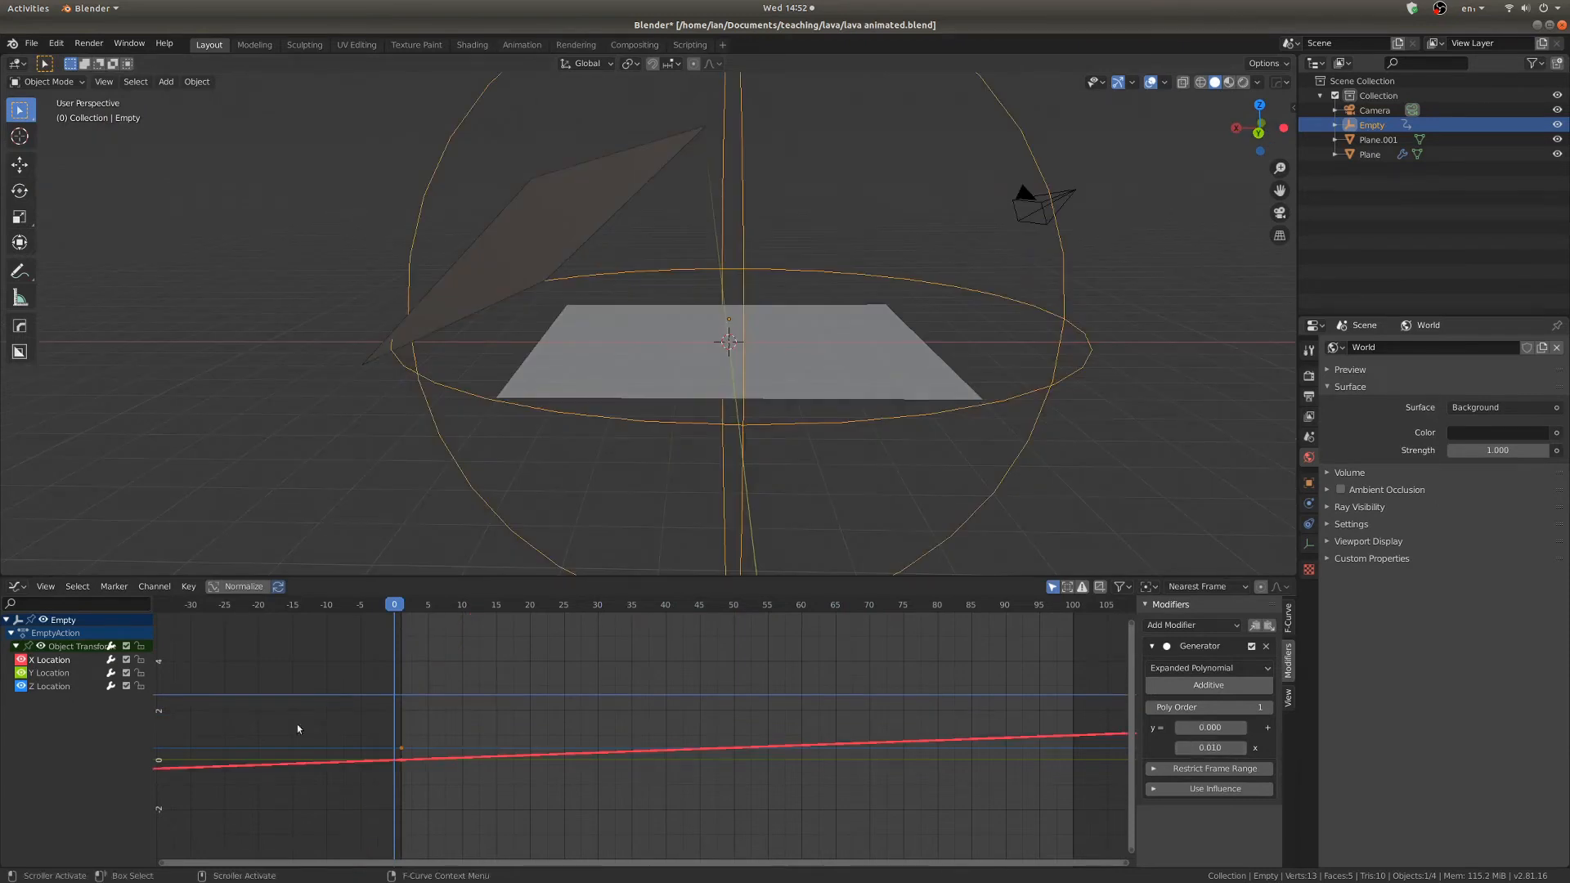
Compare the F-curves and modifiers of the Empty's X, Y and Z Location channels.
click(46, 674)
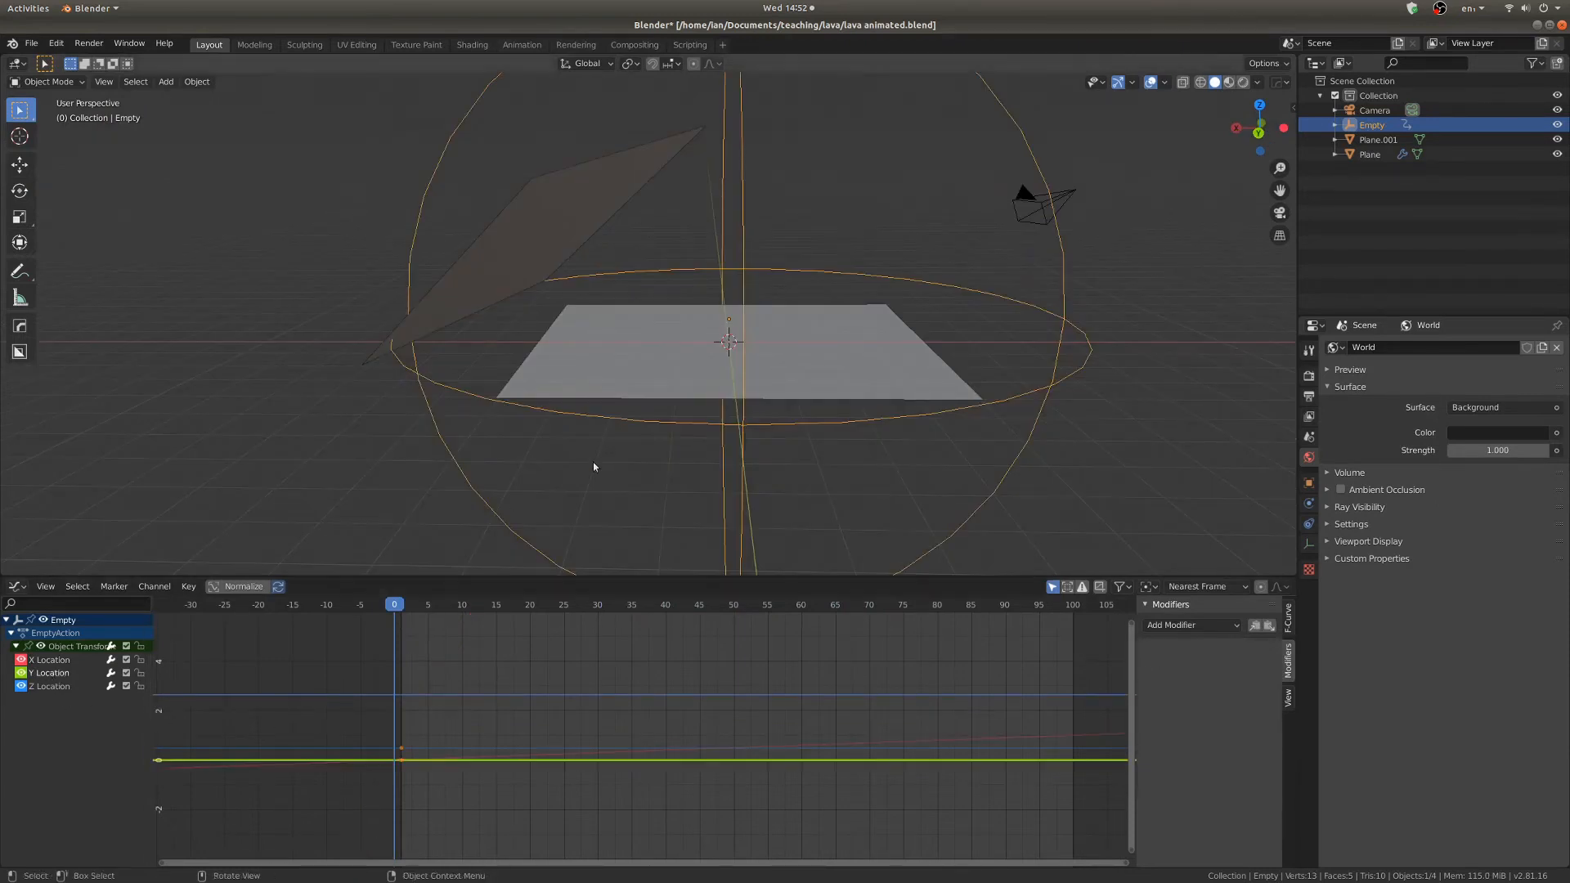
middle_drag(592, 463, 504, 474)
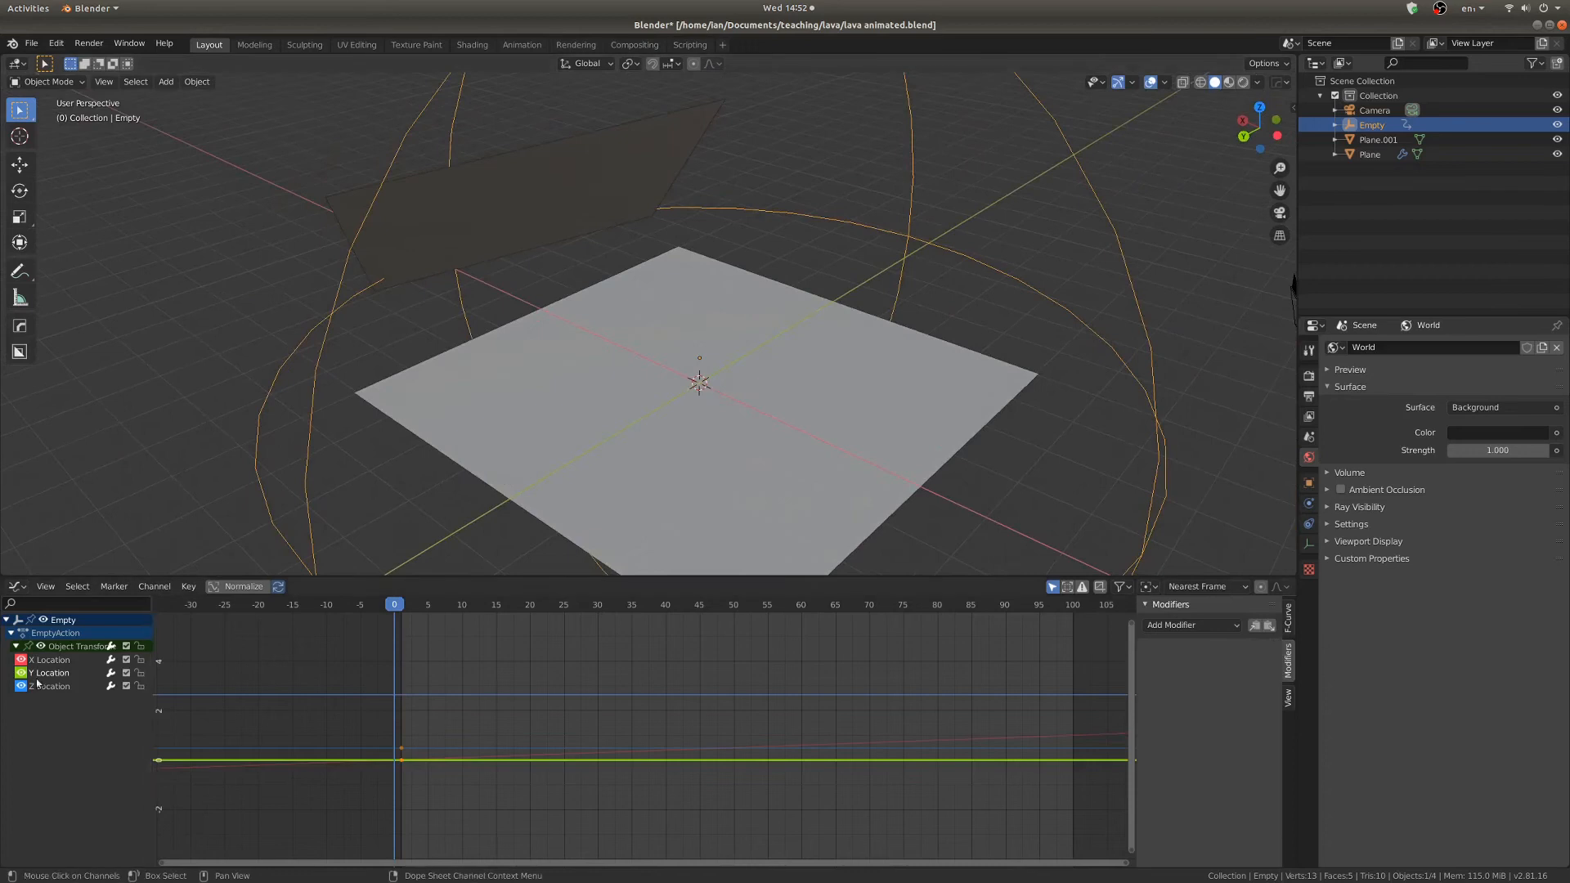
click(56, 662)
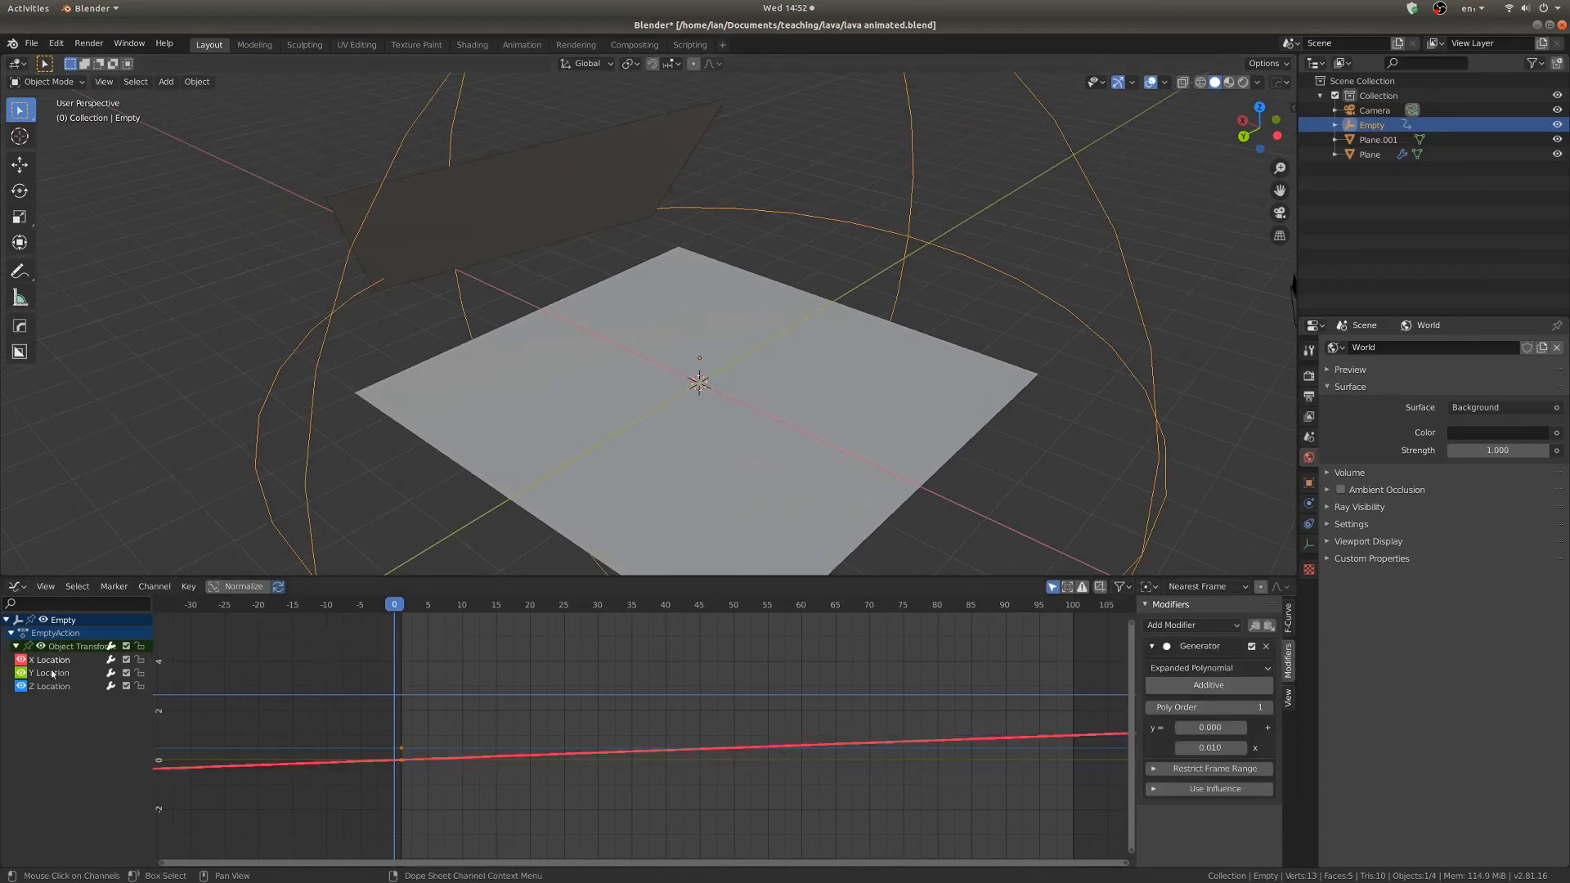
click(16, 646)
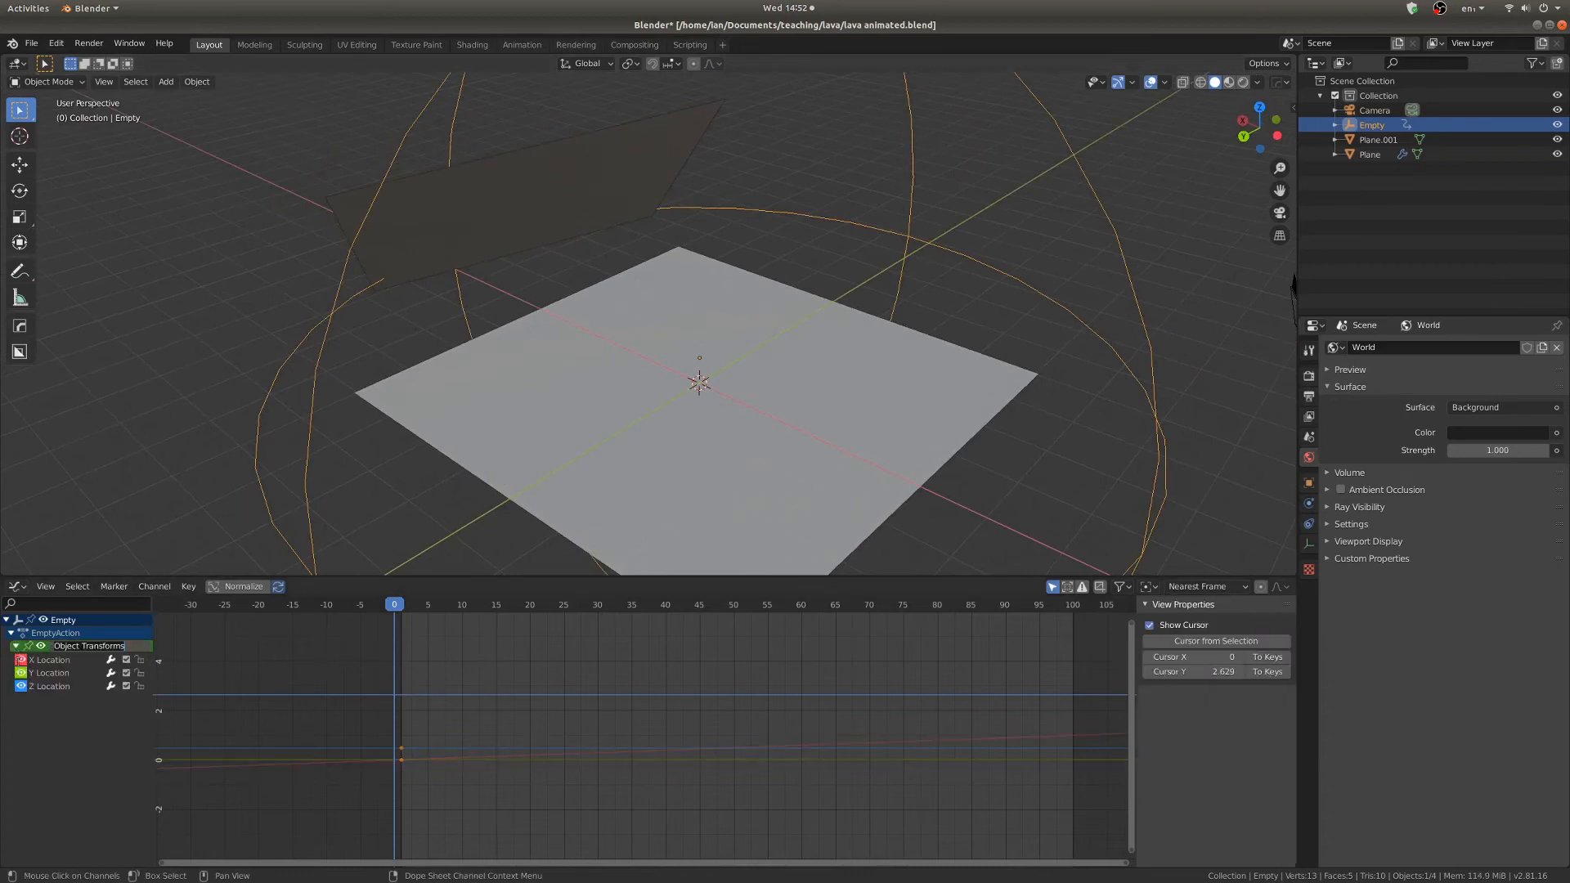
click(52, 676)
click(44, 661)
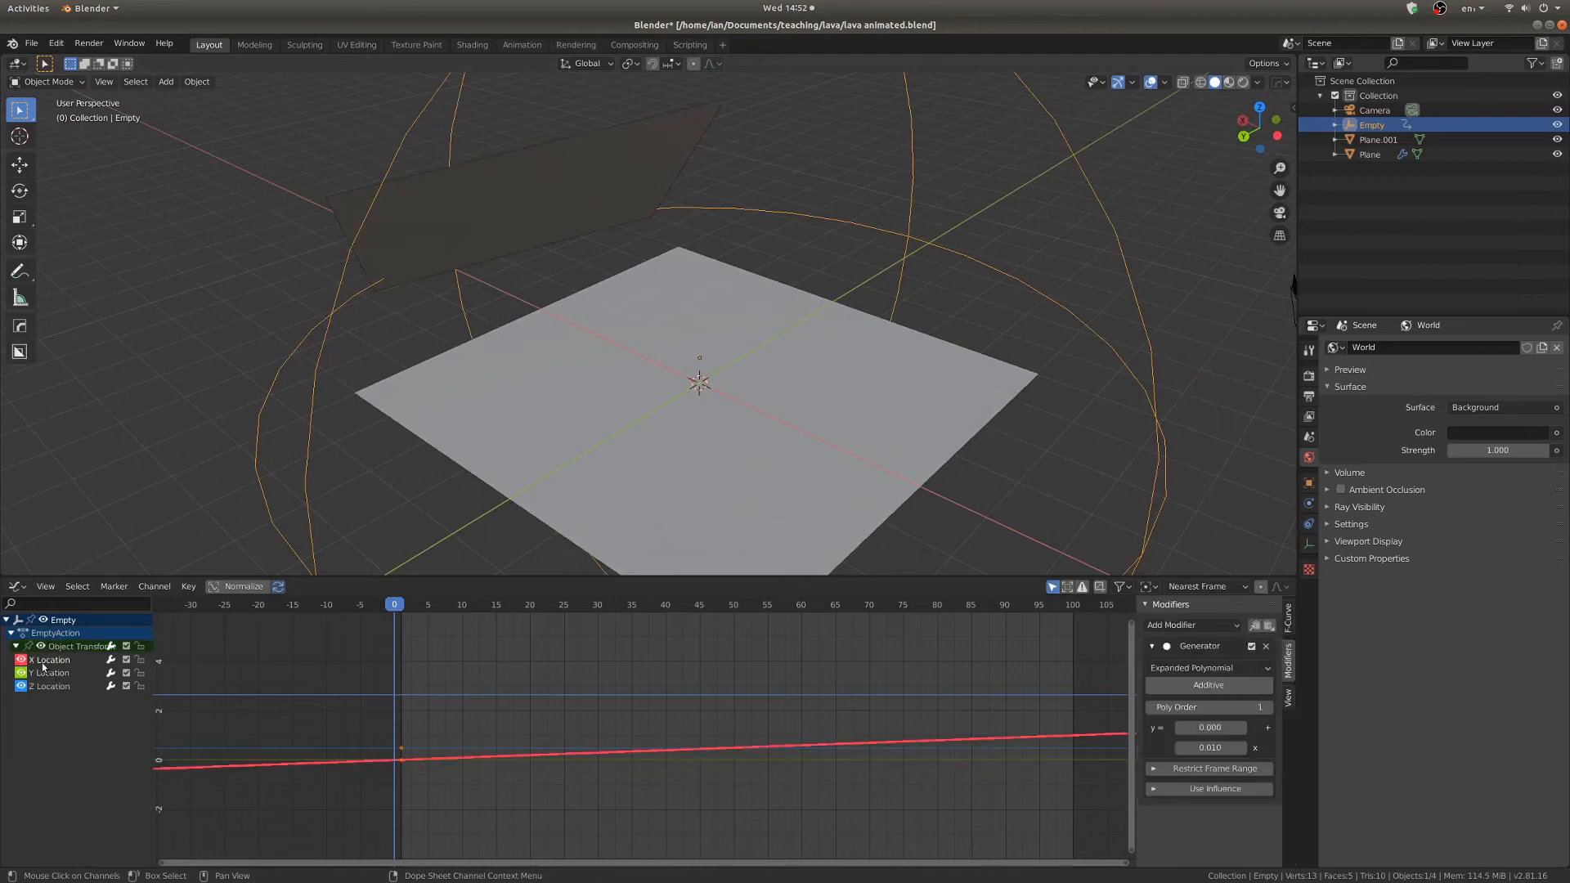
click(45, 674)
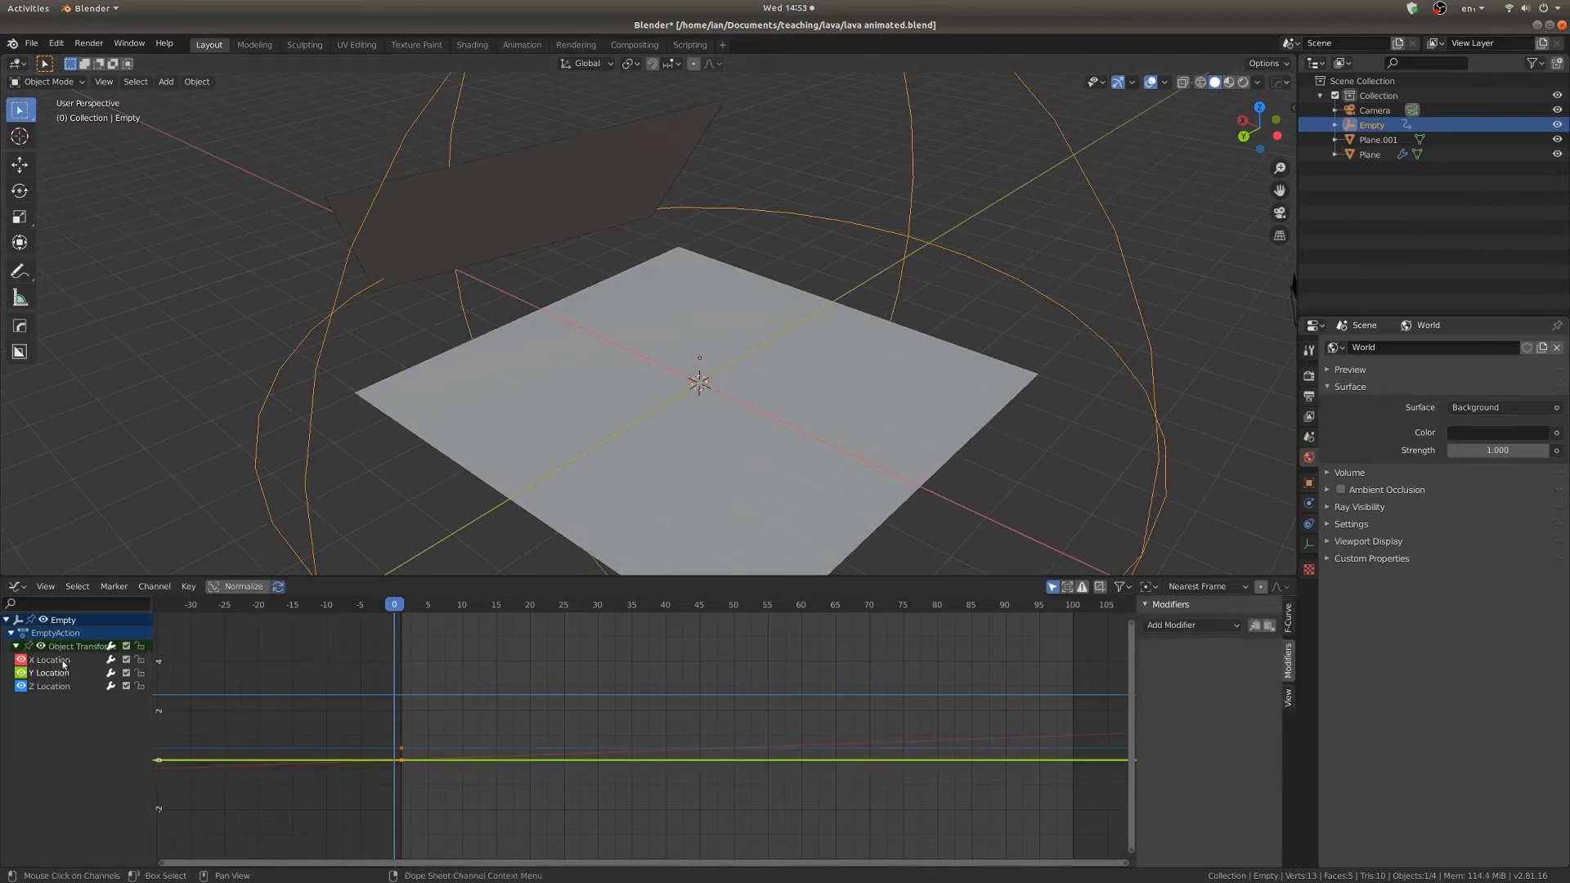
click(57, 660)
click(51, 687)
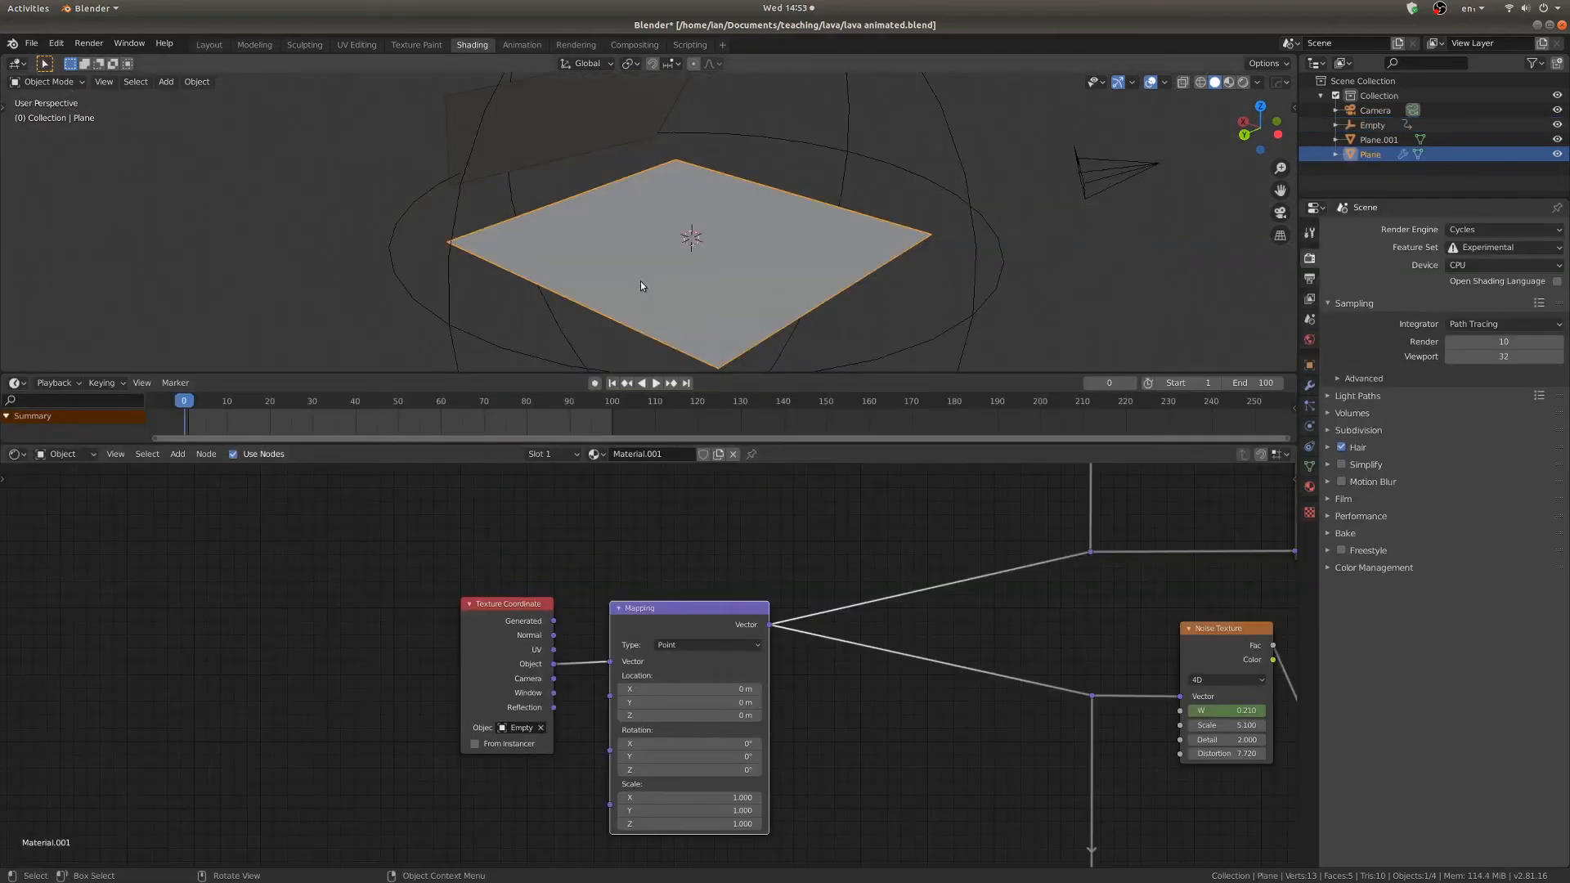
Show the plane's lava material in Material Preview shading in the Shading workspace.
scroll(646, 287, down, 4)
scroll(667, 409, up, 1)
scroll(690, 266, up, 3)
middle_drag(840, 244, 872, 239)
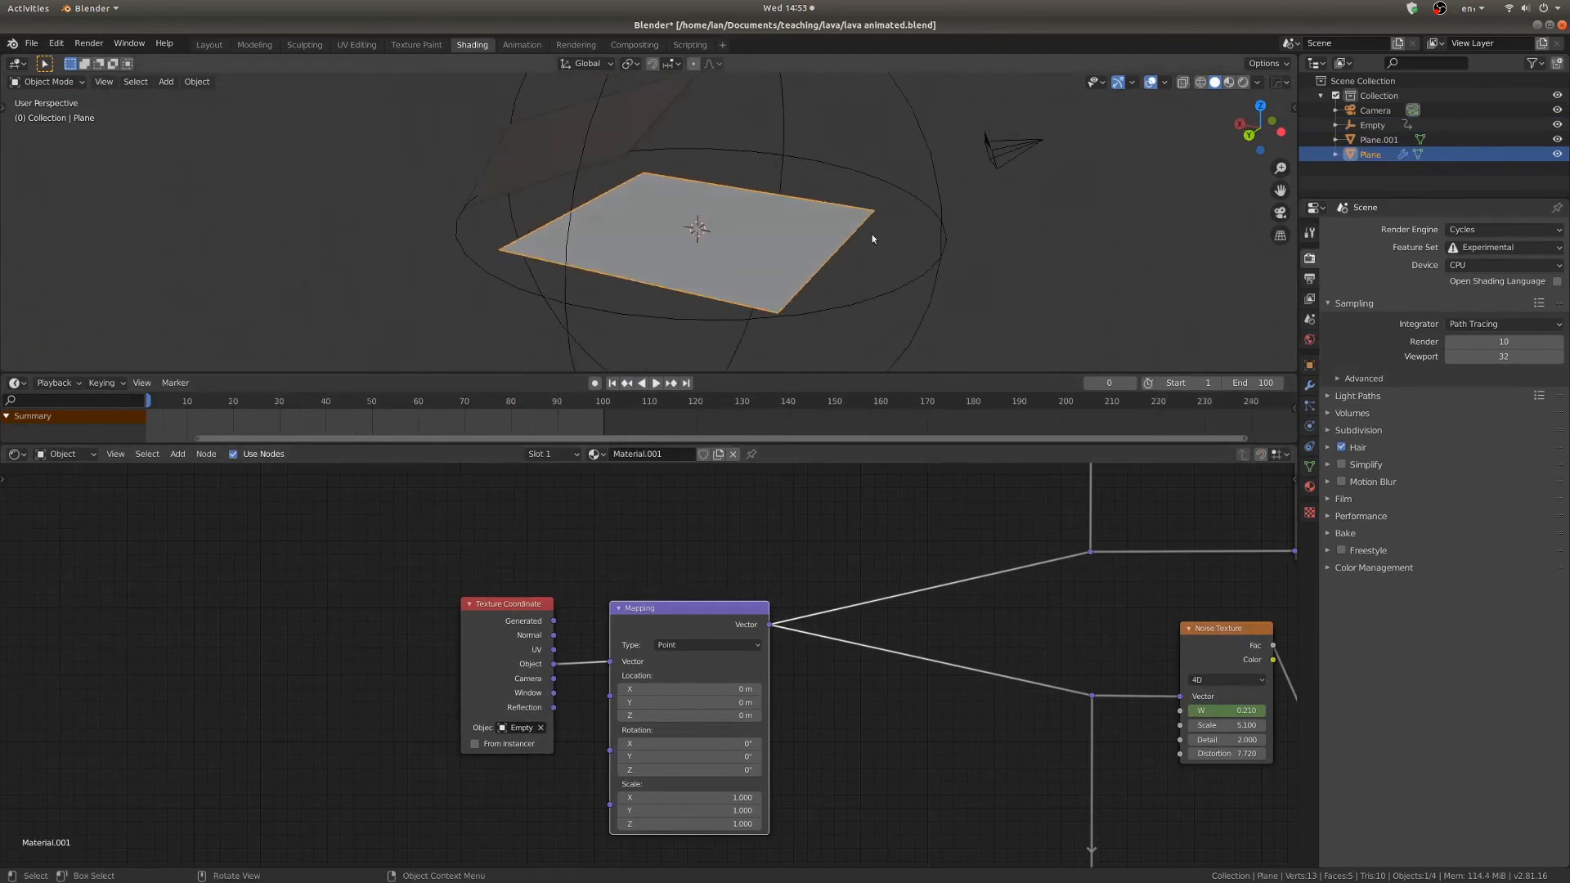
key(z)
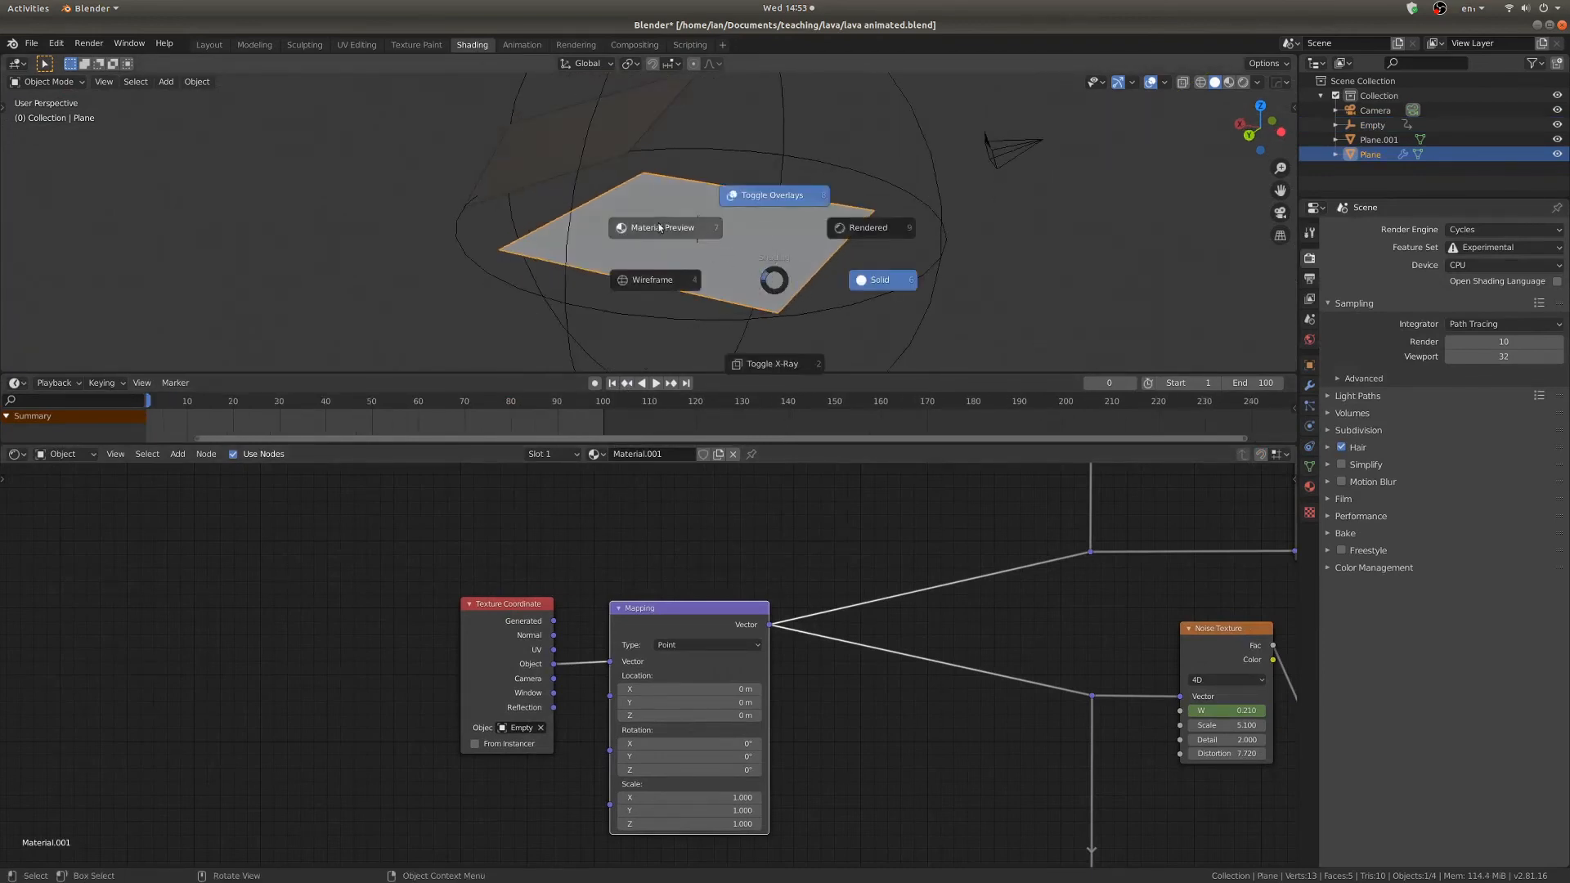
click(658, 226)
scroll(1076, 630, down, 3)
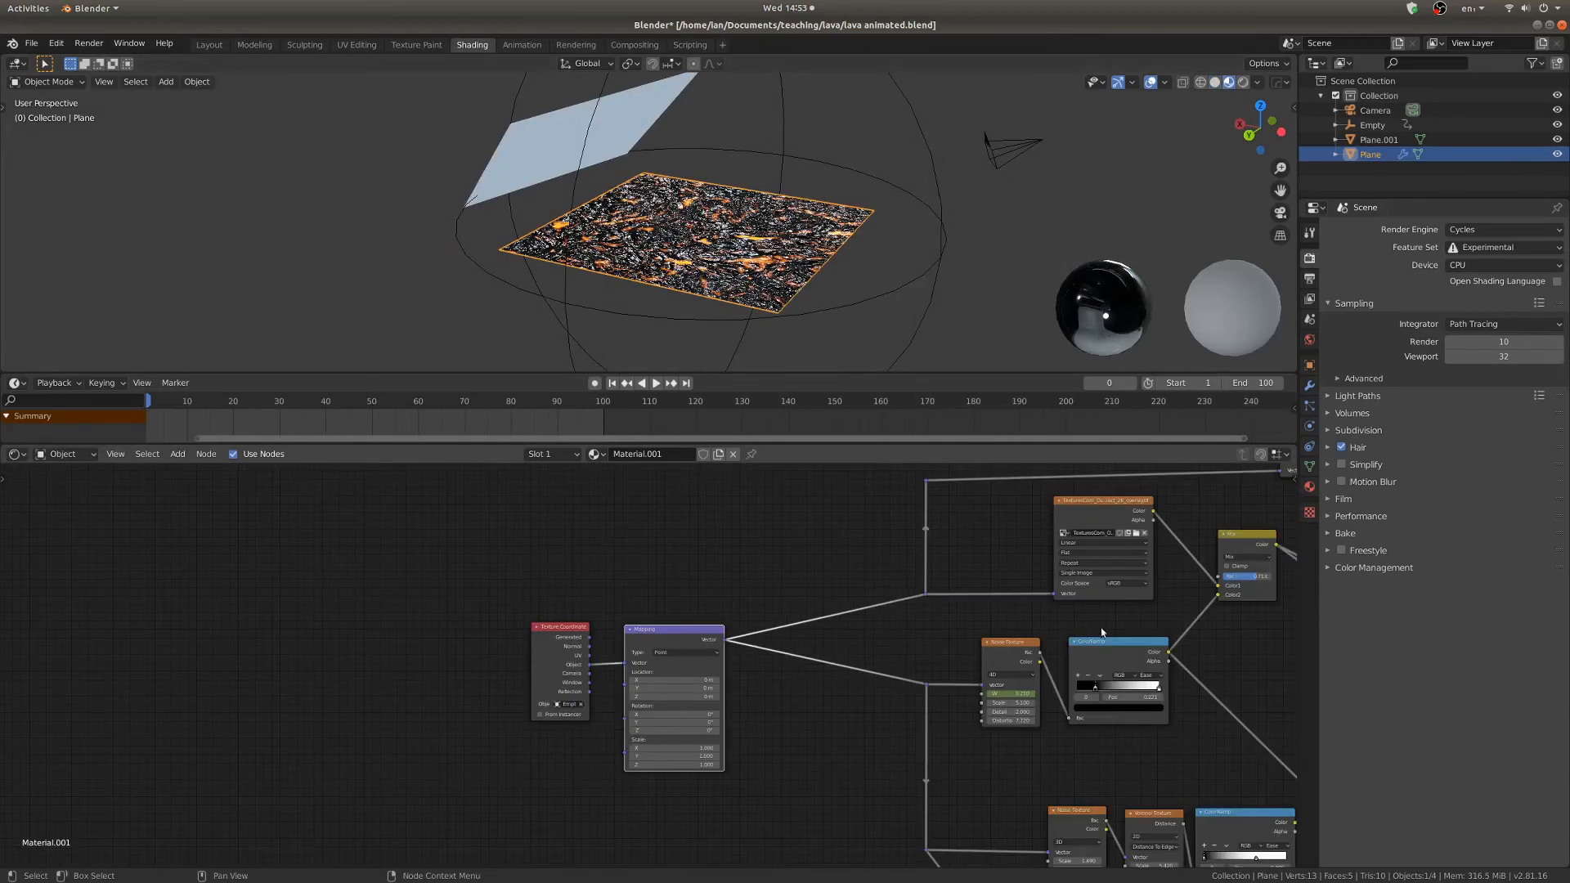
Play the animation while previewing the image texture and the Principled BSDF on the plane.
middle_drag(726, 612, 736, 603)
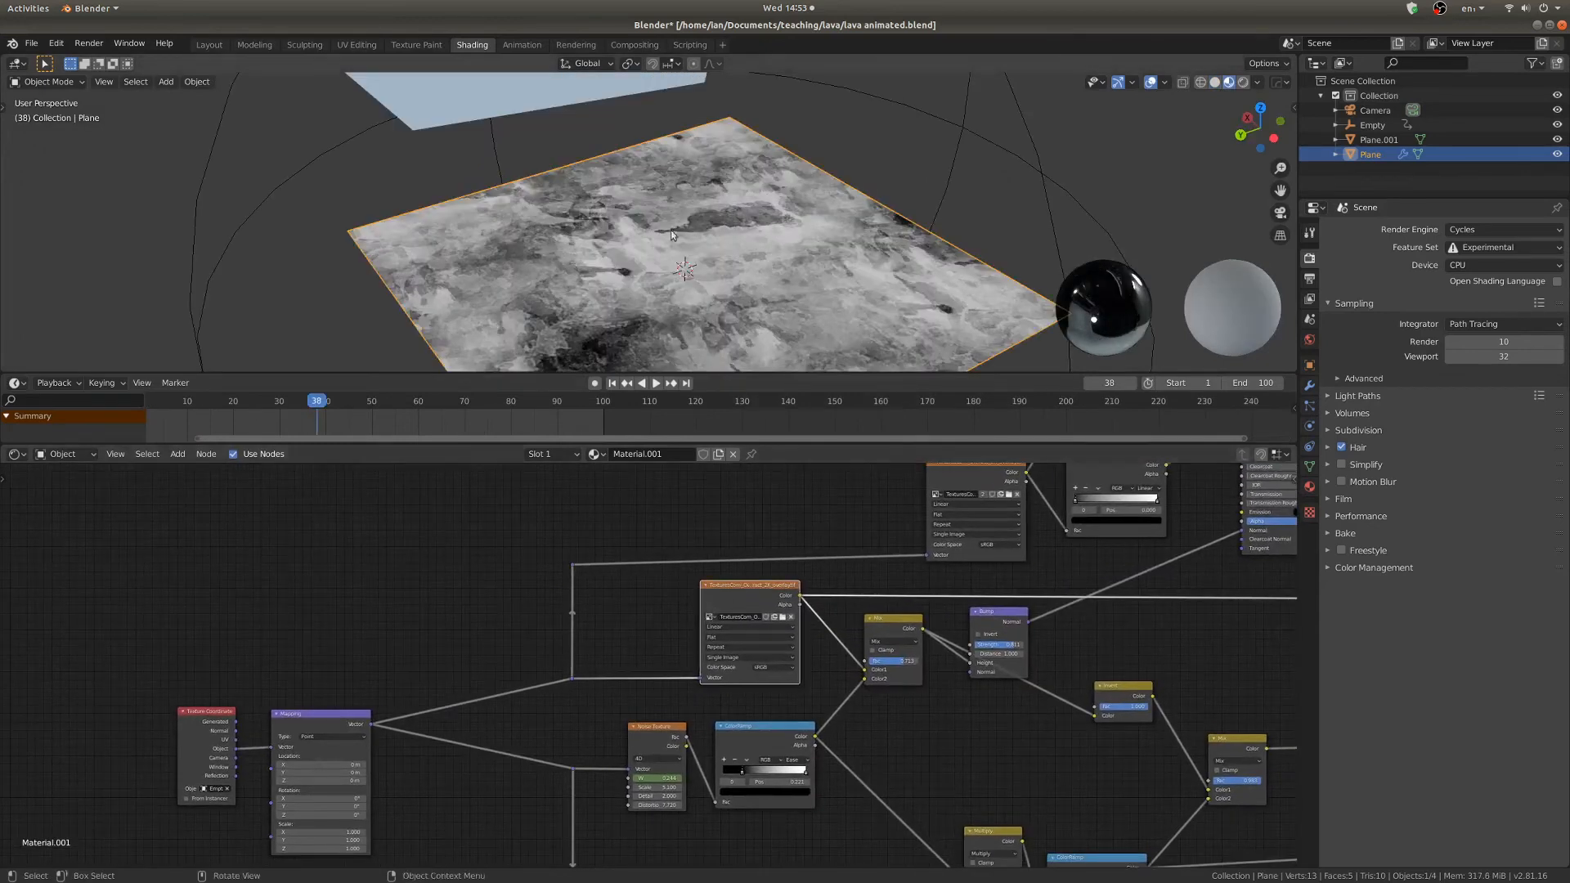
scroll(722, 240, down, 2)
key(space)
scroll(722, 240, up, 4)
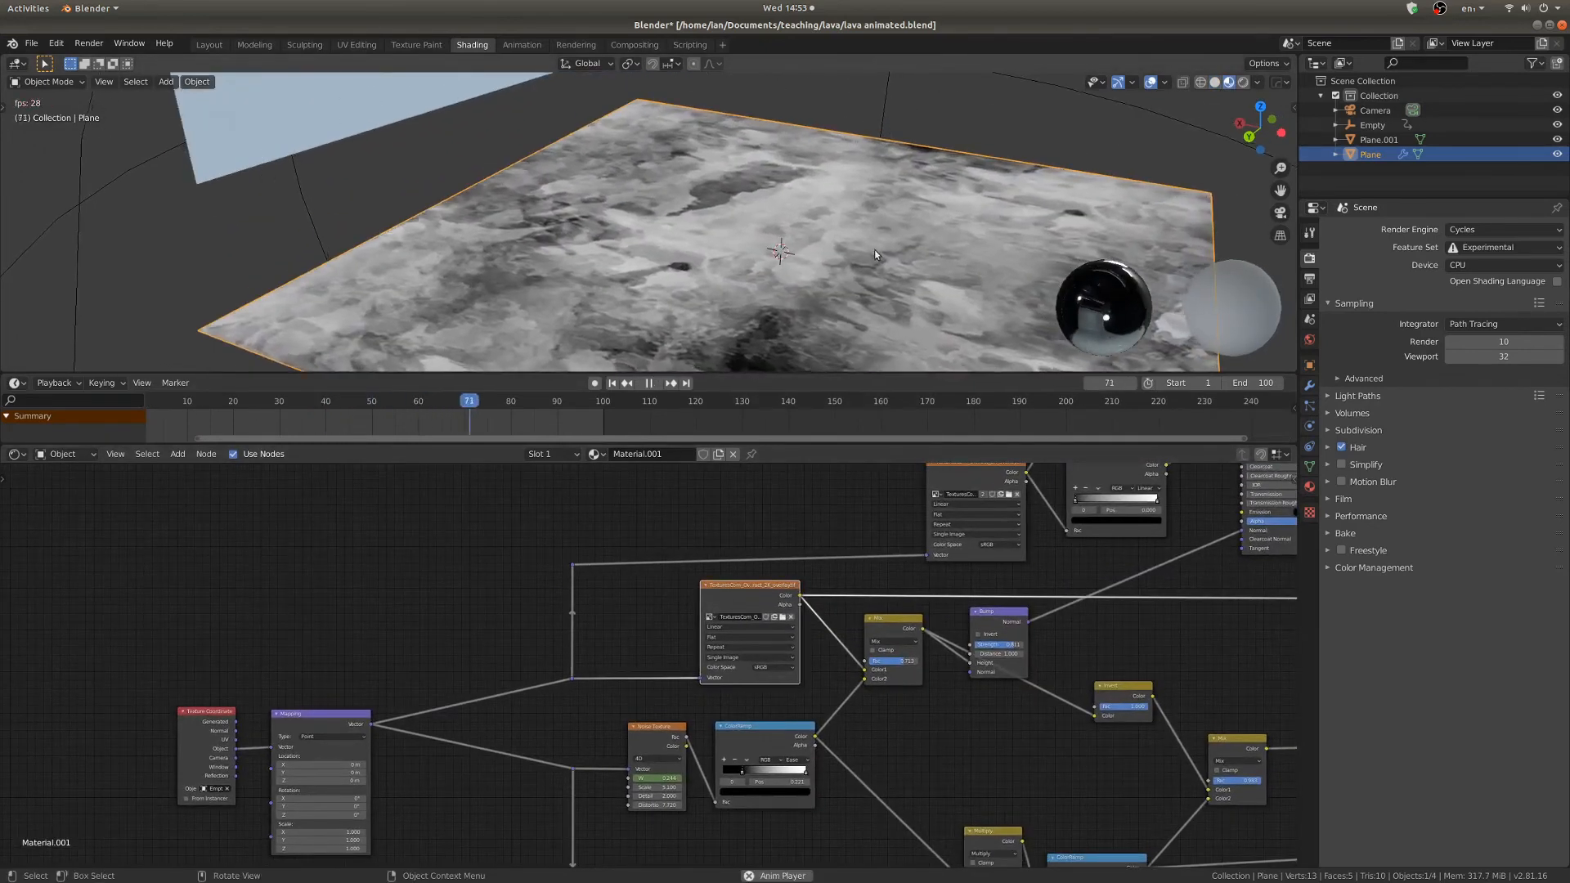
shift+middle_drag(875, 250, 698, 182)
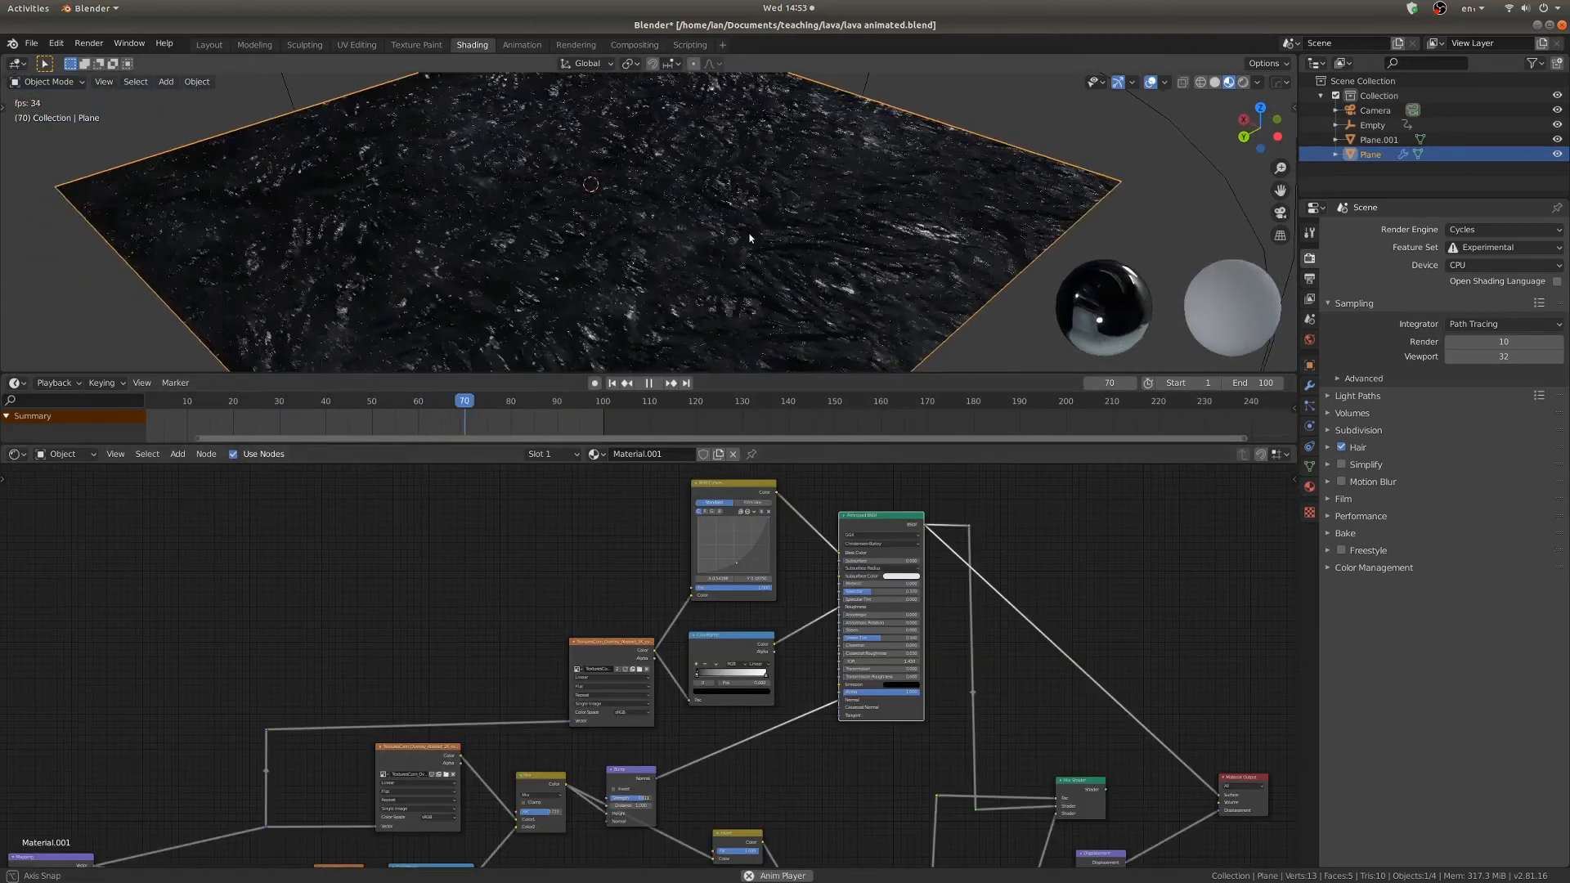
middle_drag(749, 238, 728, 270)
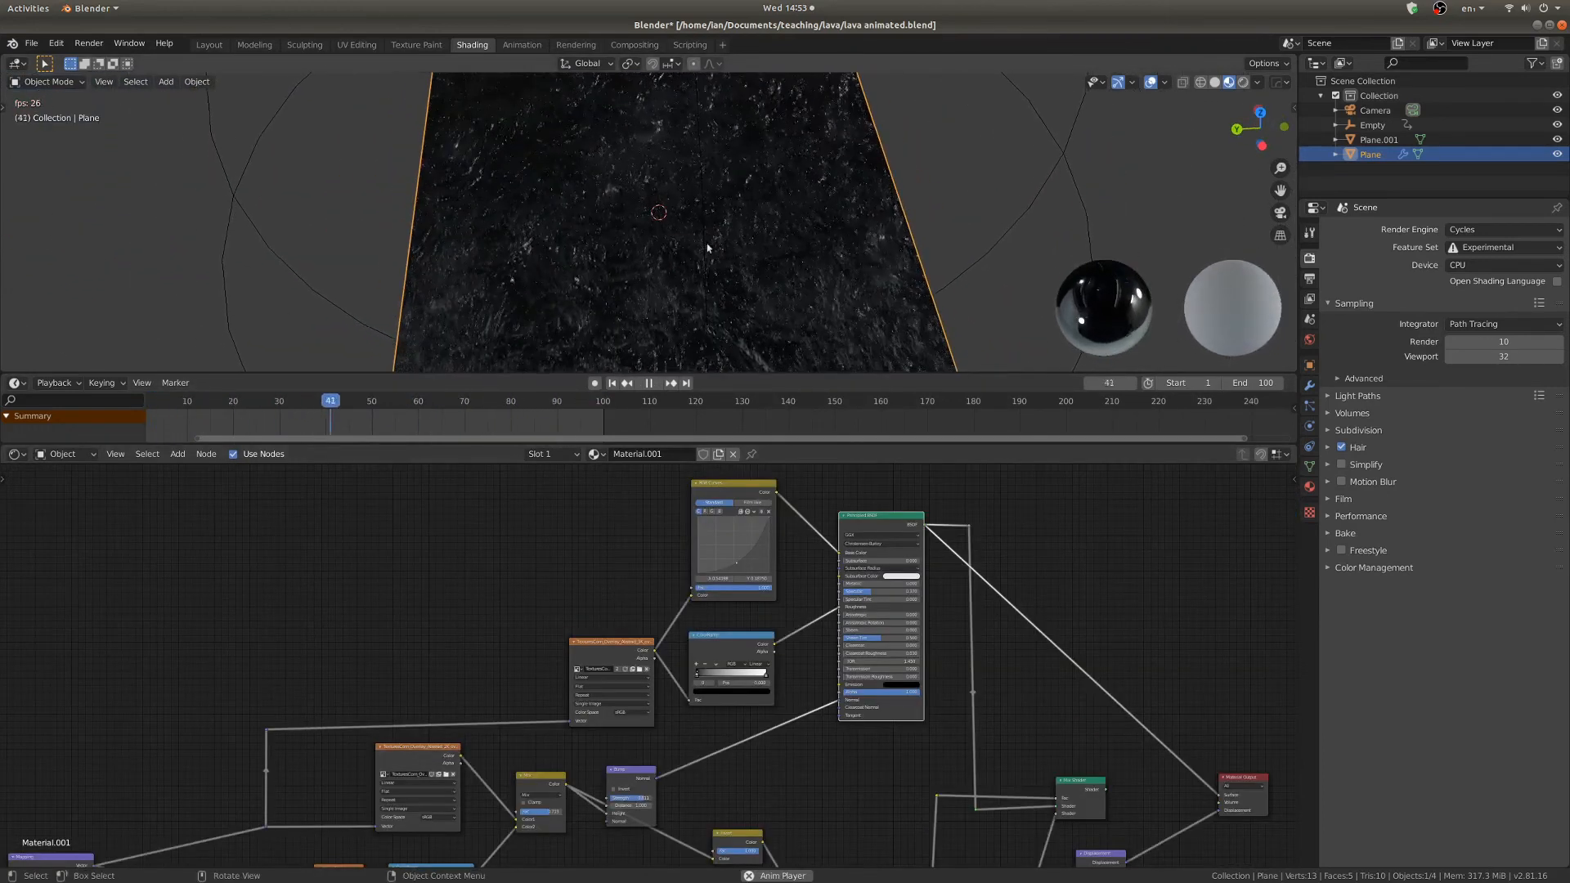
Examine the animated 4D Noise Texture and its ColorRamp within the lava node tree.
middle_drag(490, 732, 749, 499)
scroll(447, 567, up, 6)
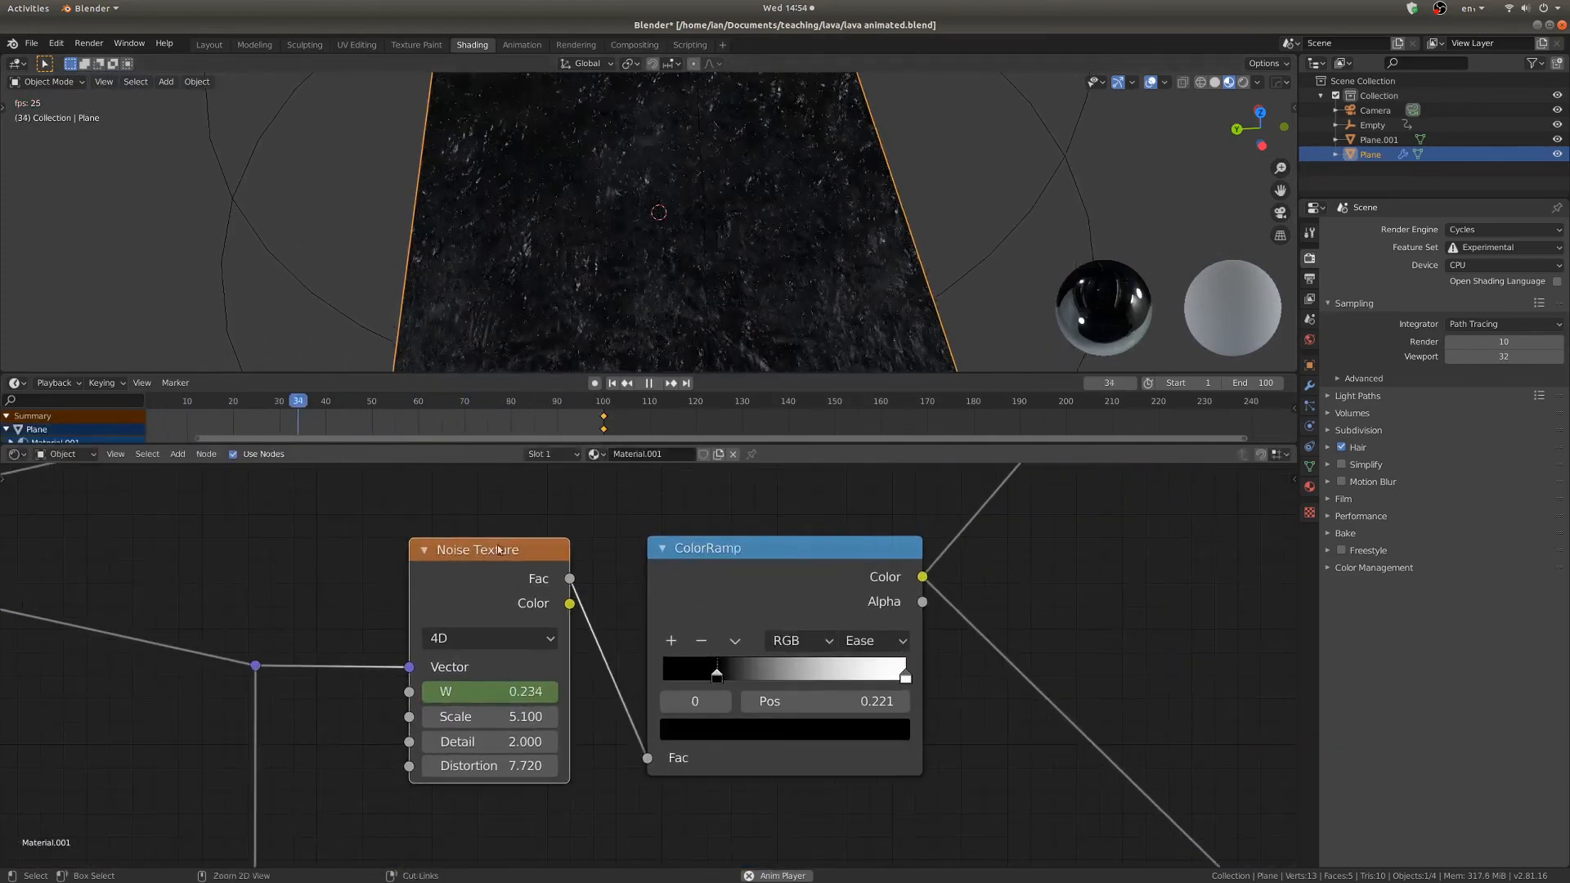
key(ctrl+space)
scroll(766, 411, down, 2)
scroll(767, 411, down, 3)
key(ctrl+space)
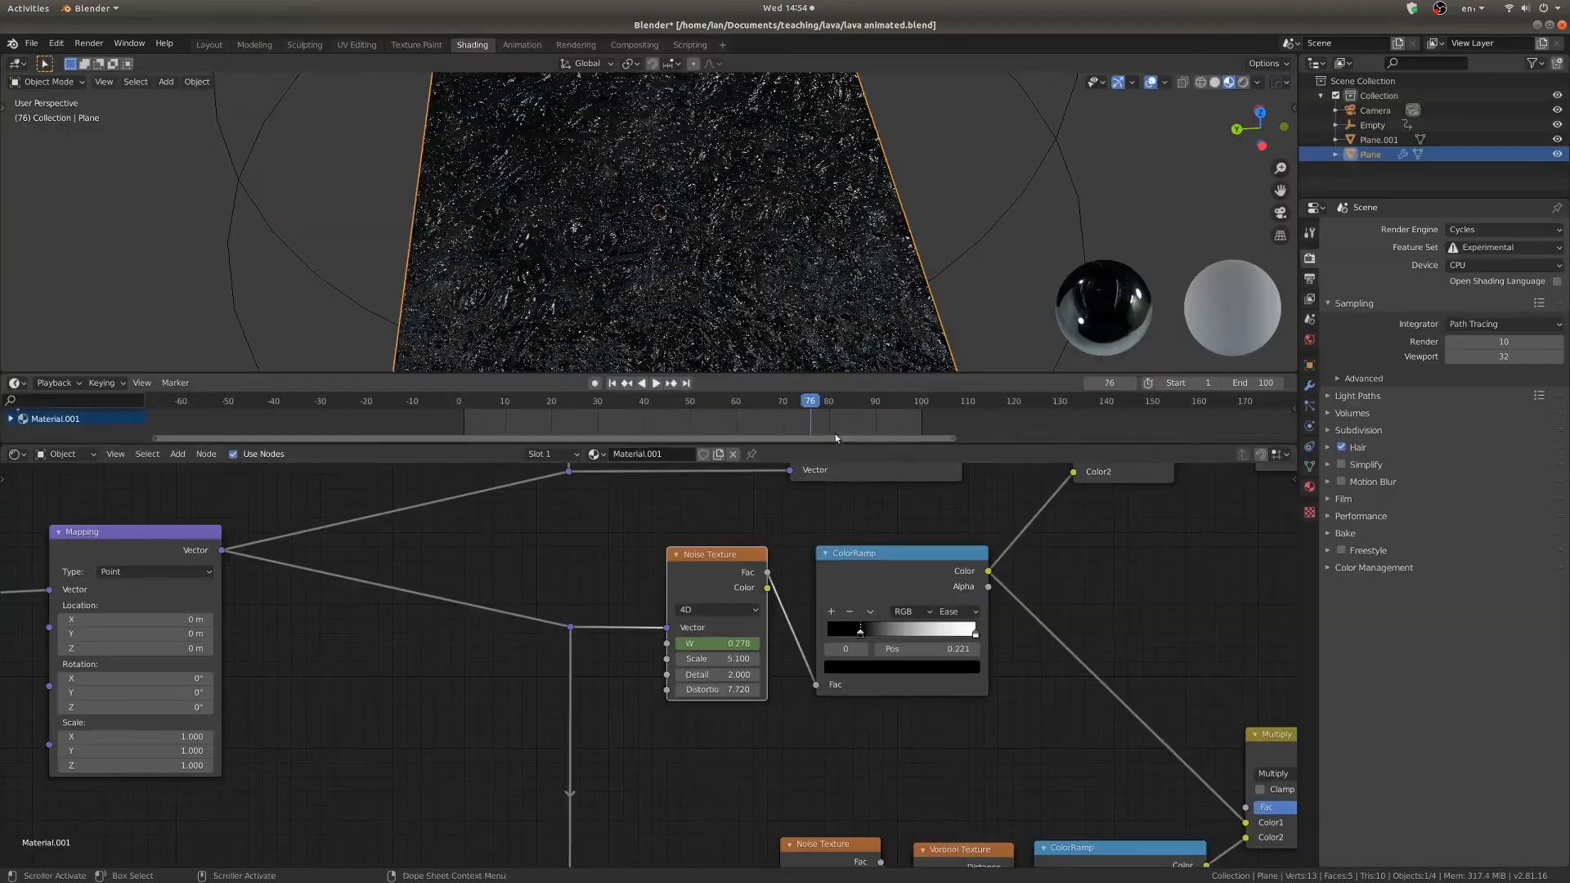
Go to frame 1 and inspect the keyframed W value of the 4D Noise Texture.
drag(869, 470, 537, 472)
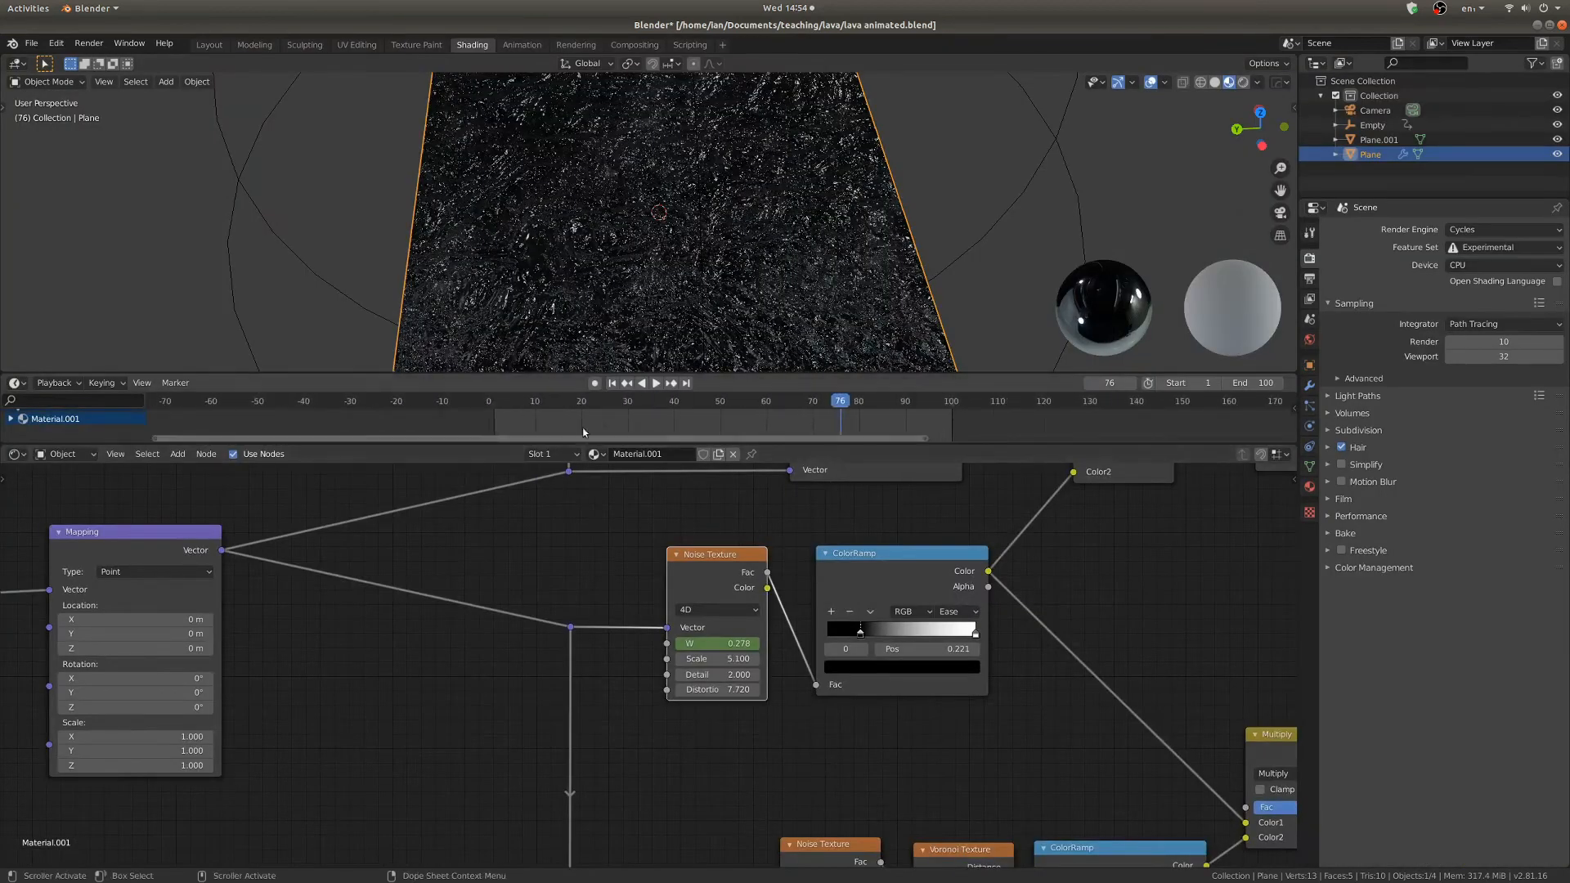
click(501, 402)
scroll(720, 654, up, 6)
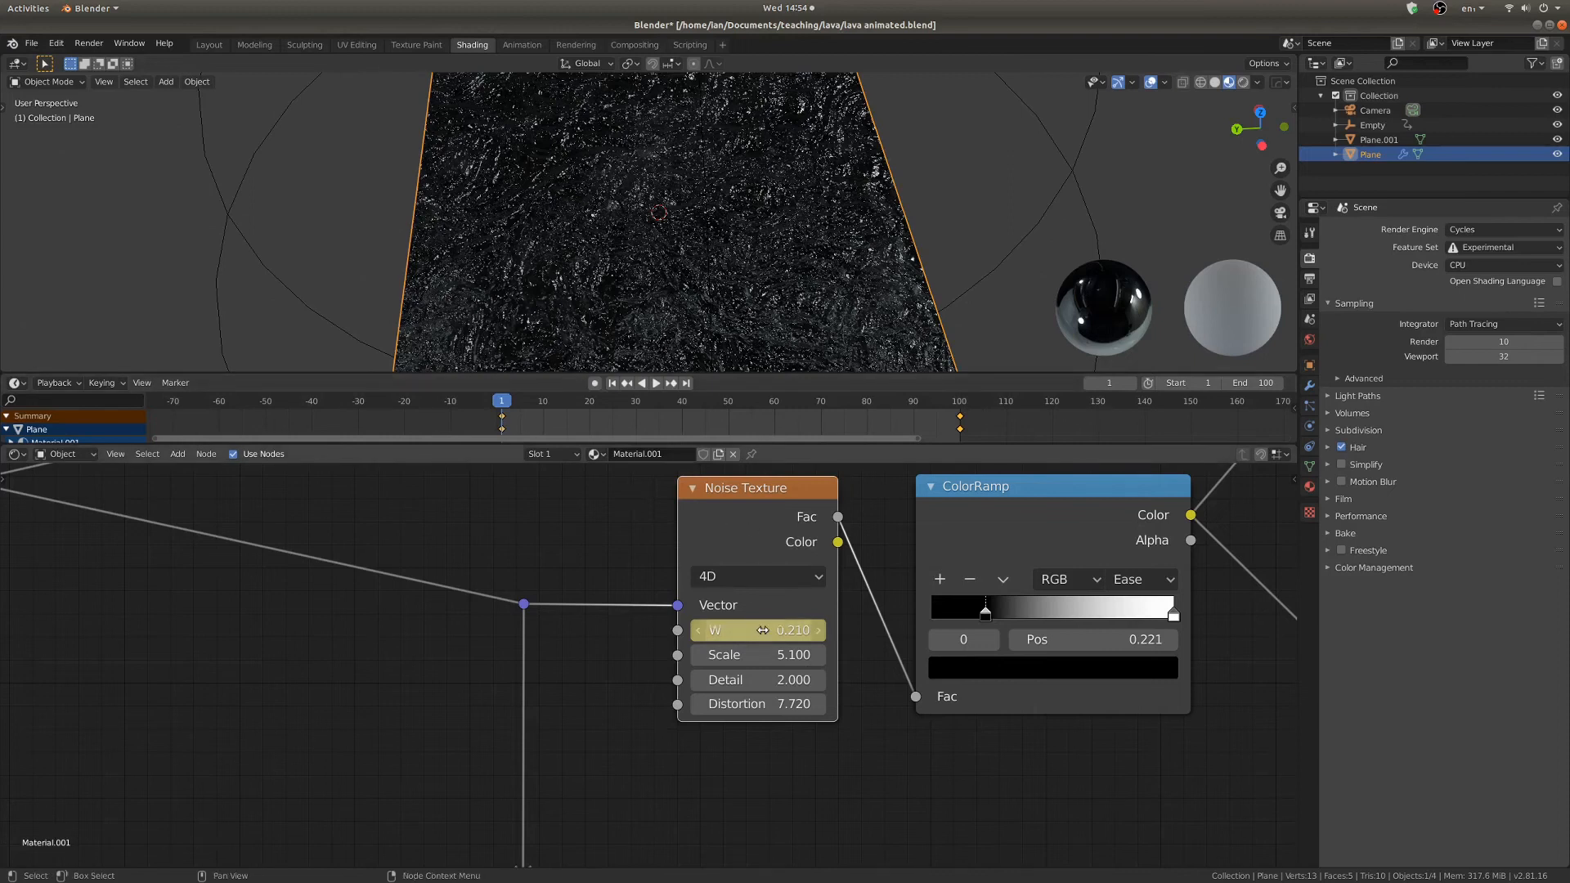
Go to frame 100 and inspect the keyframed W value of the 4D Noise Texture.
drag(502, 423, 958, 424)
key(space)
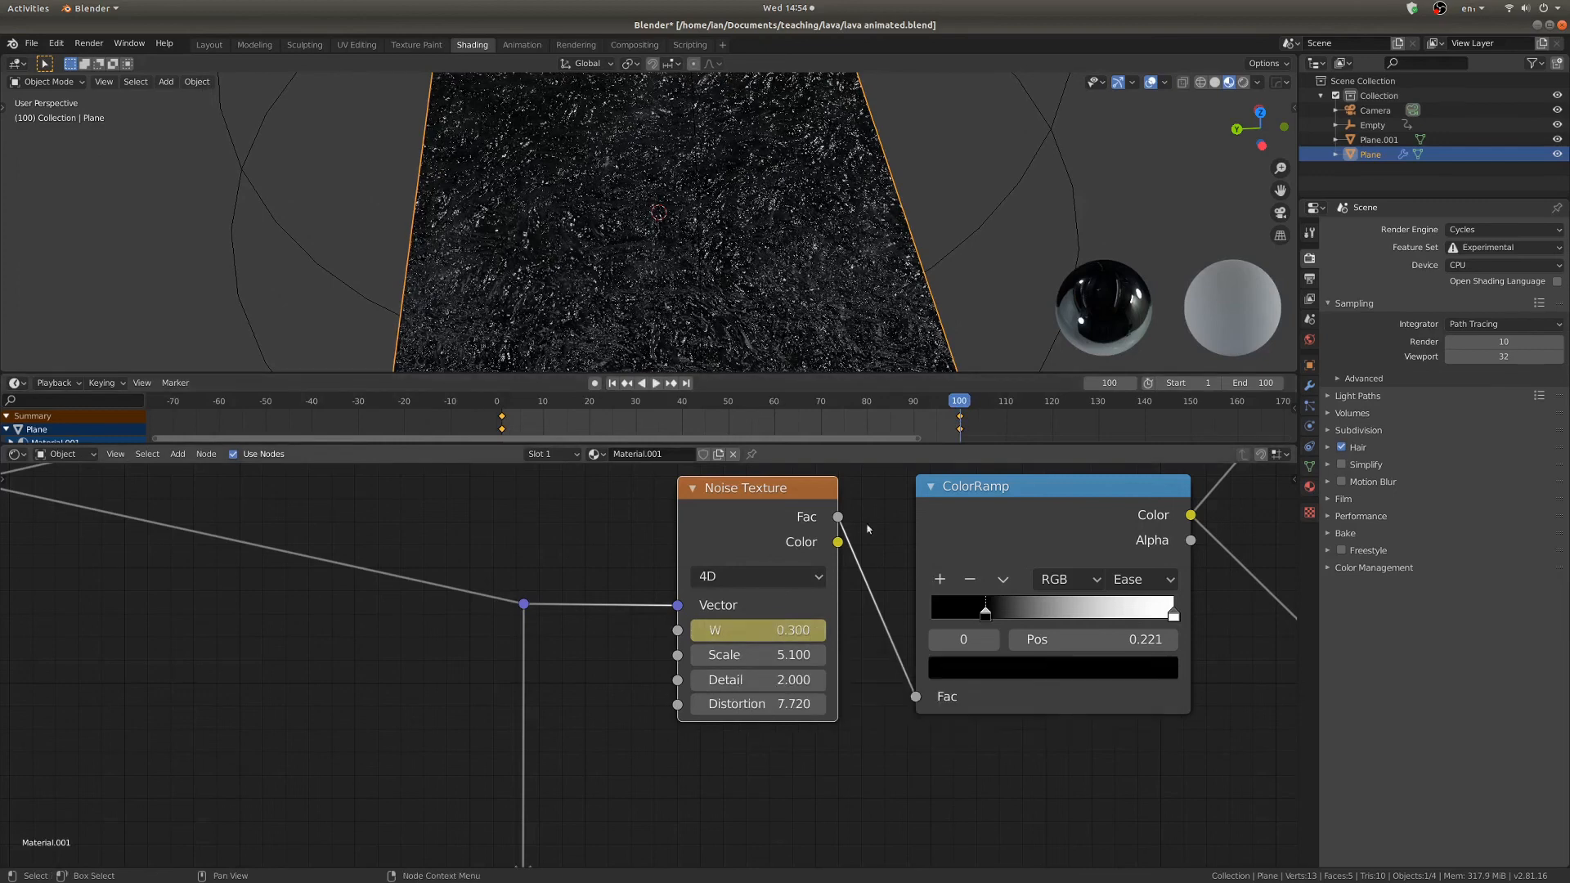
drag(711, 417, 959, 427)
Preview the output of the ColorRamp that follows the Multiply node on the plane and trace its links to the Mix Shader.
scroll(851, 526, down, 7)
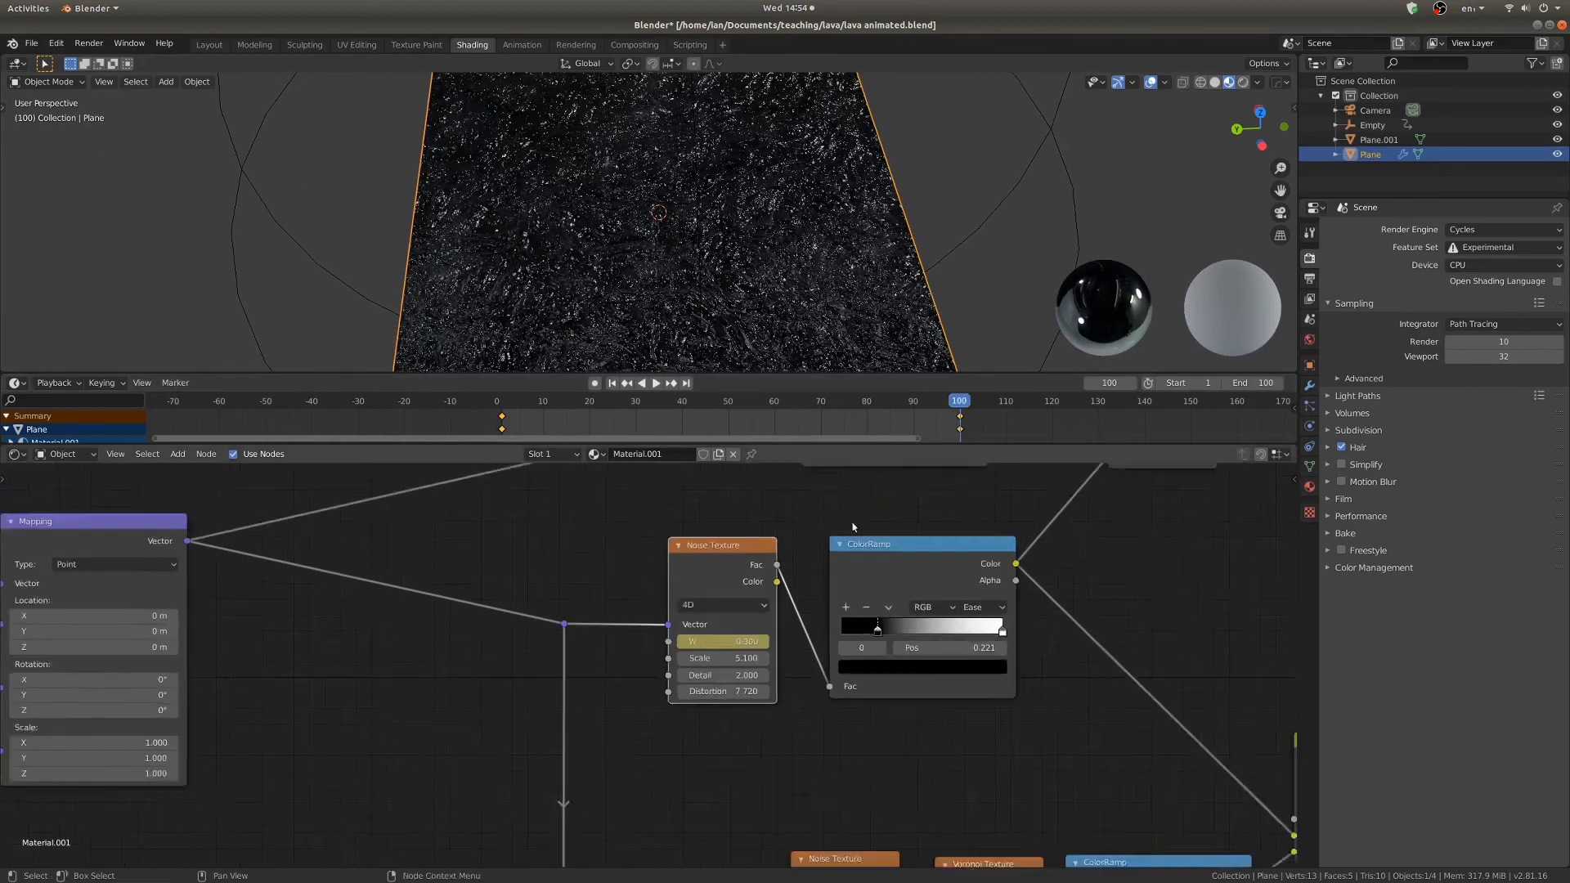
middle_drag(851, 526, 769, 560)
drag(634, 596, 639, 599)
scroll(732, 616, down, 2)
key(Home)
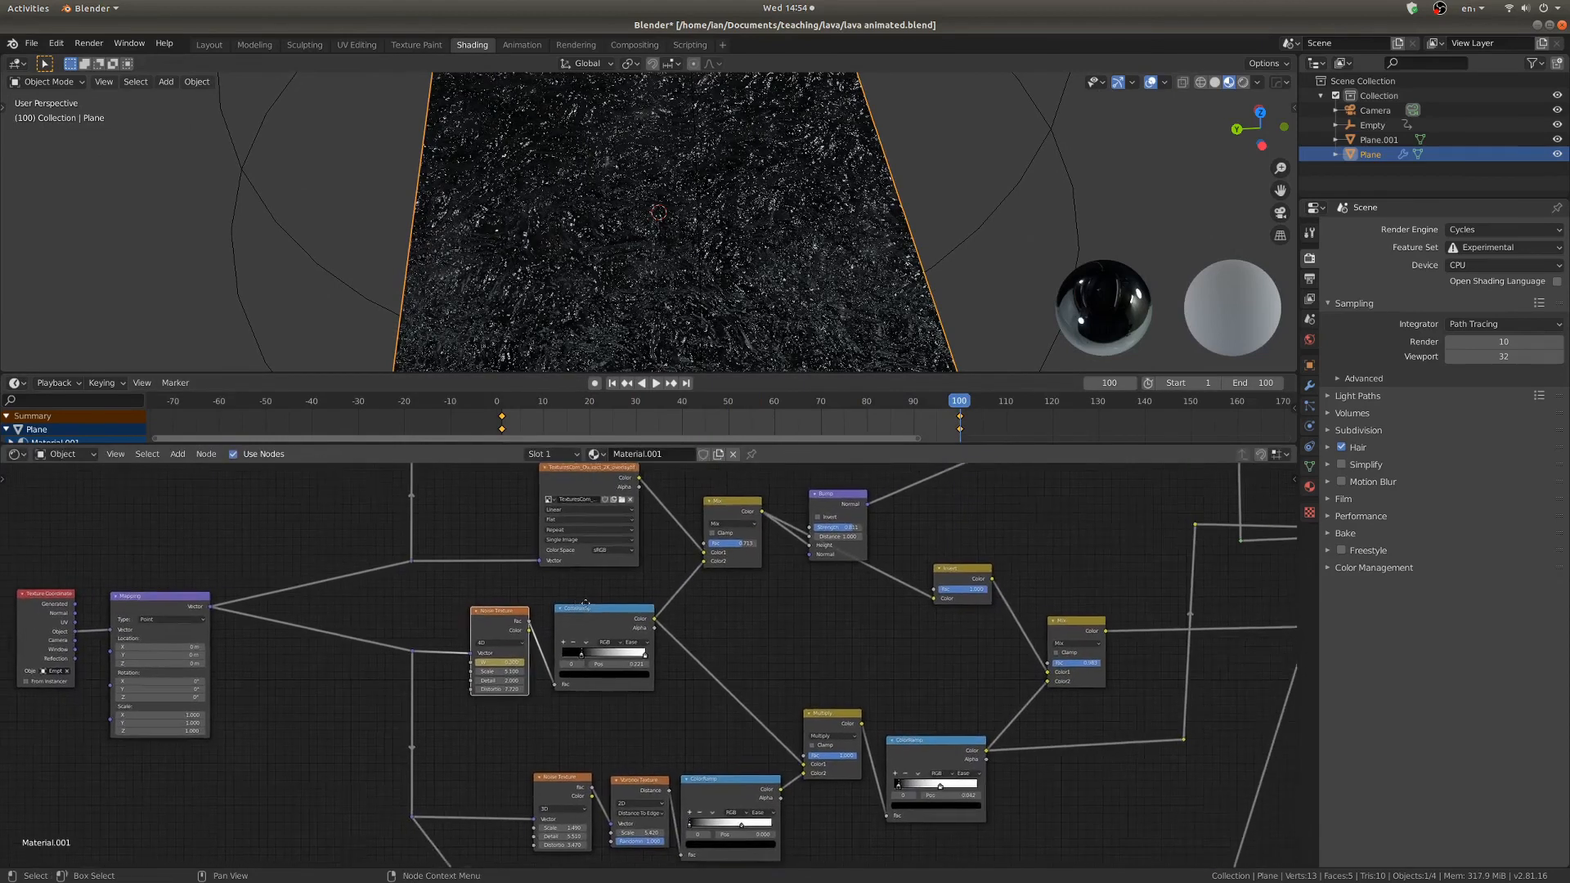
ctrl+shift+click(906, 740)
middle_drag(881, 695, 550, 679)
scroll(550, 680, down, 6)
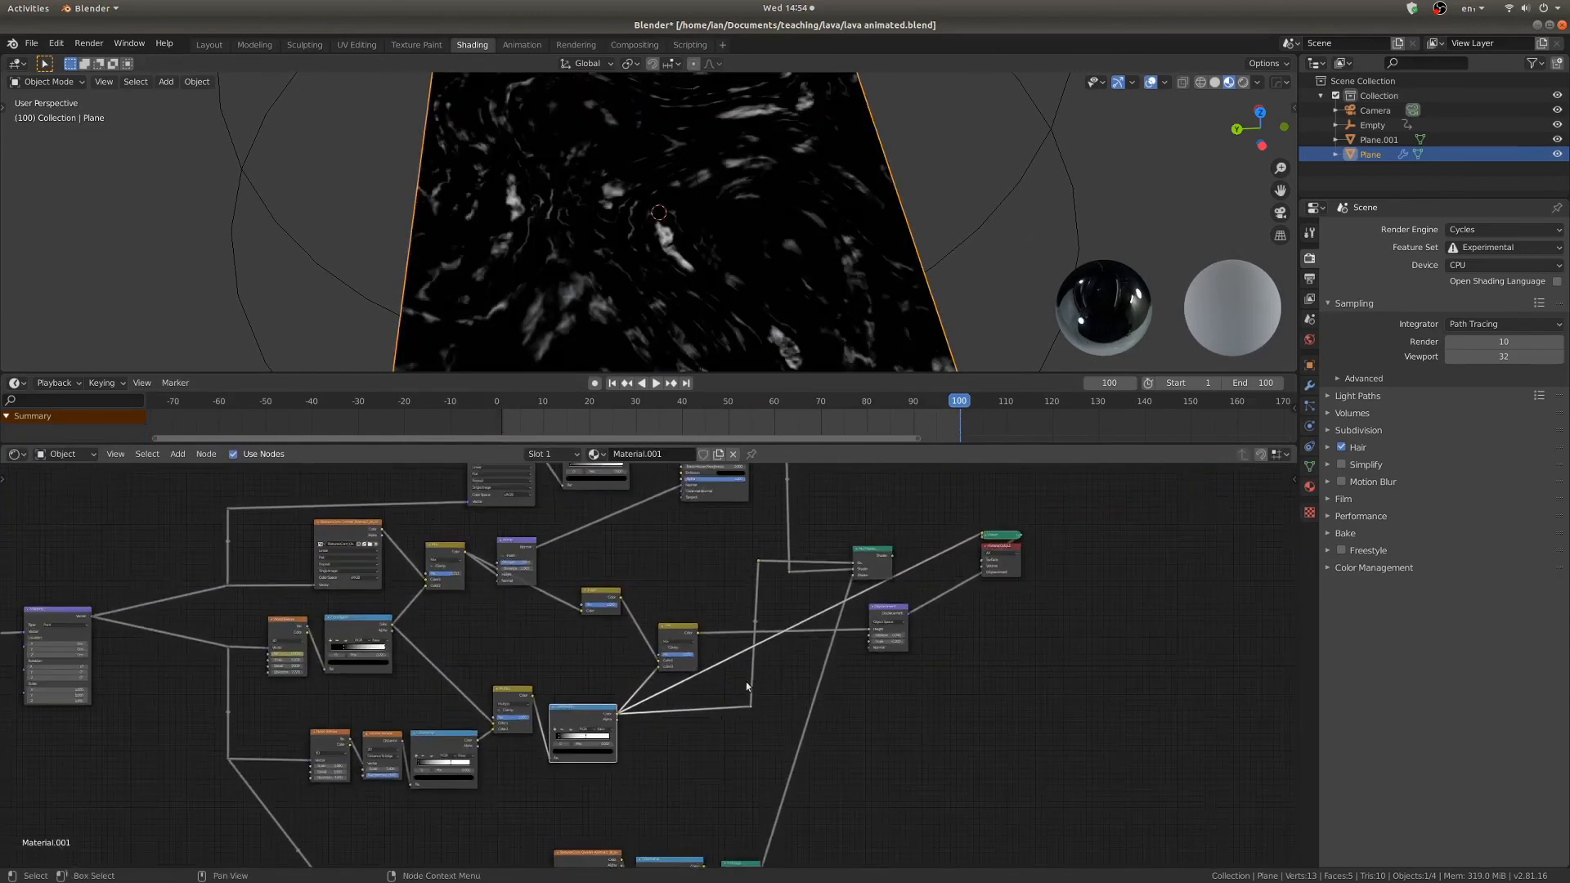
middle_drag(750, 695, 788, 537)
middle_drag(715, 833, 691, 586)
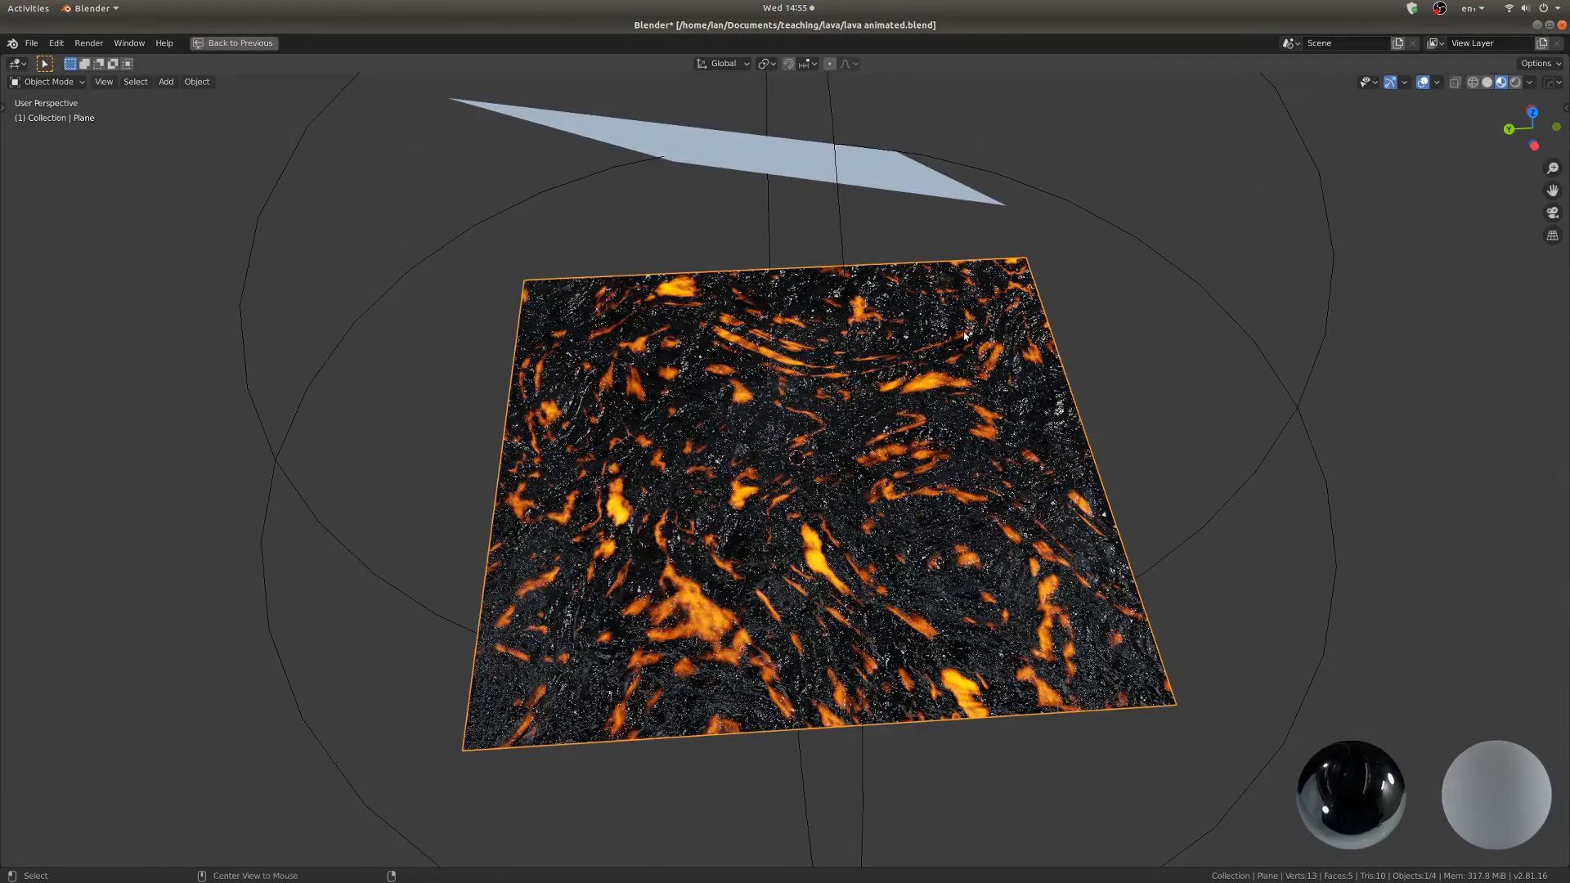
Play the lava animation in the maximized viewport and view the plane from a different angle.
key(space)
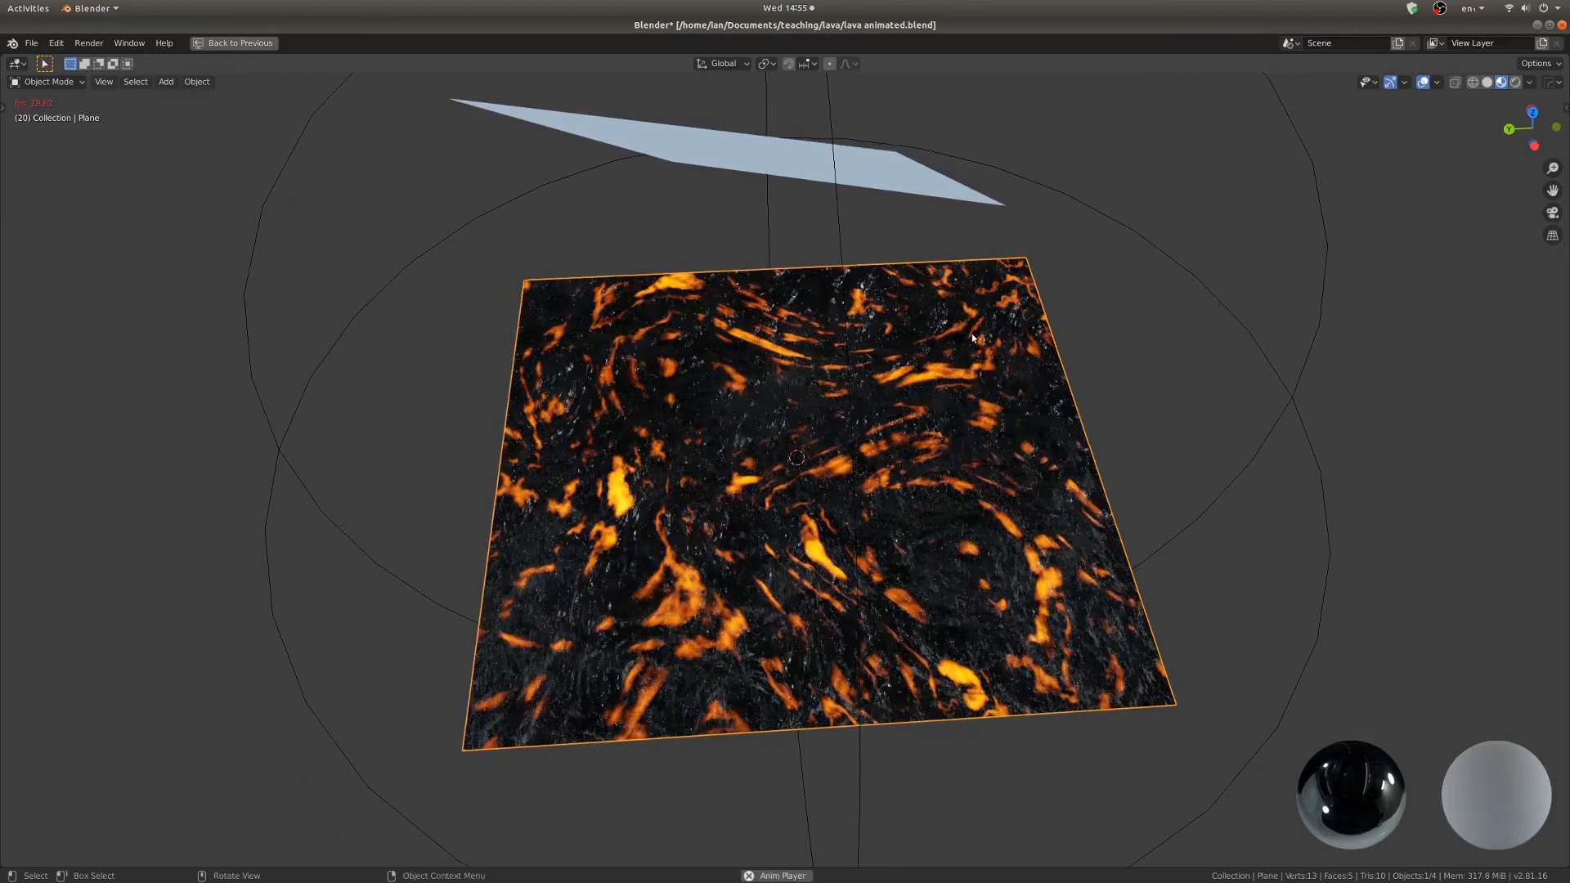
middle_drag(973, 337, 967, 471)
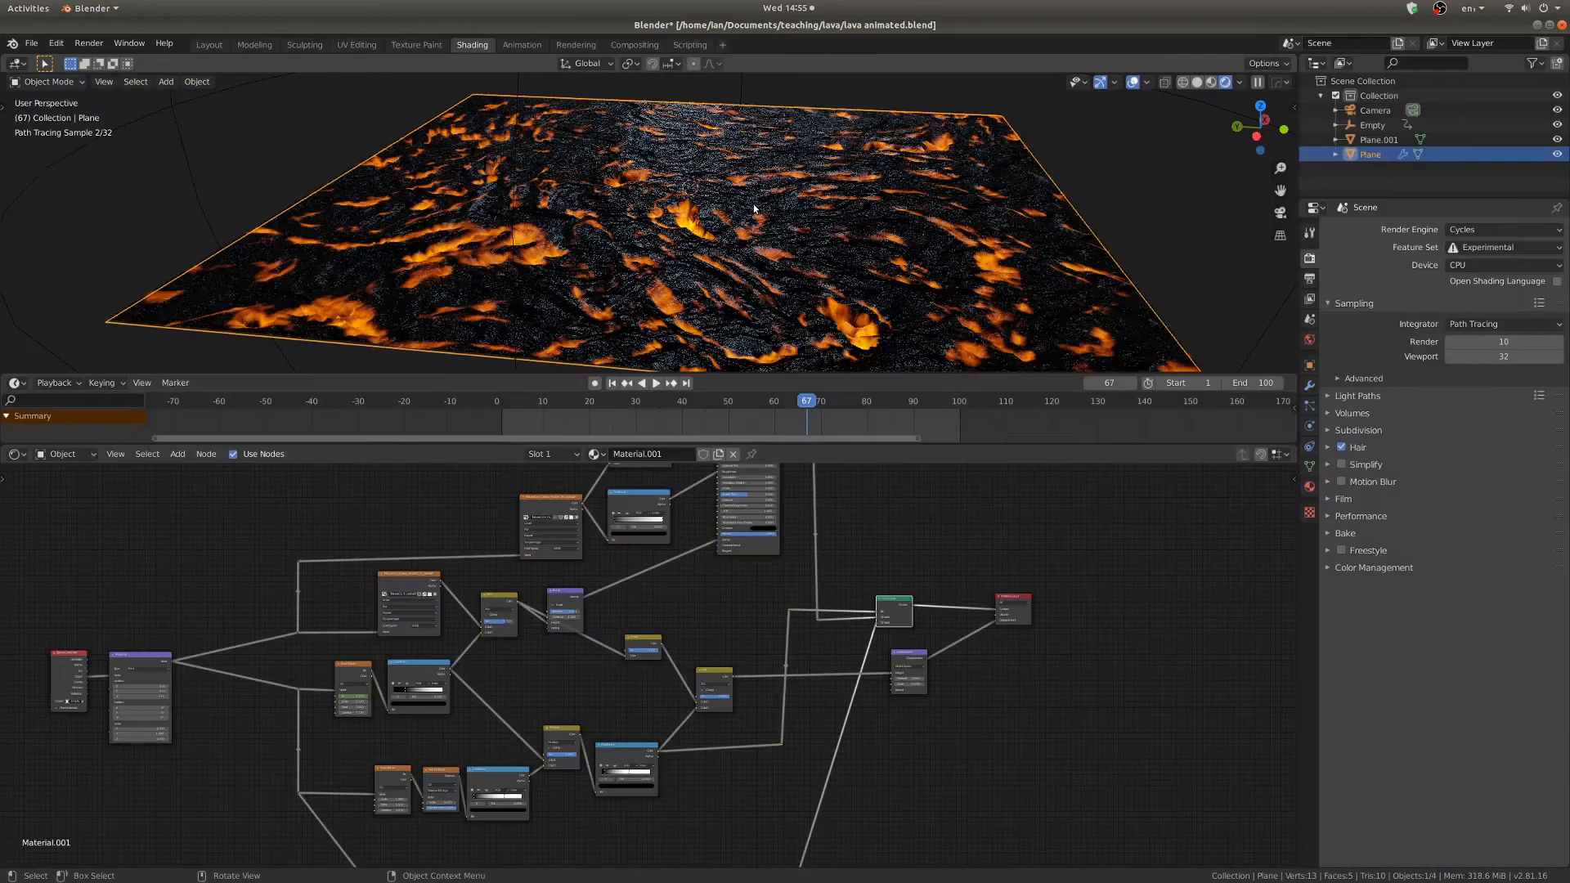
Examine the displaced lava surface in the Cycles rendered view along with its Displacement and Mix Shader nodes, finishing with the viewport maximized.
middle_drag(656, 272, 609, 214)
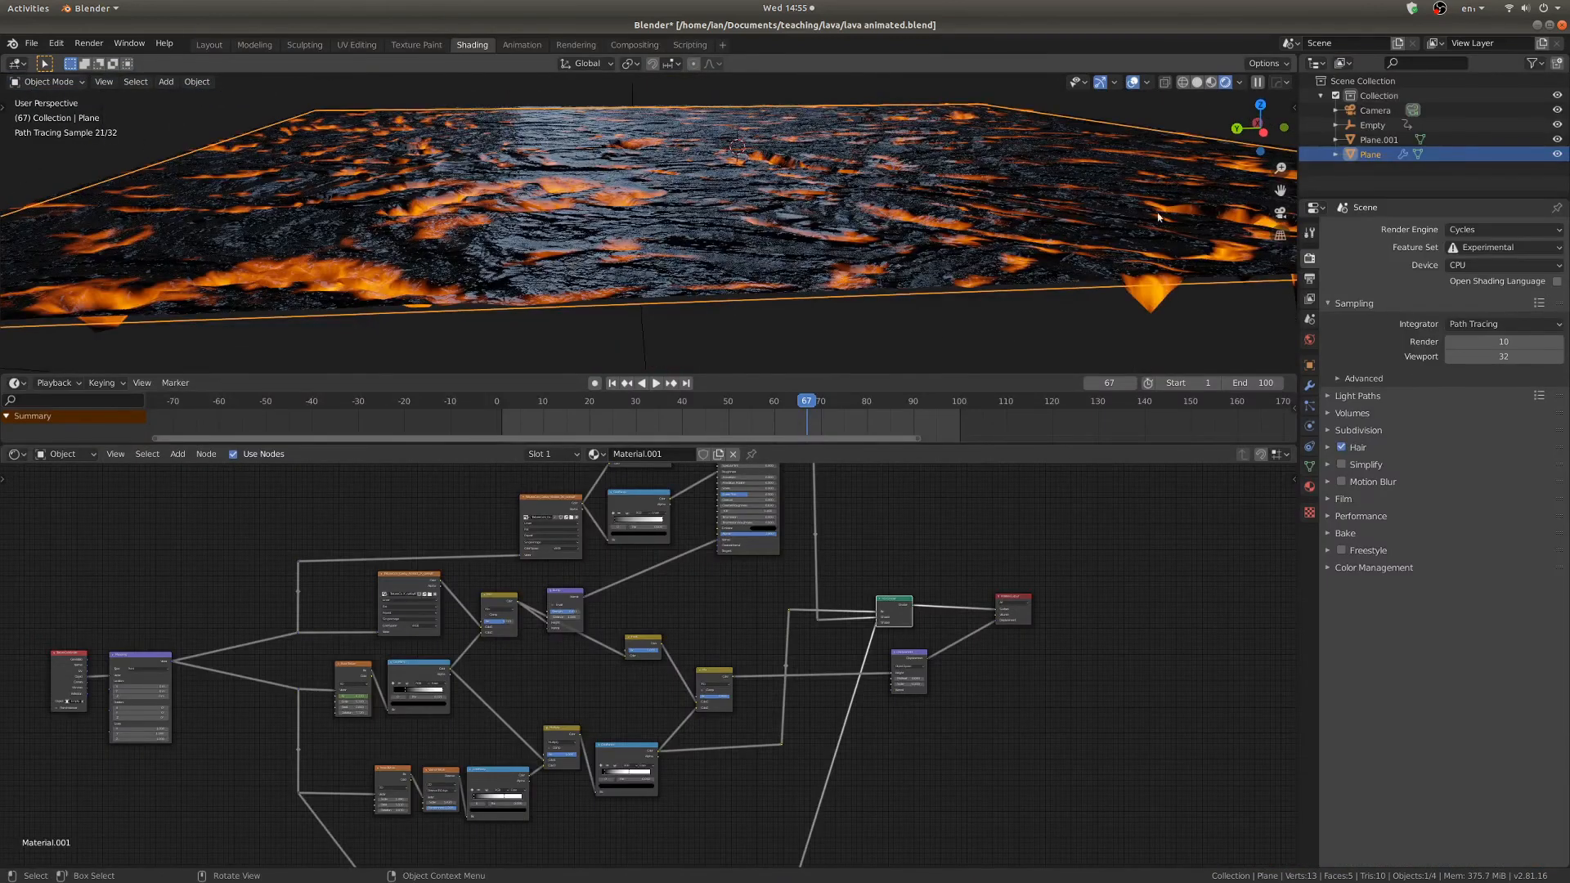
scroll(955, 646, up, 5)
middle_drag(962, 627, 676, 604)
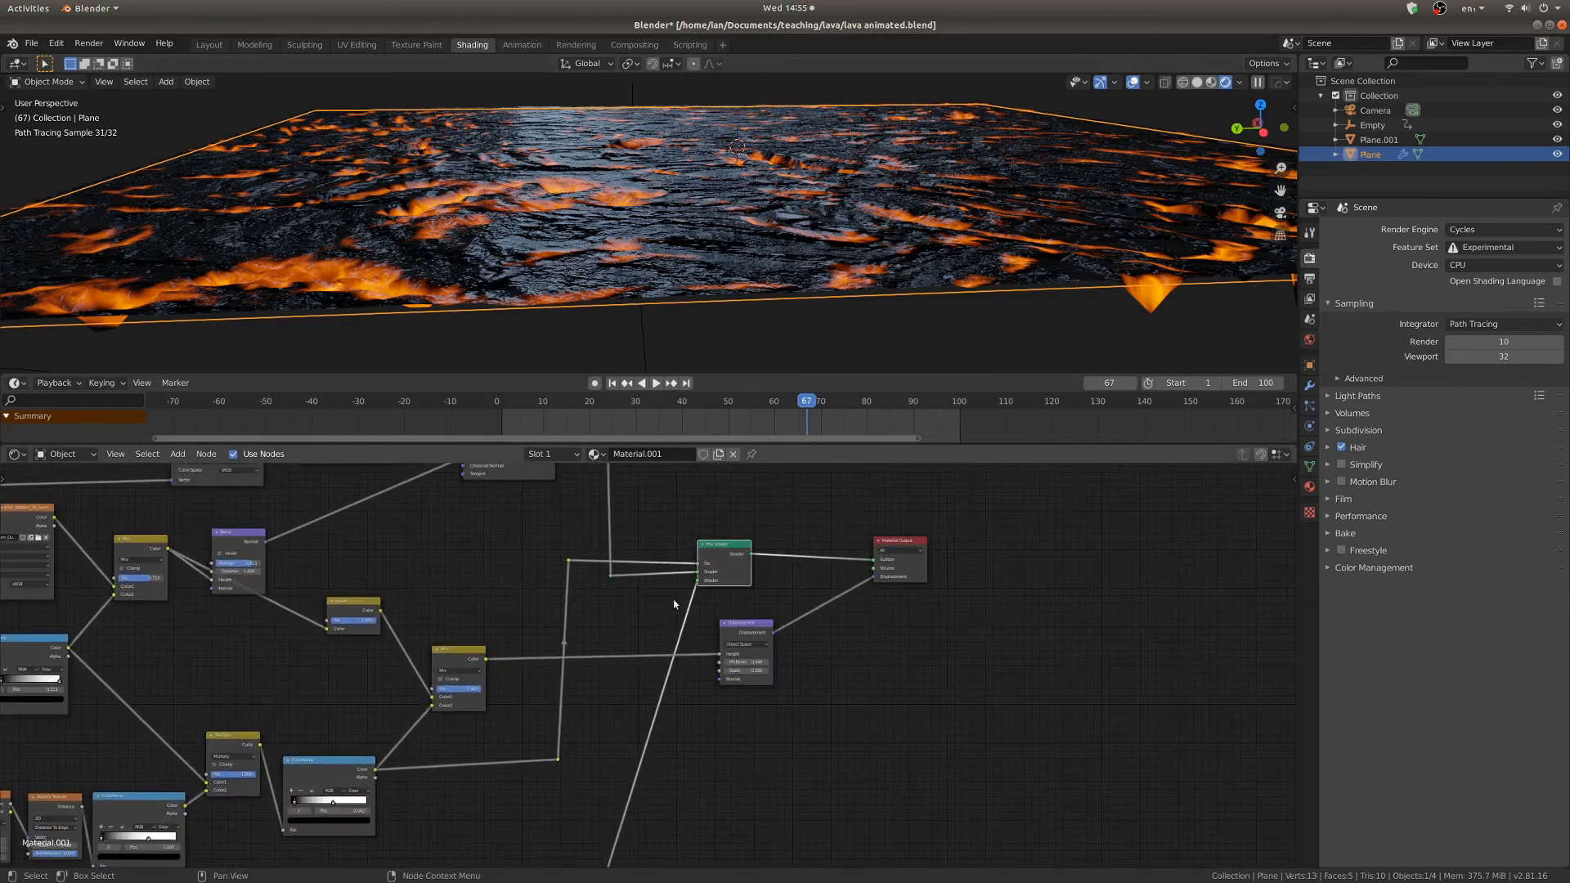
scroll(811, 268, up, 2)
middle_drag(811, 268, 591, 256)
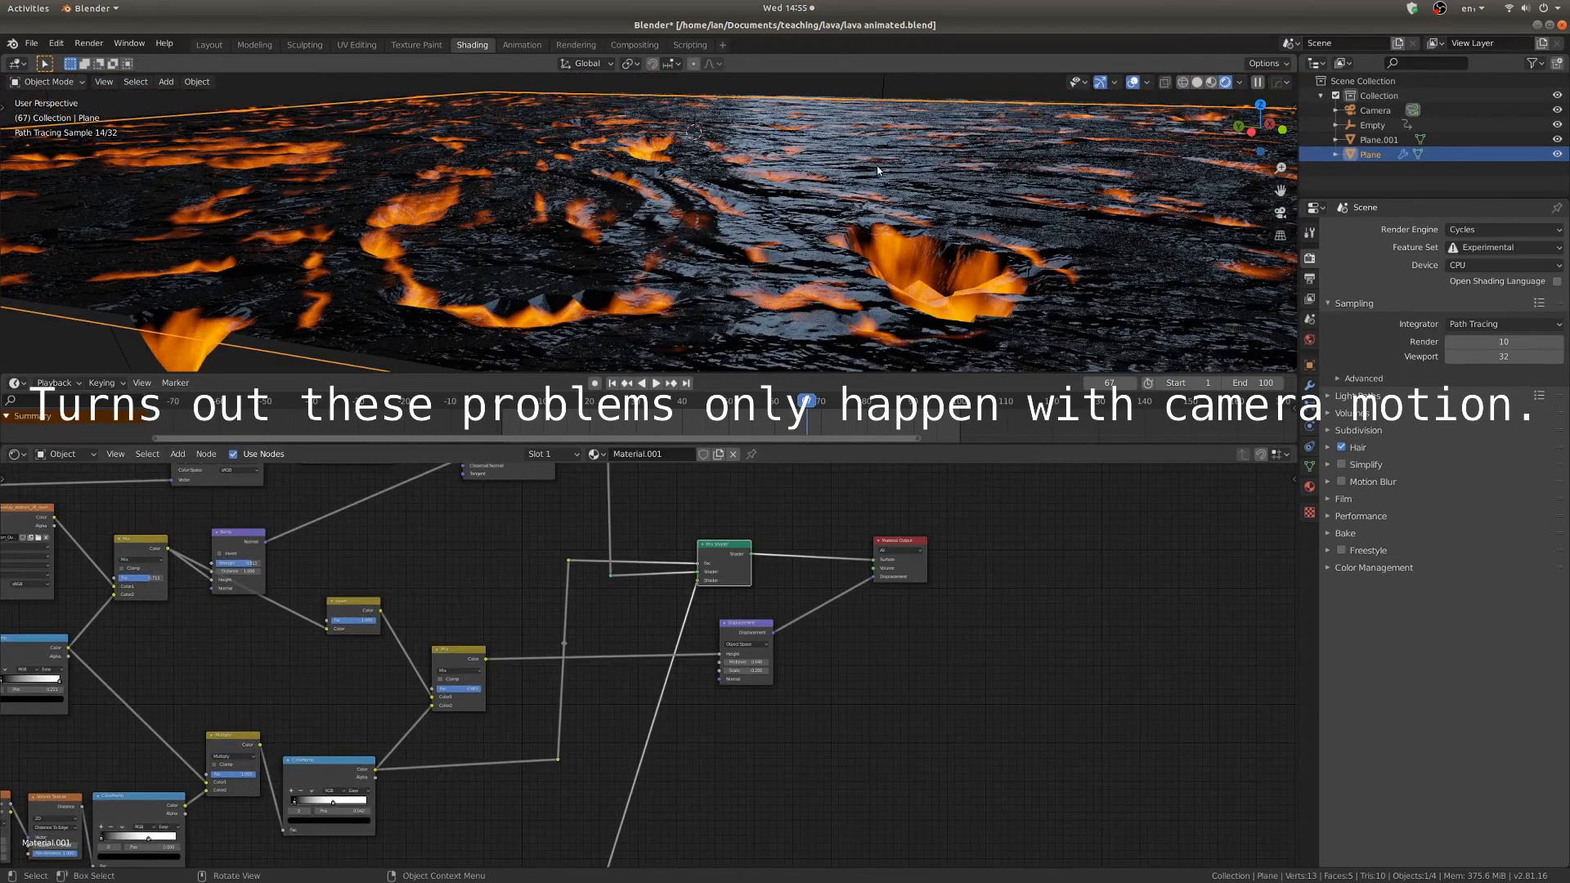
scroll(877, 170, down, 5)
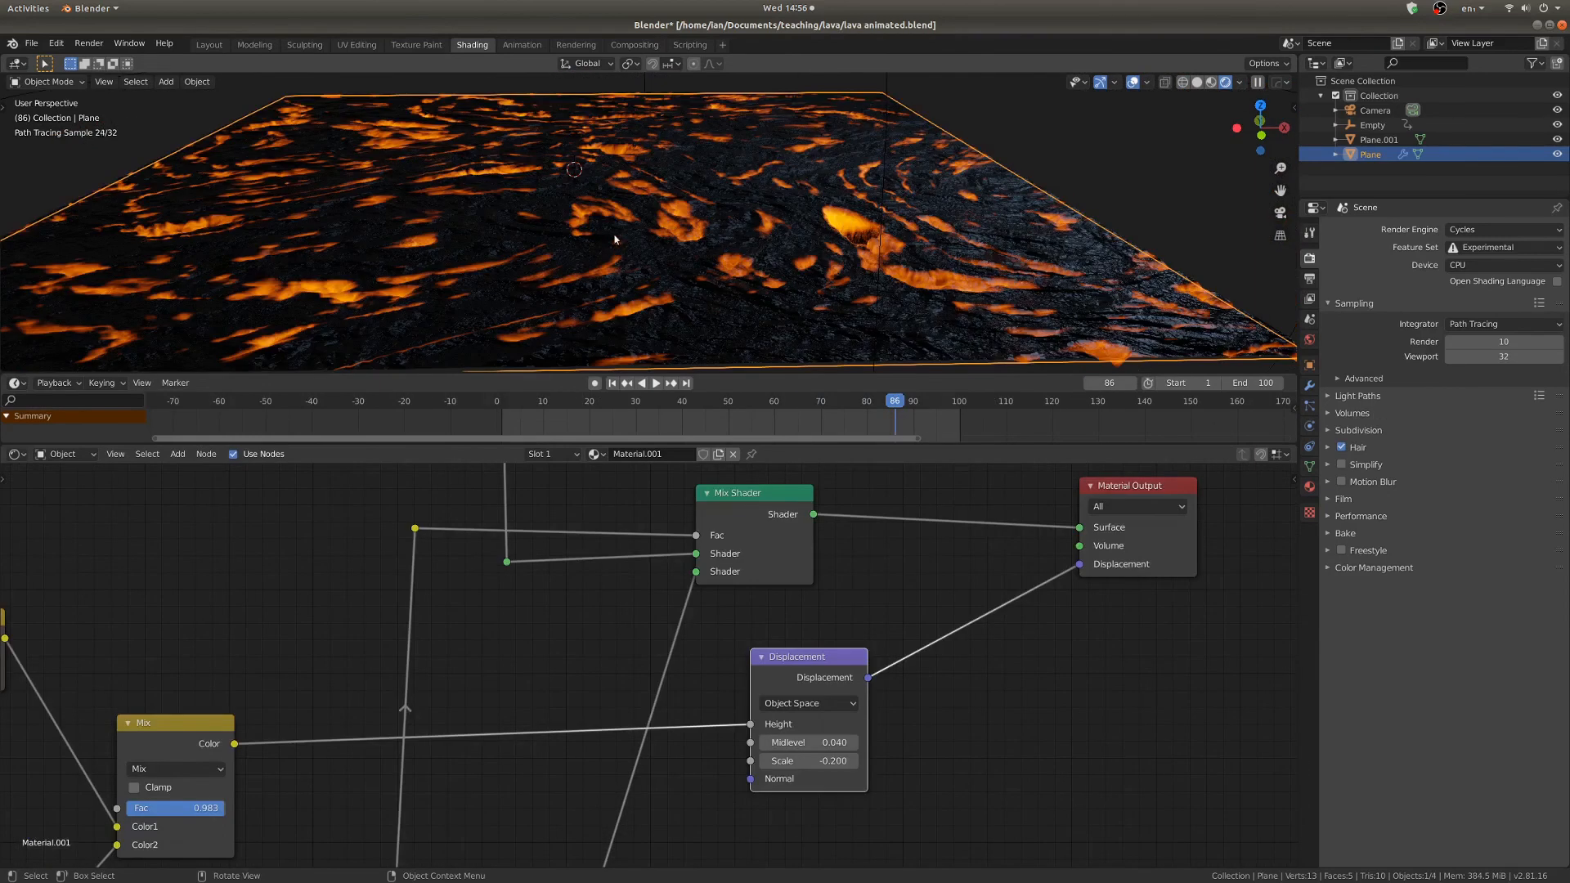
key(ctrl+space)
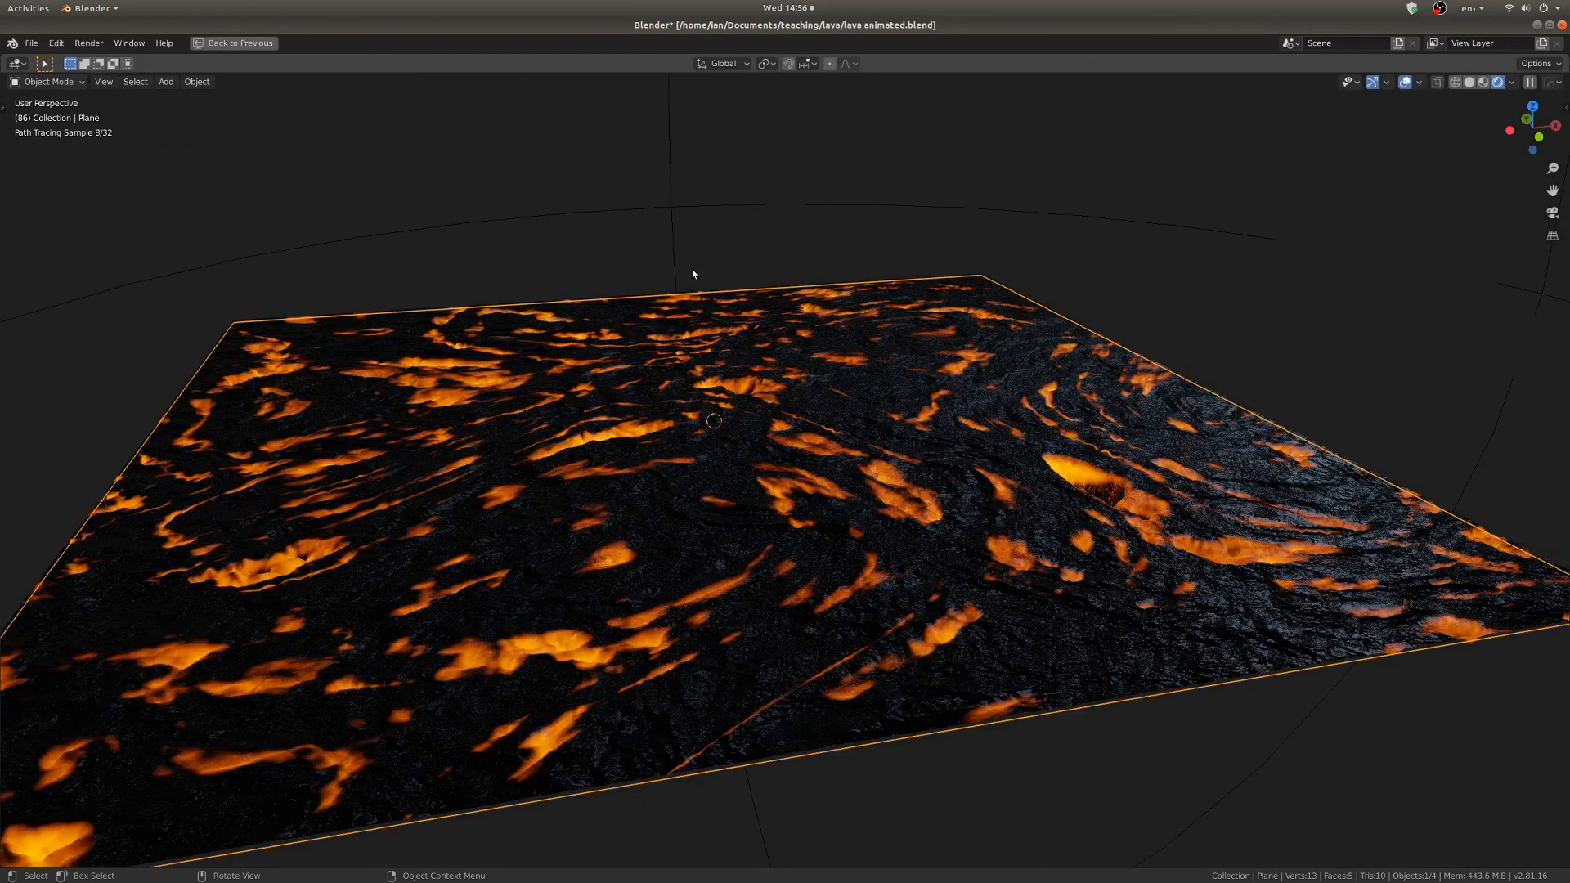